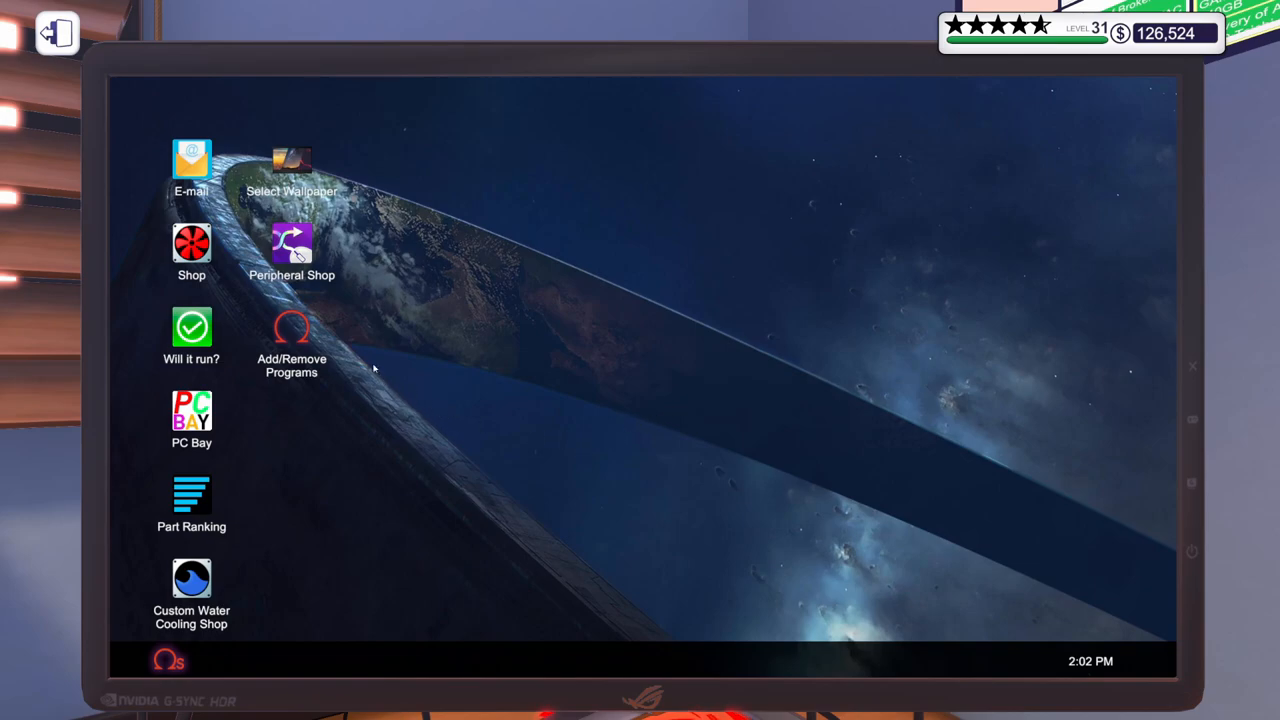
Step: Read the FinancialCaravan repair request, review the broken PC's stats, and accept the CPU/GPU repair job
{"action": "left_click", "coordinate": [191, 160]}
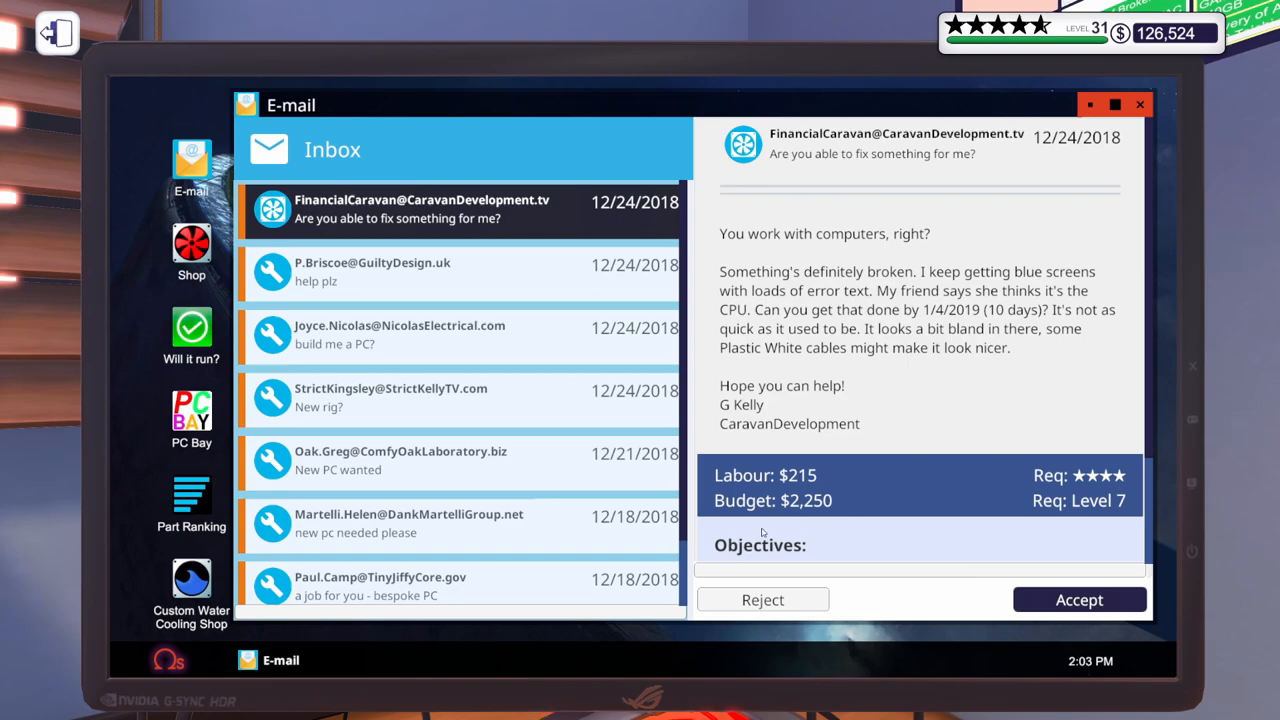
{"action": "scroll", "coordinate": [866, 509], "scroll_direction": "down", "scroll_amount": 3}
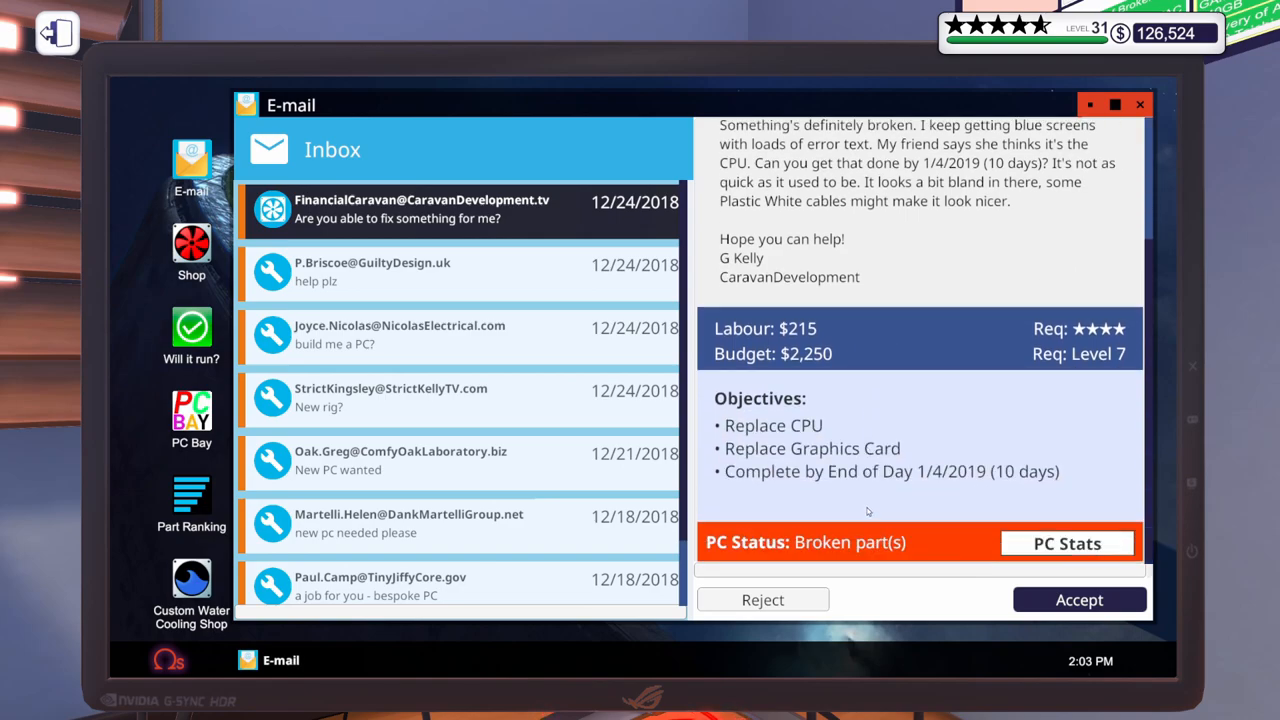
{"action": "left_click", "coordinate": [1080, 540]}
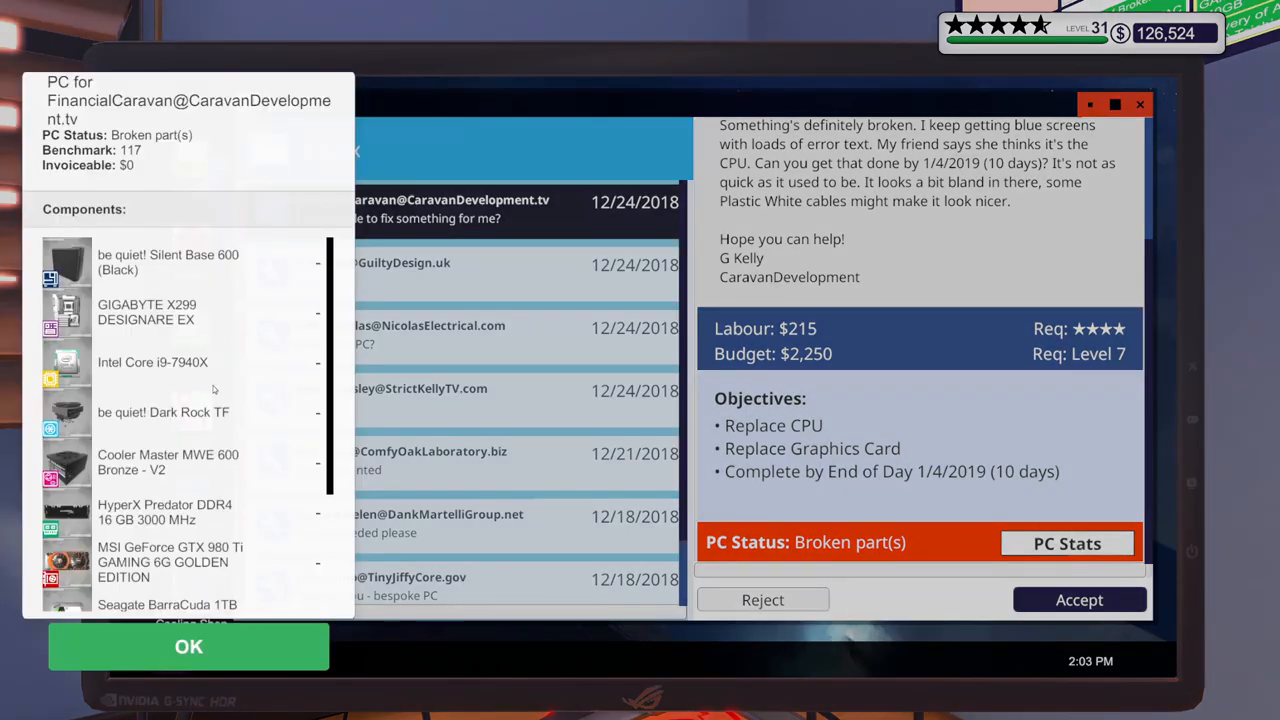
{"action": "scroll", "coordinate": [216, 392], "scroll_direction": "down", "scroll_amount": 1}
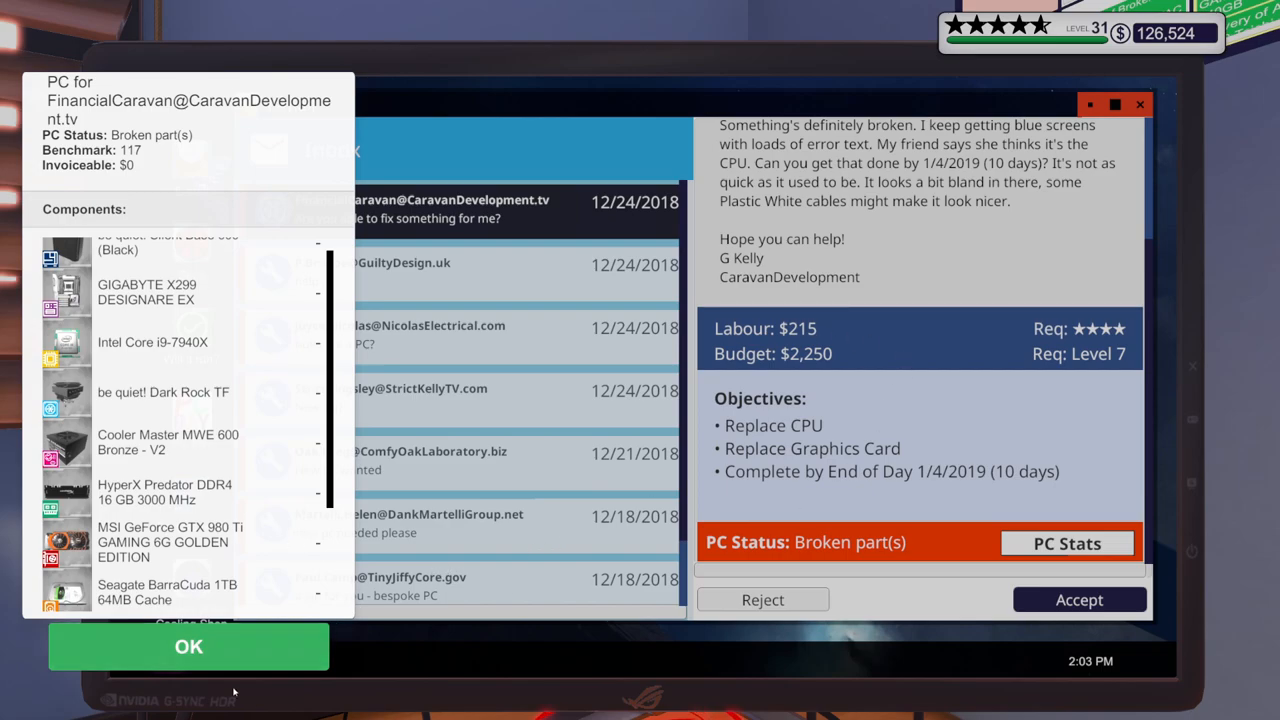
{"action": "left_click", "coordinate": [186, 650]}
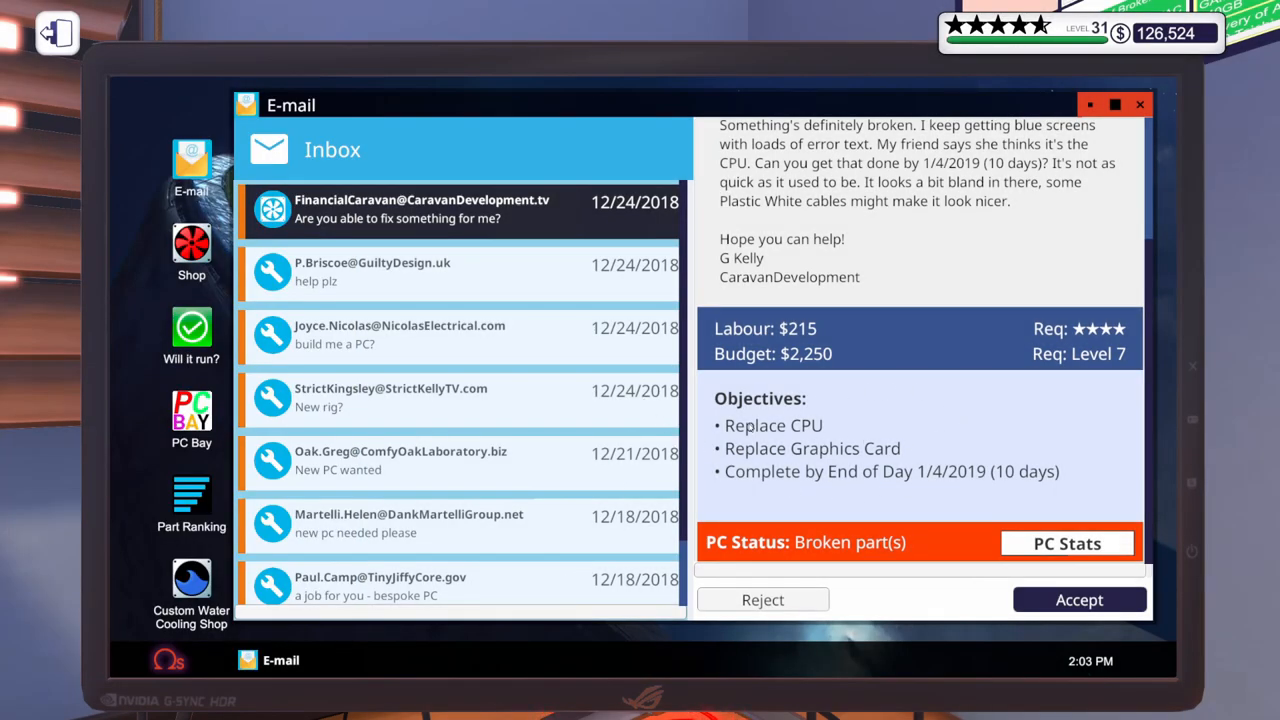
{"action": "left_click", "coordinate": [1080, 606]}
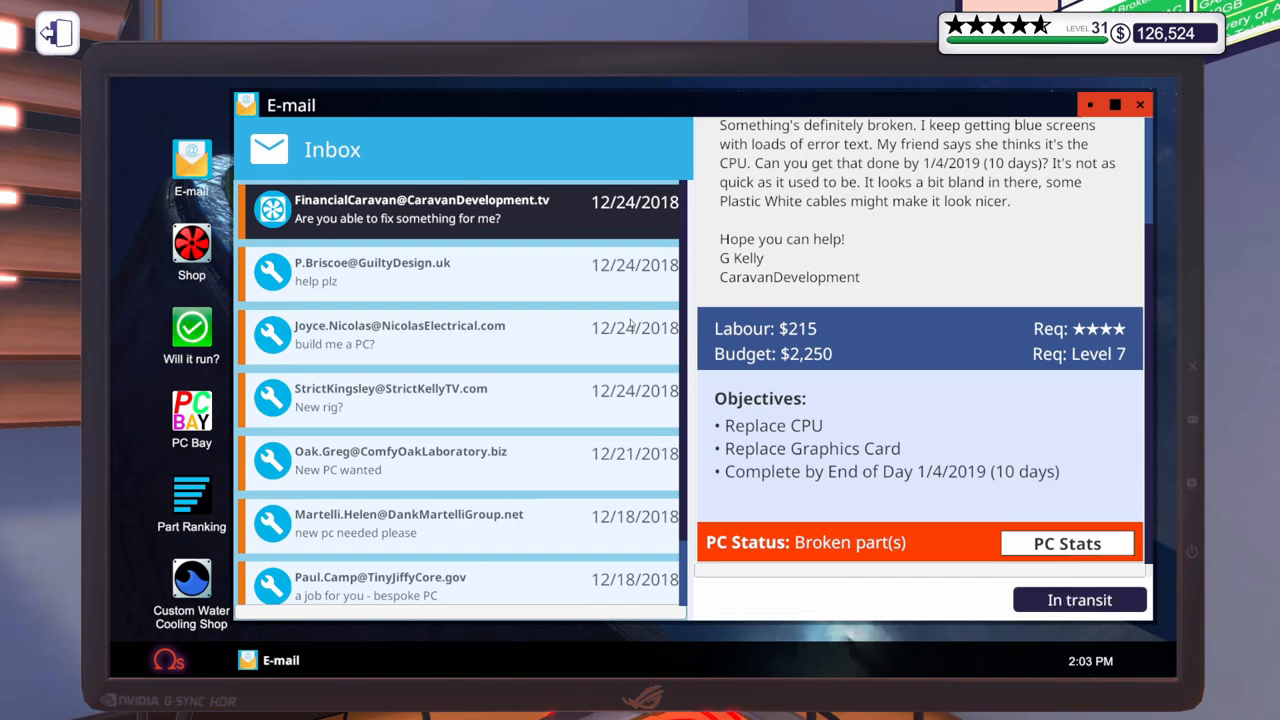
Step: Read the Joyce.Nicolas water-cooled 4525 MHz overclock request and accept the job
{"action": "left_click", "coordinate": [417, 328]}
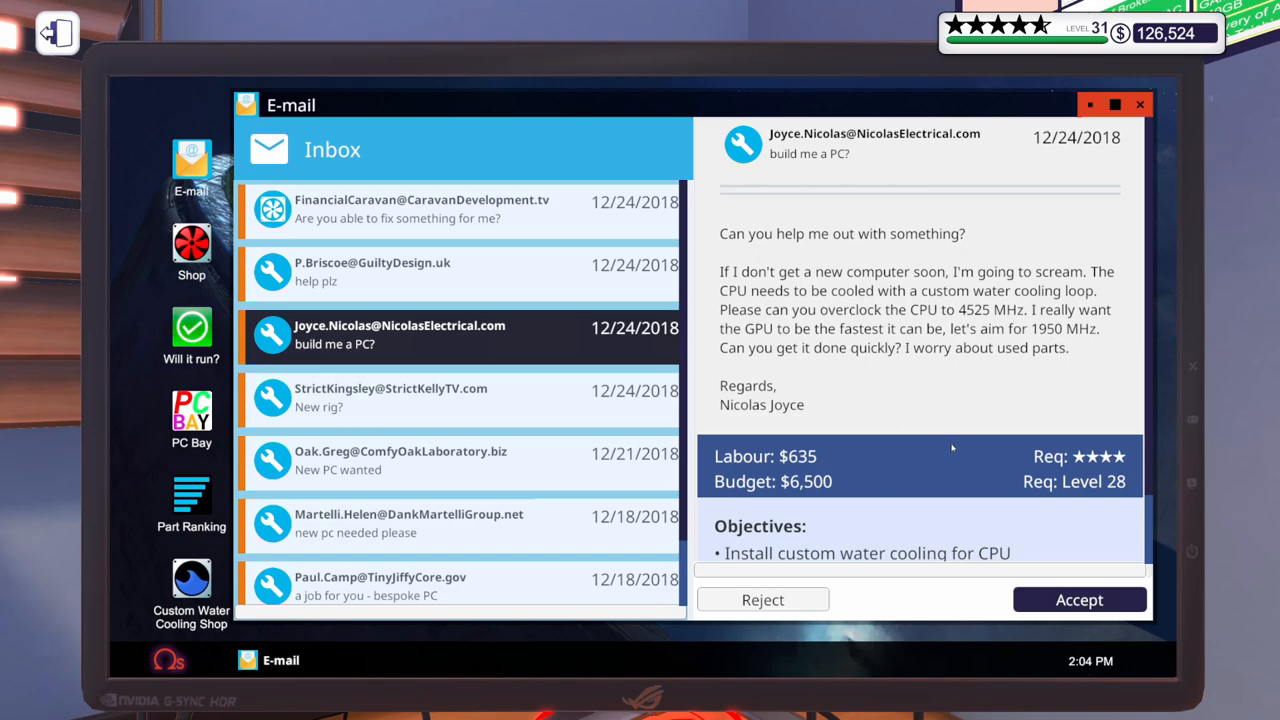
{"action": "scroll", "coordinate": [903, 498], "scroll_direction": "down", "scroll_amount": 2}
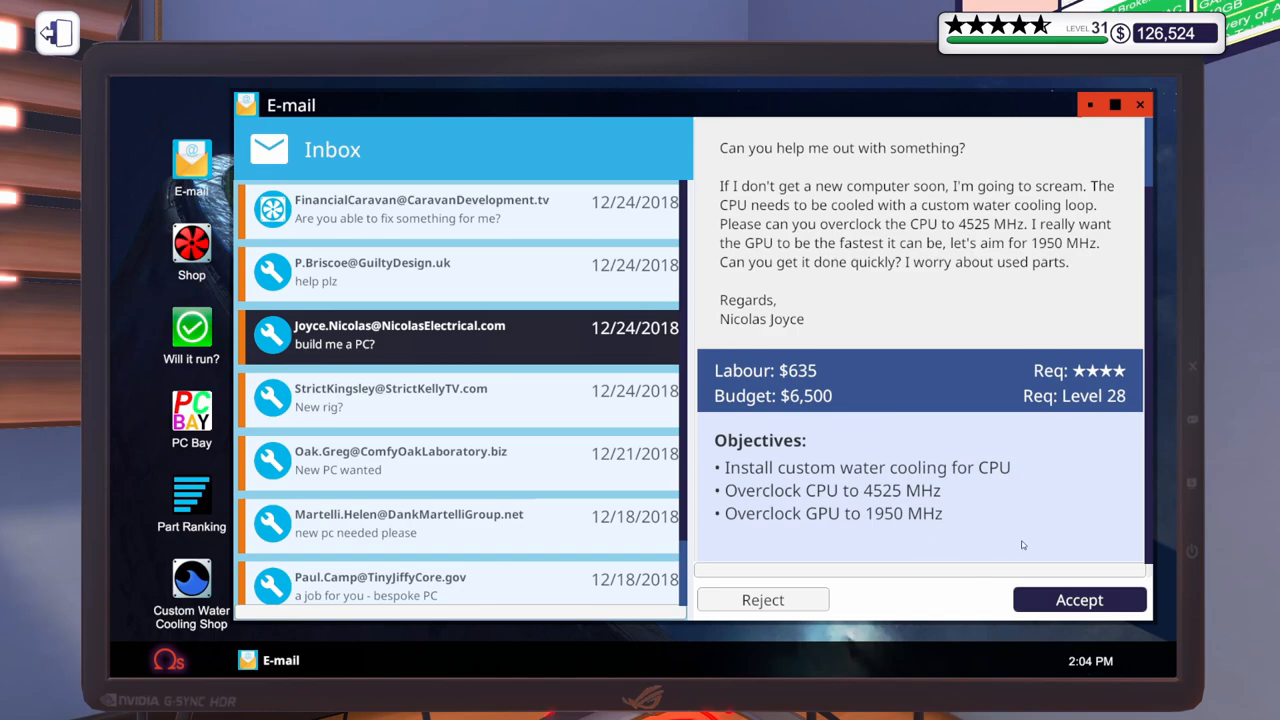
{"action": "left_click", "coordinate": [1100, 604]}
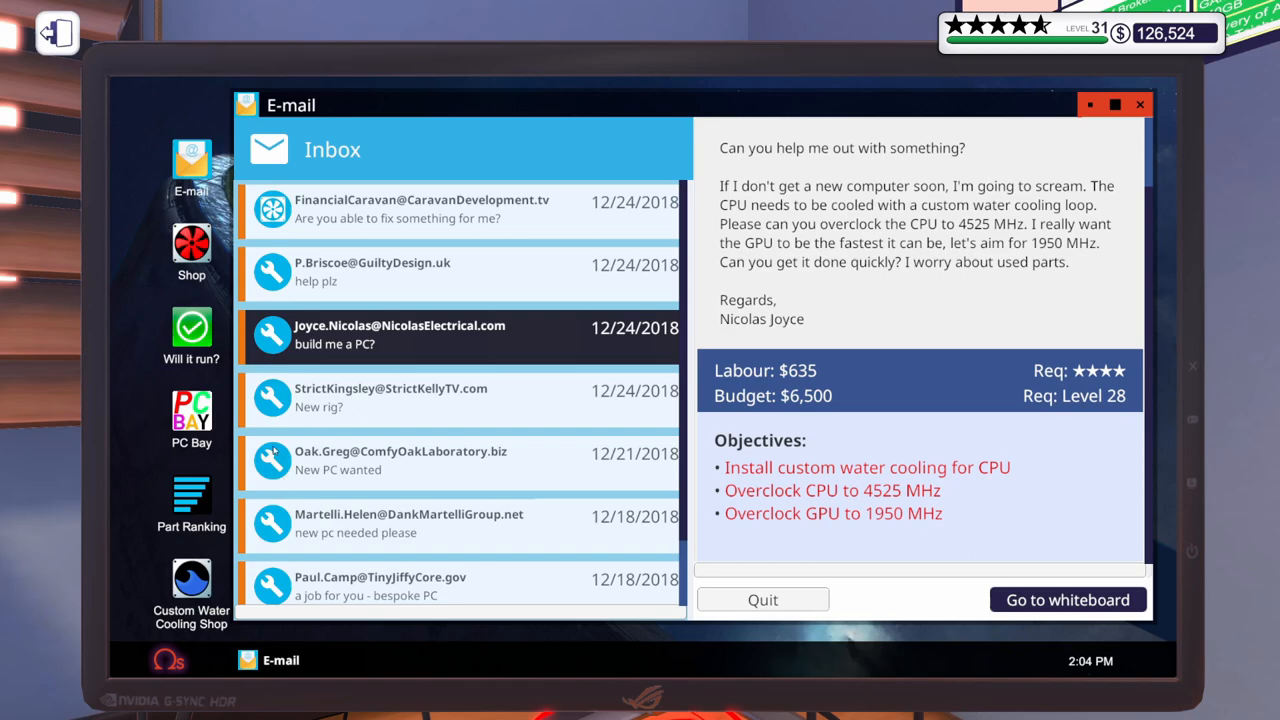
Step: Browse the main and water-cooling stores and go to the main store's checkout with the parts cart
{"action": "left_click", "coordinate": [205, 252]}
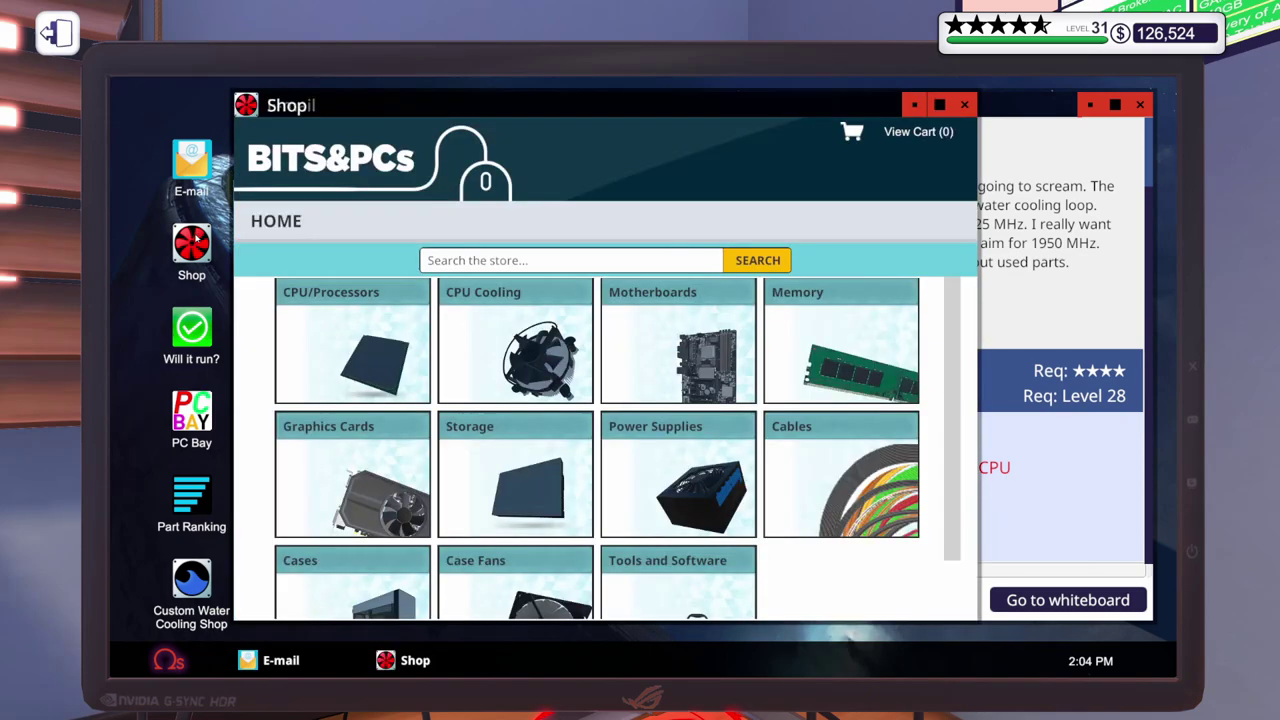
{"action": "left_click", "coordinate": [196, 582]}
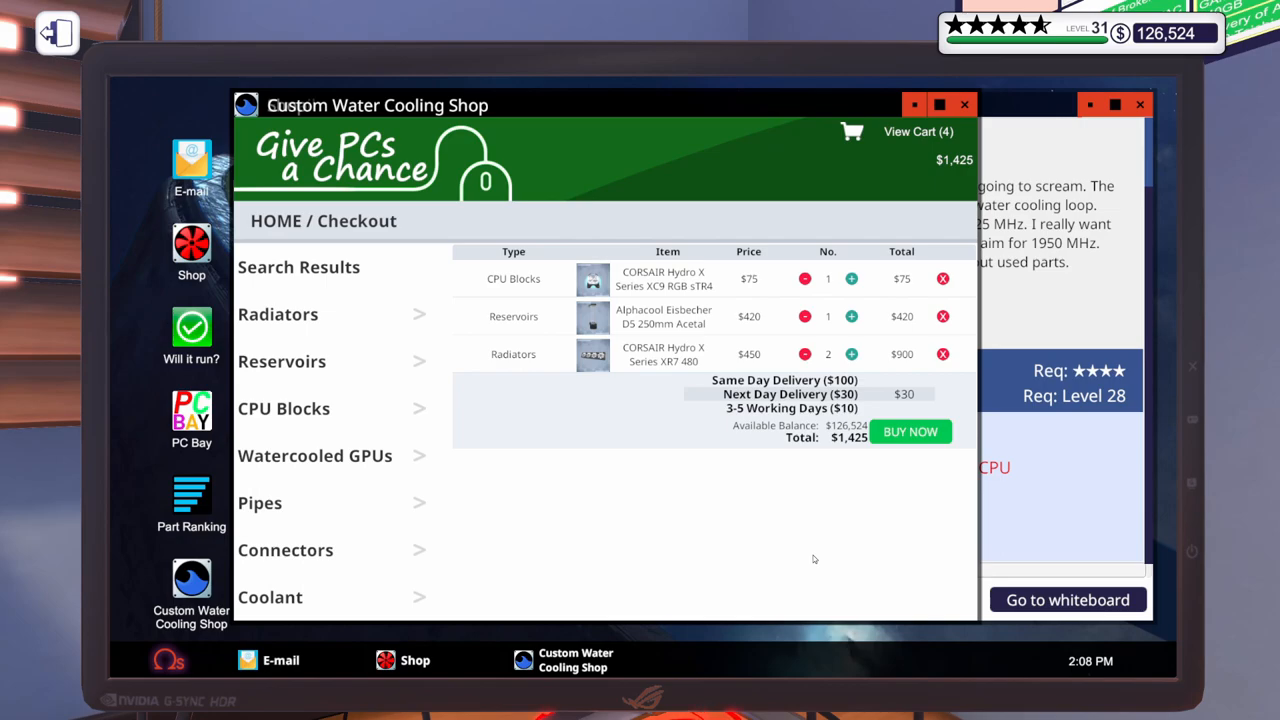
{"action": "left_click", "coordinate": [405, 660]}
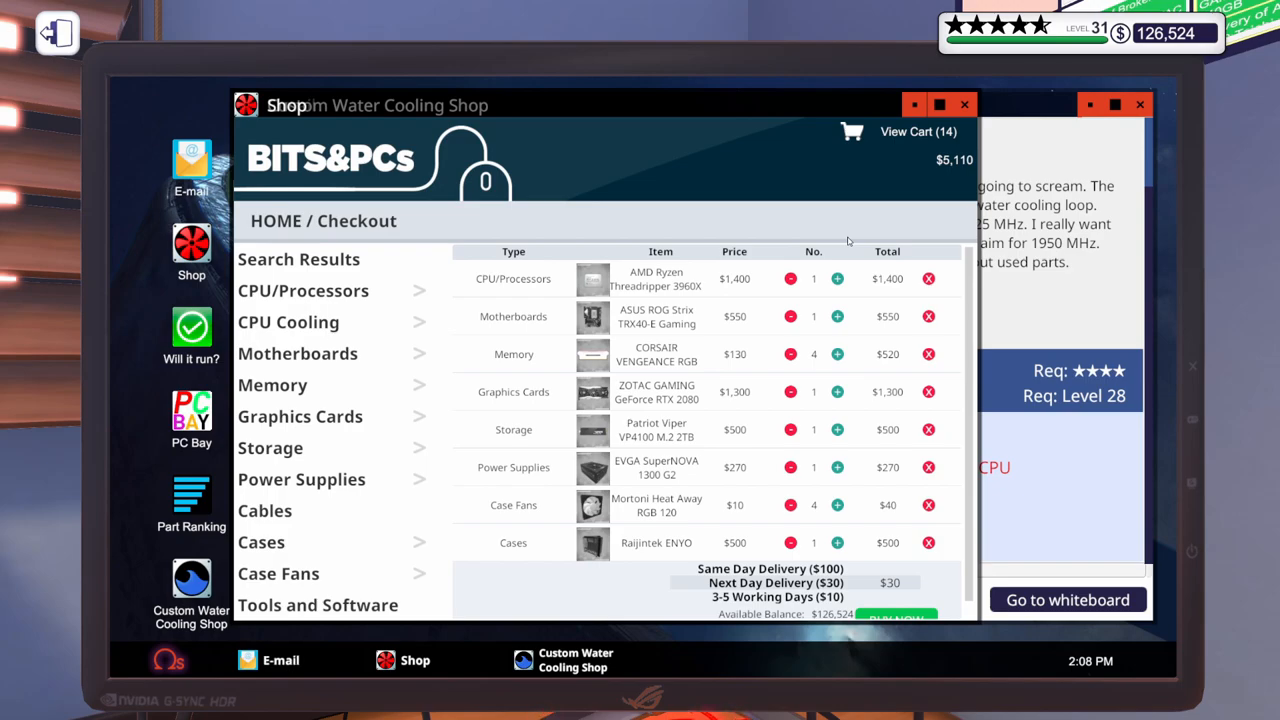
Step: Re-read both job e-mails to confirm the repair and water-cooled build requirements
{"action": "left_click", "coordinate": [1074, 304]}
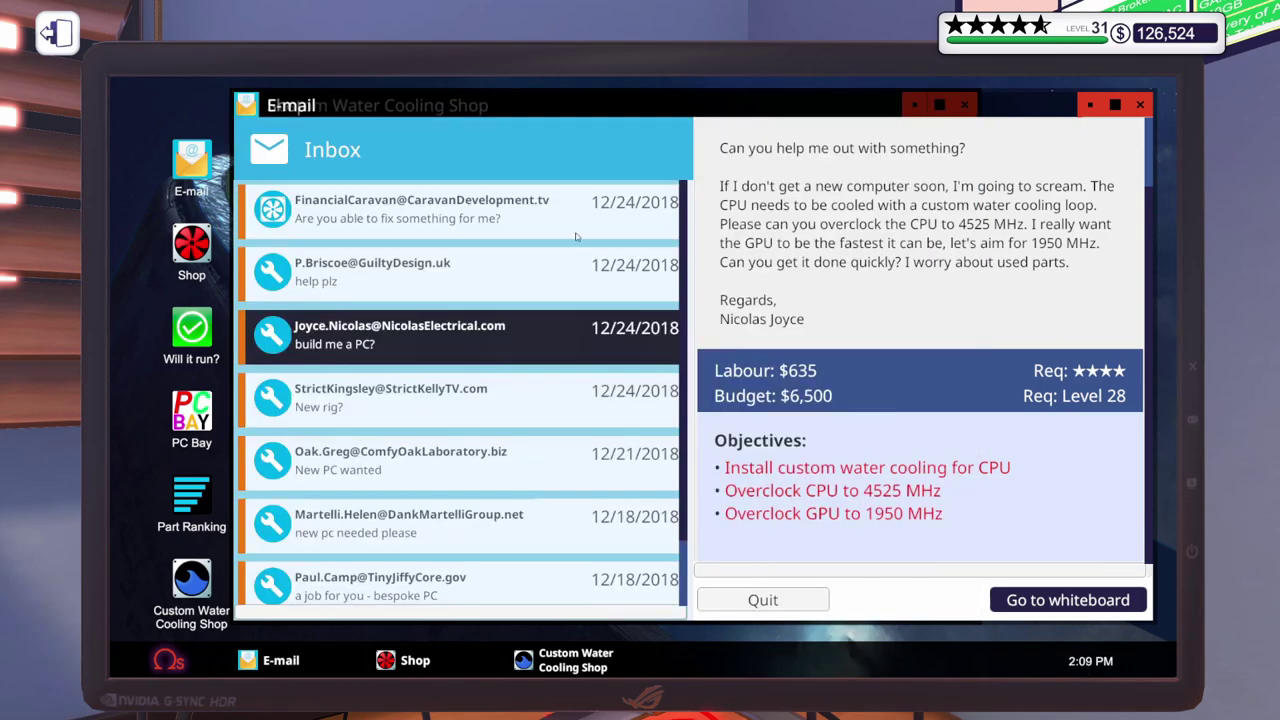
{"action": "left_click", "coordinate": [396, 224]}
{"action": "left_click", "coordinate": [453, 353]}
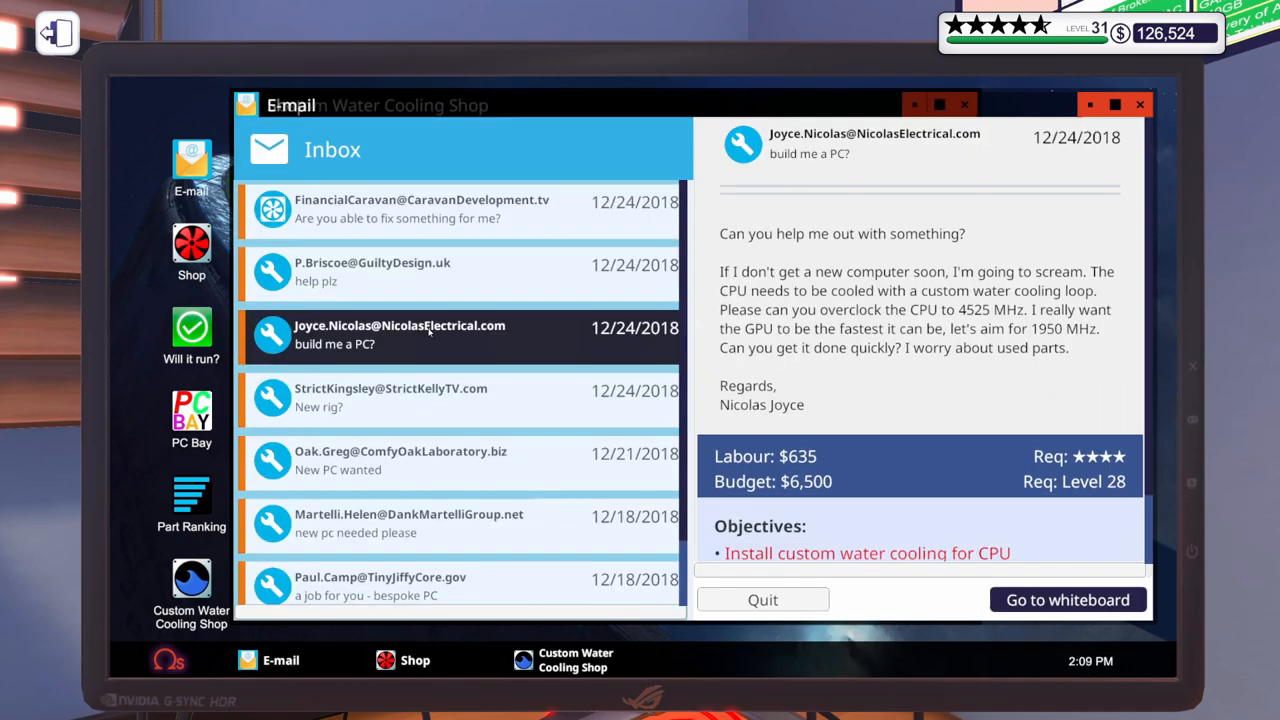
{"action": "left_click", "coordinate": [278, 203]}
{"action": "scroll", "coordinate": [962, 405], "scroll_direction": "down", "scroll_amount": 2}
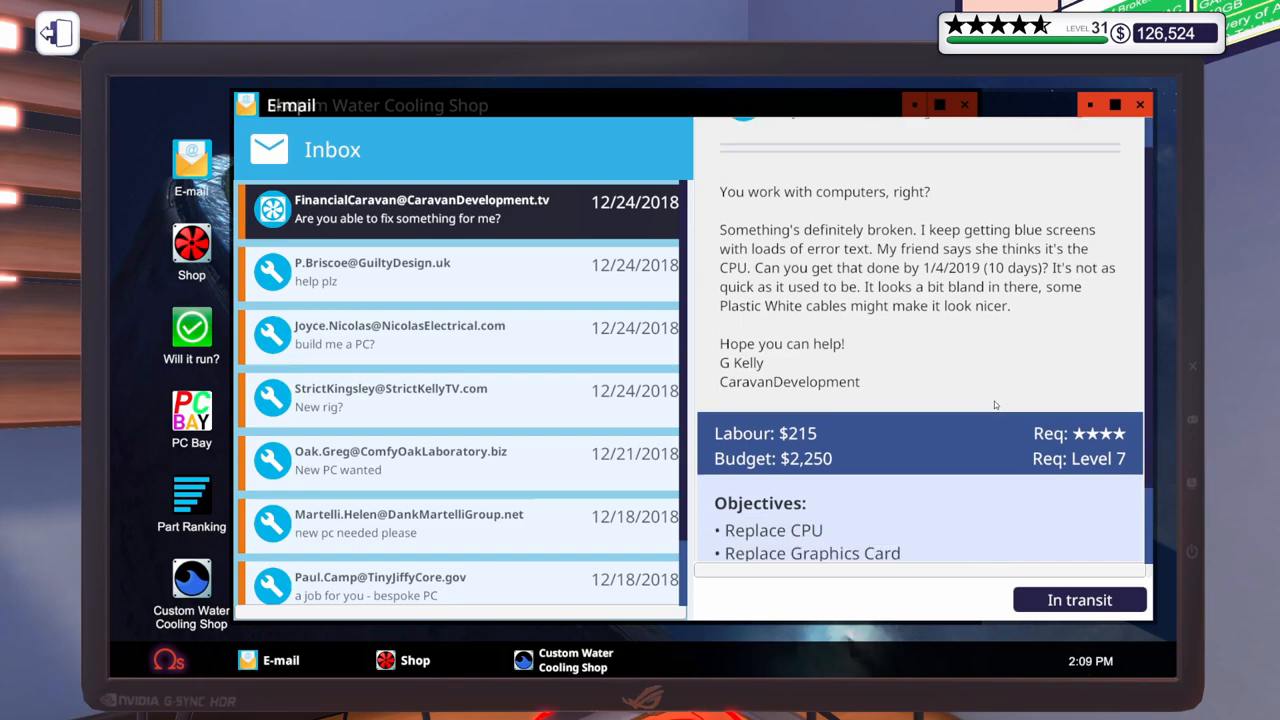
{"action": "scroll", "coordinate": [975, 415], "scroll_direction": "down", "scroll_amount": 2}
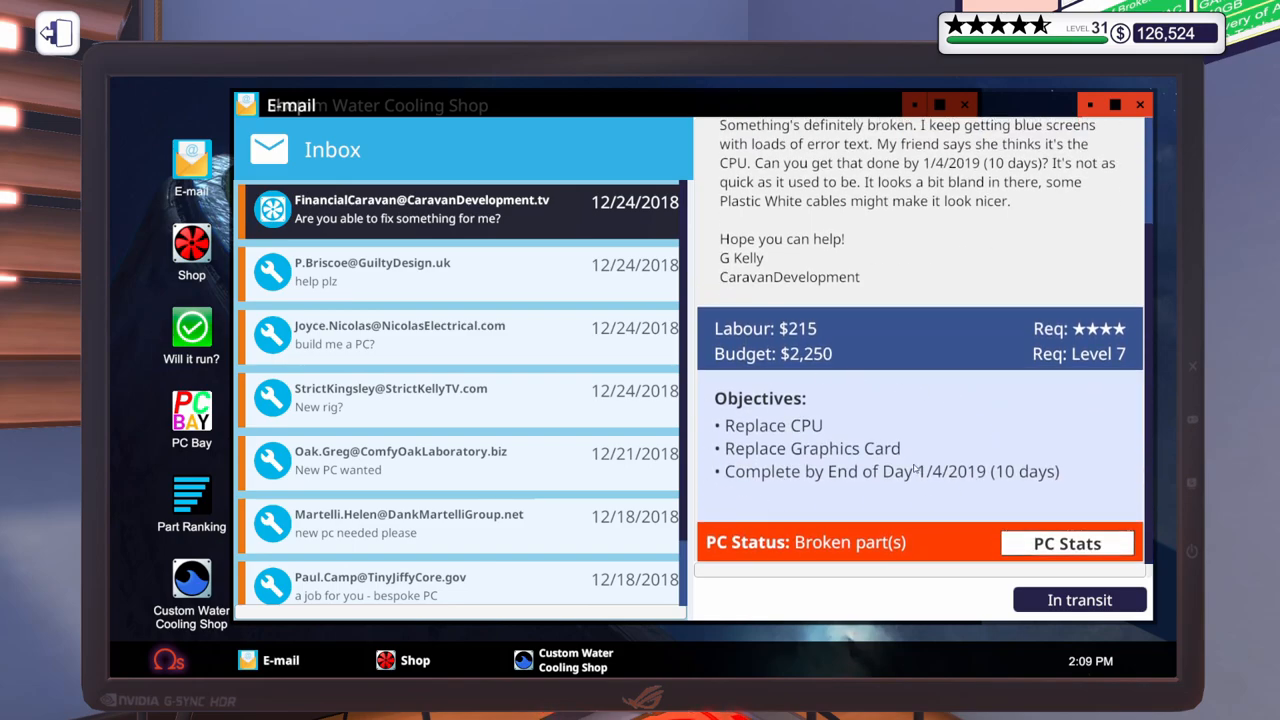
Step: Pay for the water-cooling order and the main parts order, then step away from the computer
{"action": "left_click", "coordinate": [536, 663]}
{"action": "left_click", "coordinate": [905, 432]}
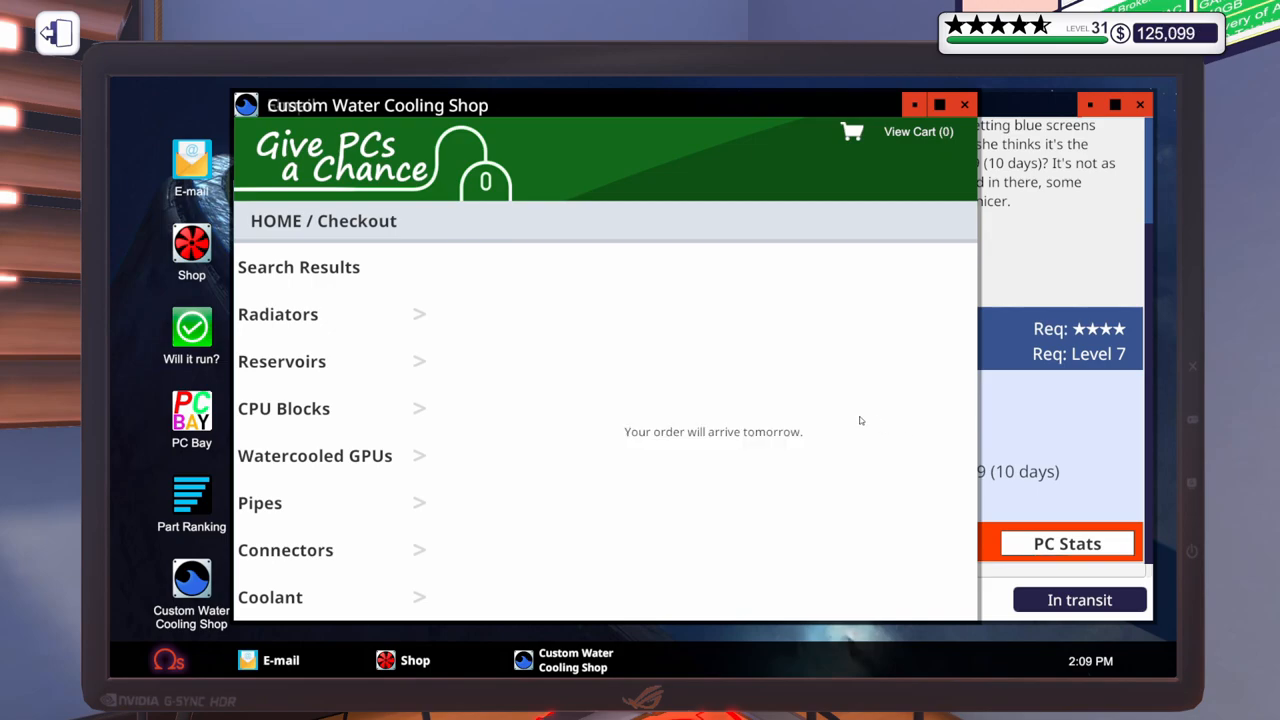
{"action": "left_click", "coordinate": [398, 668]}
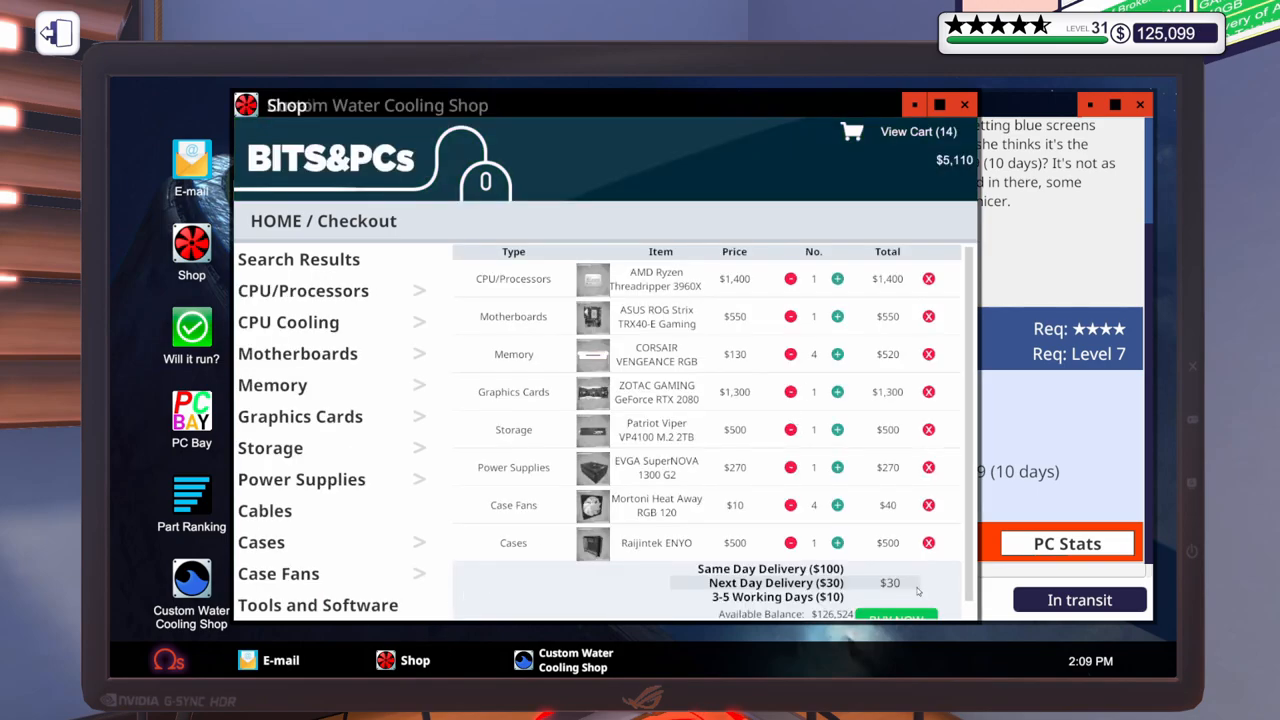
{"action": "scroll", "coordinate": [845, 539], "scroll_direction": "down", "scroll_amount": 1}
{"action": "left_click", "coordinate": [890, 603]}
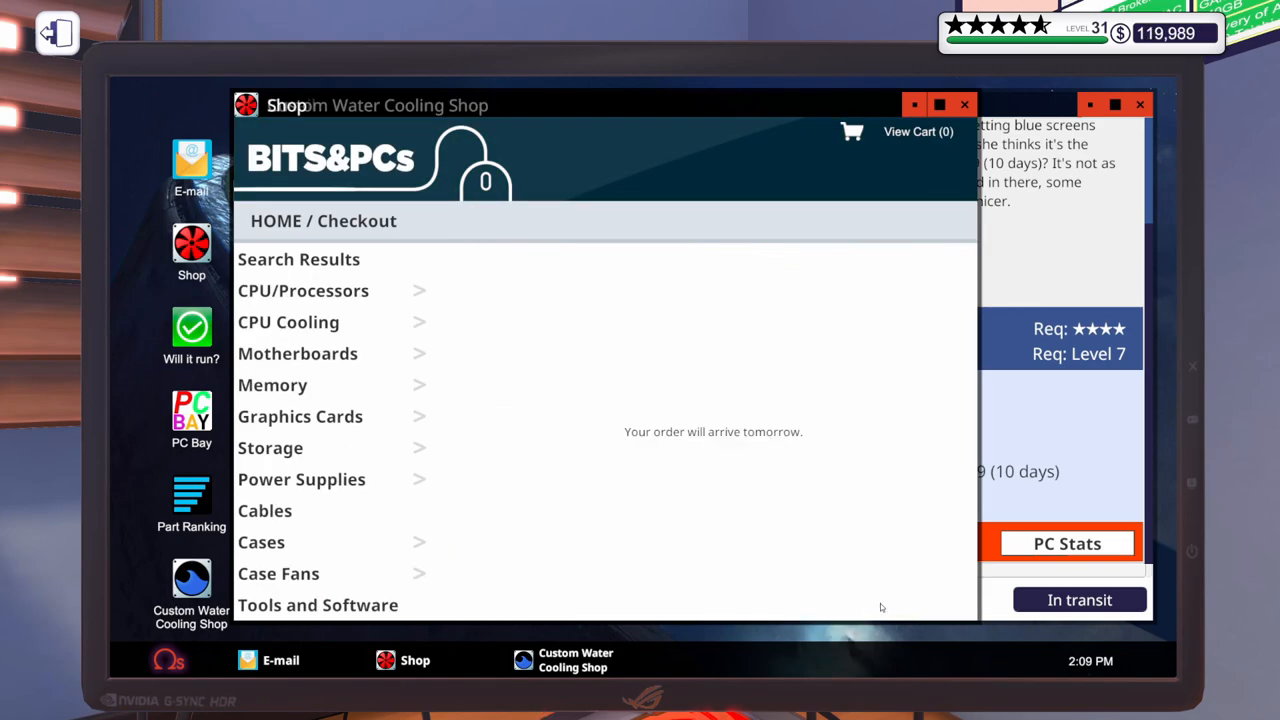
{"action": "key", "text": "Escape"}
Step: Leave the workshop, end the day, and go to work on December 26
{"action": "key", "text": "w"}
{"action": "key", "text": "w"}
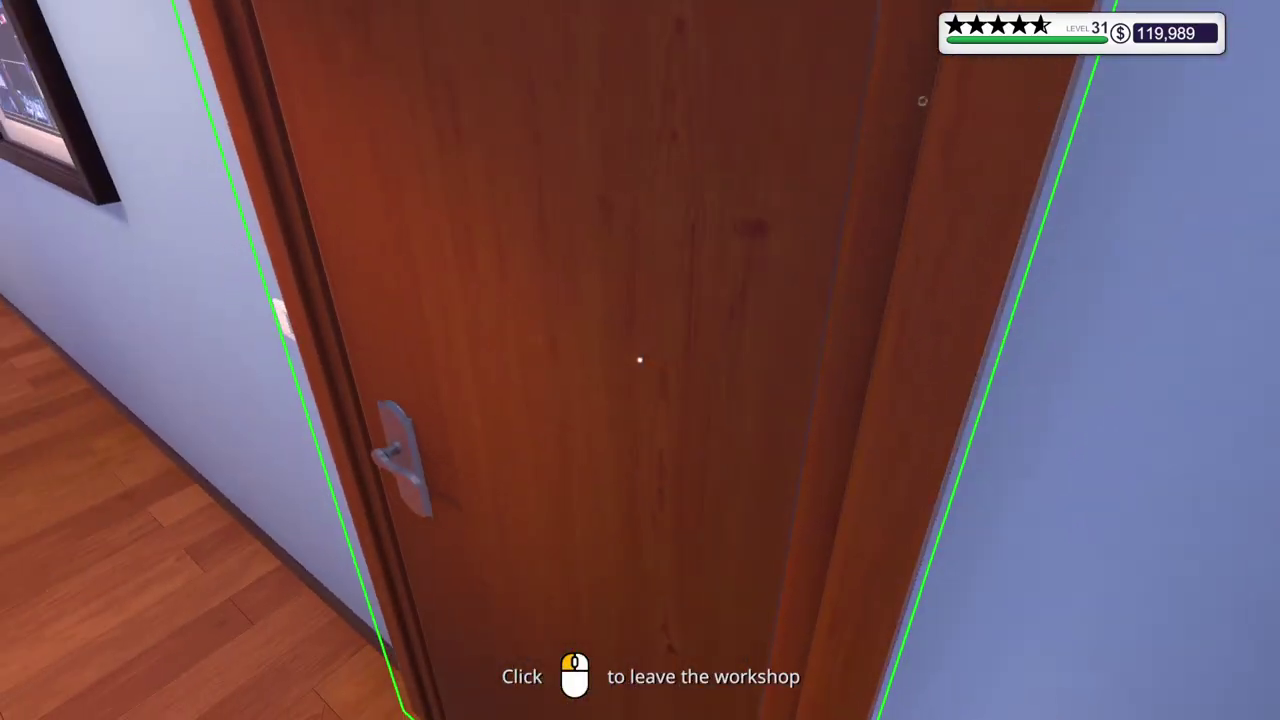
{"action": "left_click", "coordinate": [640, 360]}
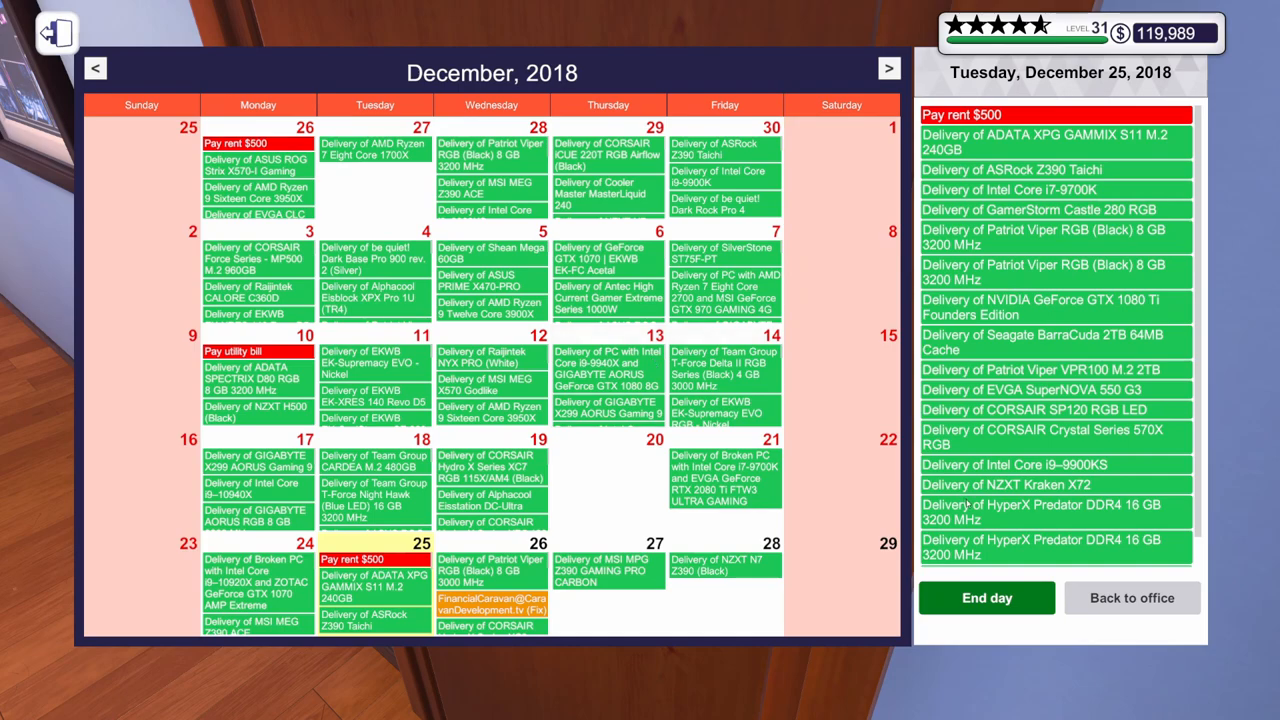
{"action": "left_click", "coordinate": [990, 610]}
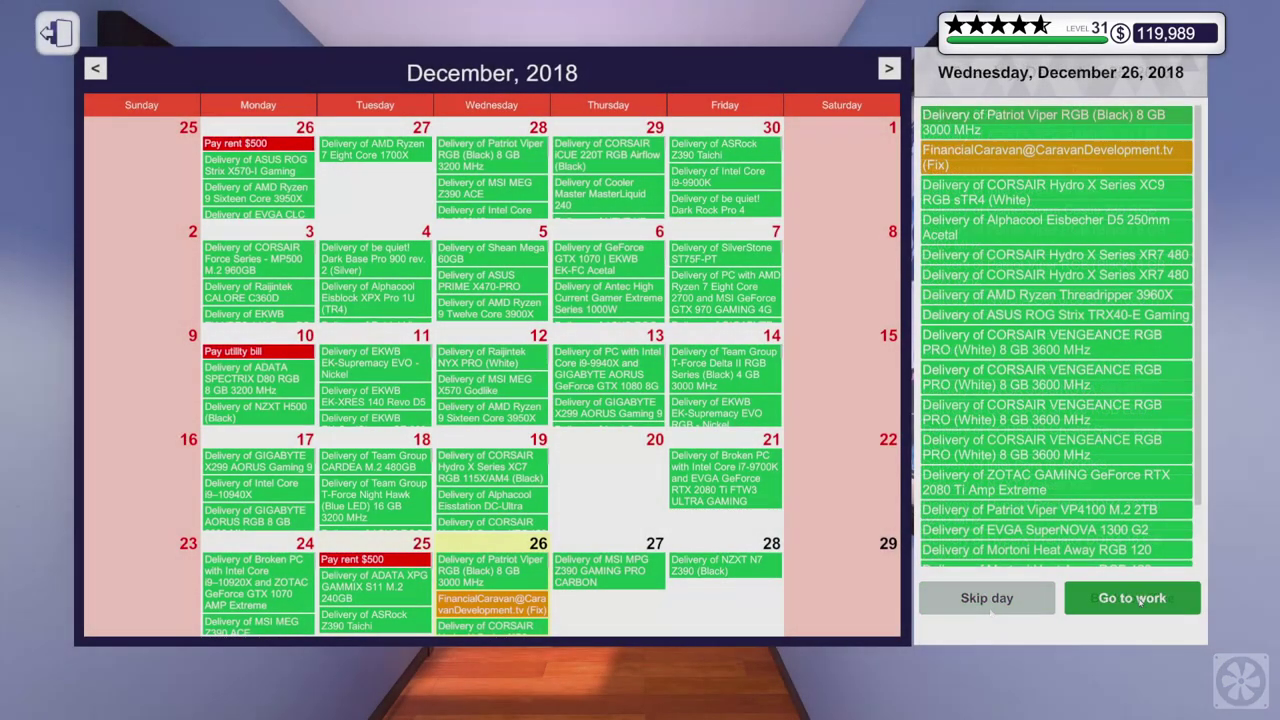
{"action": "left_click", "coordinate": [1132, 598]}
Step: Check the delivery manifest for the arrived parts
{"action": "key", "text": "w"}
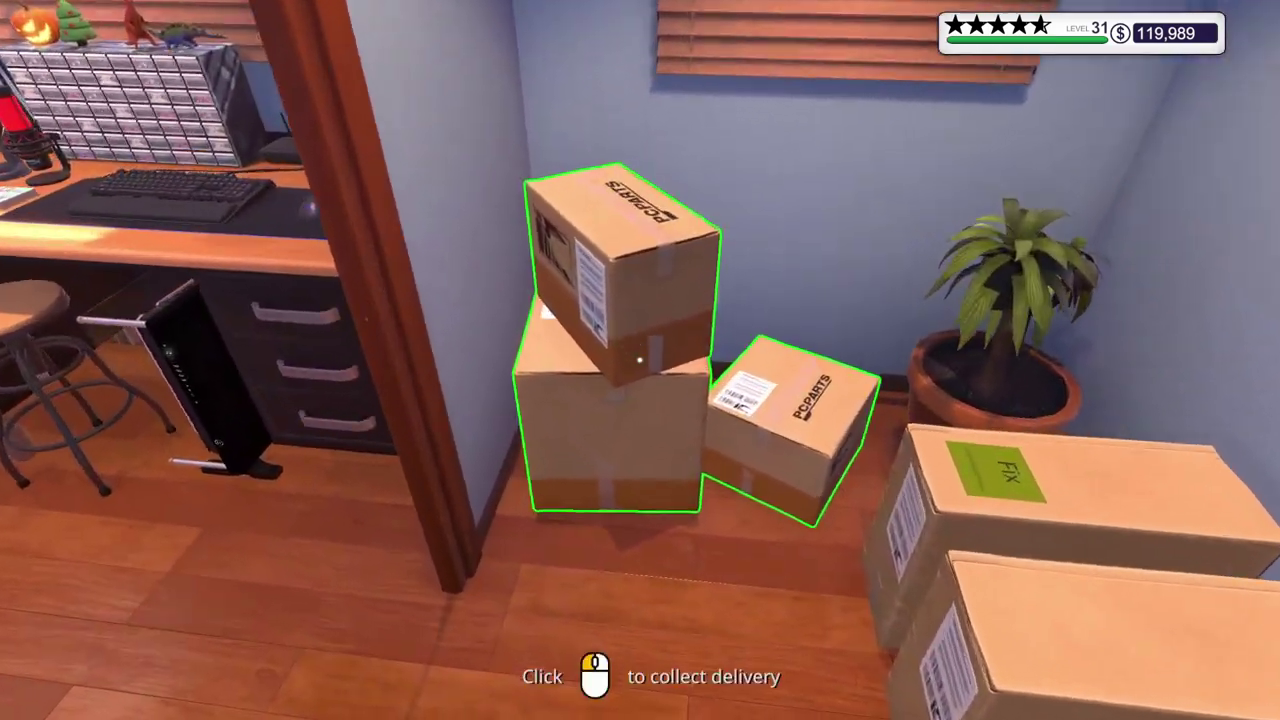
{"action": "left_click", "coordinate": [640, 360]}
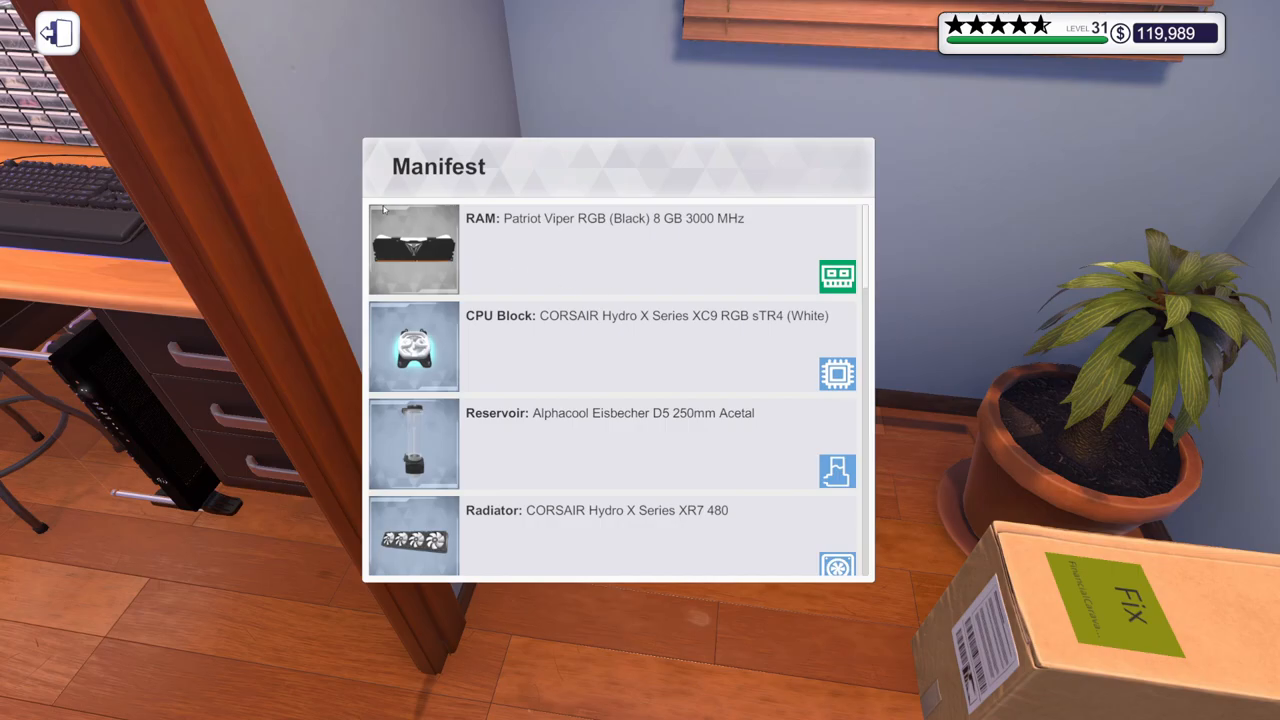
{"action": "left_click", "coordinate": [57, 33]}
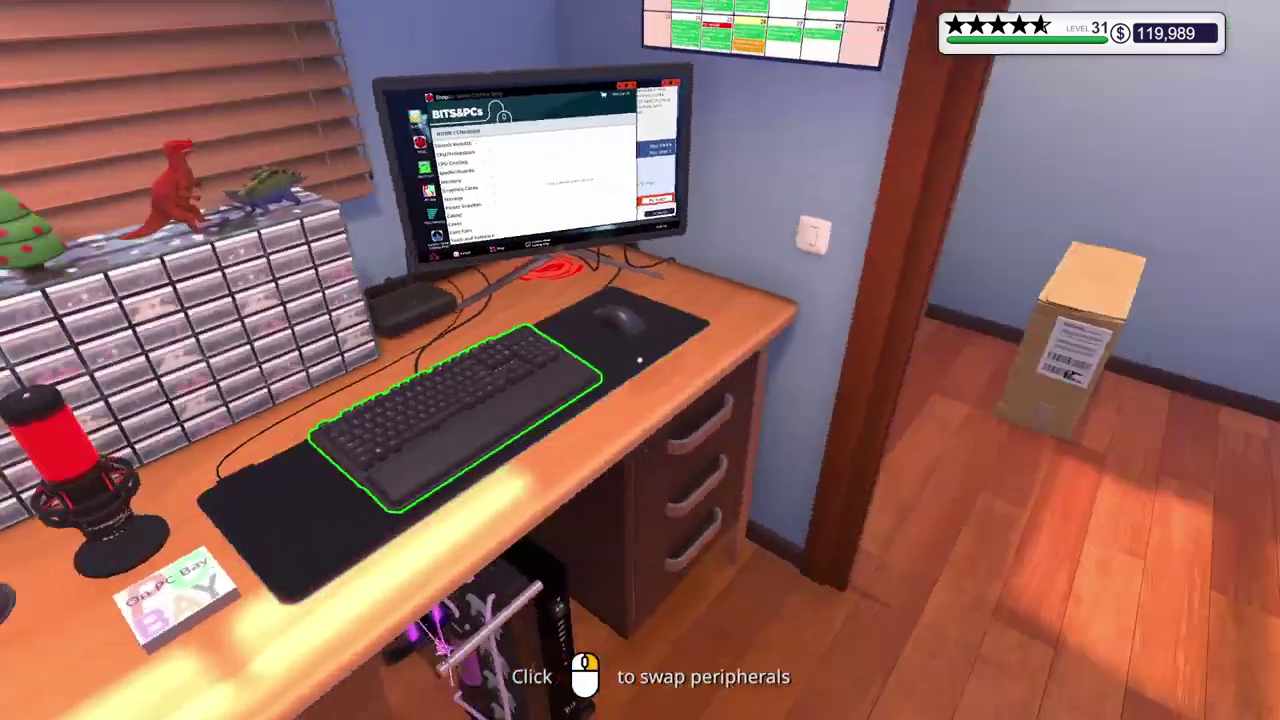
Step: Carry the empty case and the Build job note over to the desk
{"action": "key", "text": "w"}
{"action": "left_click", "coordinate": [640, 358]}
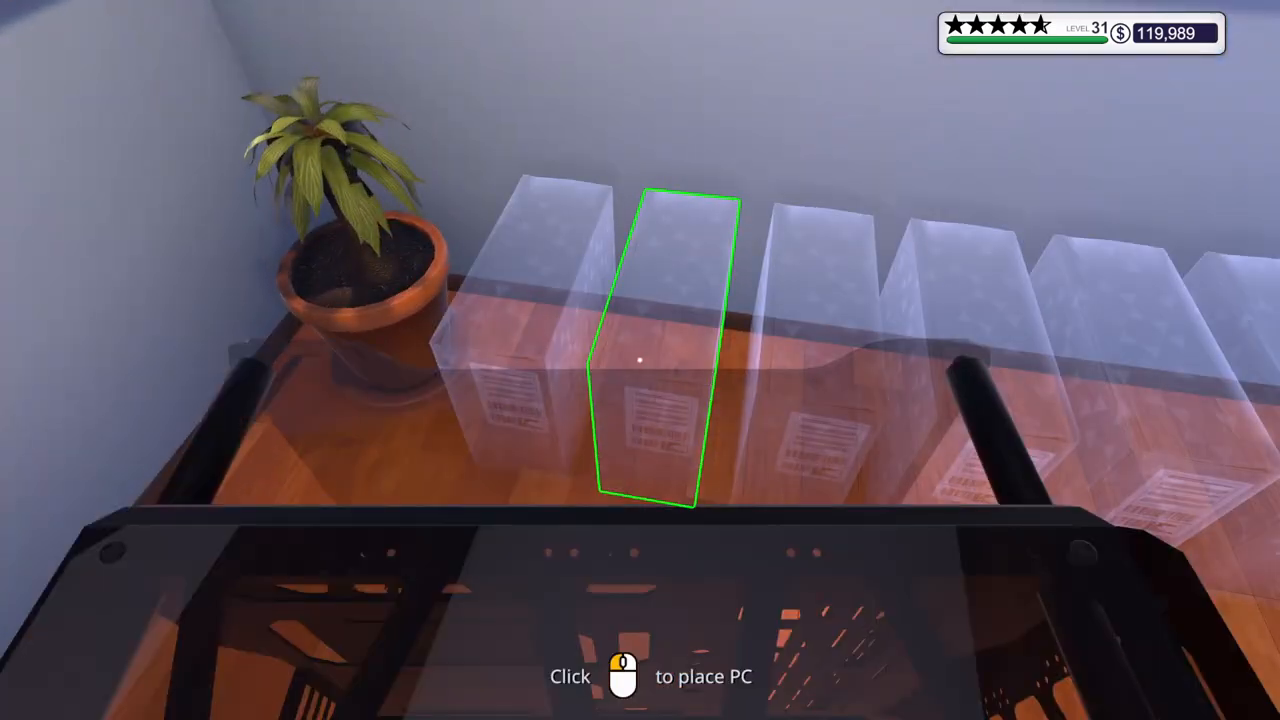
{"action": "key", "text": "w"}
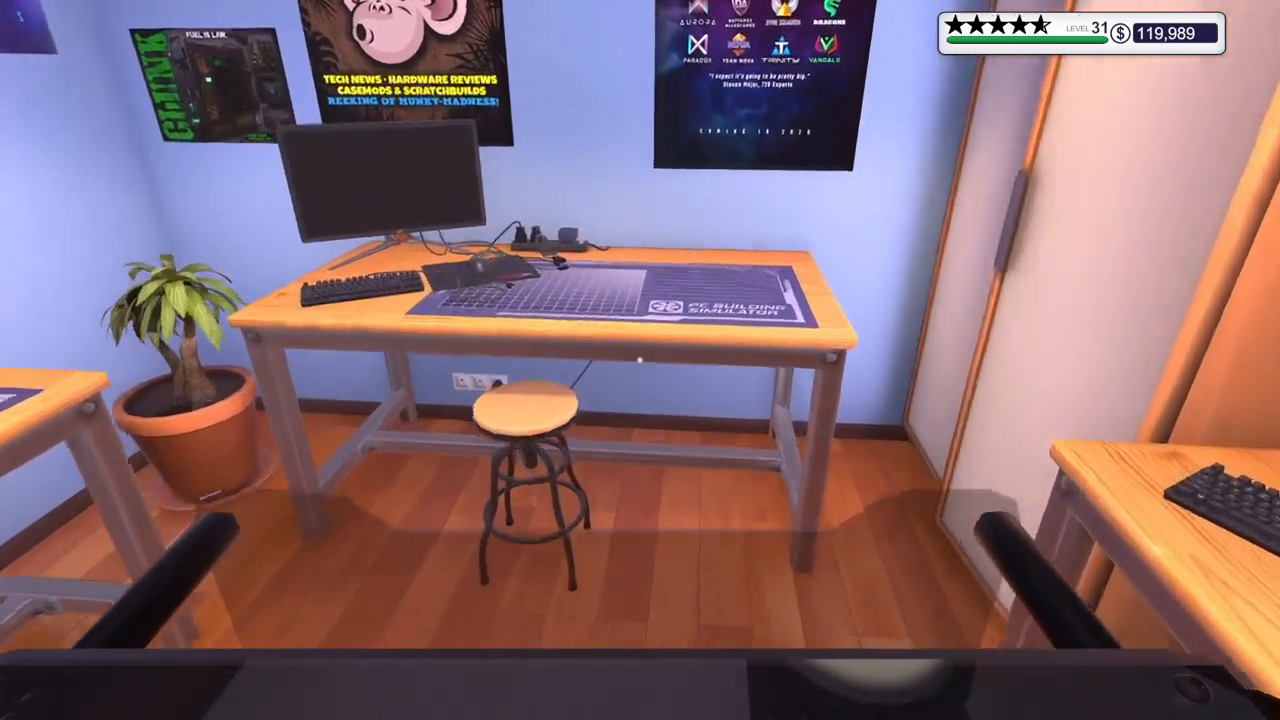
{"action": "left_click", "coordinate": [640, 358]}
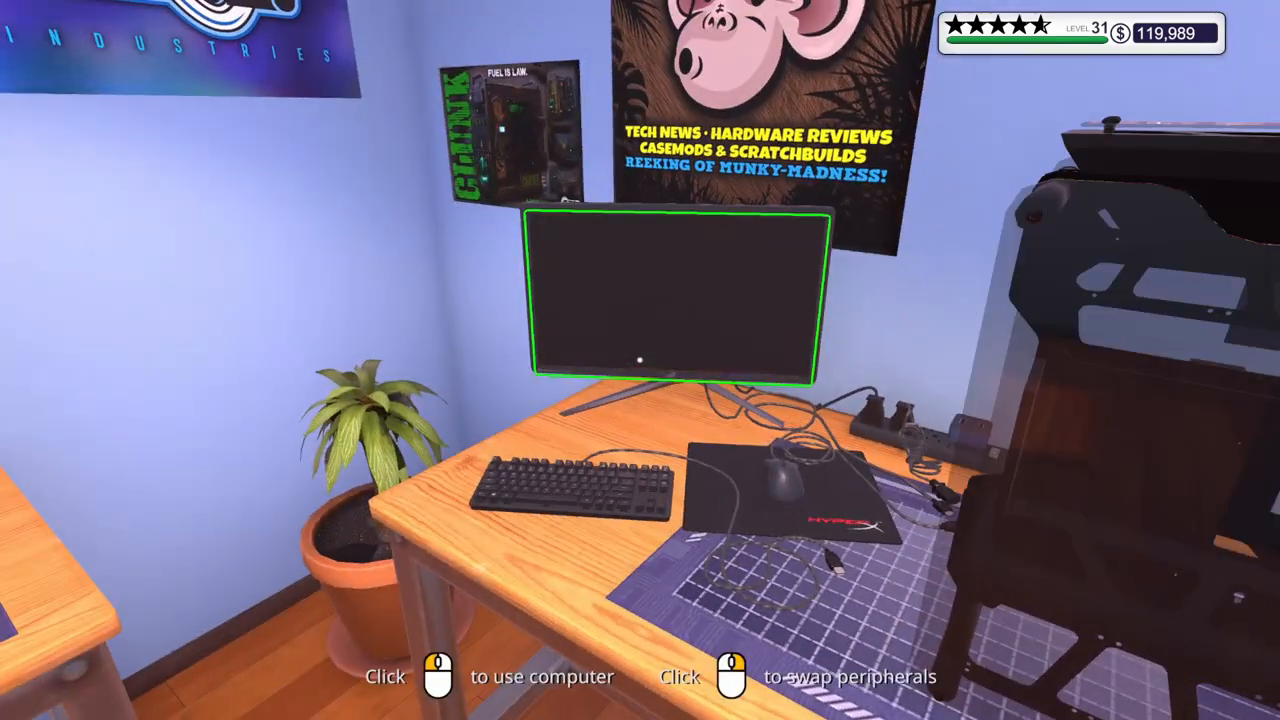
{"action": "key", "text": "w"}
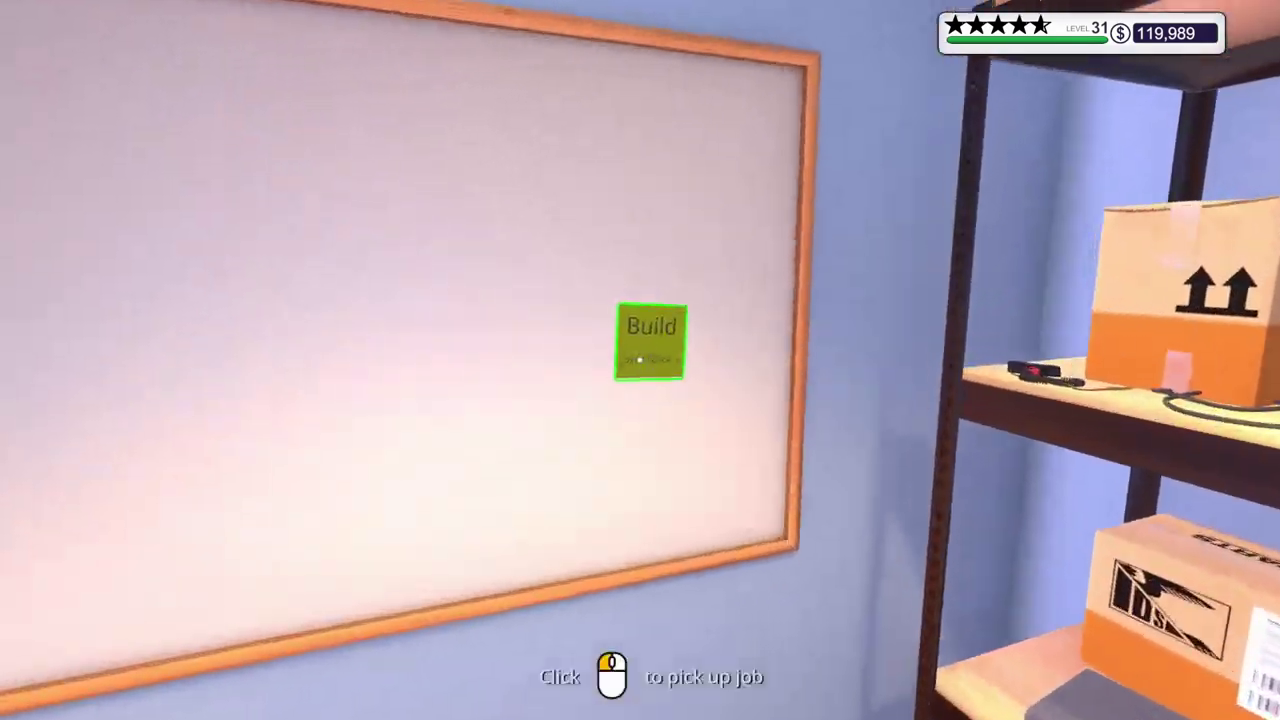
{"action": "left_click", "coordinate": [640, 358]}
{"action": "key", "text": "w"}
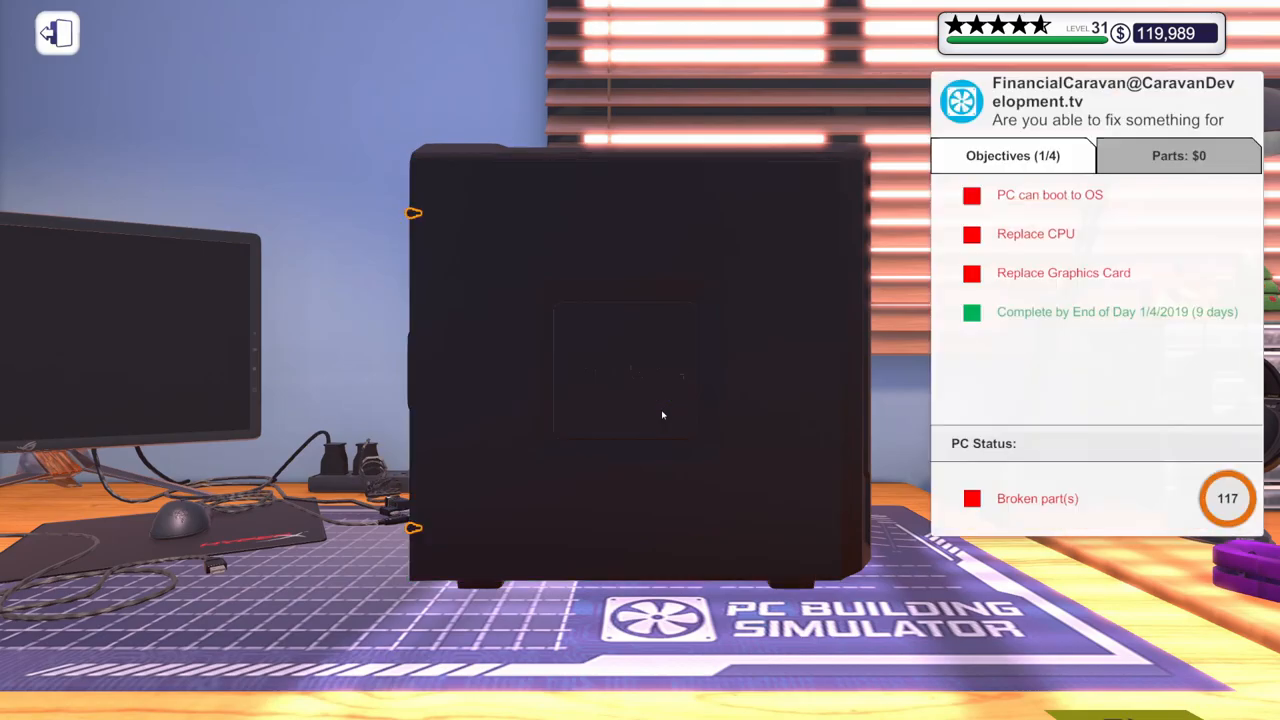
Step: Strip the repair PC: side panel, motherboard cable, CPU cooler, processor, and the GPU power cable
{"action": "left_click", "coordinate": [410, 537]}
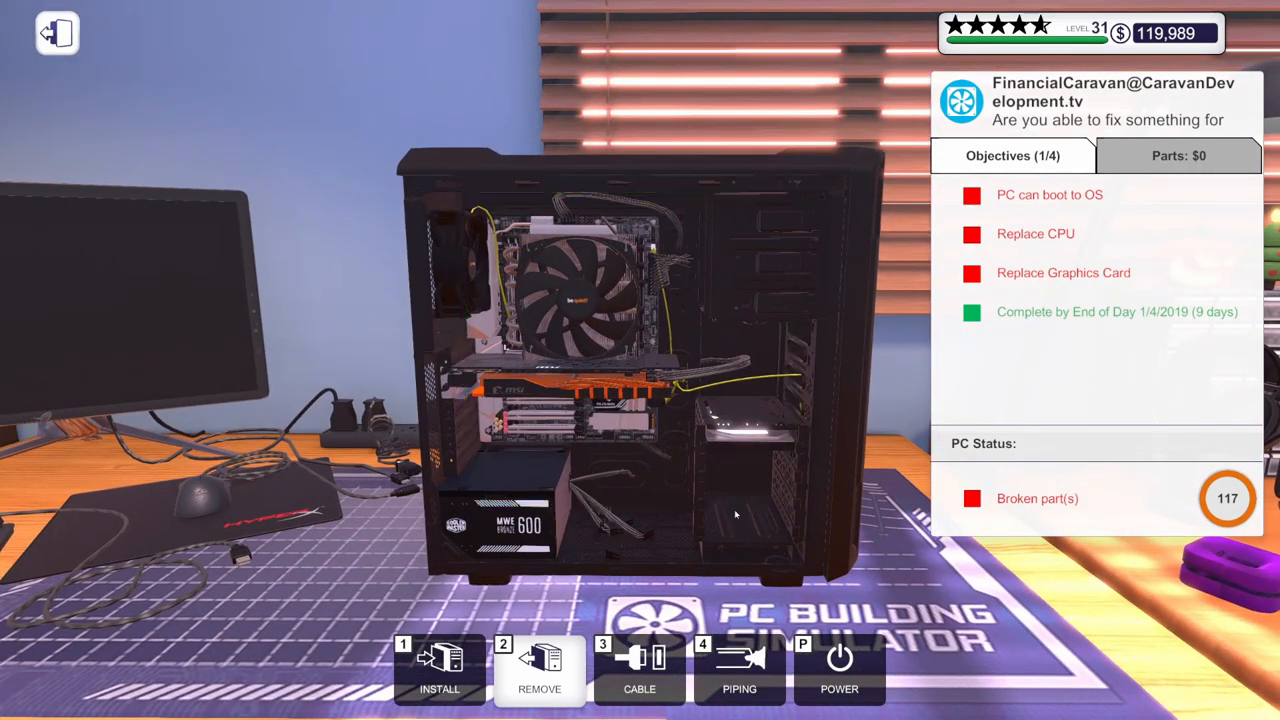
{"action": "left_click", "coordinate": [611, 233]}
{"action": "left_click", "coordinate": [592, 319]}
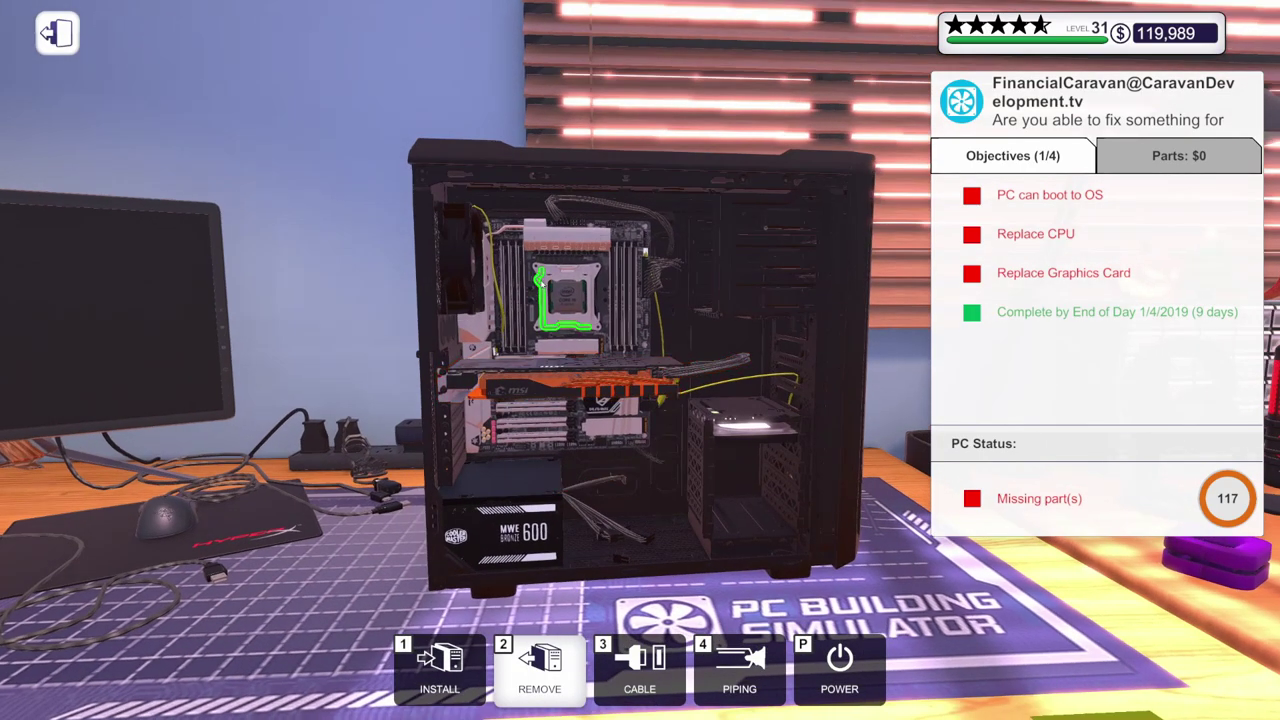
{"action": "left_click", "coordinate": [541, 285]}
{"action": "left_click", "coordinate": [586, 315]}
{"action": "left_click", "coordinate": [568, 305]}
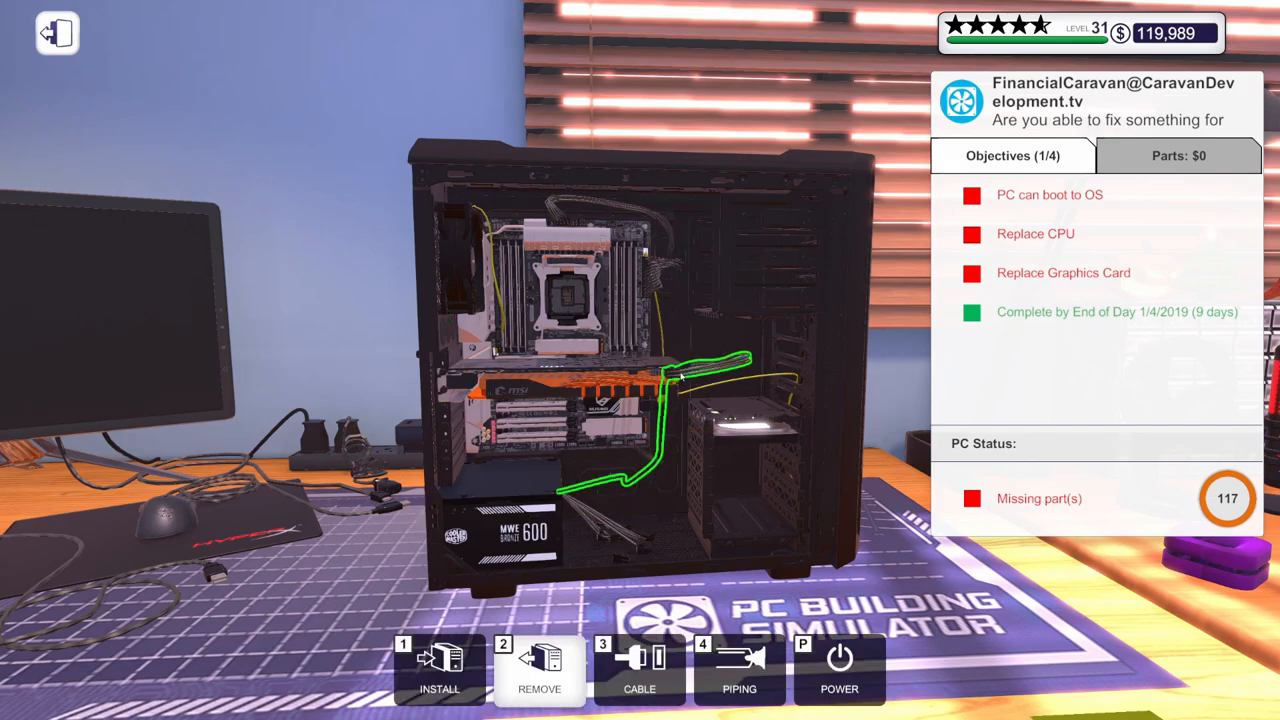
{"action": "left_click", "coordinate": [509, 386]}
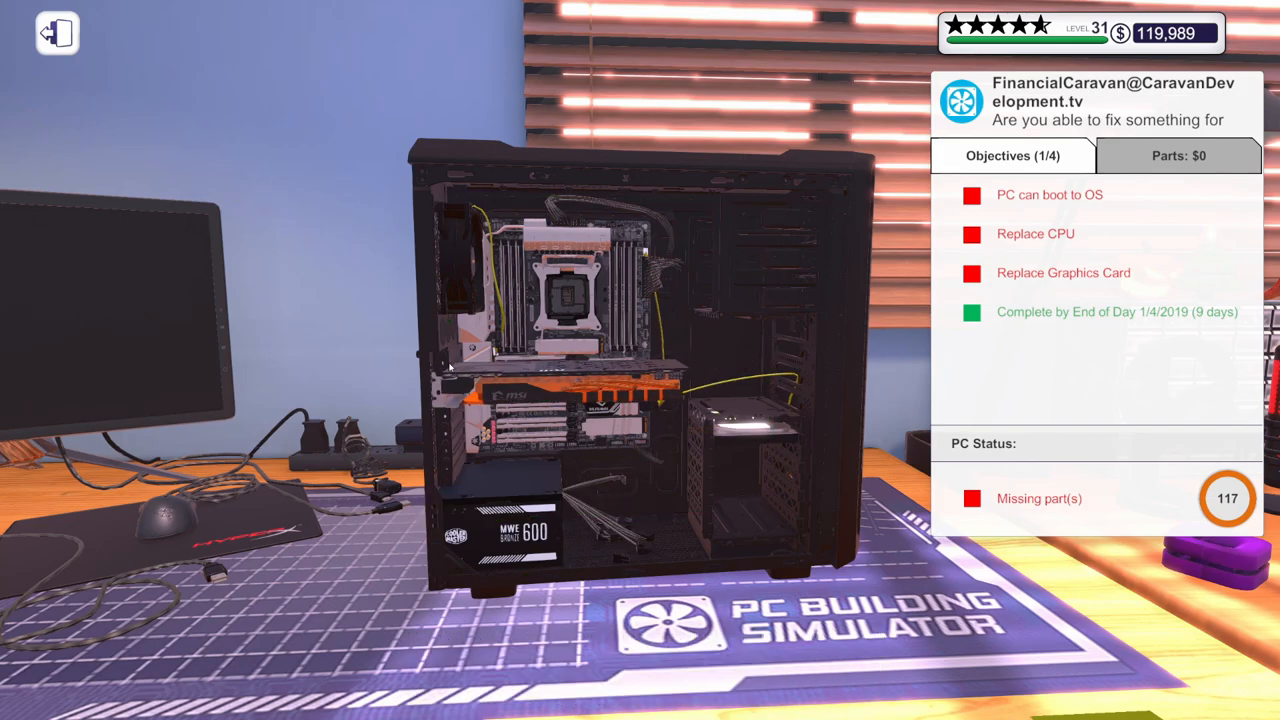
Step: Remove the old MSI graphics card and list inventory graphics cards that fit this PC
{"action": "left_click", "coordinate": [448, 660]}
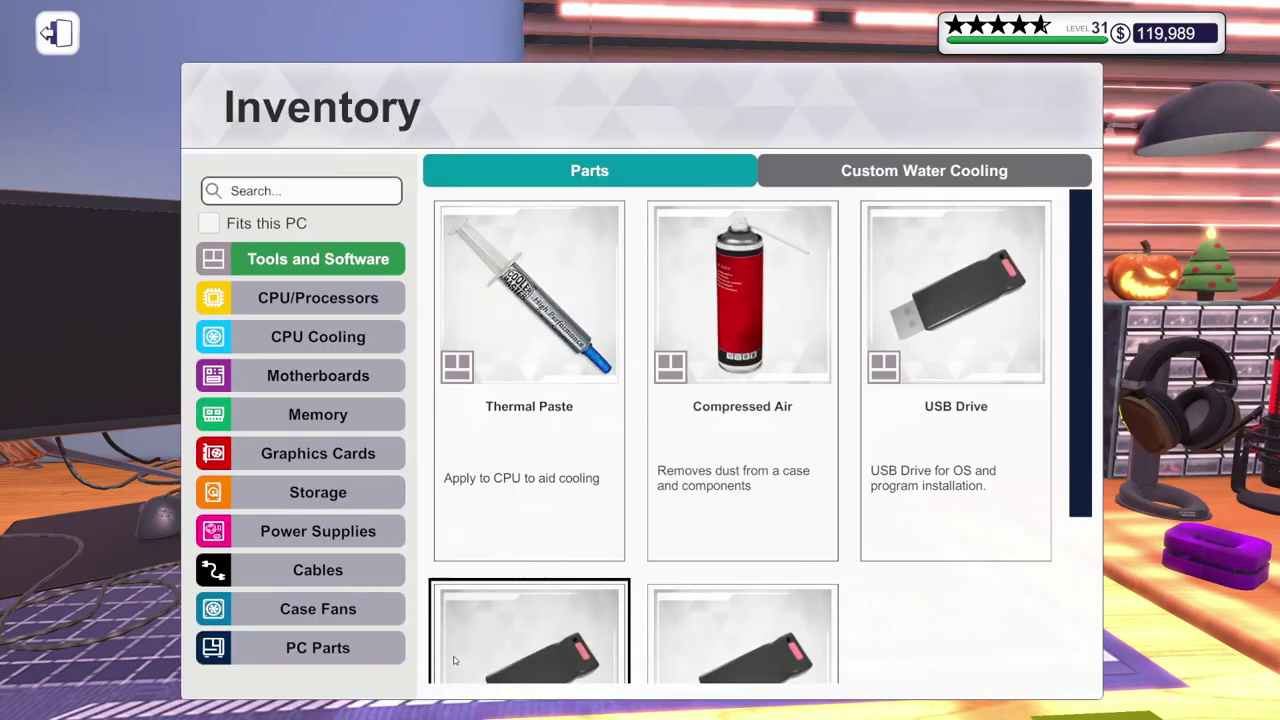
{"action": "left_click", "coordinate": [318, 297]}
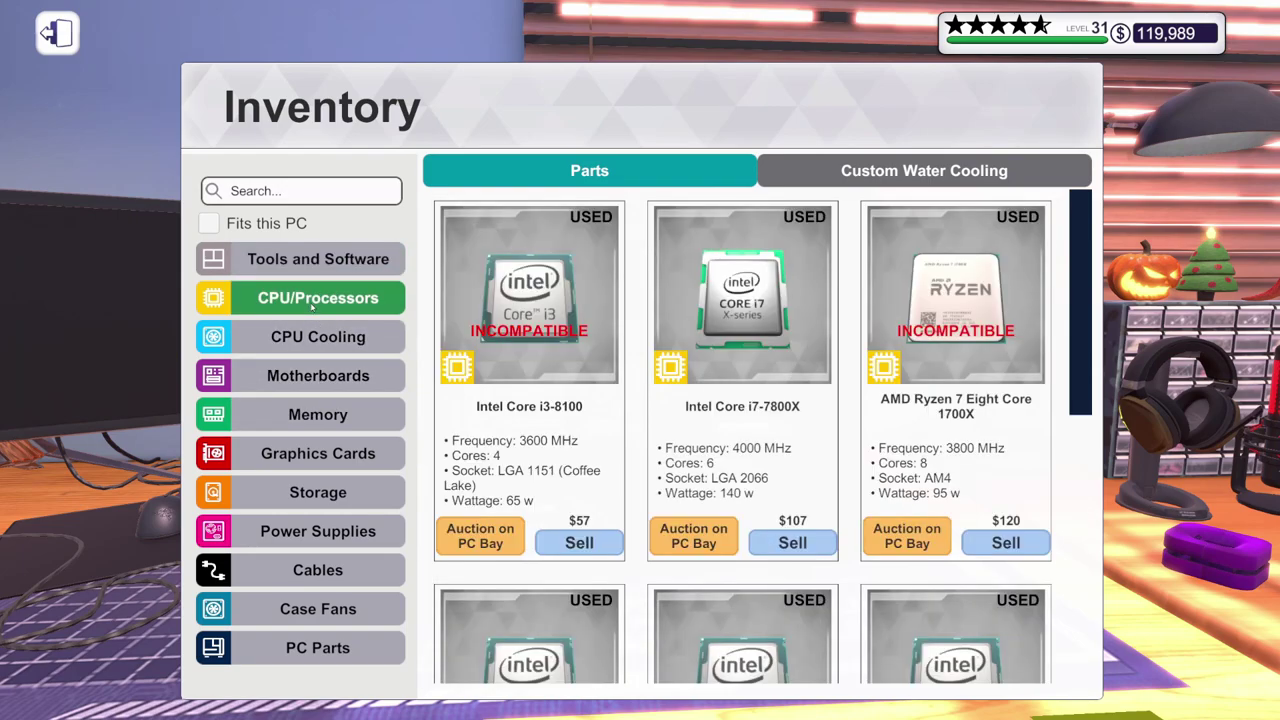
{"action": "left_click", "coordinate": [211, 224]}
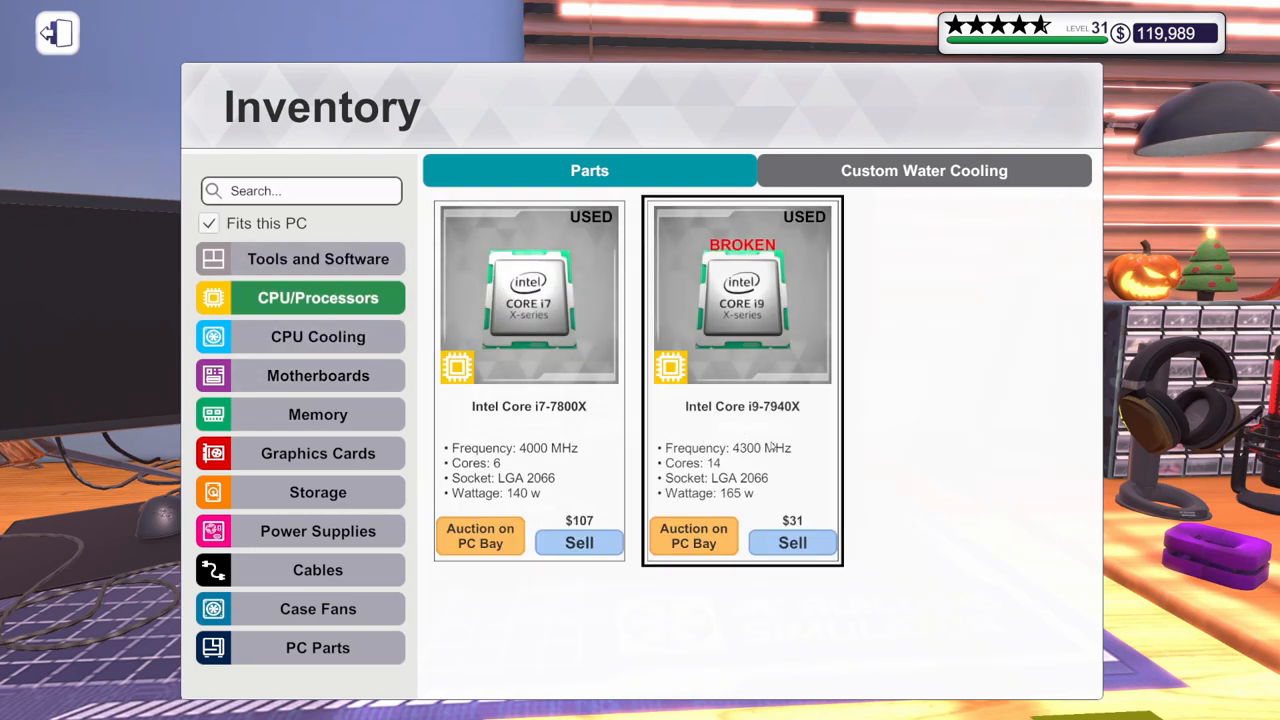
{"action": "left_click", "coordinate": [318, 453]}
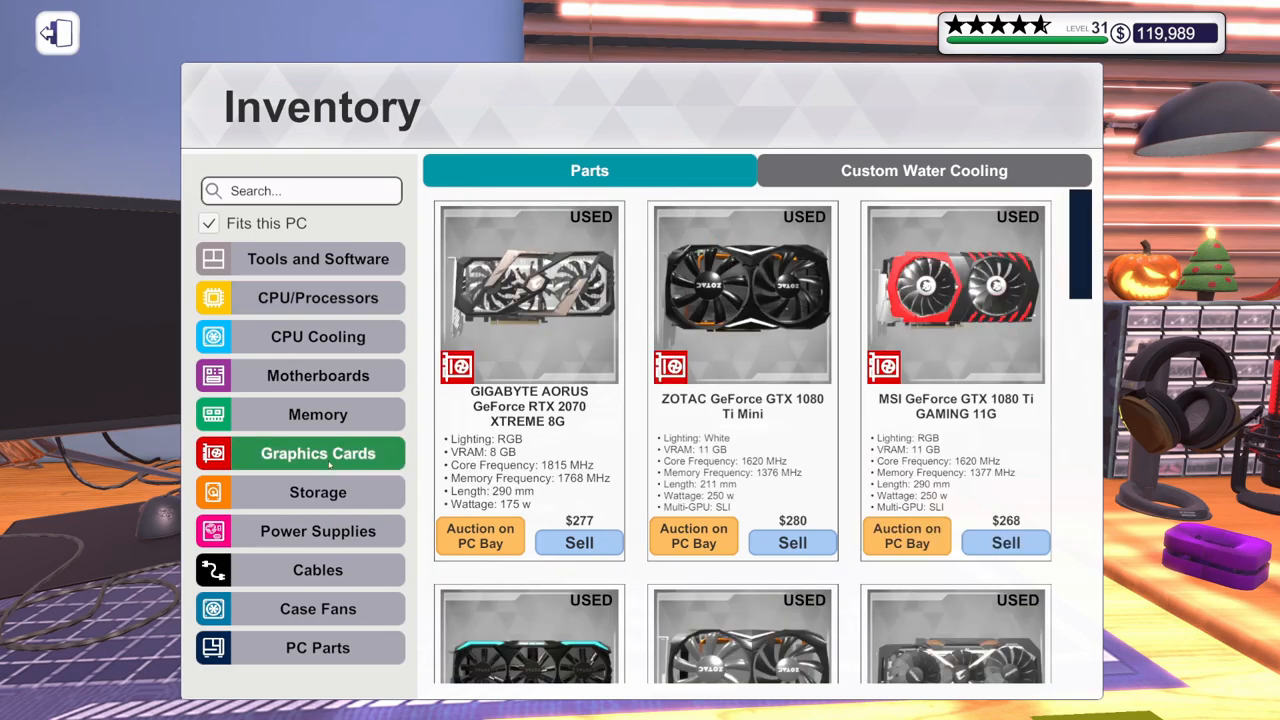
{"action": "scroll", "coordinate": [1062, 399], "scroll_direction": "down", "scroll_amount": 3}
{"action": "scroll", "coordinate": [1062, 399], "scroll_direction": "down", "scroll_amount": 5}
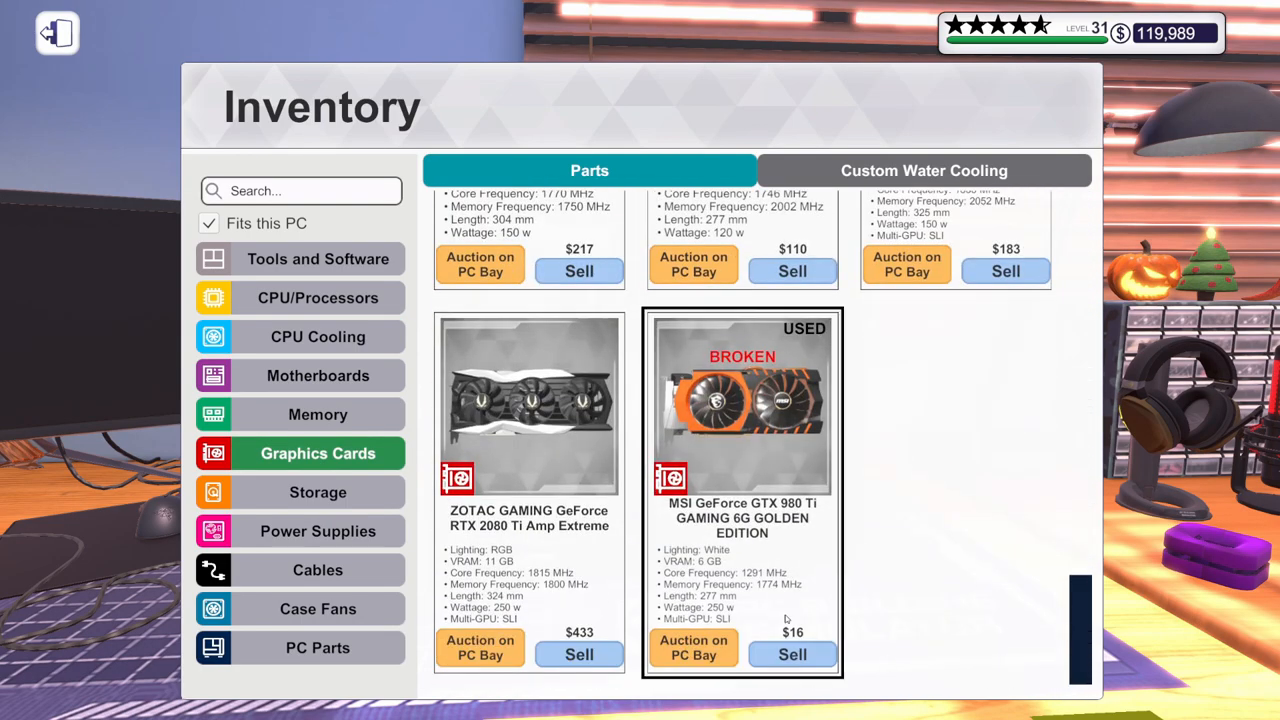
{"action": "scroll", "coordinate": [786, 554], "scroll_direction": "up", "scroll_amount": 2}
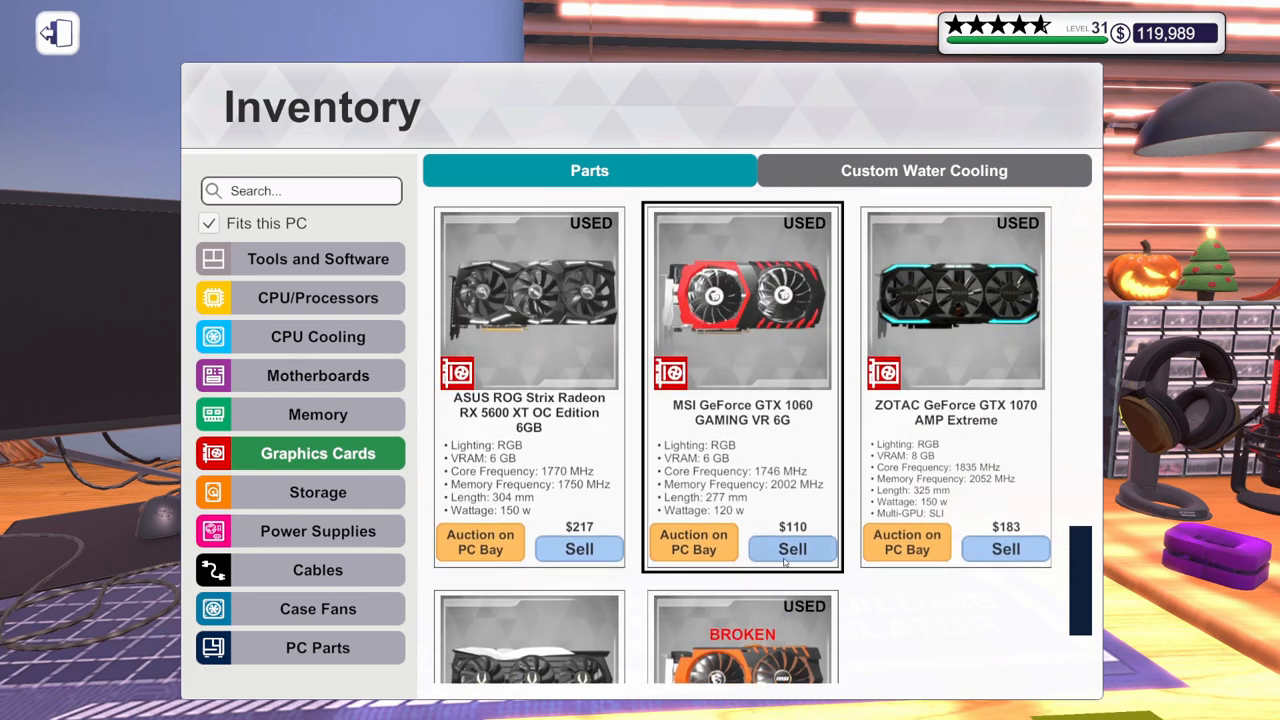
{"action": "scroll", "coordinate": [782, 563], "scroll_direction": "down", "scroll_amount": 2}
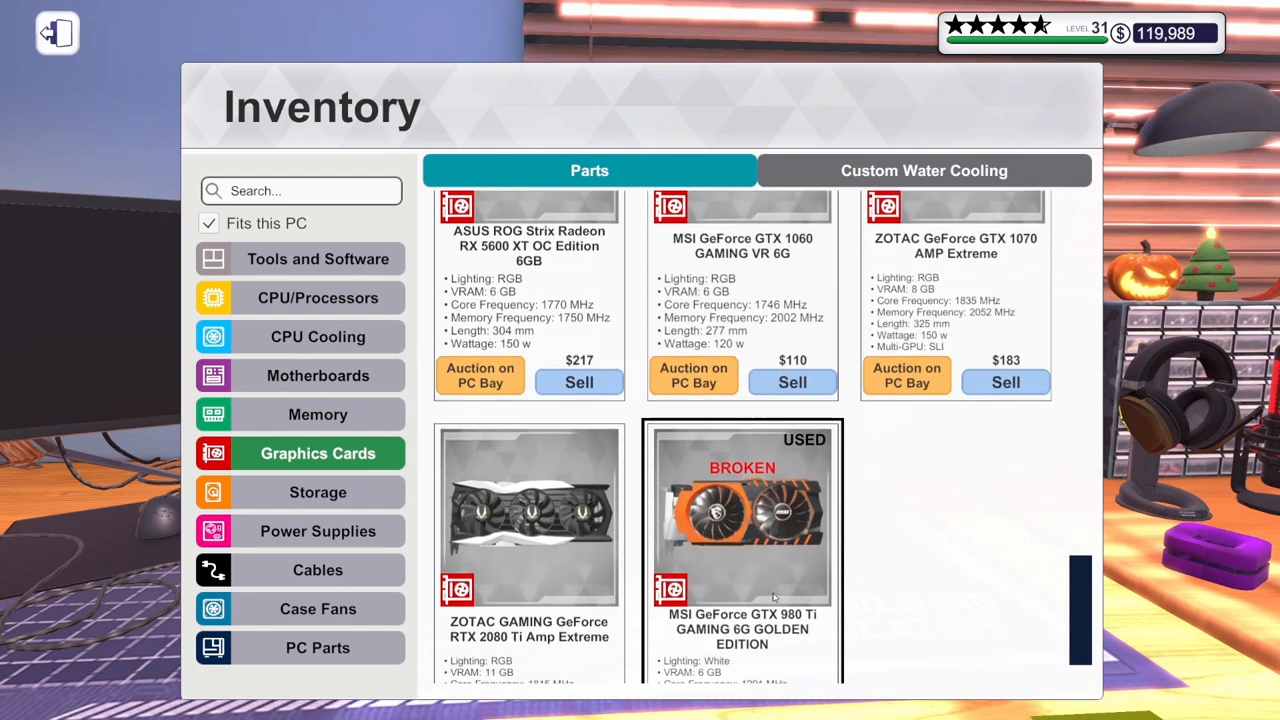
{"action": "scroll", "coordinate": [773, 596], "scroll_direction": "up", "scroll_amount": 3}
{"action": "scroll", "coordinate": [773, 596], "scroll_direction": "up", "scroll_amount": 3}
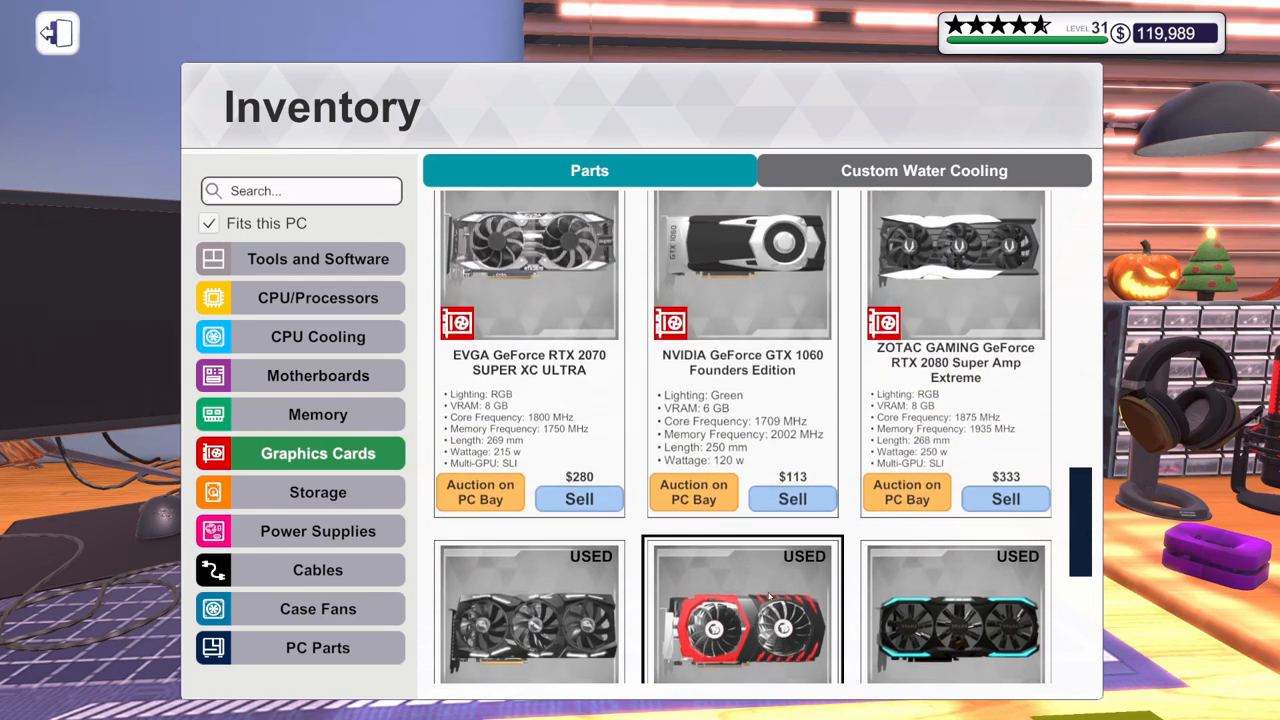
{"action": "scroll", "coordinate": [769, 597], "scroll_direction": "up", "scroll_amount": 3}
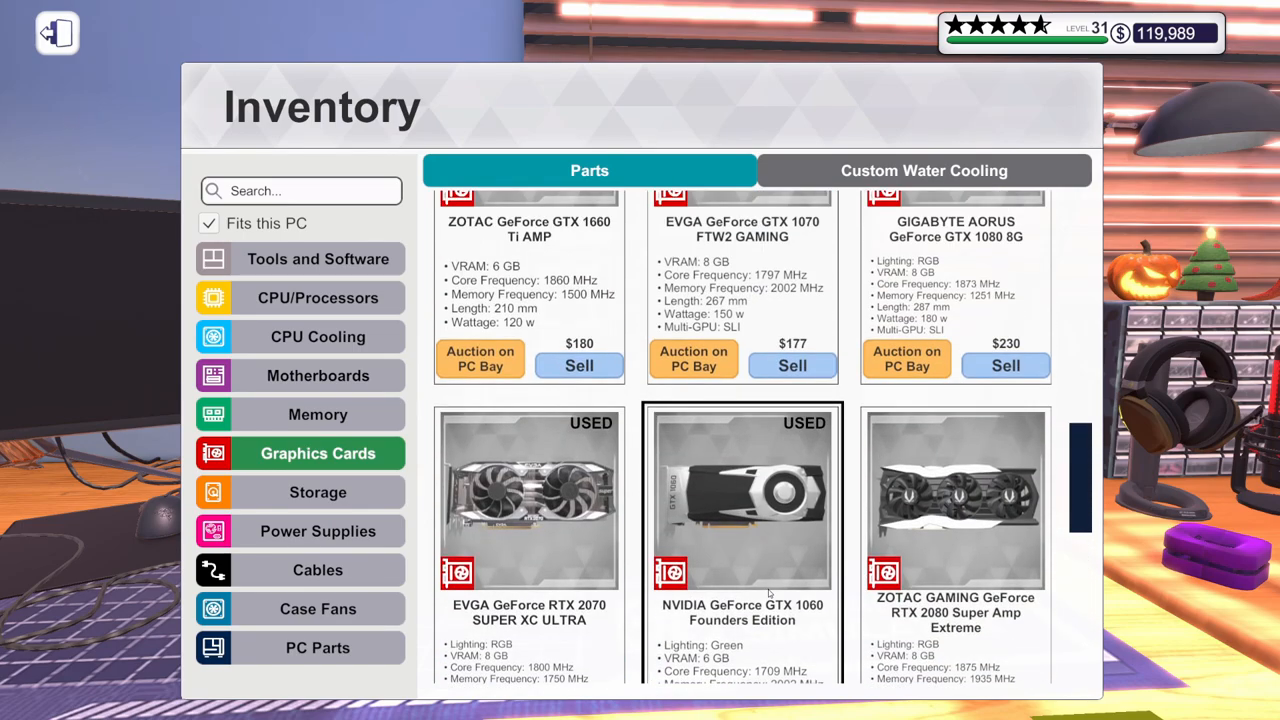
{"action": "scroll", "coordinate": [769, 594], "scroll_direction": "down", "scroll_amount": 2}
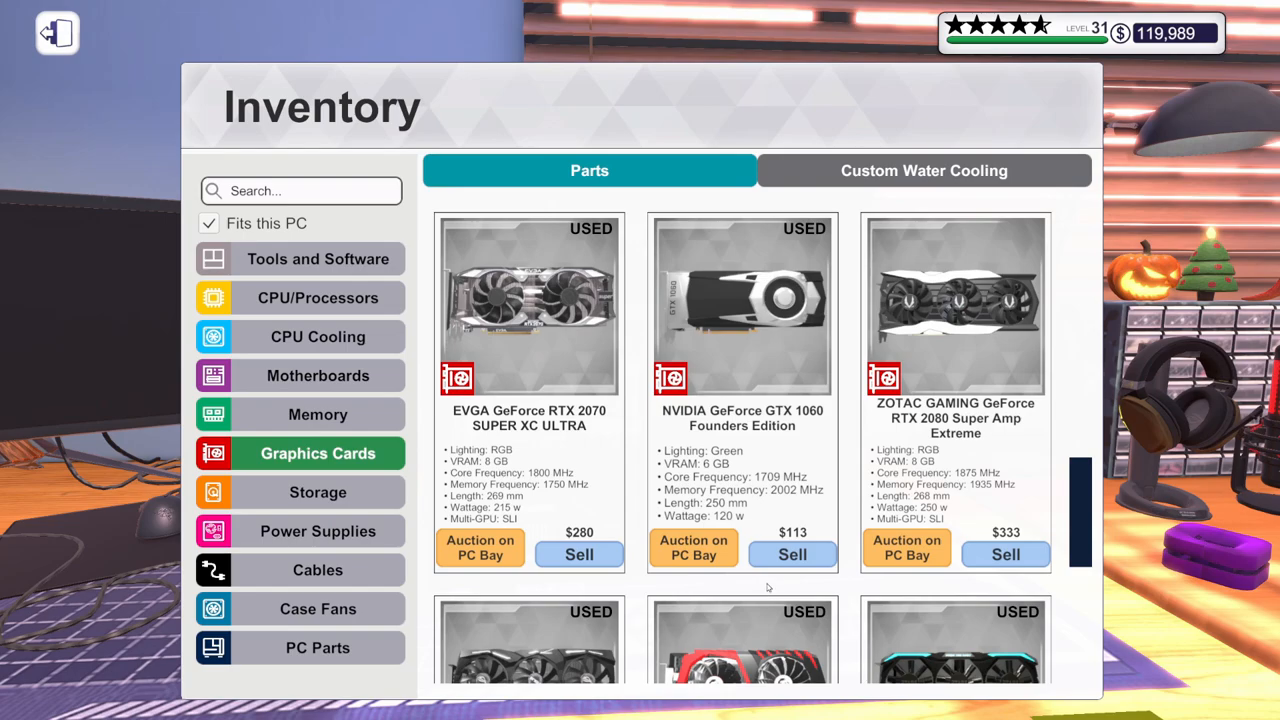
{"action": "scroll", "coordinate": [768, 587], "scroll_direction": "down", "scroll_amount": 3}
{"action": "scroll", "coordinate": [762, 582], "scroll_direction": "down", "scroll_amount": 3}
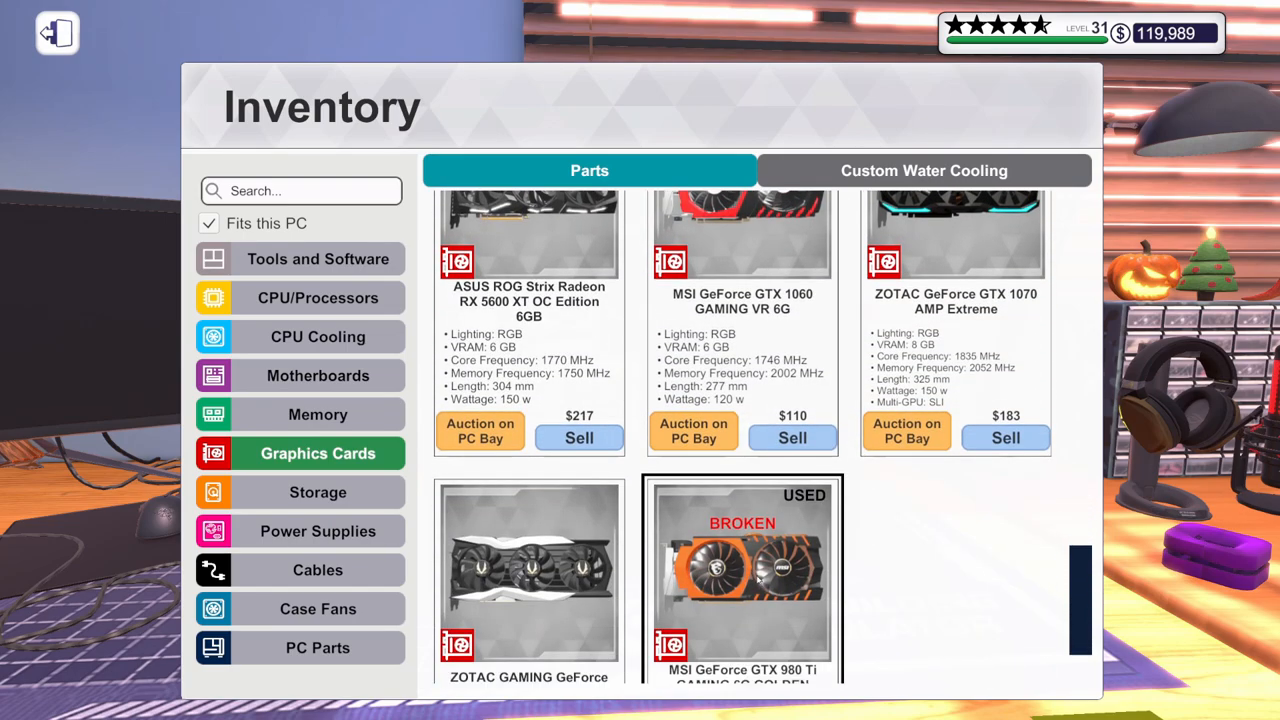
{"action": "scroll", "coordinate": [758, 578], "scroll_direction": "down", "scroll_amount": 3}
{"action": "scroll", "coordinate": [757, 578], "scroll_direction": "up", "scroll_amount": 4}
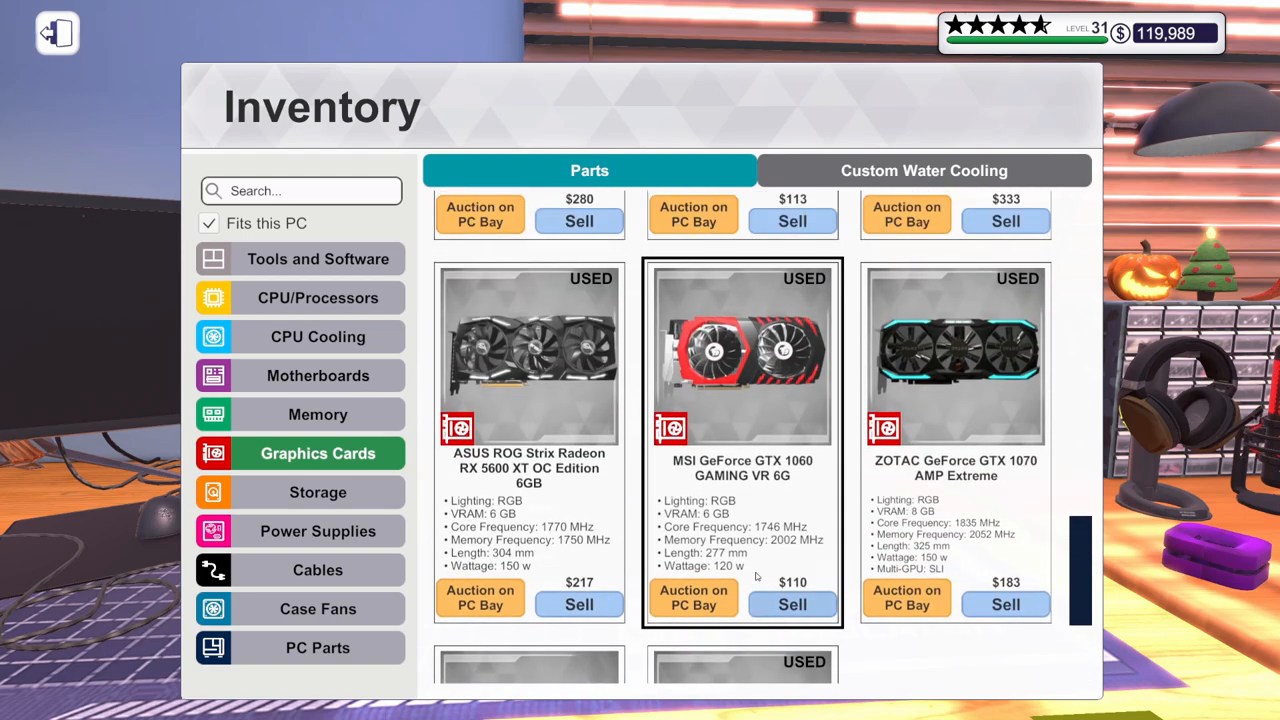
{"action": "scroll", "coordinate": [758, 577], "scroll_direction": "up", "scroll_amount": 2}
{"action": "scroll", "coordinate": [666, 478], "scroll_direction": "up", "scroll_amount": 2}
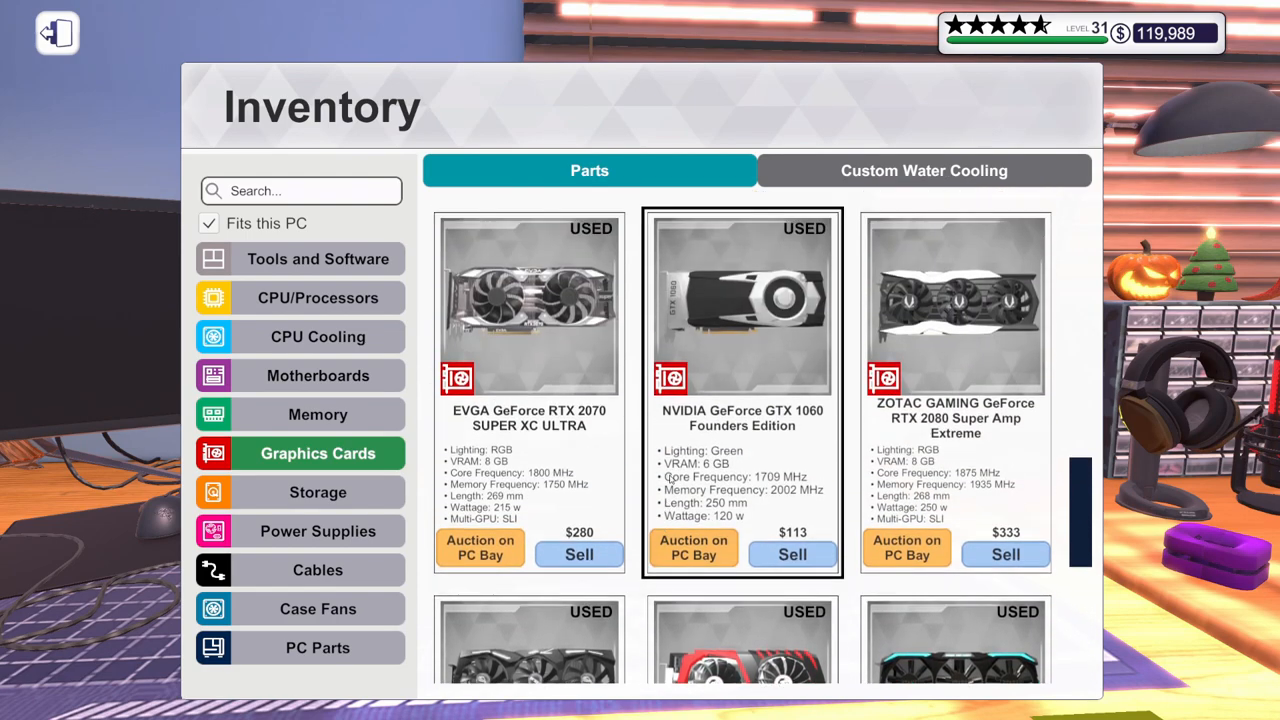
Step: Install the ZOTAC RTX 2080 Super Amp Extreme and choose Sleeved Plastic Plain White cables
{"action": "left_click", "coordinate": [956, 426]}
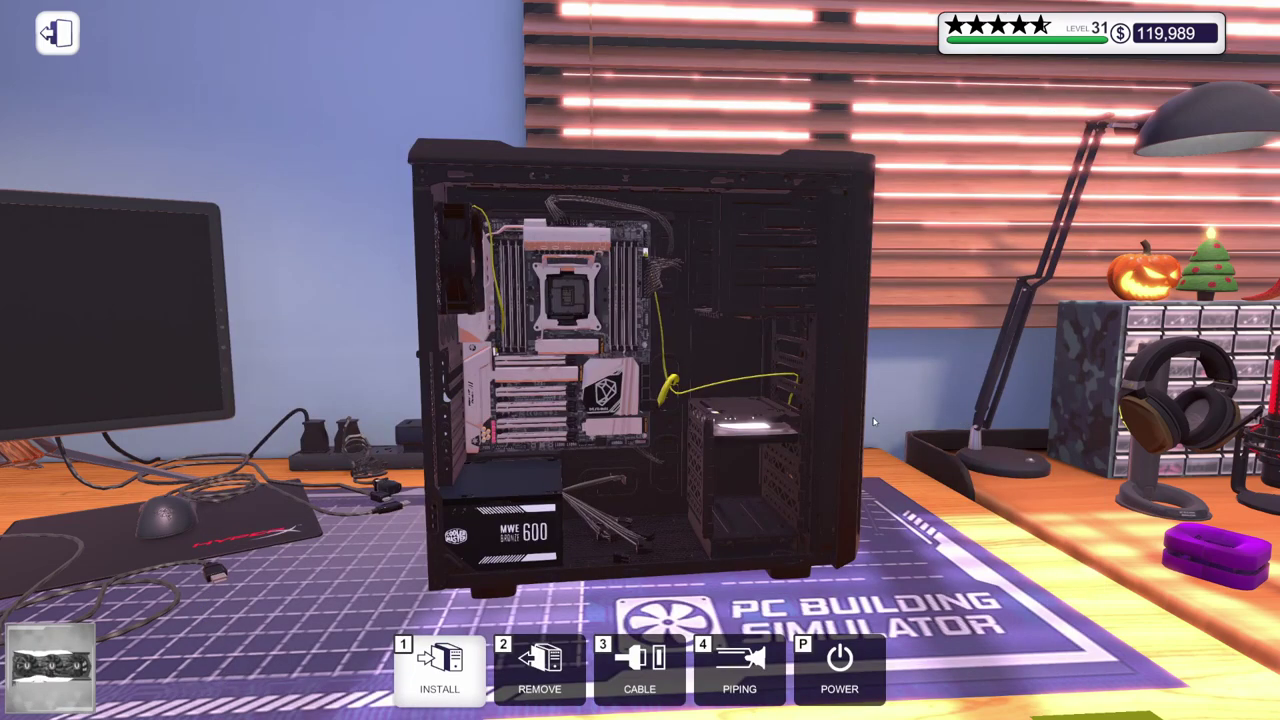
{"action": "left_click", "coordinate": [536, 386]}
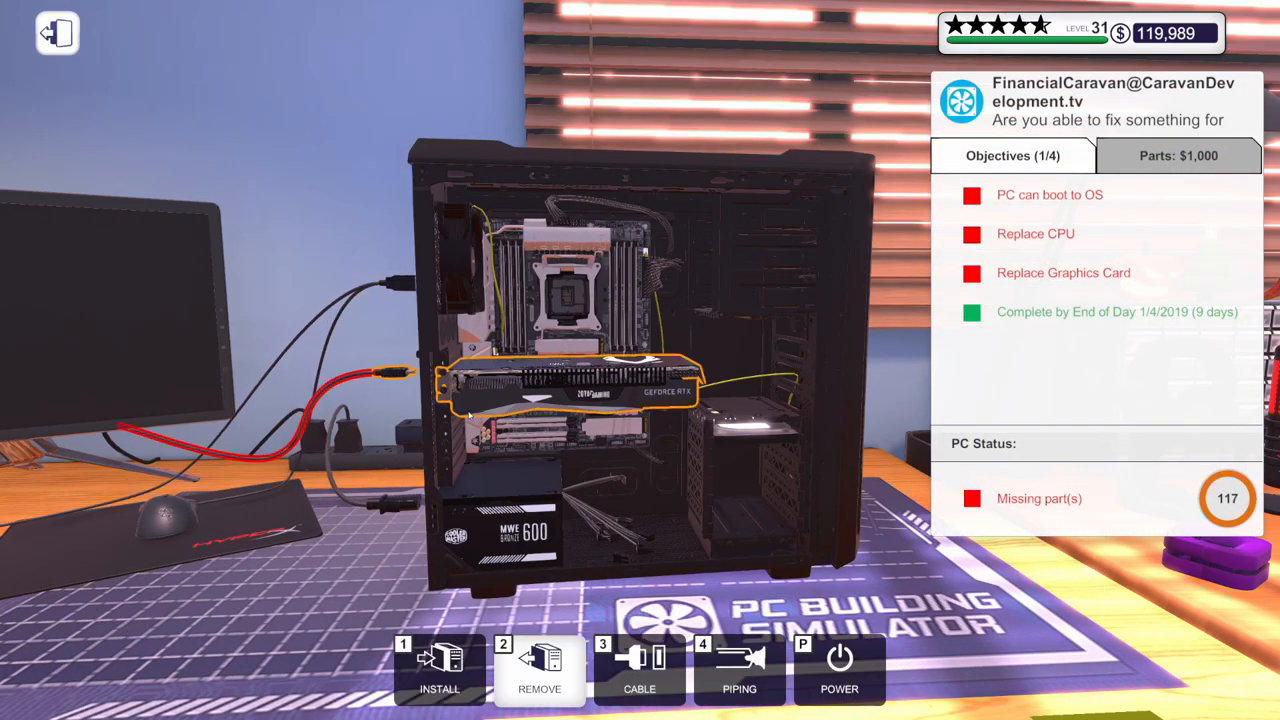
{"action": "key", "text": "Left"}
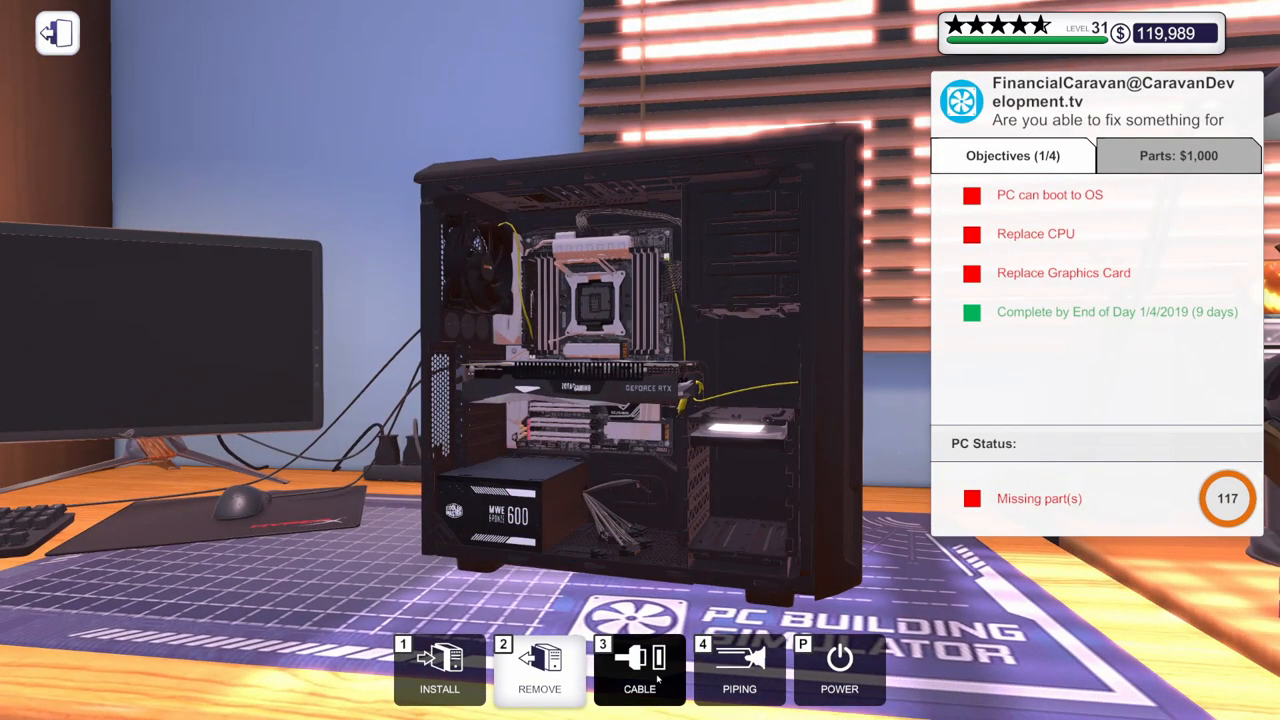
{"action": "left_click", "coordinate": [622, 690]}
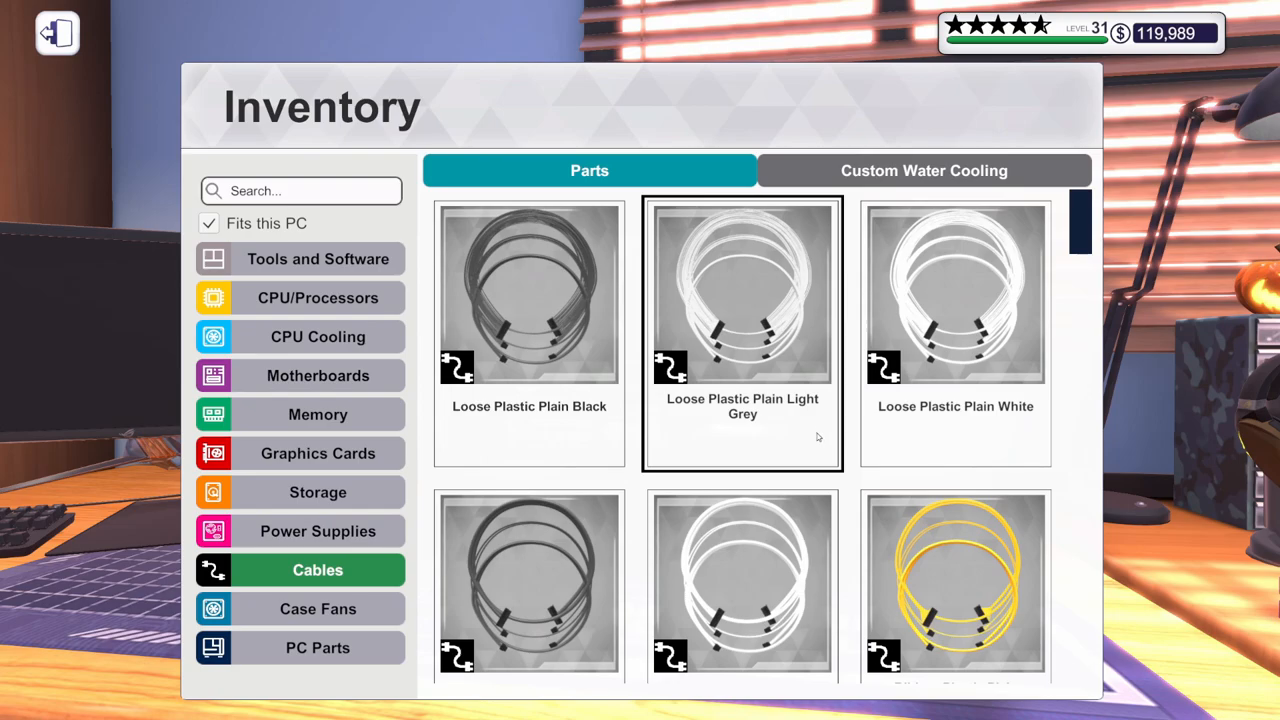
{"action": "scroll", "coordinate": [868, 453], "scroll_direction": "down", "scroll_amount": 2}
{"action": "scroll", "coordinate": [820, 480], "scroll_direction": "down", "scroll_amount": 1}
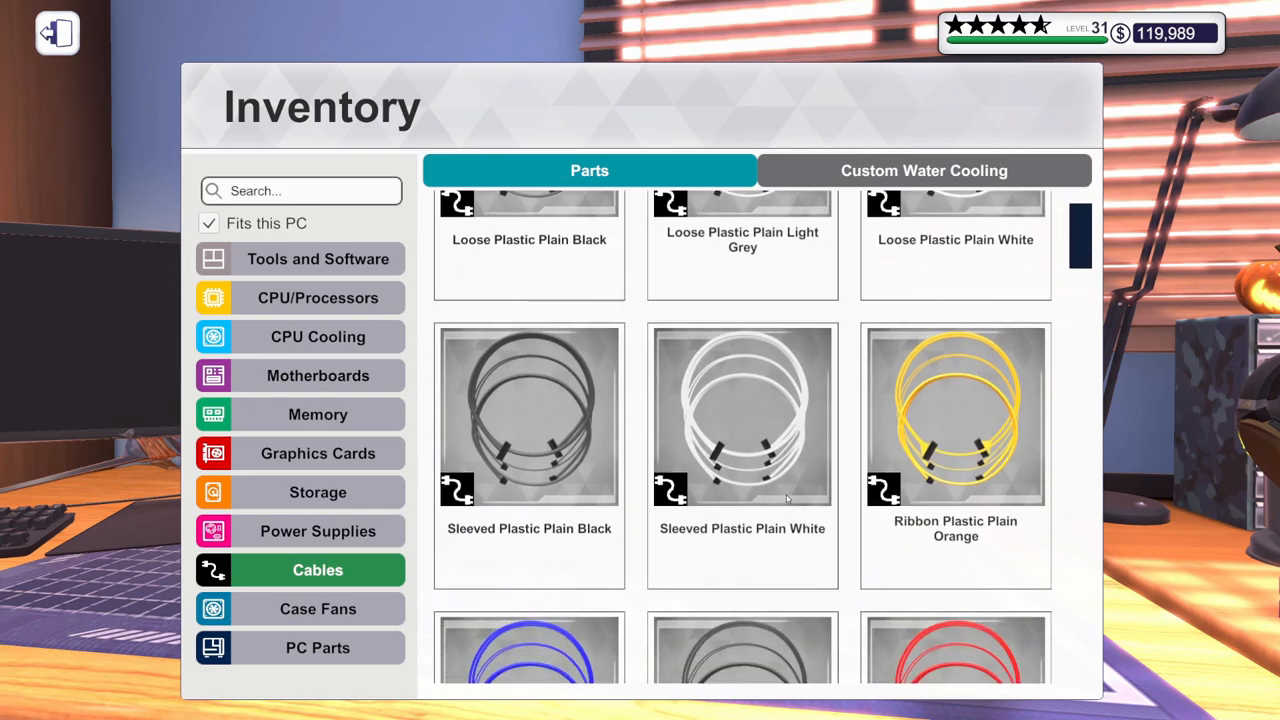
{"action": "left_click", "coordinate": [787, 499]}
Step: Review the job objectives and the parts bought for this repair
{"action": "key", "text": "Tab"}
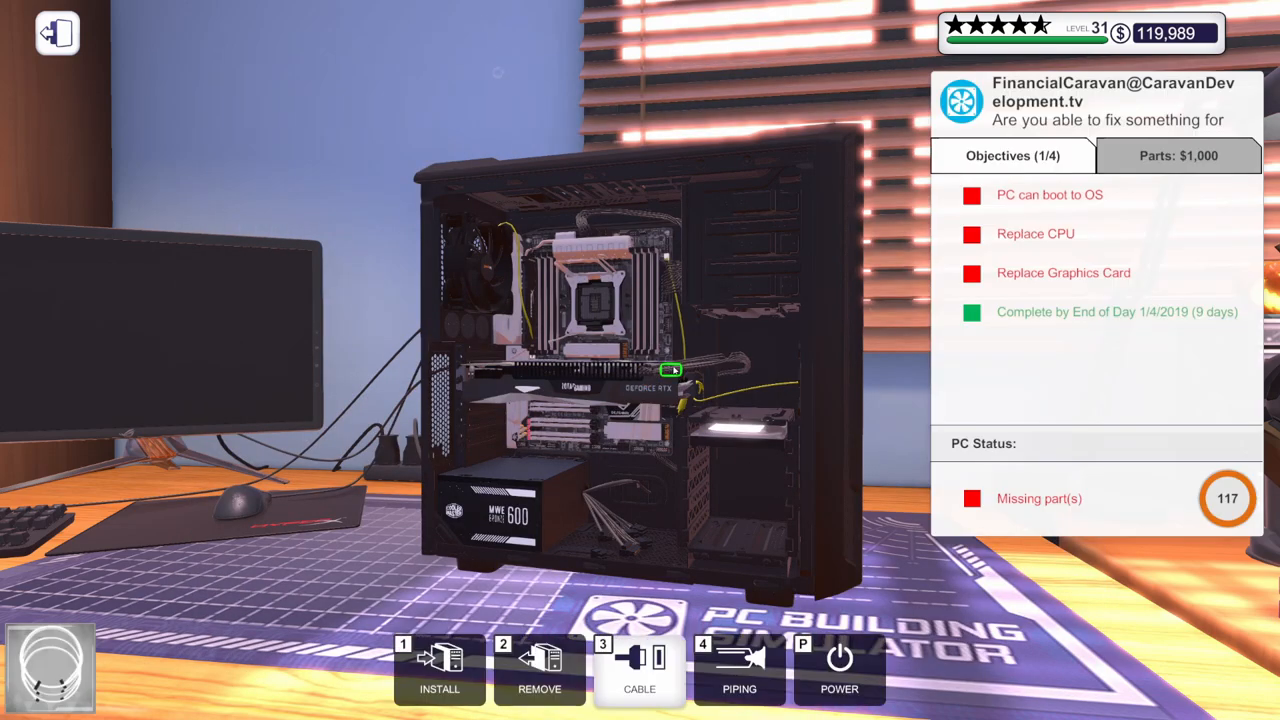
{"action": "left_click_drag", "start_coordinate": [672, 377], "coordinate": [610, 380]}
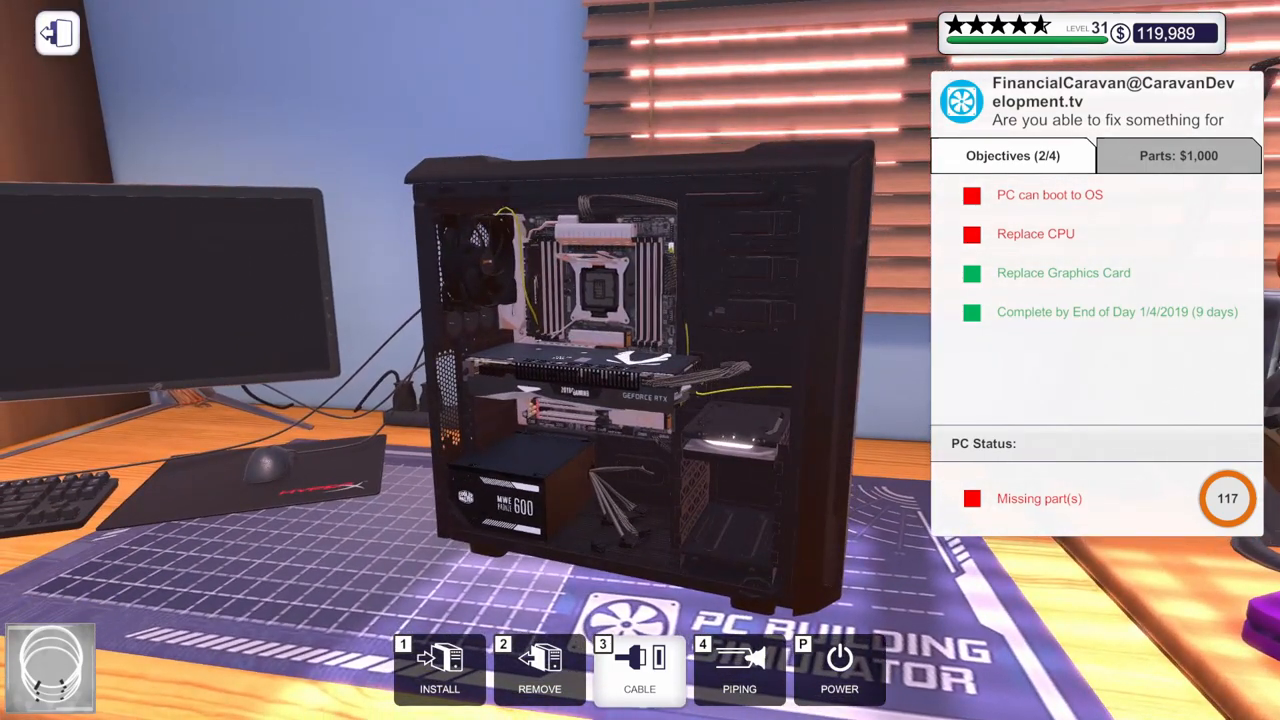
{"action": "left_click", "coordinate": [1147, 164]}
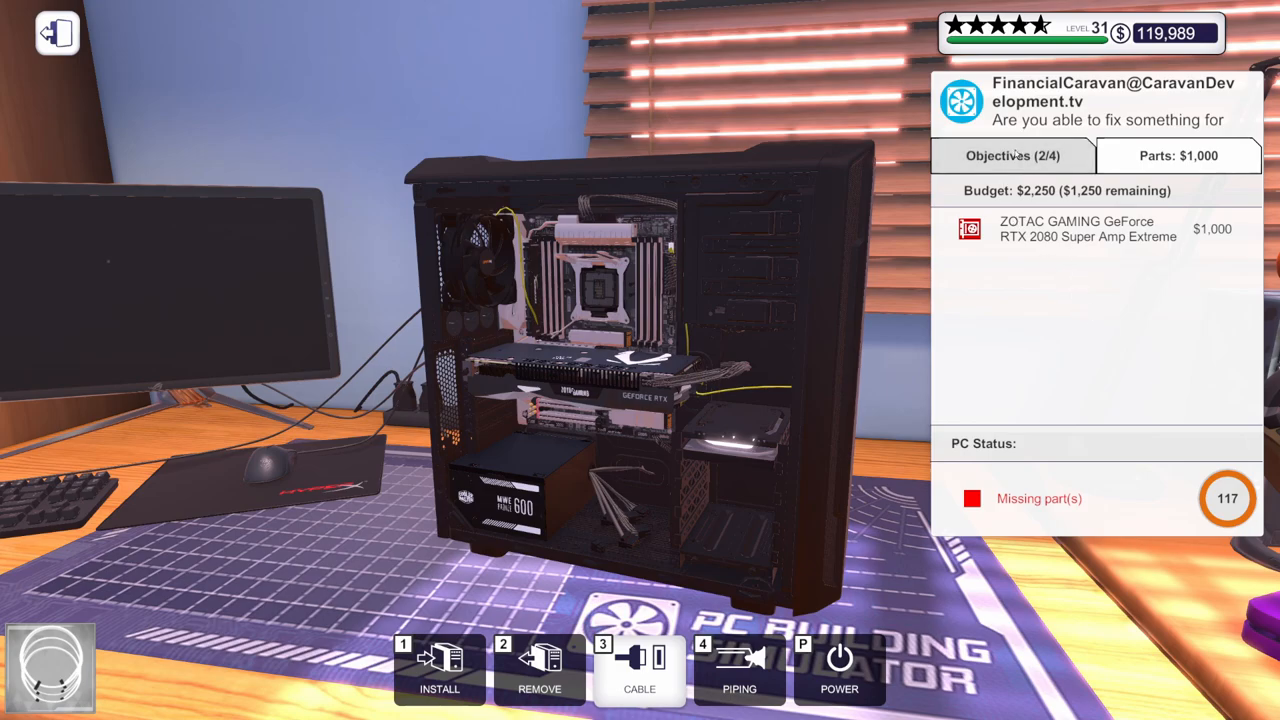
{"action": "left_click", "coordinate": [1012, 158]}
Step: Take off the case's back side panel and the two drive-bay cables
{"action": "left_click_drag", "start_coordinate": [1012, 158], "coordinate": [980, 160]}
{"action": "left_click_drag", "start_coordinate": [700, 480], "coordinate": [725, 483]}
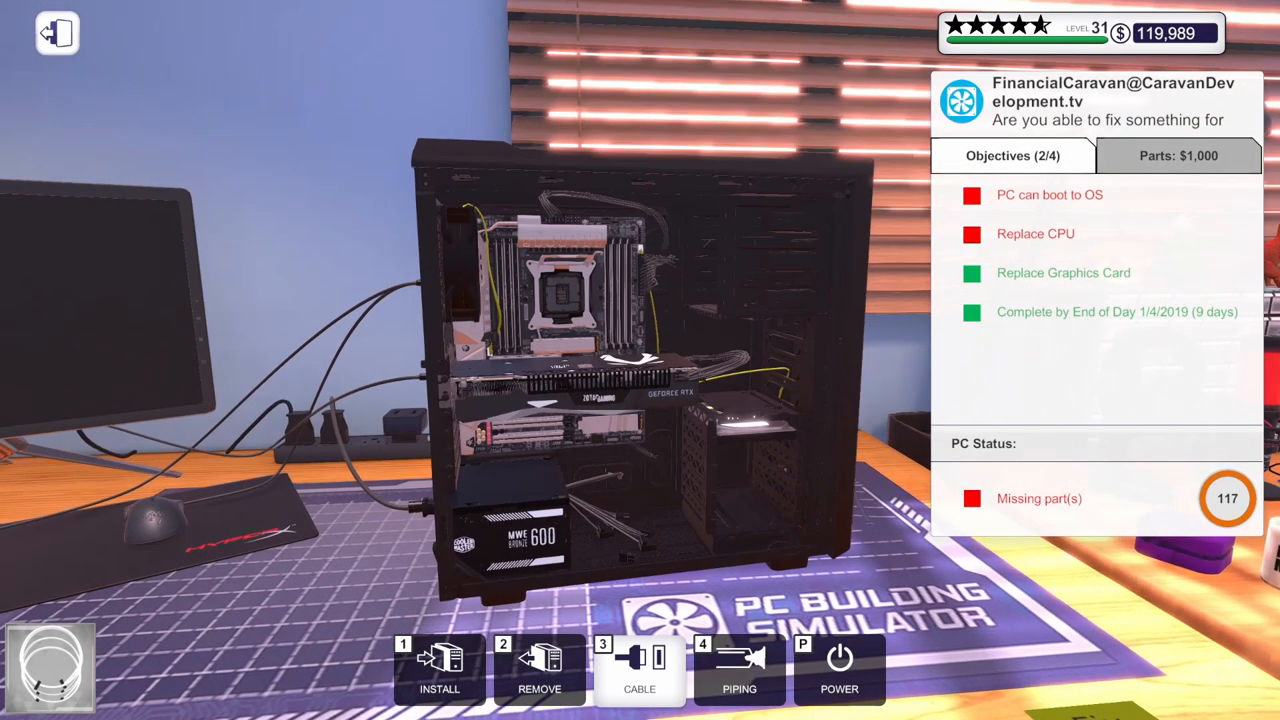
{"action": "left_click_drag", "start_coordinate": [759, 379], "coordinate": [715, 410]}
{"action": "left_click", "coordinate": [546, 640]}
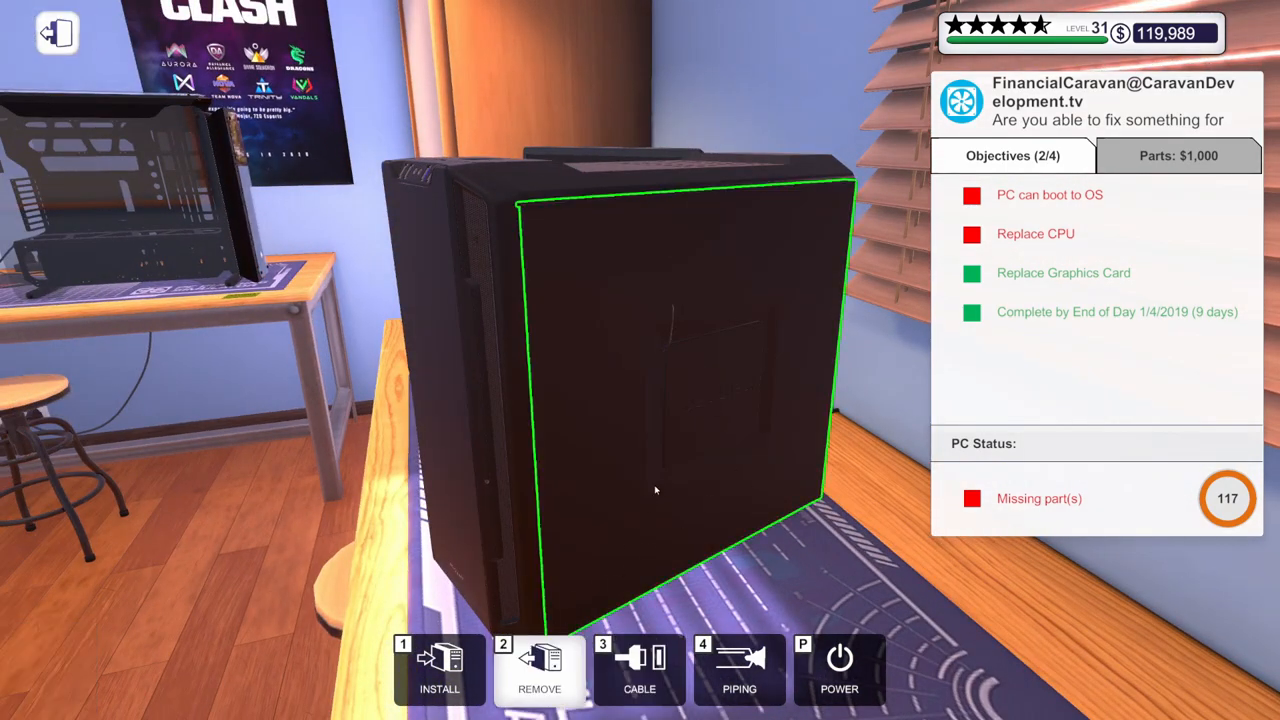
{"action": "left_click", "coordinate": [815, 458]}
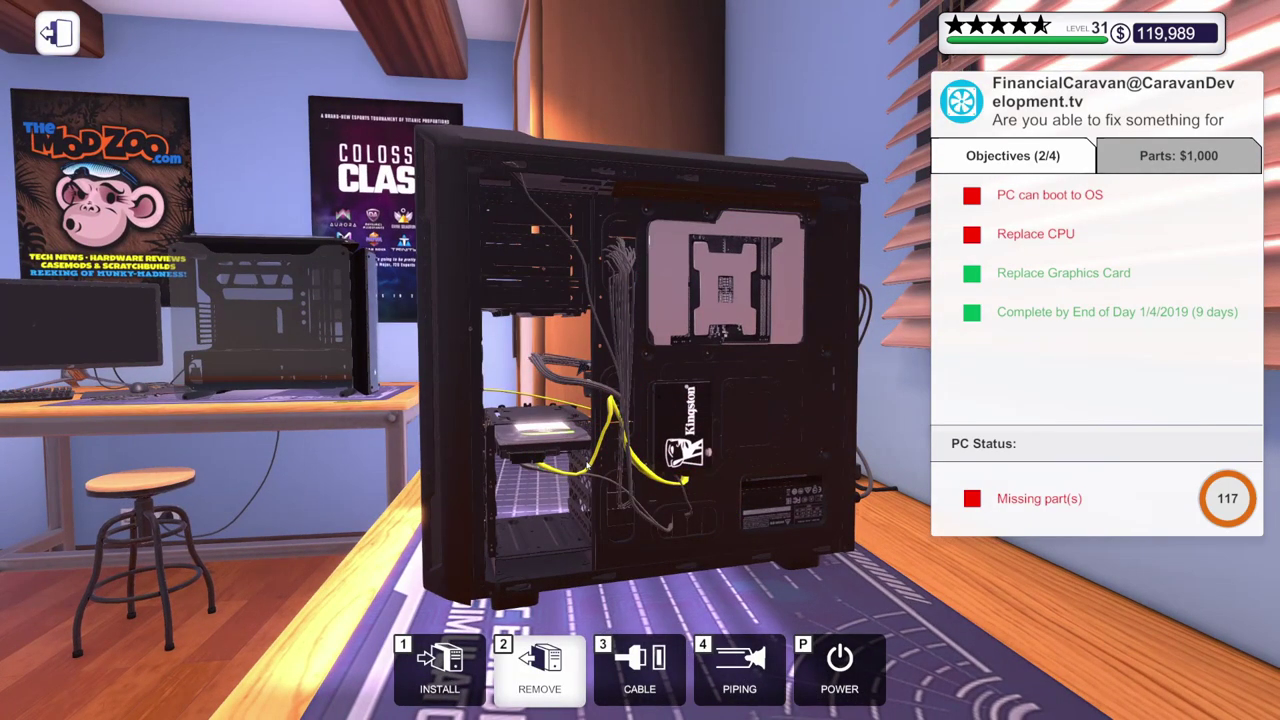
{"action": "left_click", "coordinate": [586, 466]}
{"action": "left_click", "coordinate": [654, 480]}
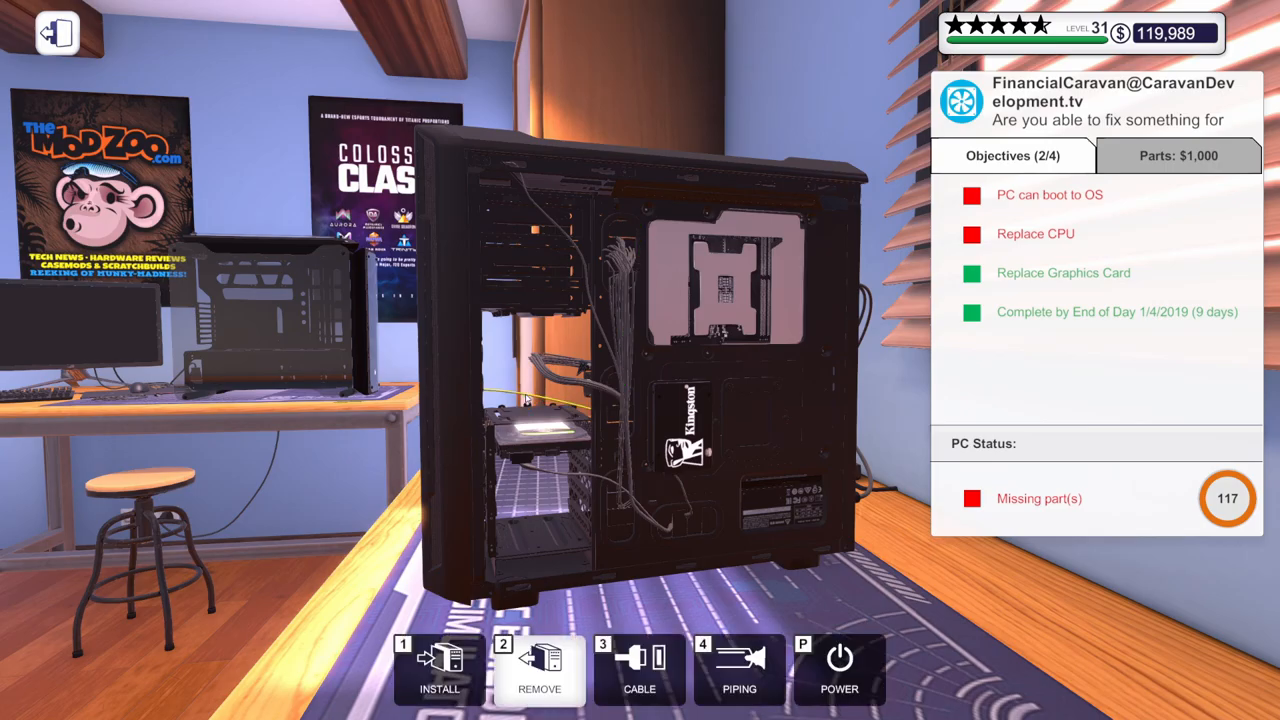
Step: Detach the power supply and leave the bench for the workshop computer
{"action": "mouse_move", "coordinate": [530, 418]}
{"action": "left_mouse_down"}
{"action": "mouse_move", "coordinate": [438, 550]}
{"action": "mouse_move", "coordinate": [560, 540]}
{"action": "left_mouse_up"}
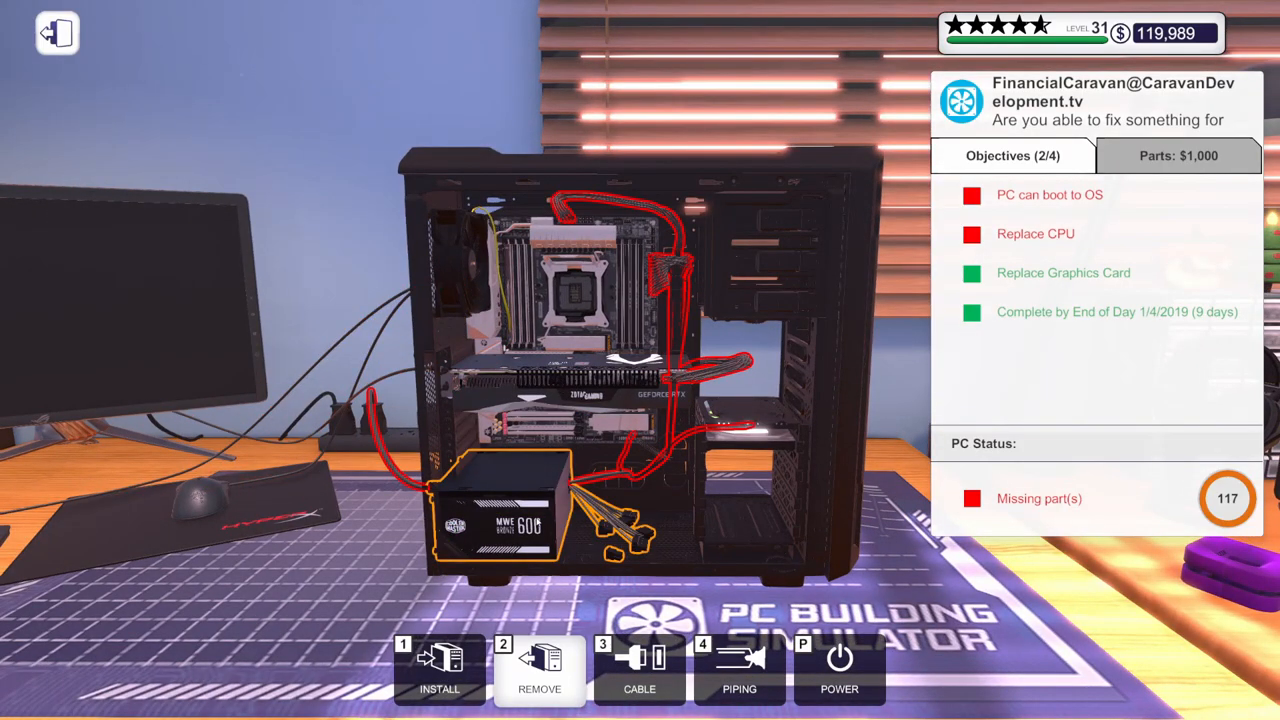
{"action": "left_click", "coordinate": [591, 548]}
{"action": "right_click", "coordinate": [543, 577]}
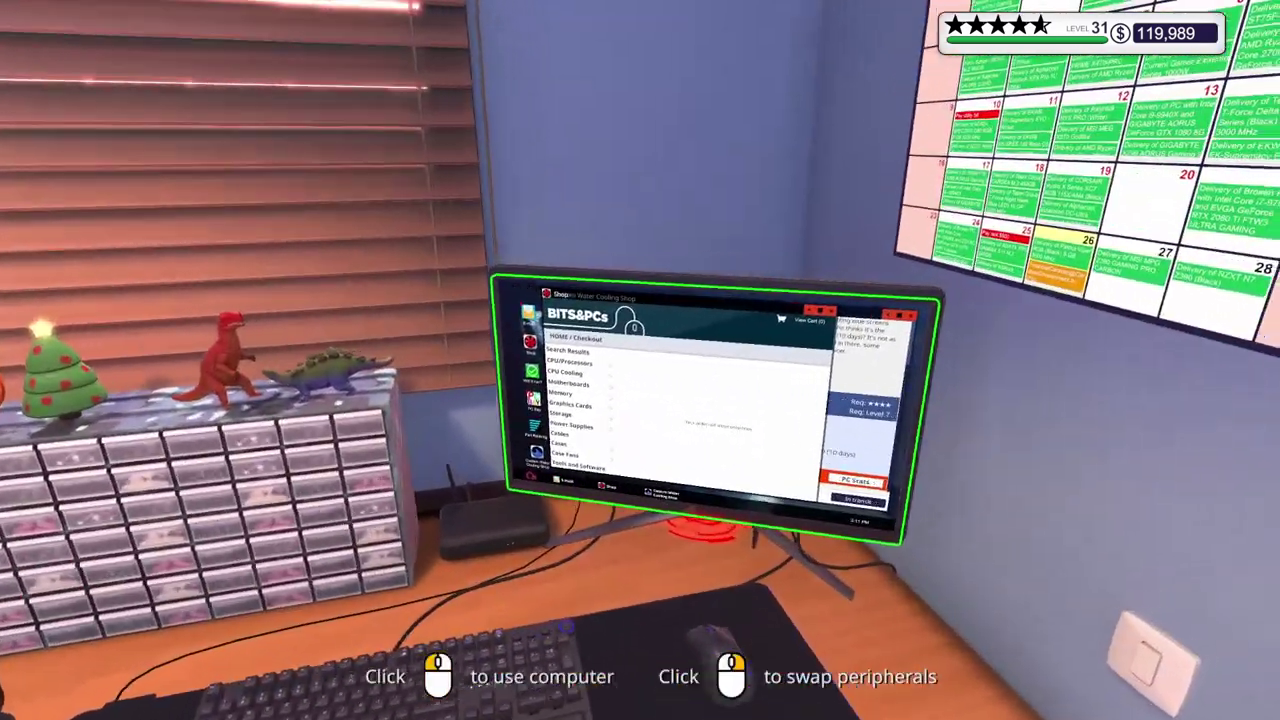
Step: Buy an Intel Core i9-7940X from the shop with same-day delivery
{"action": "left_click", "coordinate": [640, 360]}
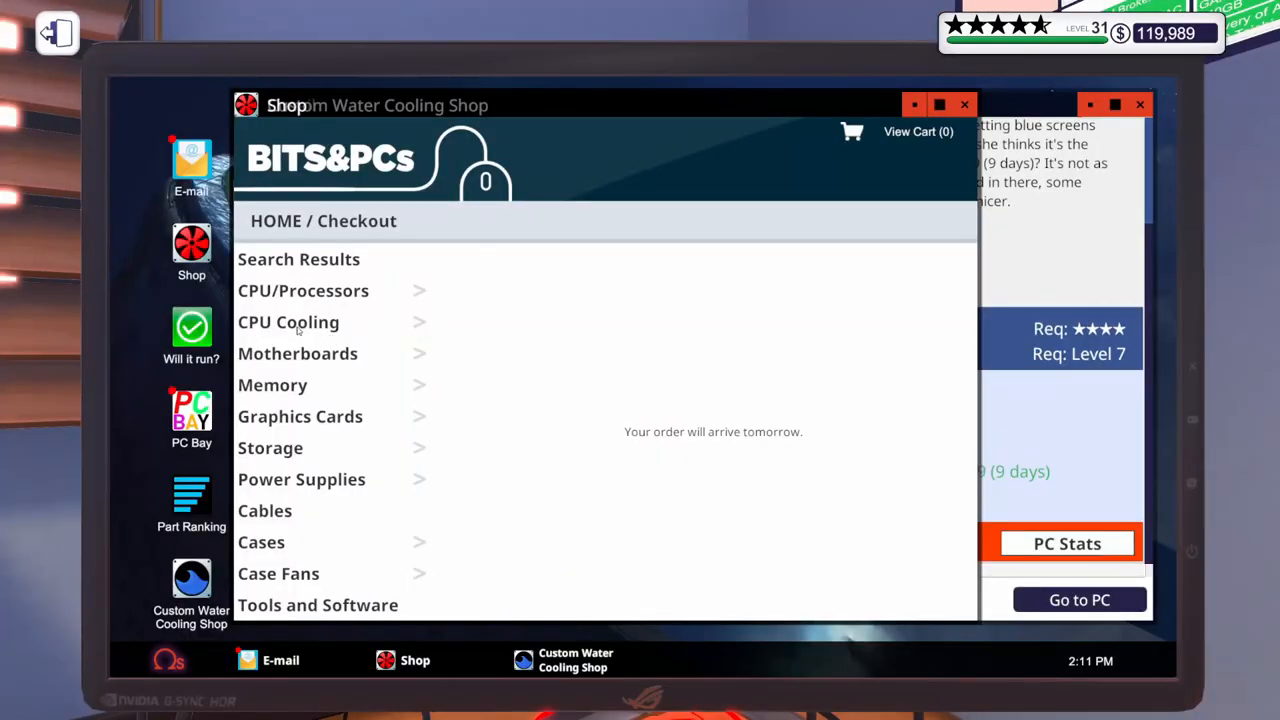
{"action": "left_click", "coordinate": [316, 294]}
{"action": "left_click", "coordinate": [679, 227]}
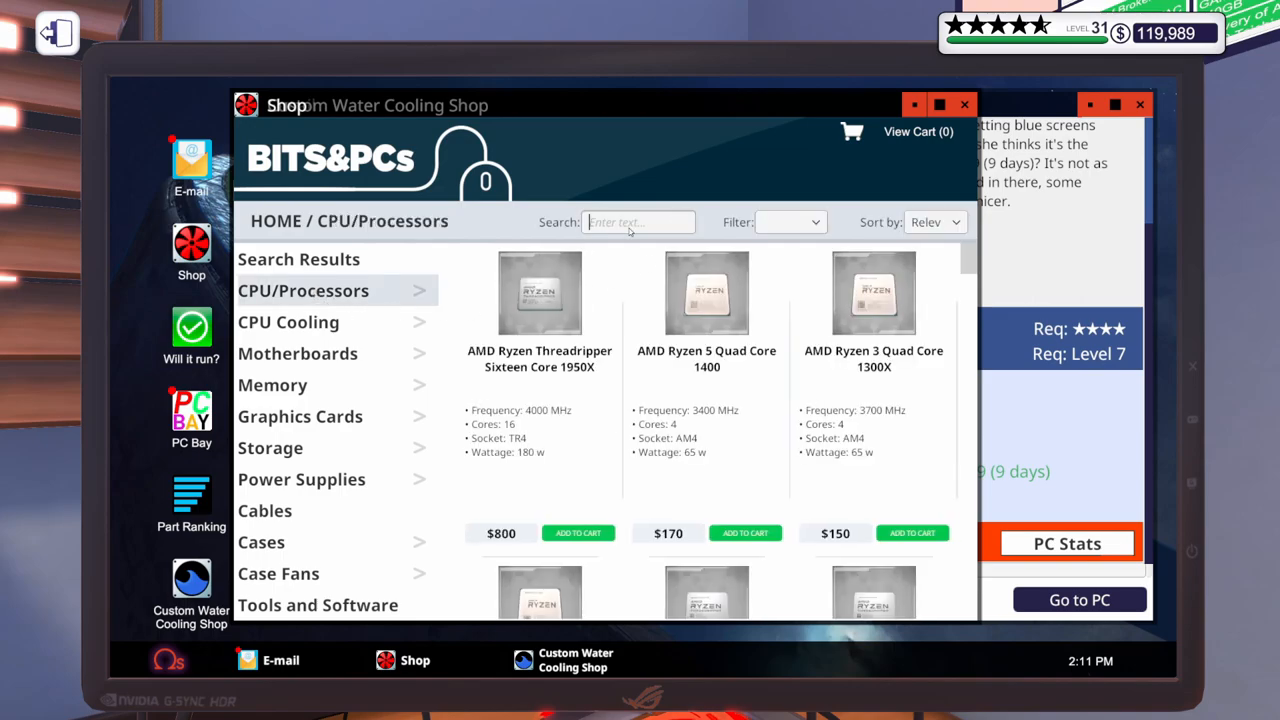
{"action": "type", "text": "7940"}
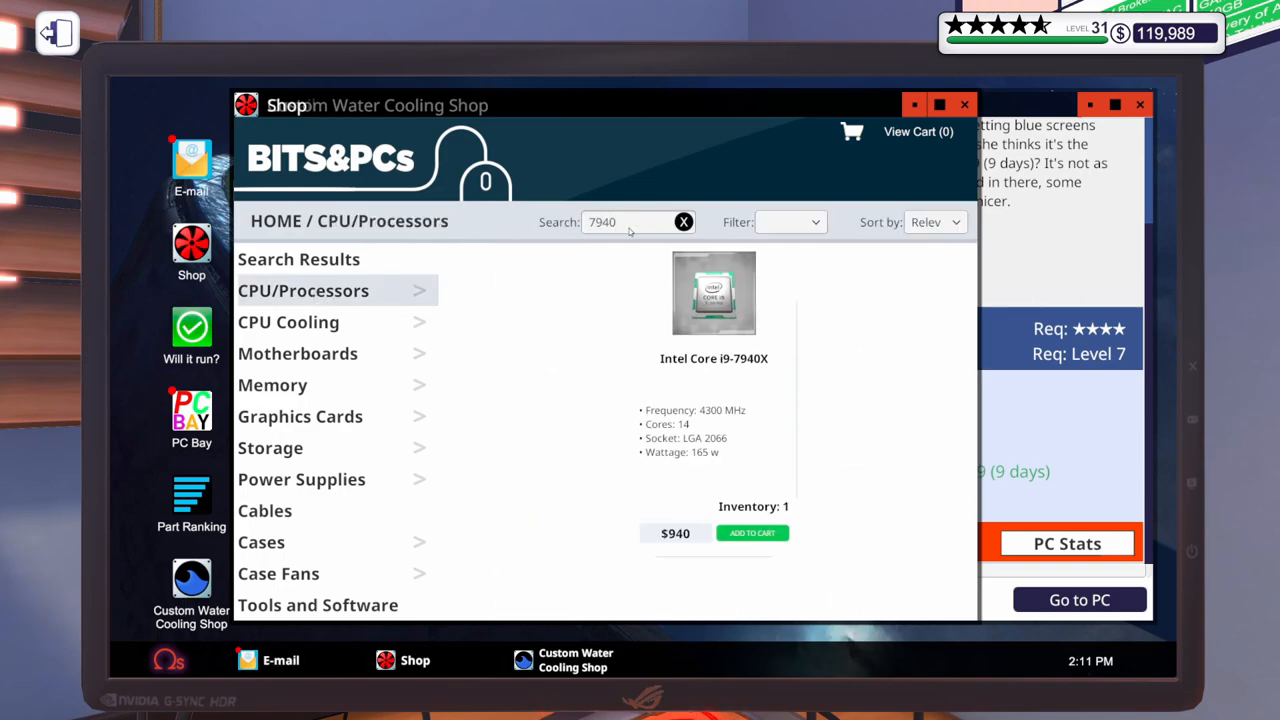
{"action": "left_click", "coordinate": [918, 133]}
{"action": "left_click", "coordinate": [795, 305]}
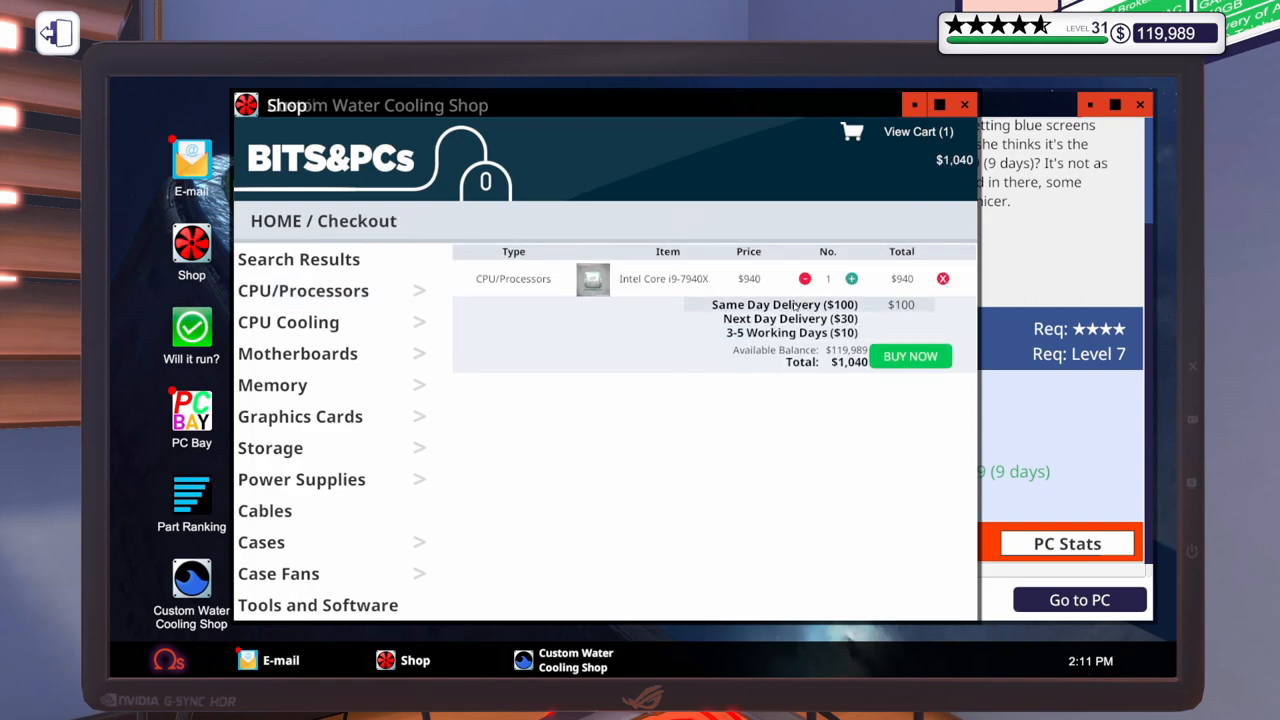
{"action": "left_click", "coordinate": [908, 357]}
Step: Leave the computer and check the delivered processor's manifest
{"action": "key", "text": "Escape"}
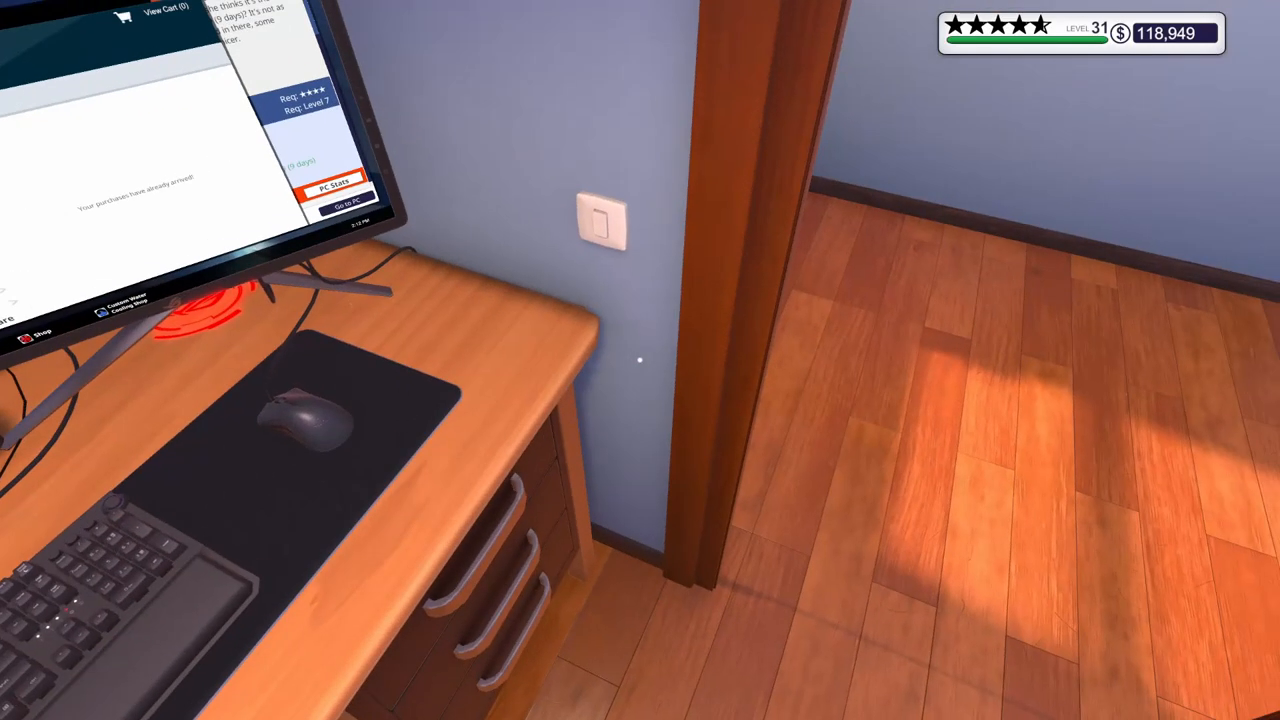
{"action": "left_click", "coordinate": [640, 360]}
{"action": "left_click", "coordinate": [57, 33]}
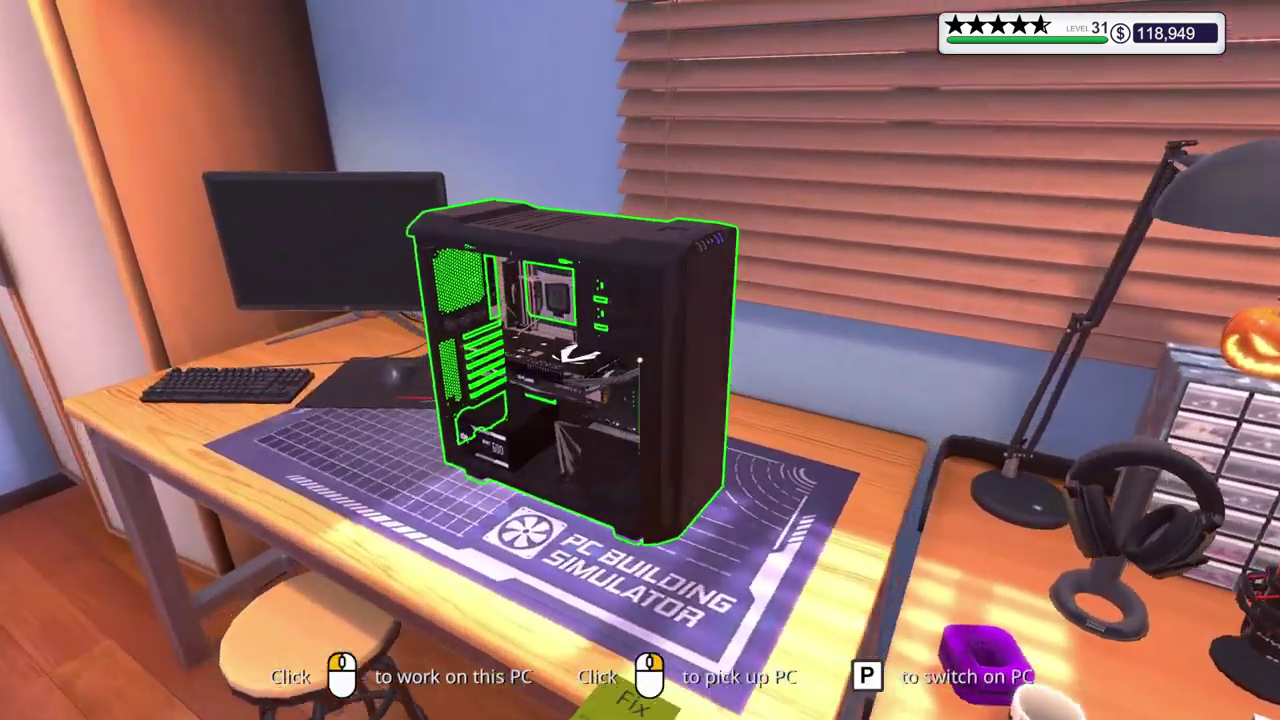
Step: Sell the broken Core i9 processor from the CPU inventory
{"action": "left_click", "coordinate": [640, 360]}
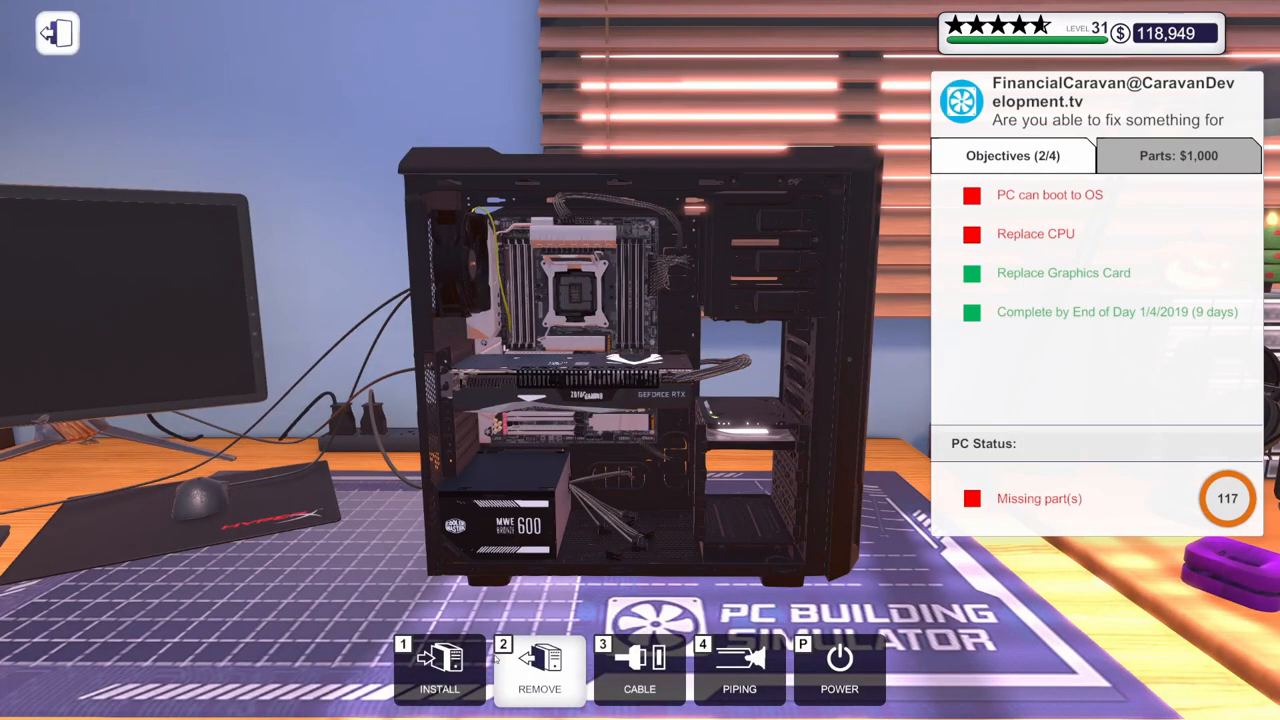
{"action": "left_click", "coordinate": [440, 665]}
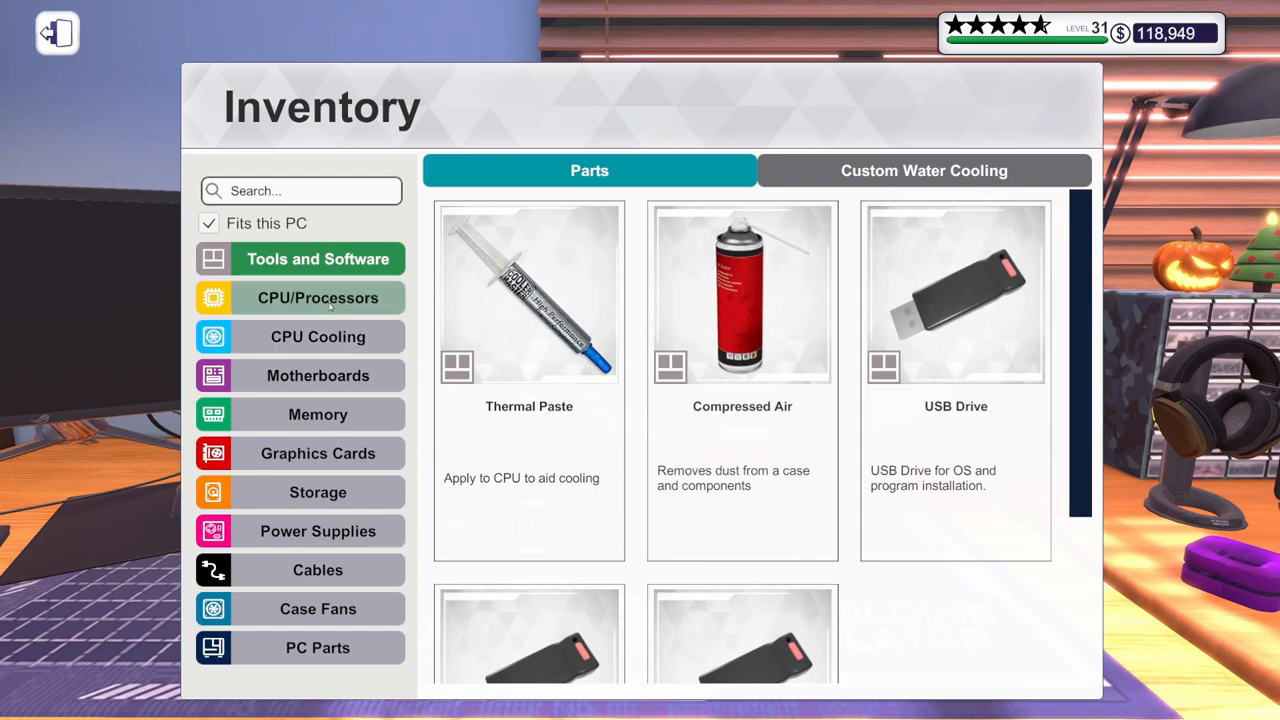
{"action": "left_click", "coordinate": [318, 300]}
{"action": "left_click", "coordinate": [803, 542]}
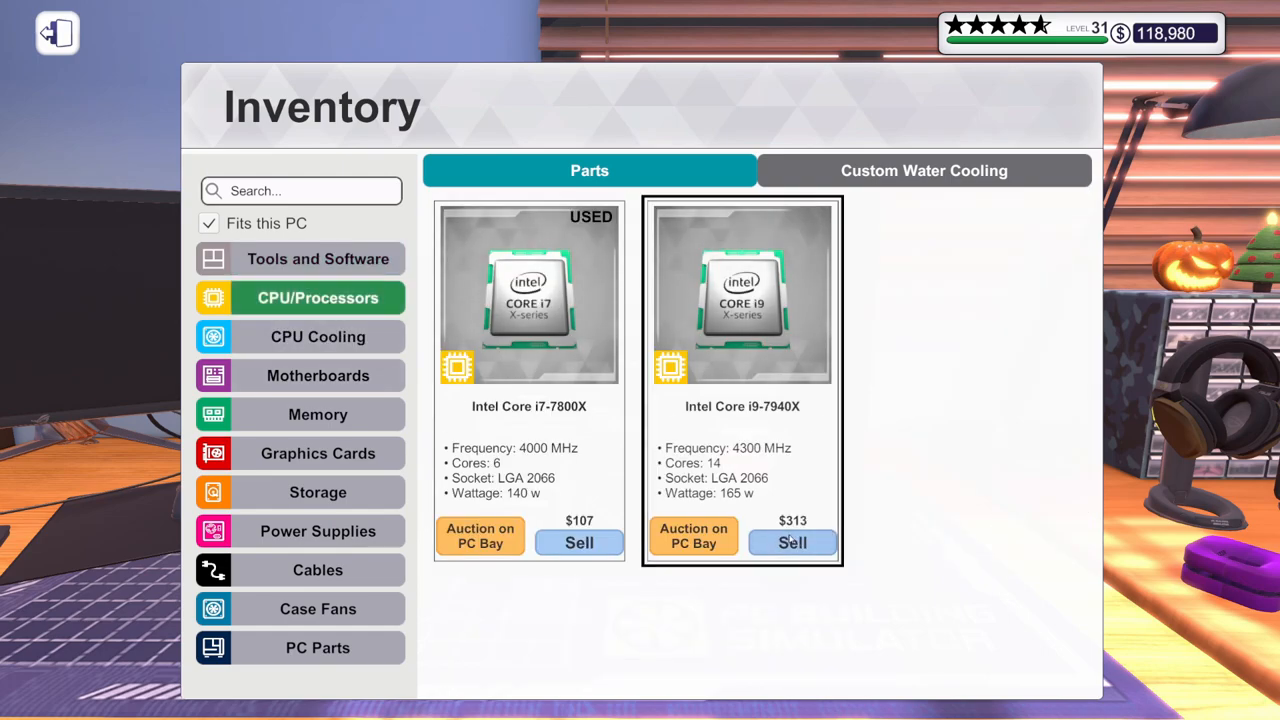
Step: Install the new Core i9-7940X into the CPU socket, completing Replace CPU
{"action": "left_click", "coordinate": [773, 428]}
{"action": "left_click", "coordinate": [572, 292]}
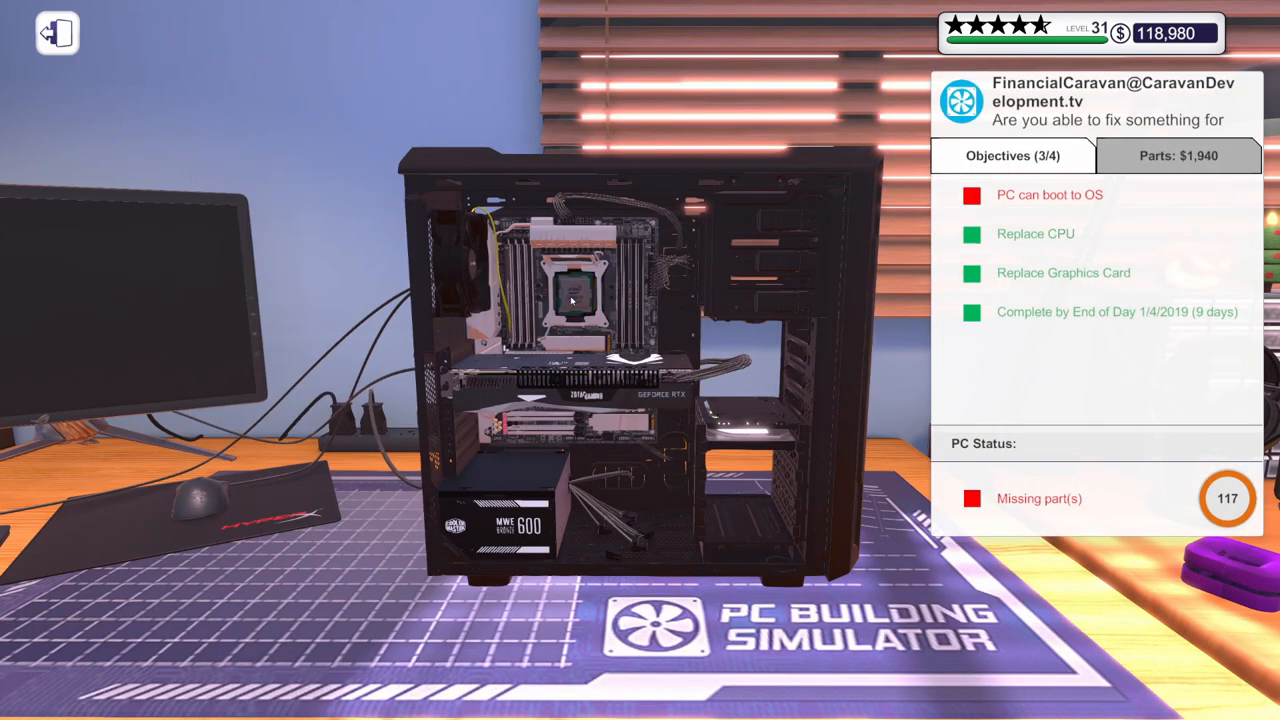
{"action": "key", "text": "2"}
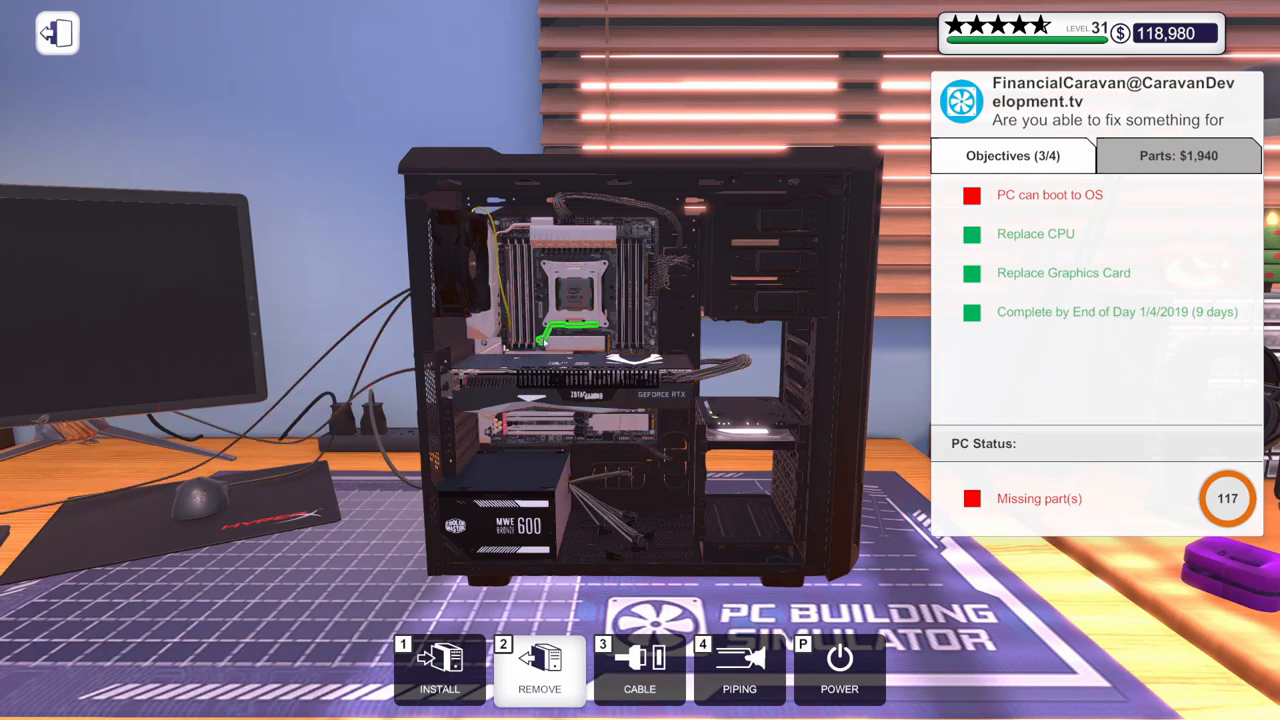
{"action": "left_click_drag", "start_coordinate": [541, 340], "coordinate": [600, 345]}
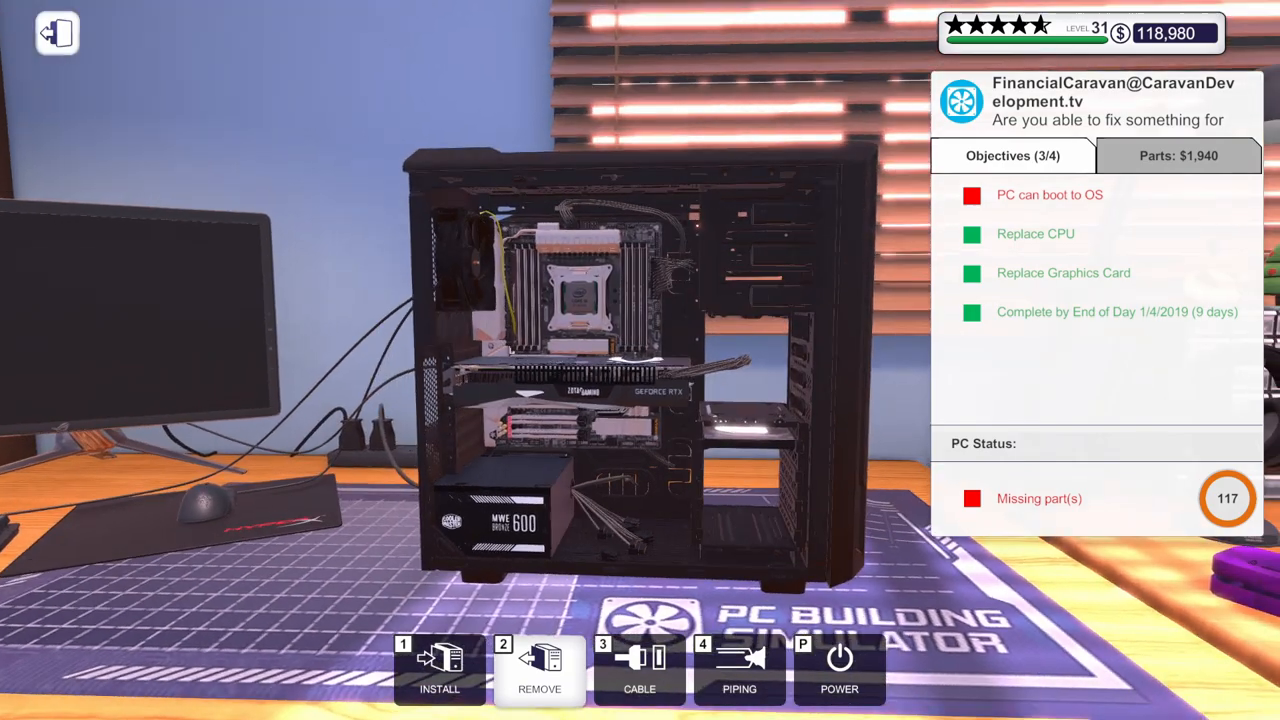
{"action": "key", "text": "1"}
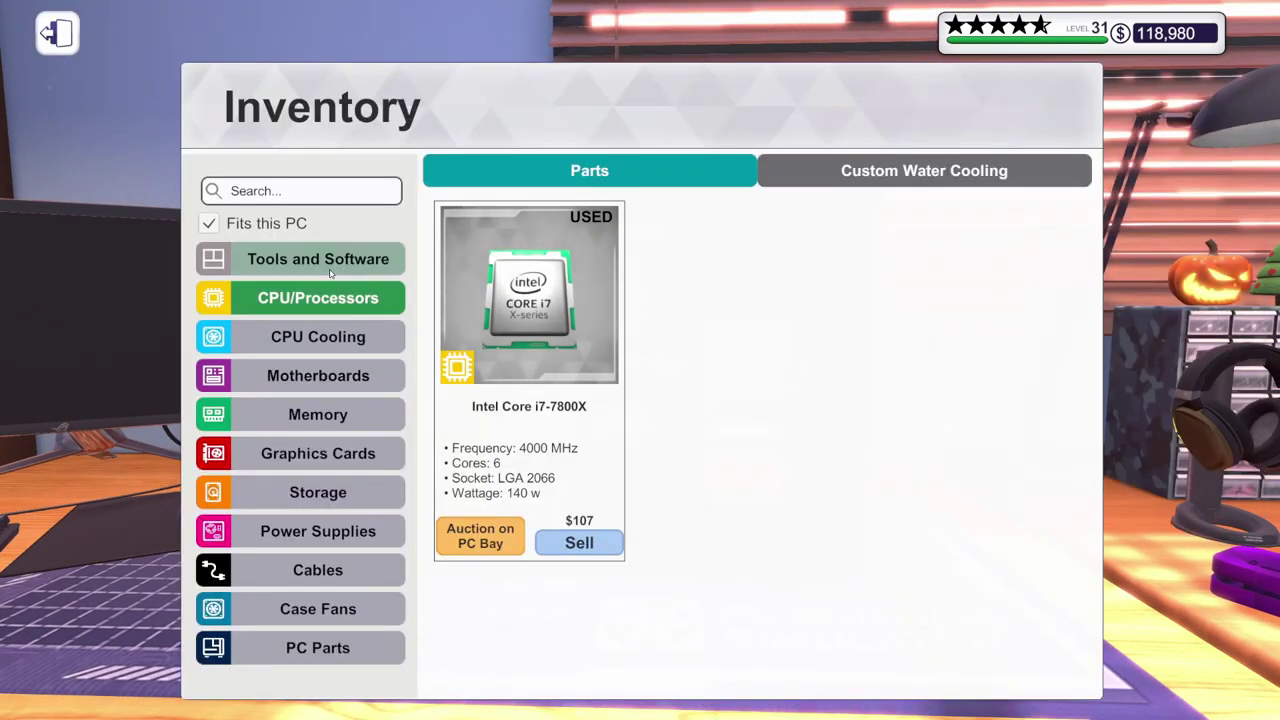
Step: Apply thermal paste and mount the be quiet! Dark Rock TF cooler on the CPU
{"action": "left_click", "coordinate": [318, 259]}
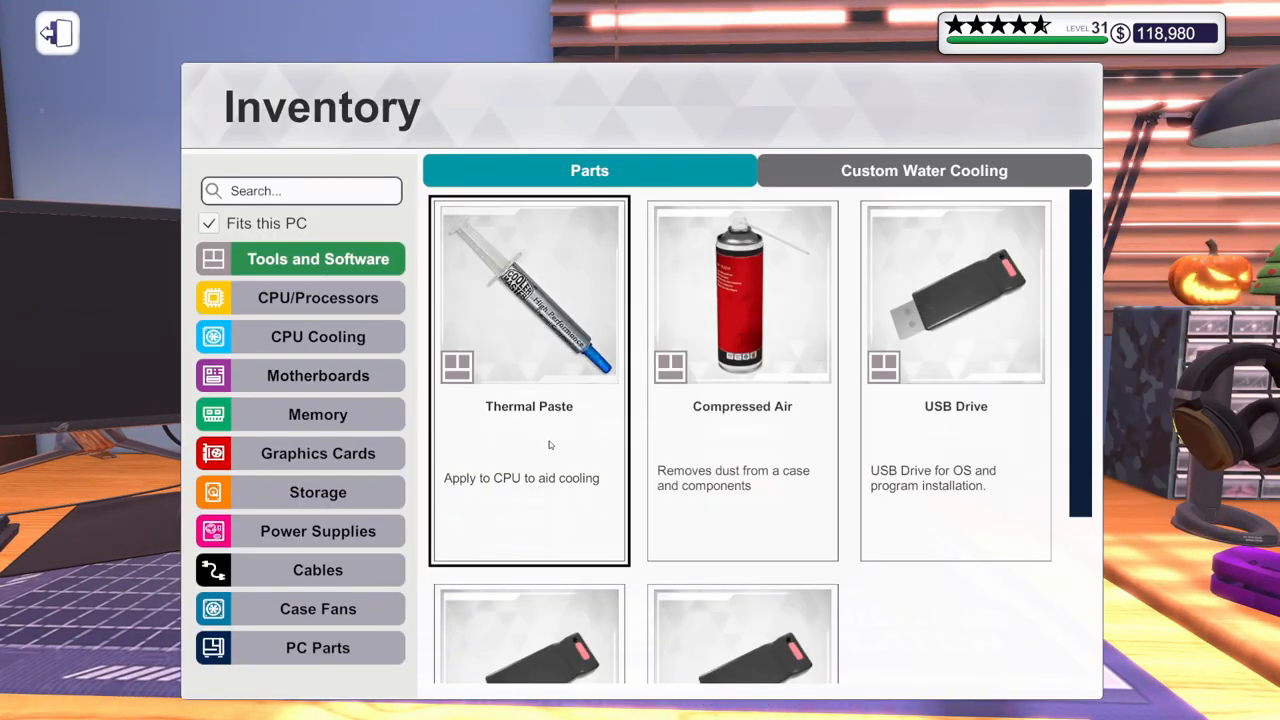
{"action": "left_click", "coordinate": [509, 443]}
{"action": "key", "text": "Tab"}
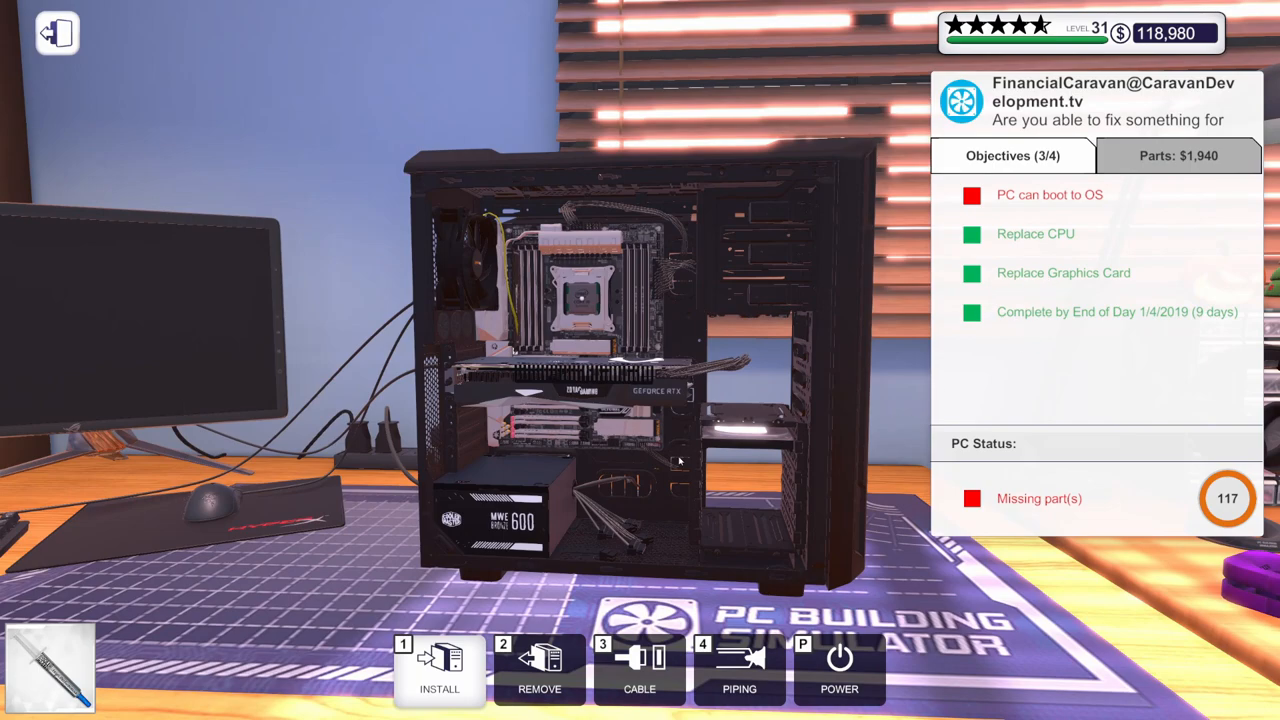
{"action": "left_click", "coordinate": [461, 689]}
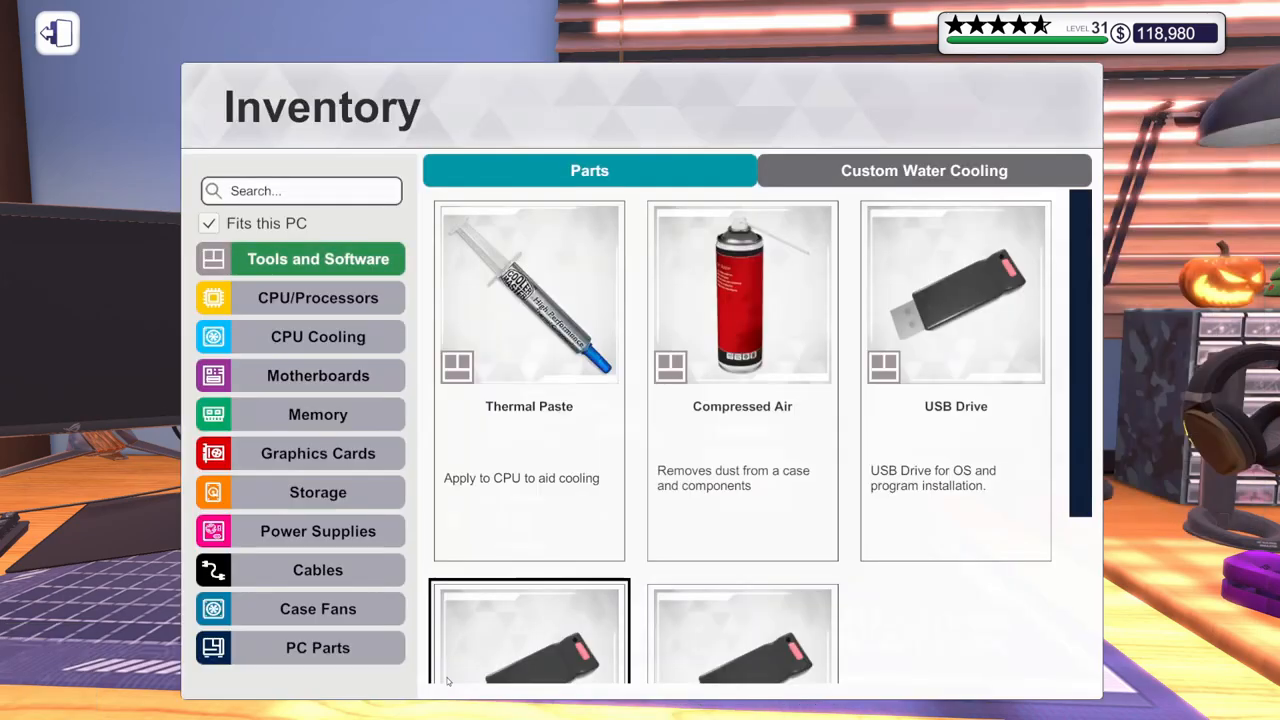
{"action": "left_click", "coordinate": [318, 337]}
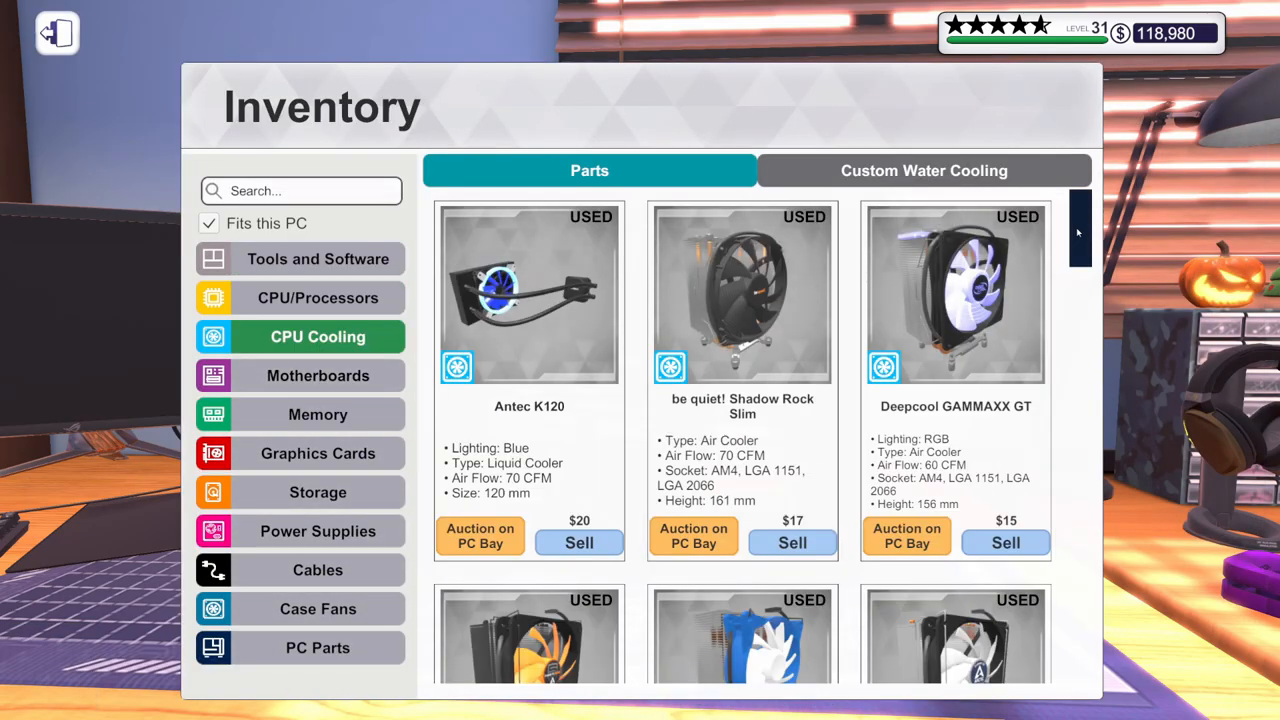
{"action": "scroll", "coordinate": [854, 457], "scroll_direction": "down", "scroll_amount": 5}
{"action": "mouse_move", "coordinate": [529, 608]}
{"action": "scroll", "coordinate": [543, 575], "scroll_direction": "up", "scroll_amount": 2}
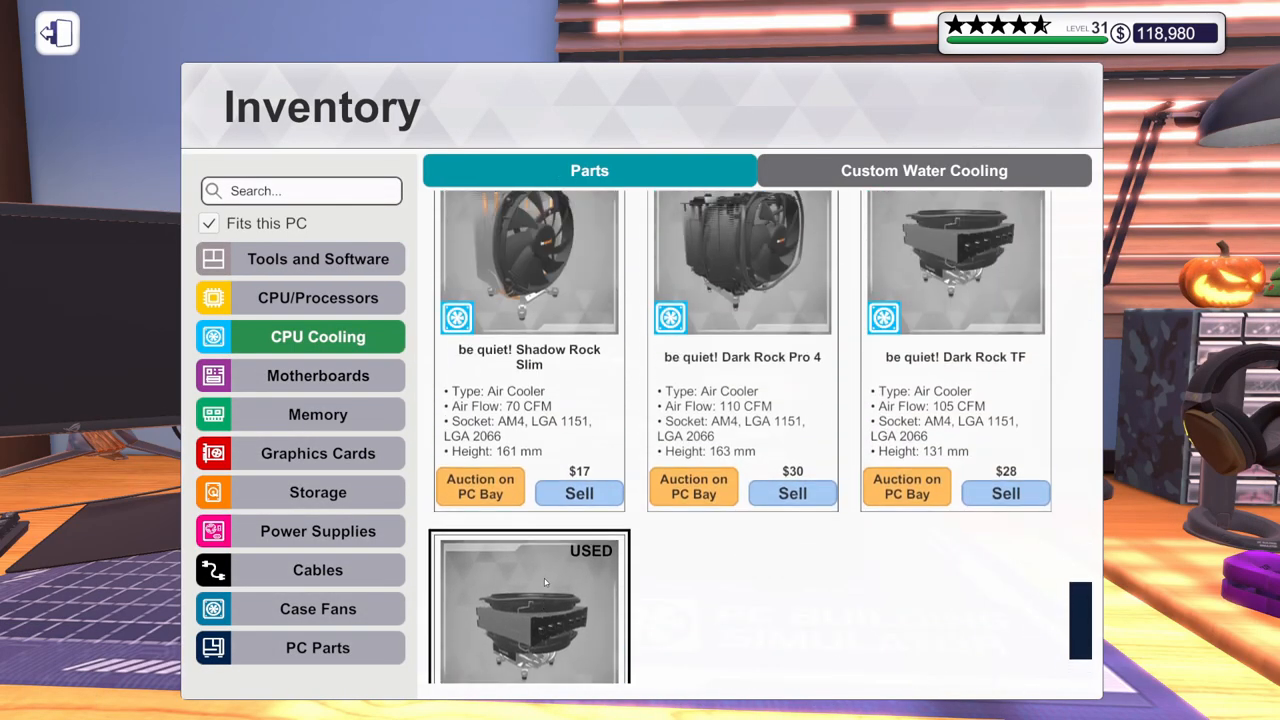
{"action": "left_click", "coordinate": [545, 460]}
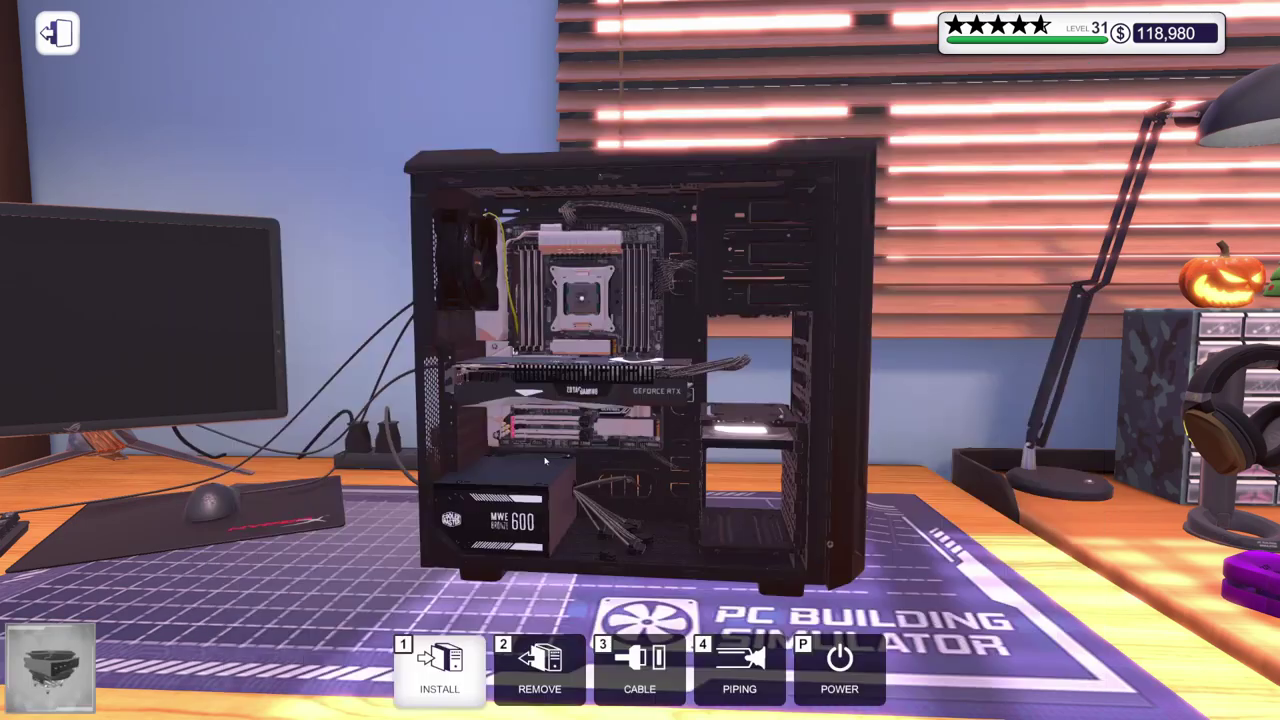
{"action": "left_click", "coordinate": [580, 307]}
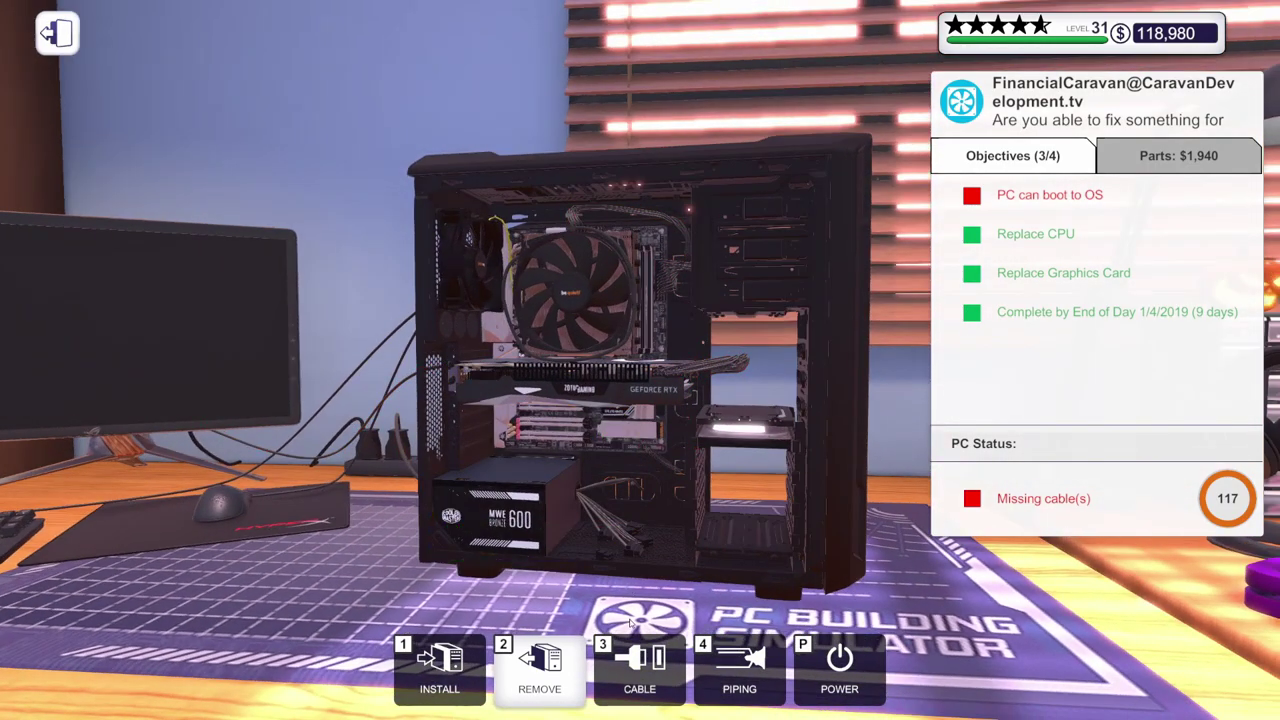
Step: Connect the CPU cooler fan, graphics card power and storage drive cables
{"action": "left_click", "coordinate": [641, 685]}
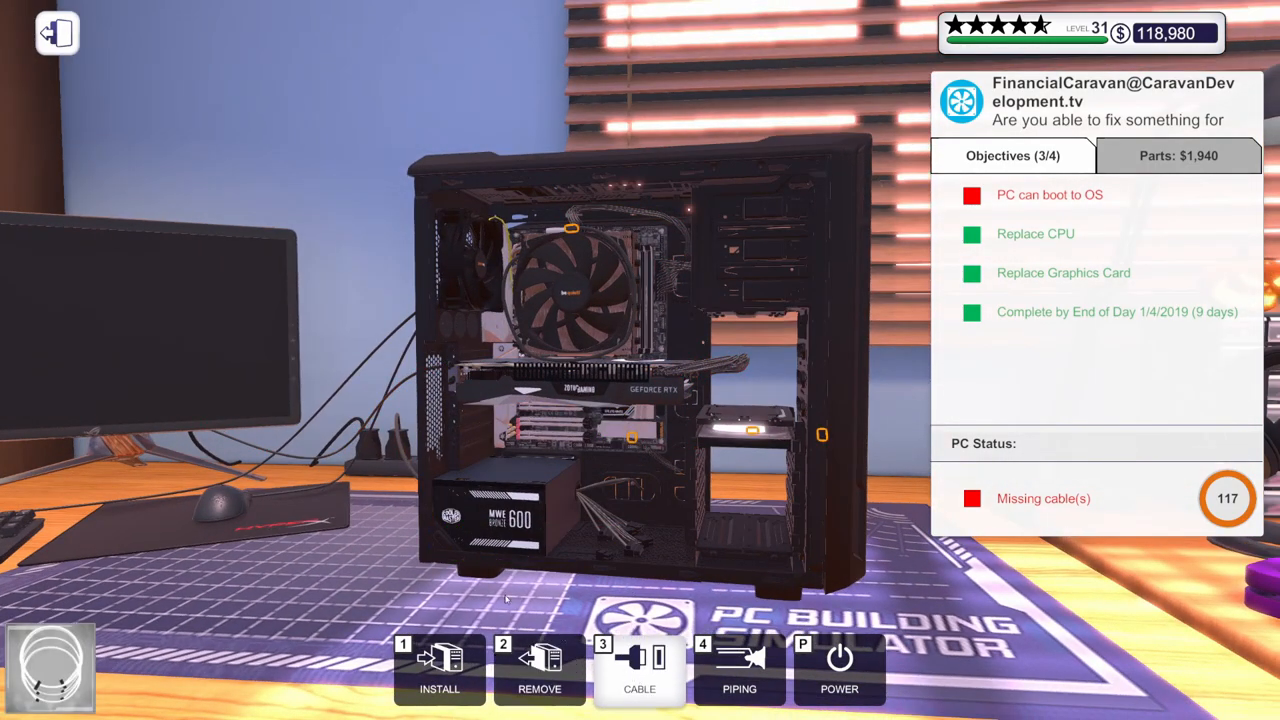
{"action": "left_click", "coordinate": [571, 230]}
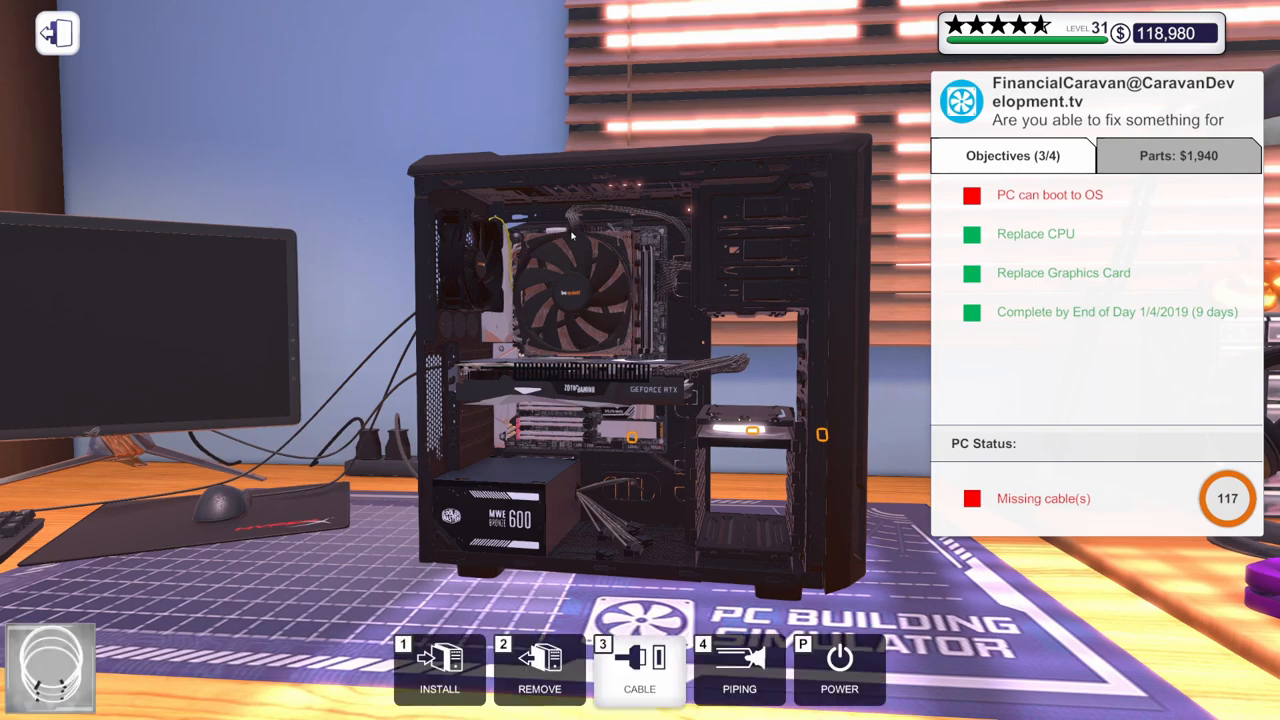
{"action": "left_click", "coordinate": [629, 440]}
{"action": "left_click", "coordinate": [750, 433]}
Step: Connect the last drive cable, power on the PC and enter the BIOS
{"action": "left_click", "coordinate": [821, 436]}
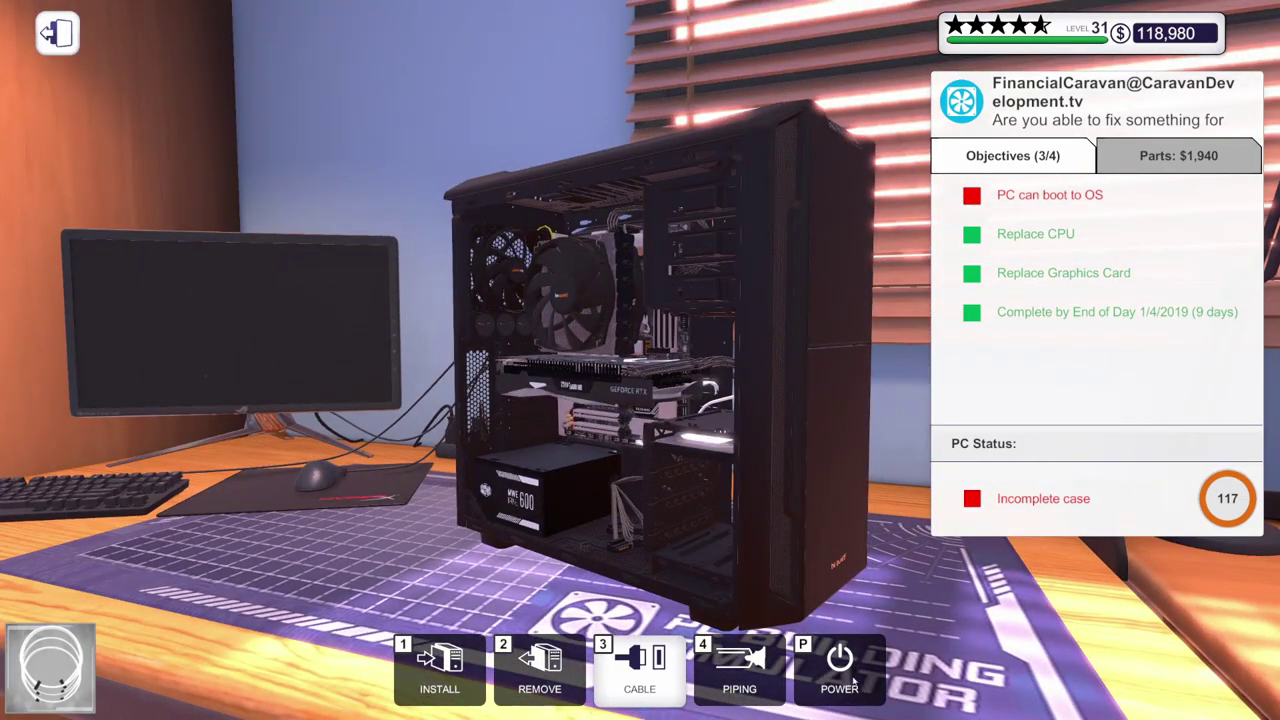
{"action": "left_click", "coordinate": [840, 670]}
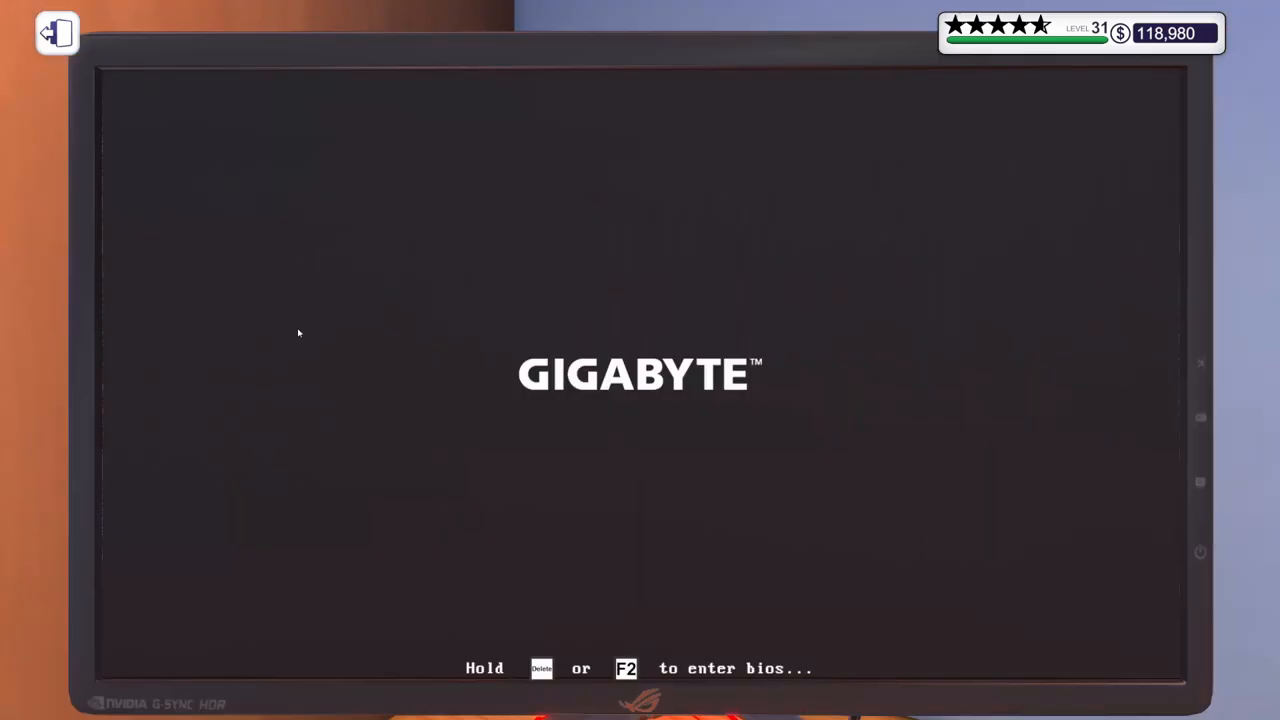
{"action": "key", "text": "Delete"}
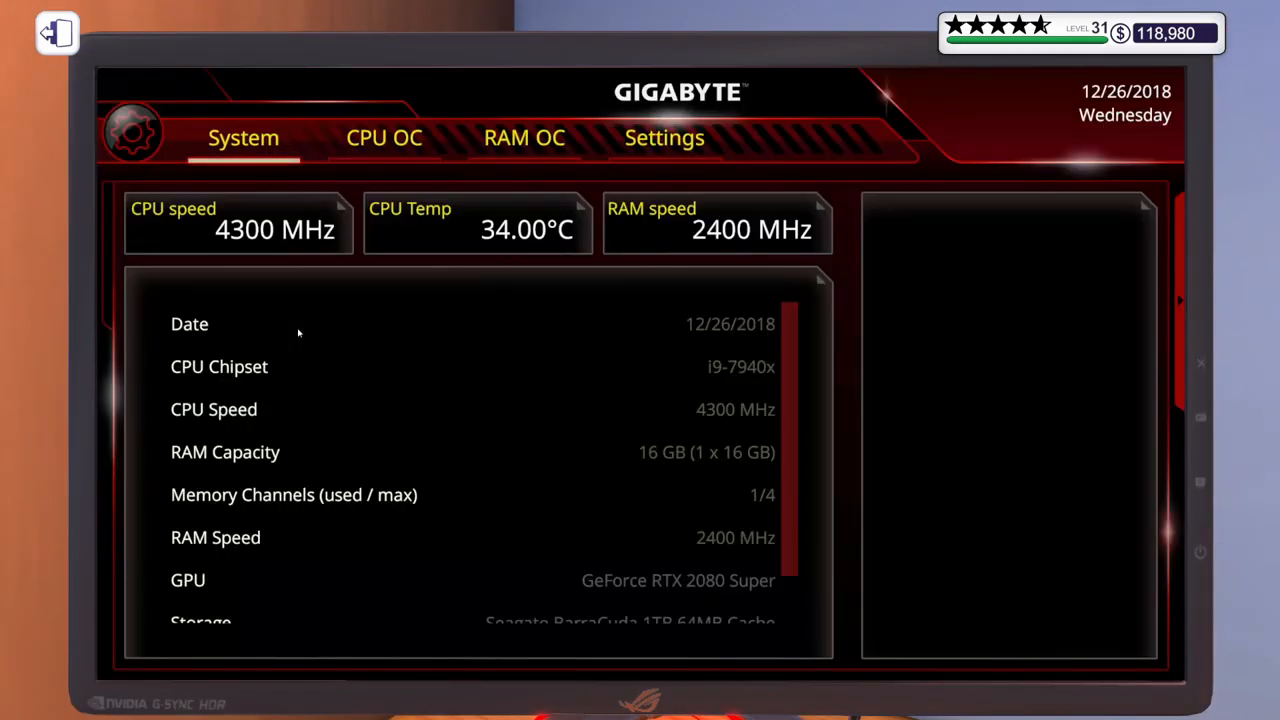
Step: Review RAM OC, CPU OC and boot settings, then apply changes and restart to the desktop
{"action": "left_click", "coordinate": [550, 145]}
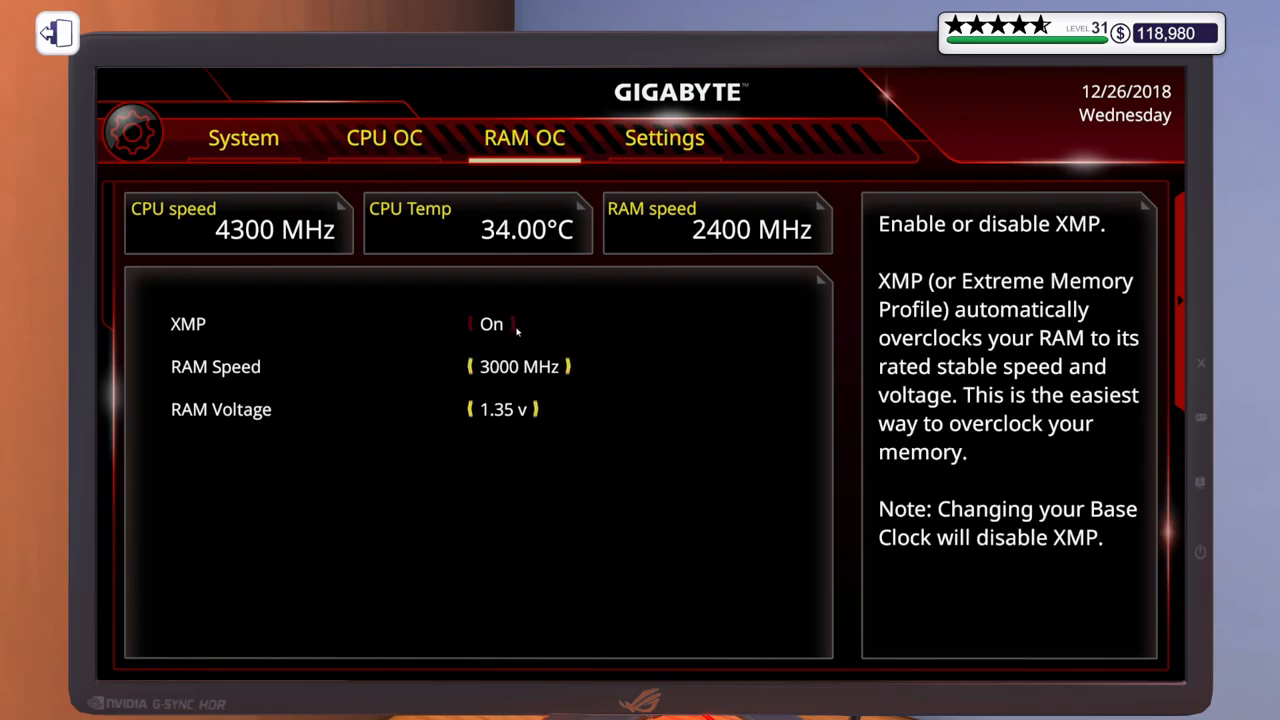
{"action": "left_click", "coordinate": [397, 143]}
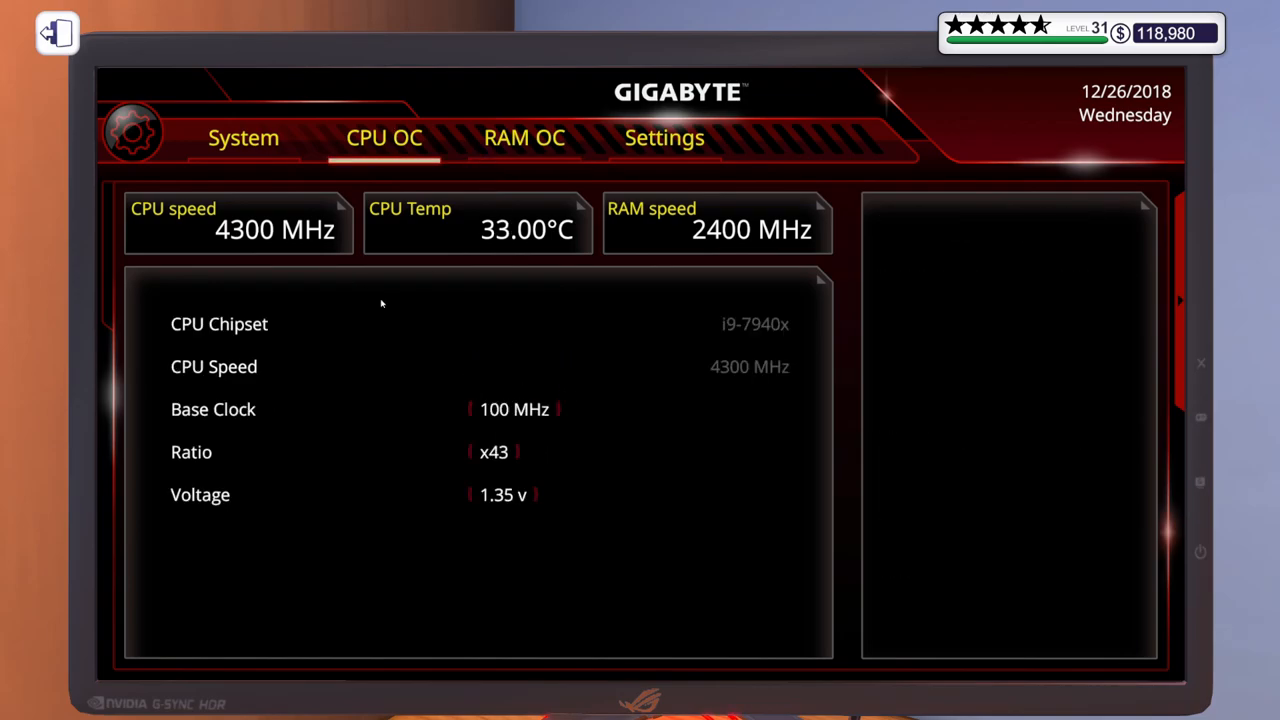
{"action": "left_click", "coordinate": [677, 140]}
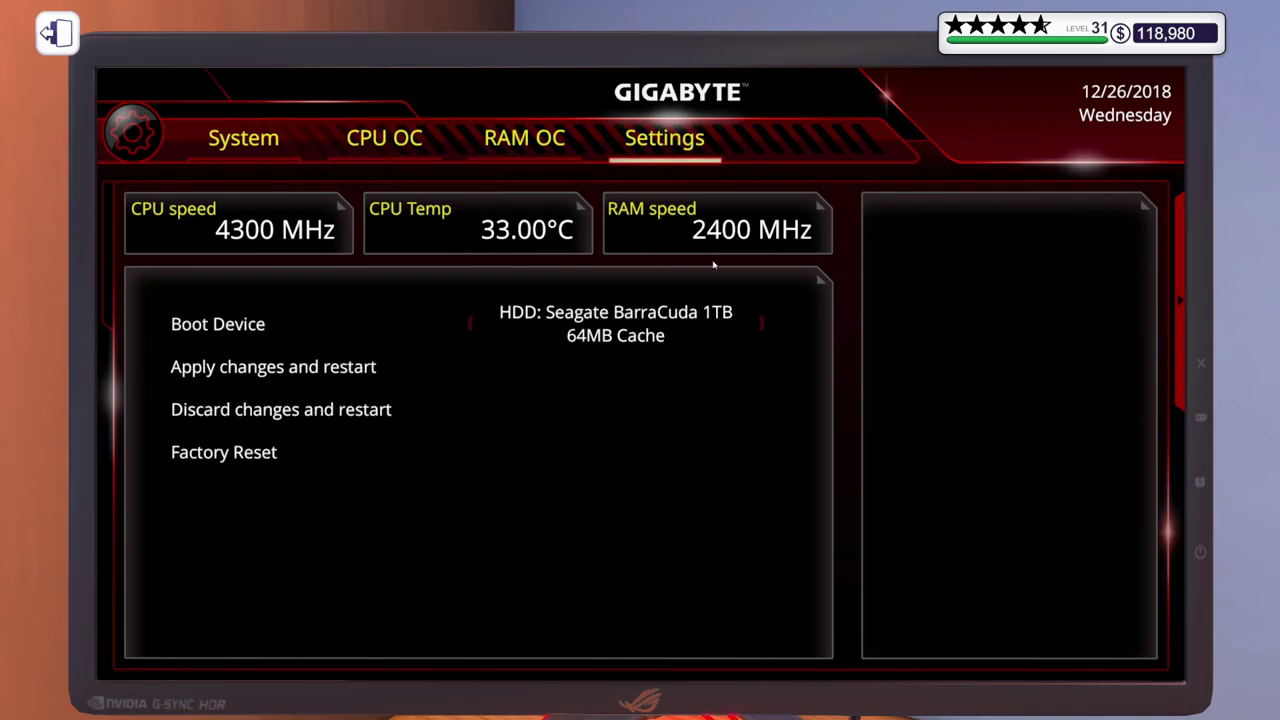
{"action": "left_click", "coordinate": [763, 333]}
{"action": "mouse_move", "coordinate": [281, 409]}
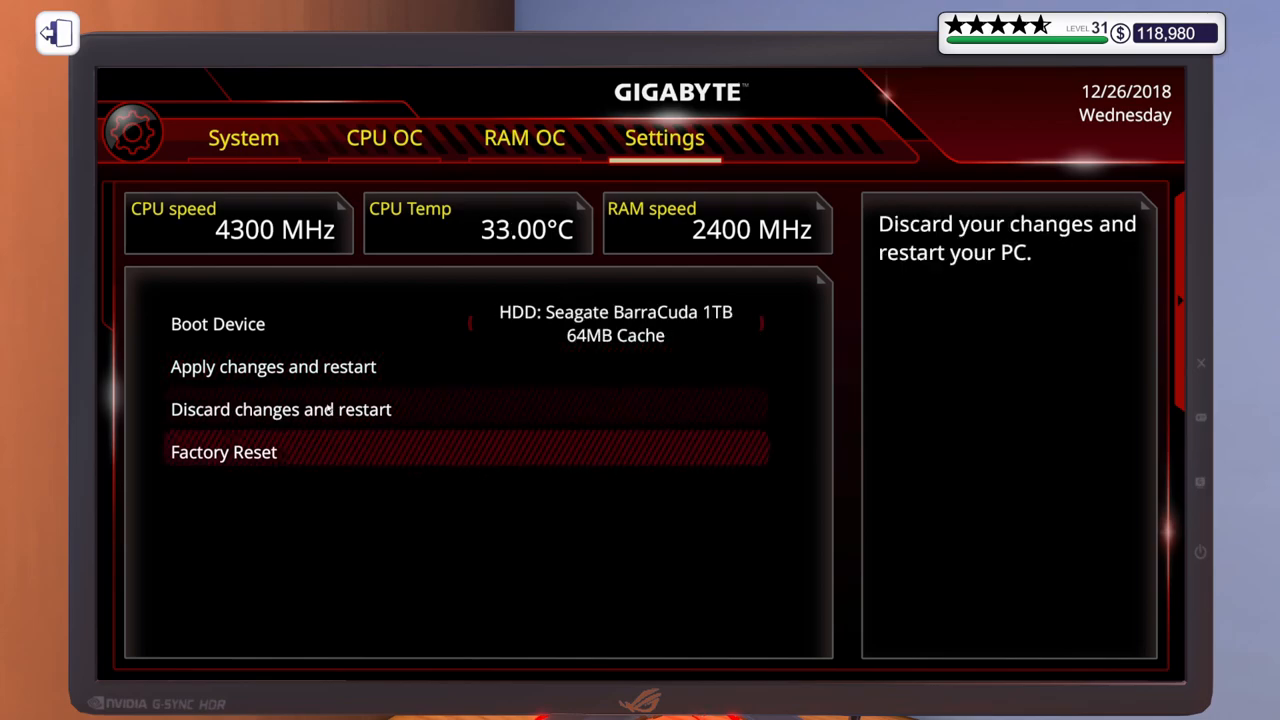
{"action": "left_click", "coordinate": [300, 367]}
{"action": "left_click", "coordinate": [739, 480]}
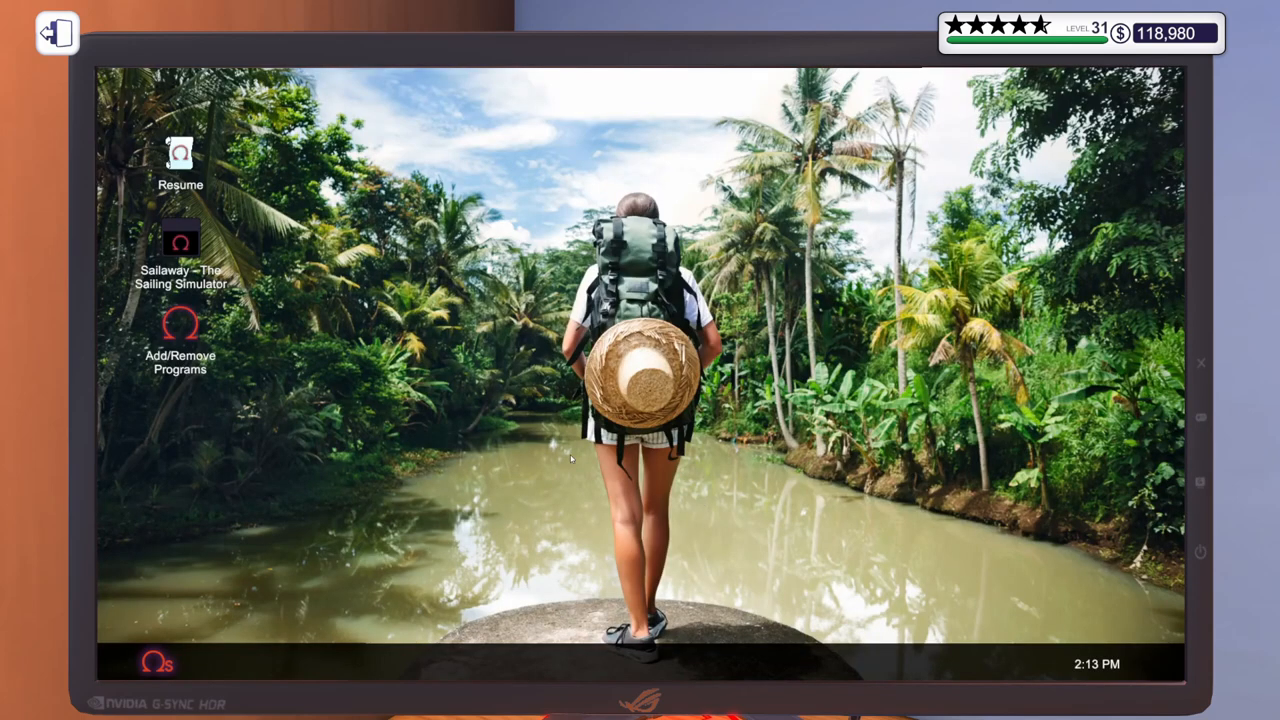
Step: Return to the case and turn the view to its rear side
{"action": "left_click", "coordinate": [57, 33]}
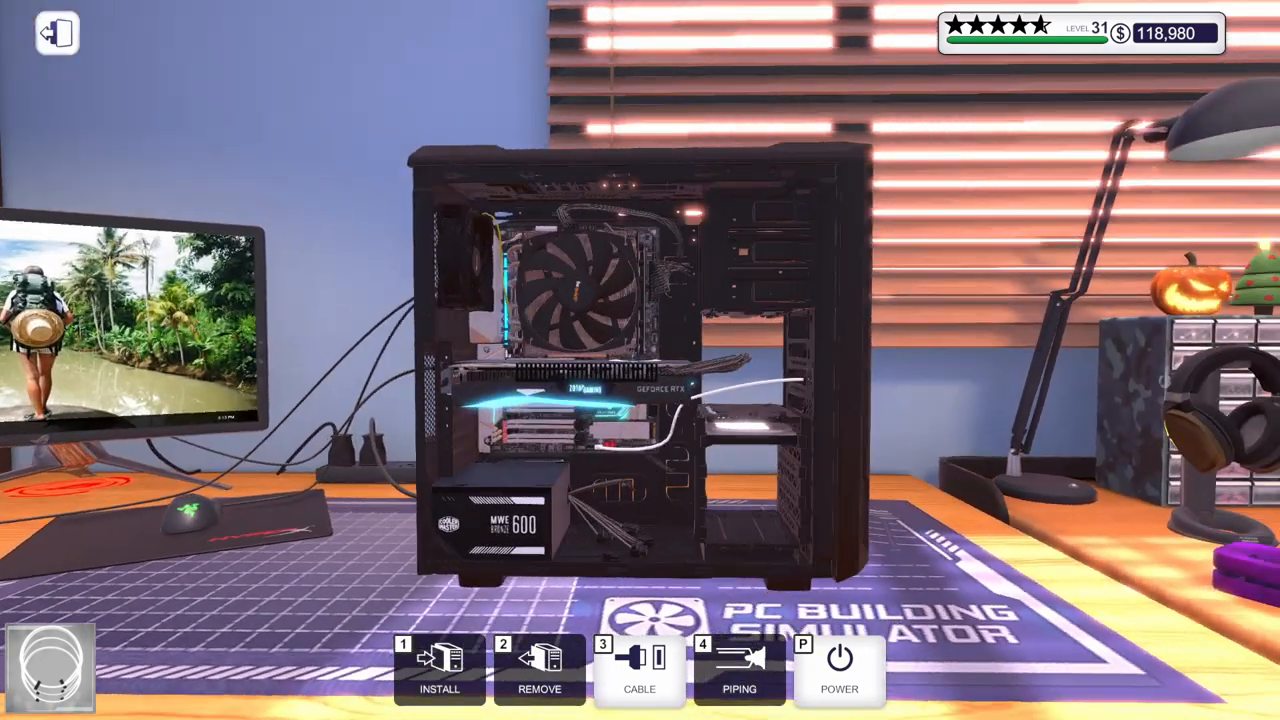
{"action": "key", "text": "Left"}
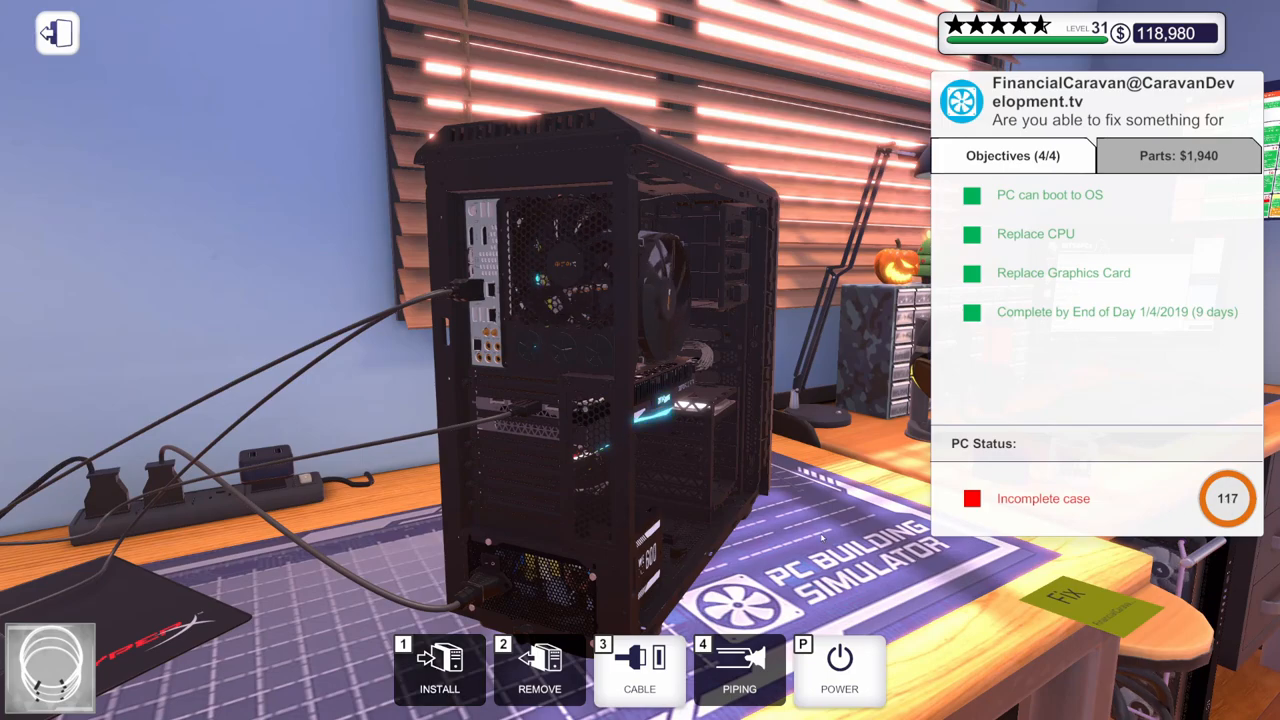
{"action": "key", "text": "Right"}
{"action": "key", "text": "Left"}
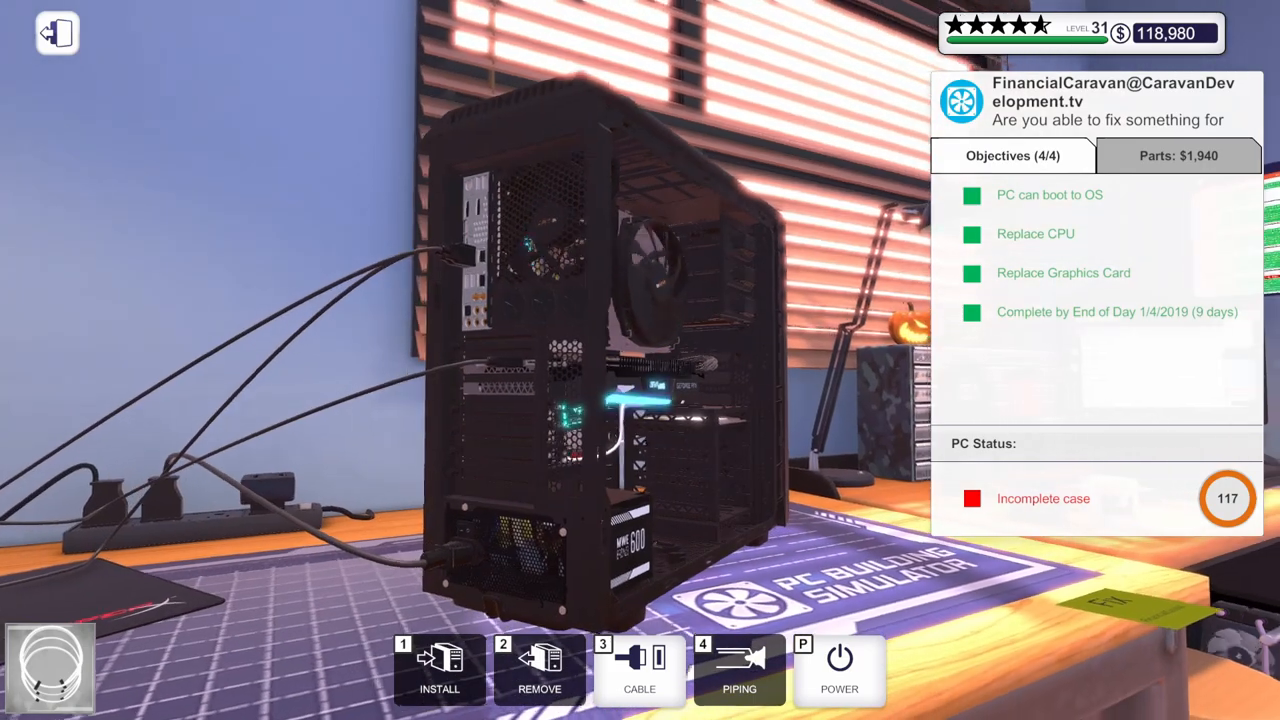
Step: Plug a USB drive from Tools and Software into the rear USB port
{"action": "key", "text": "1"}
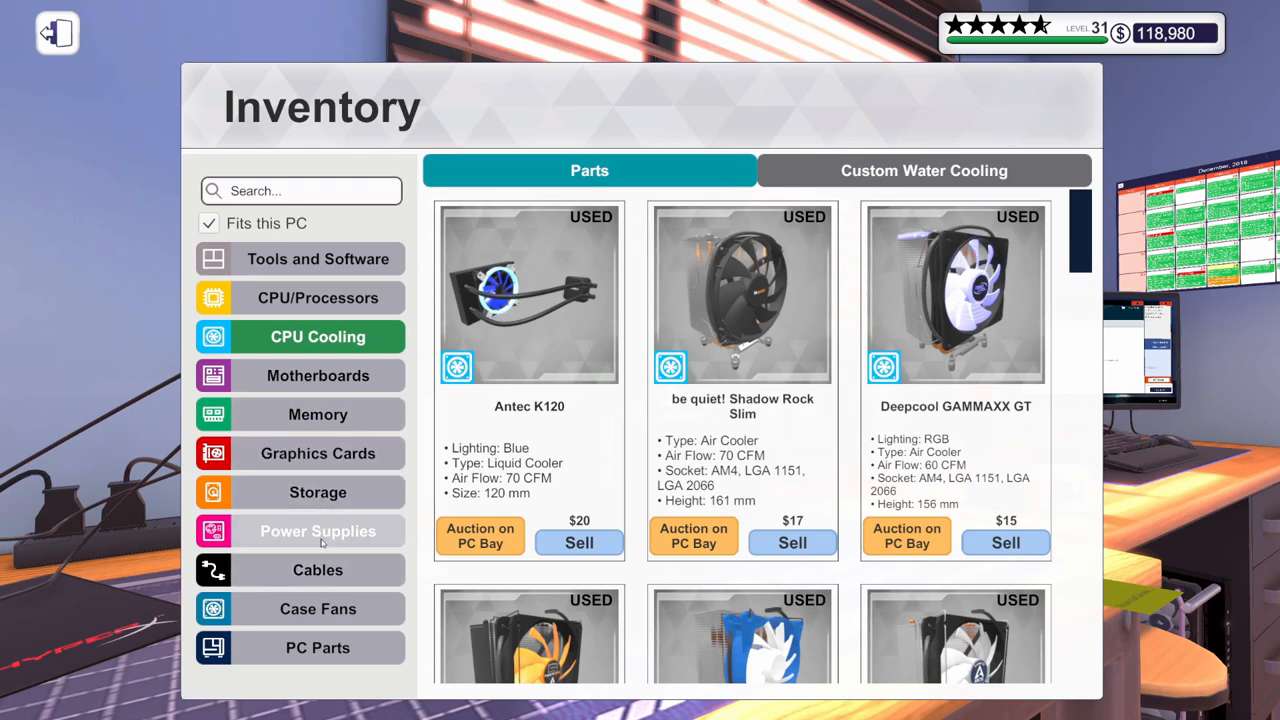
{"action": "left_click", "coordinate": [300, 260]}
{"action": "left_click", "coordinate": [955, 430]}
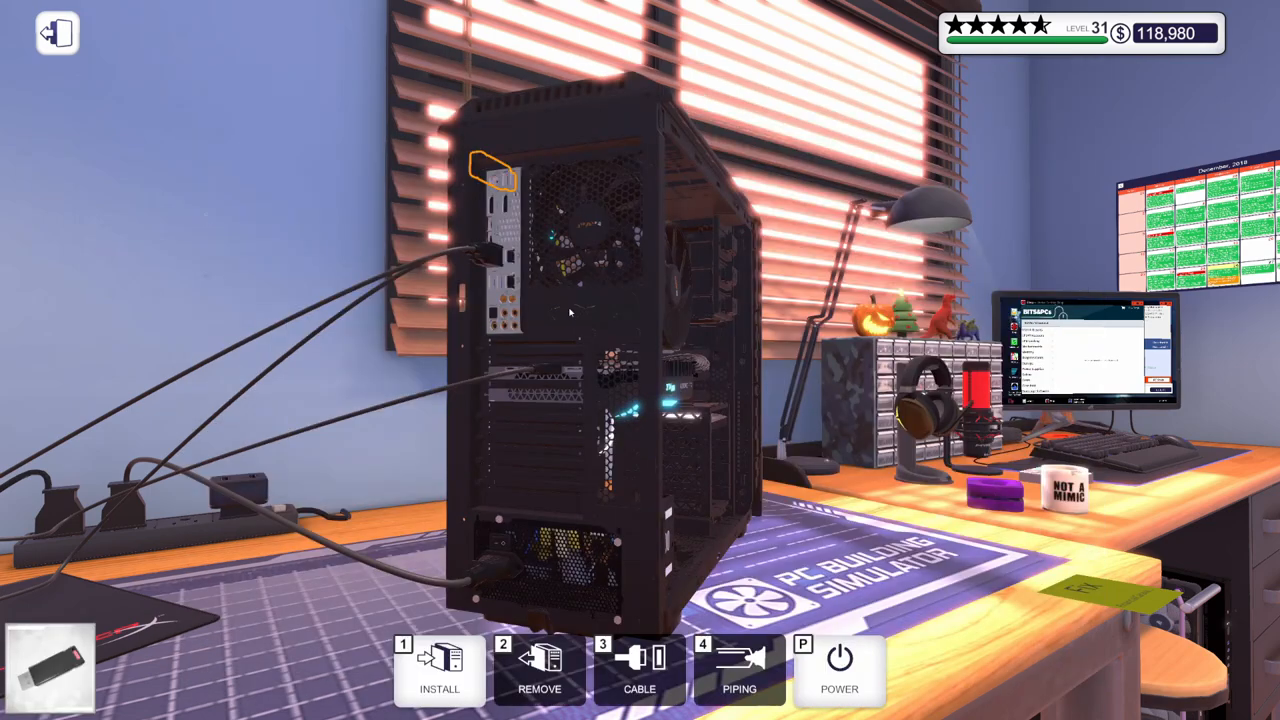
{"action": "left_click", "coordinate": [493, 176]}
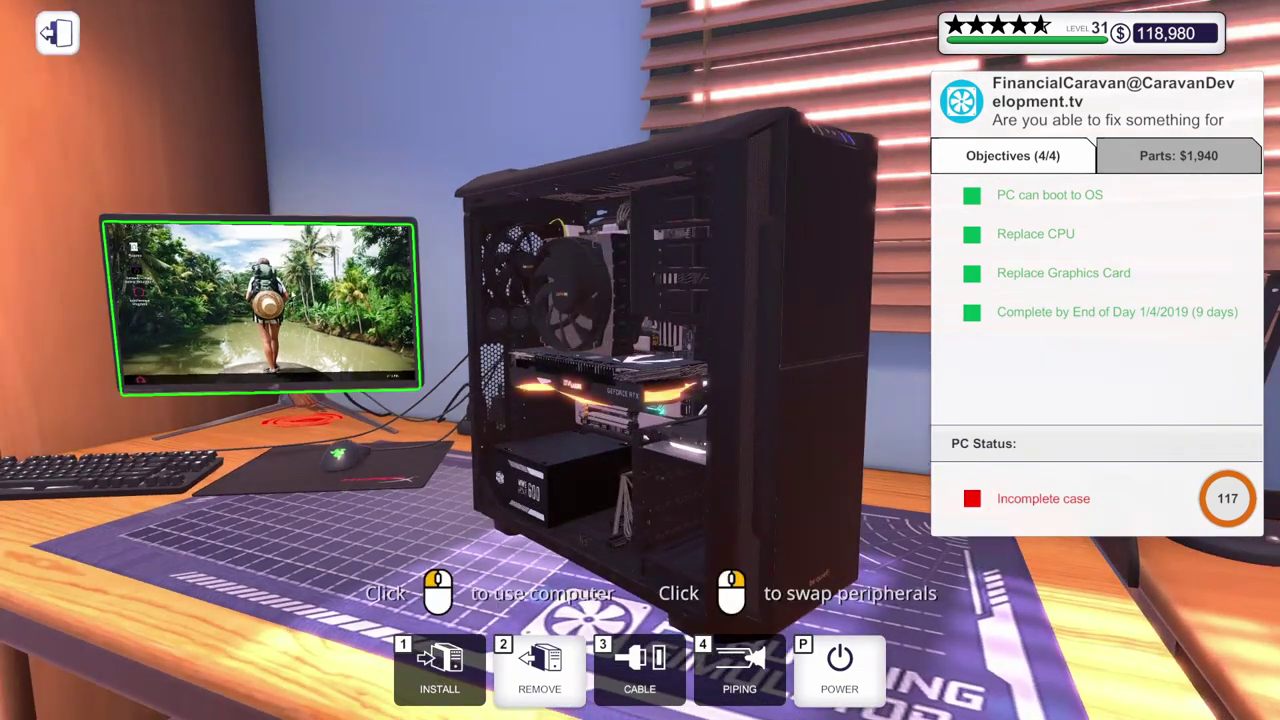
Step: Install Virus Scanner from Add/Remove Programs and restart the PC
{"action": "left_click", "coordinate": [260, 305]}
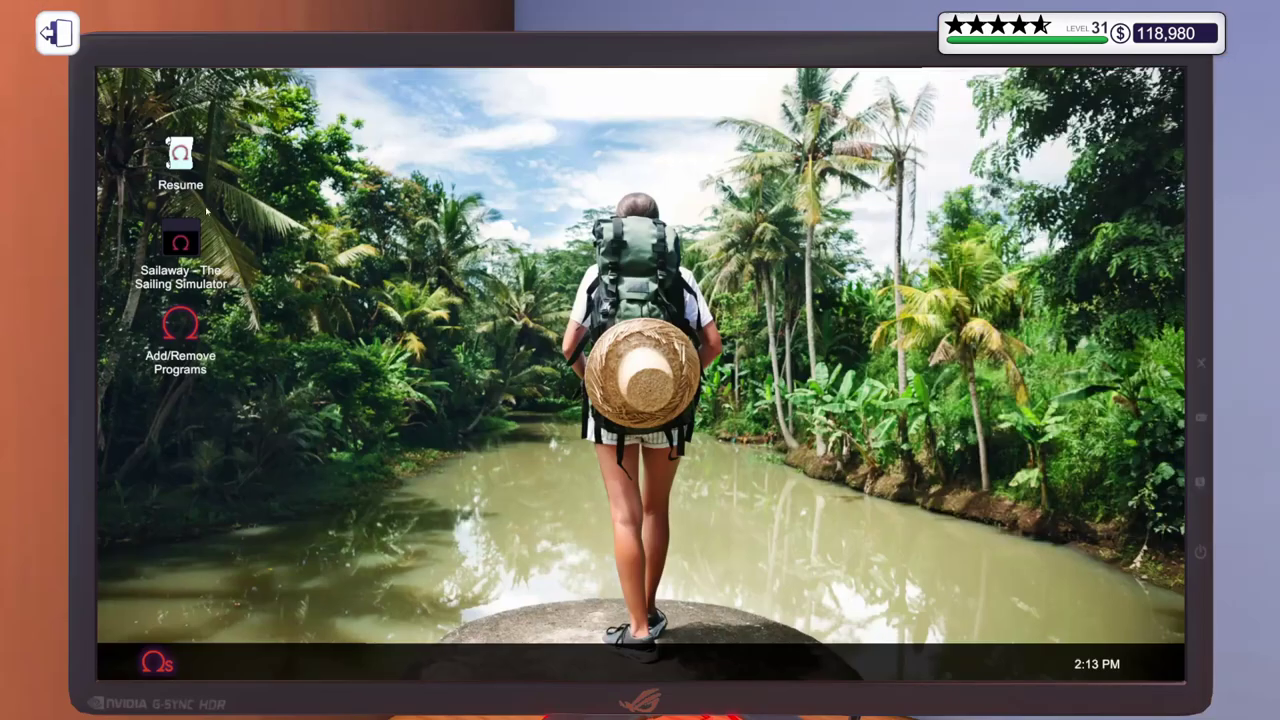
{"action": "double_click", "coordinate": [175, 362]}
{"action": "left_click", "coordinate": [550, 289]}
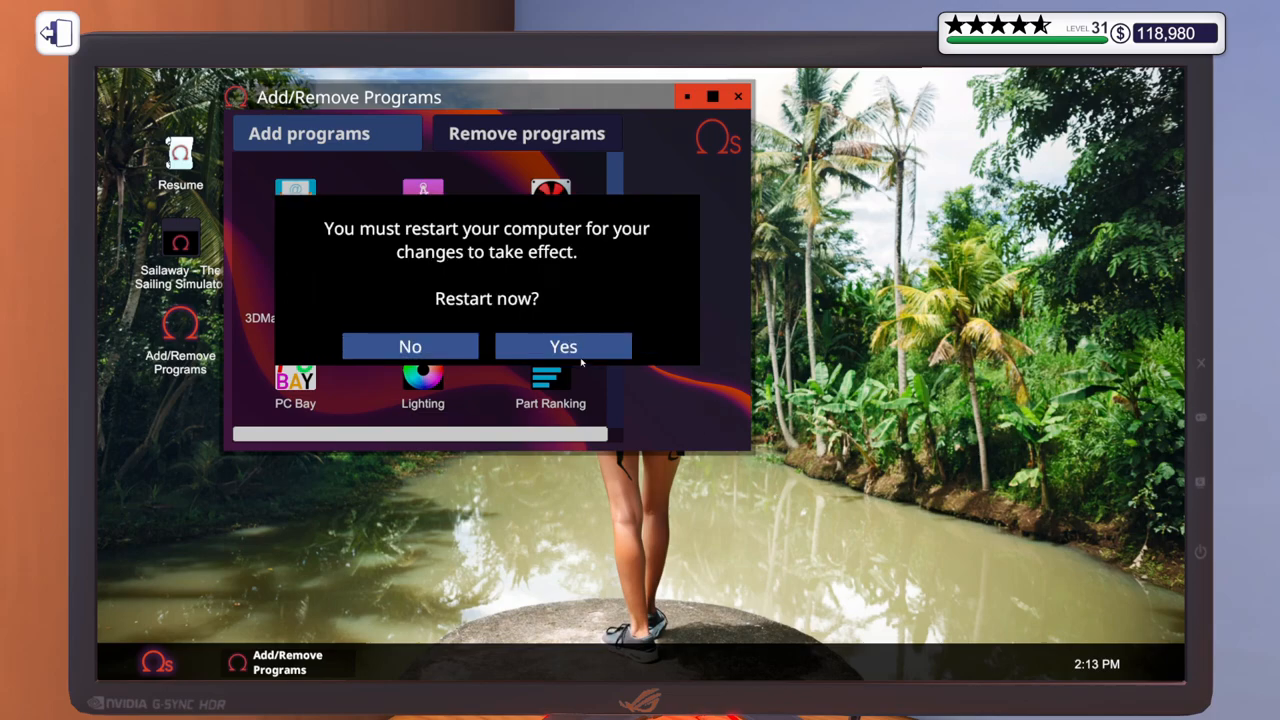
{"action": "left_click", "coordinate": [575, 350]}
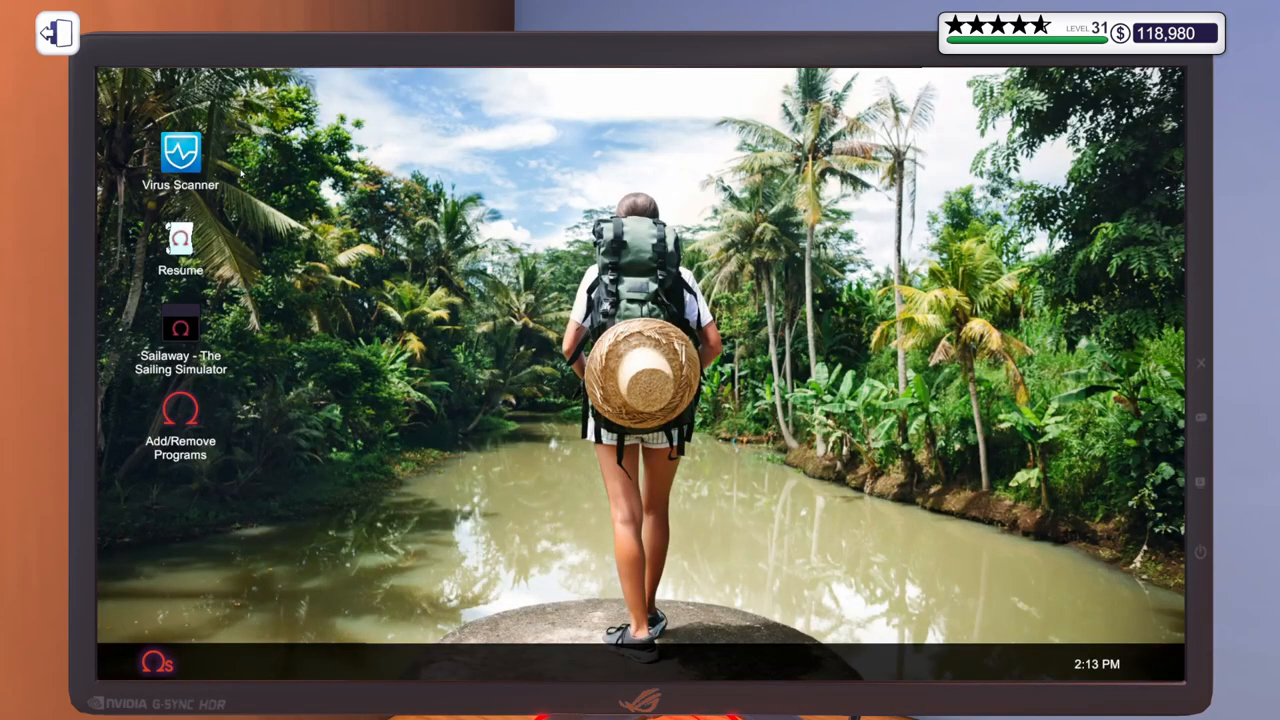
Step: Run Virus Scanner, clean the 269 infected files and return to the room
{"action": "double_click", "coordinate": [178, 158]}
{"action": "left_click", "coordinate": [606, 326]}
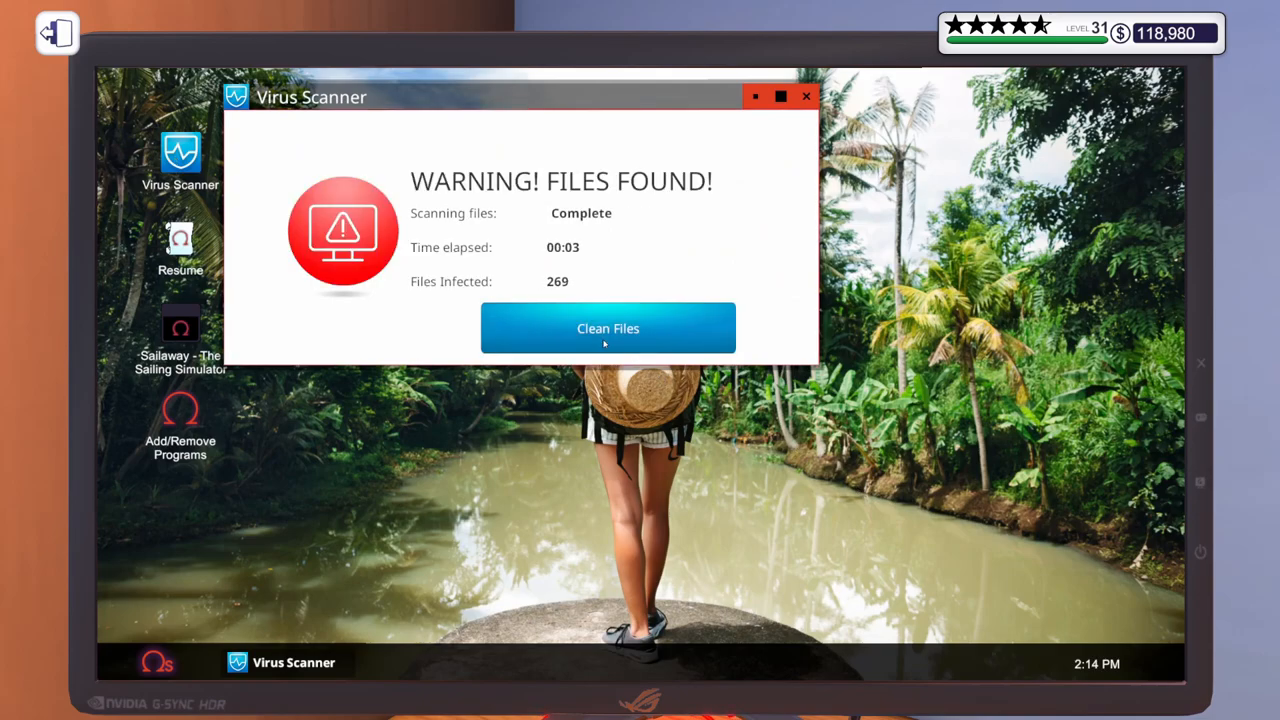
{"action": "left_click", "coordinate": [586, 336]}
{"action": "left_click", "coordinate": [808, 98]}
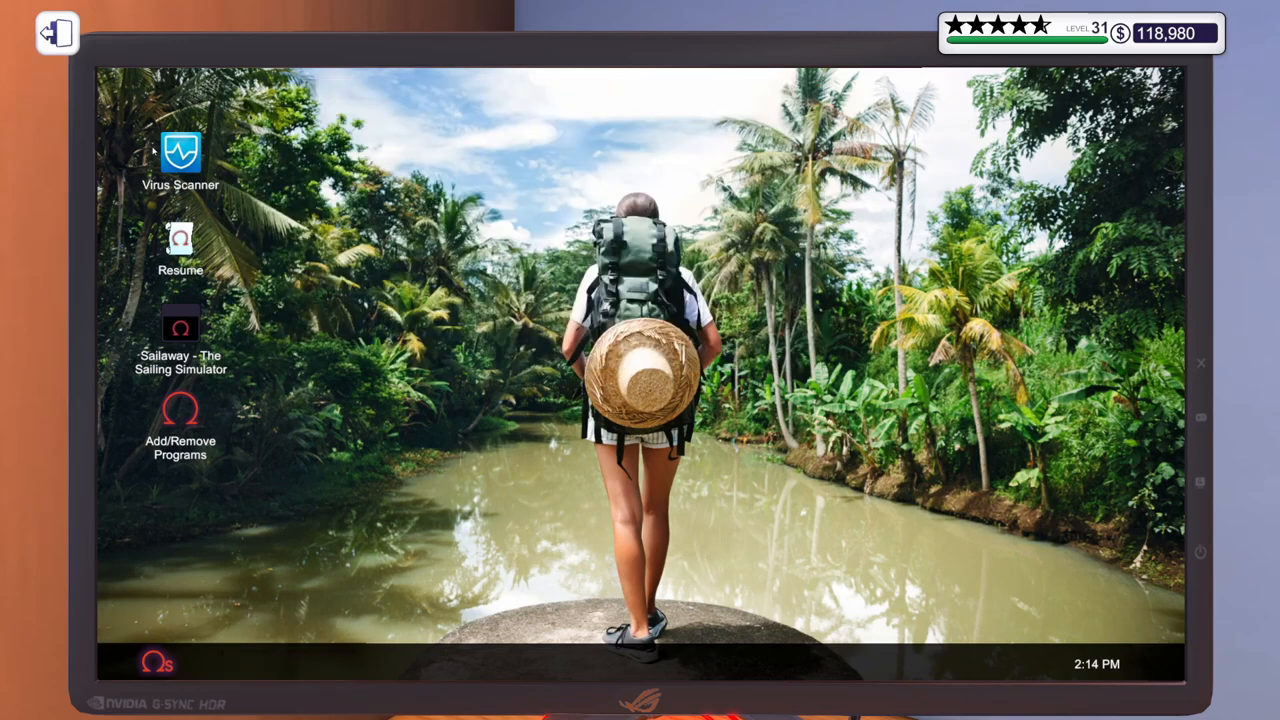
{"action": "left_click", "coordinate": [57, 33]}
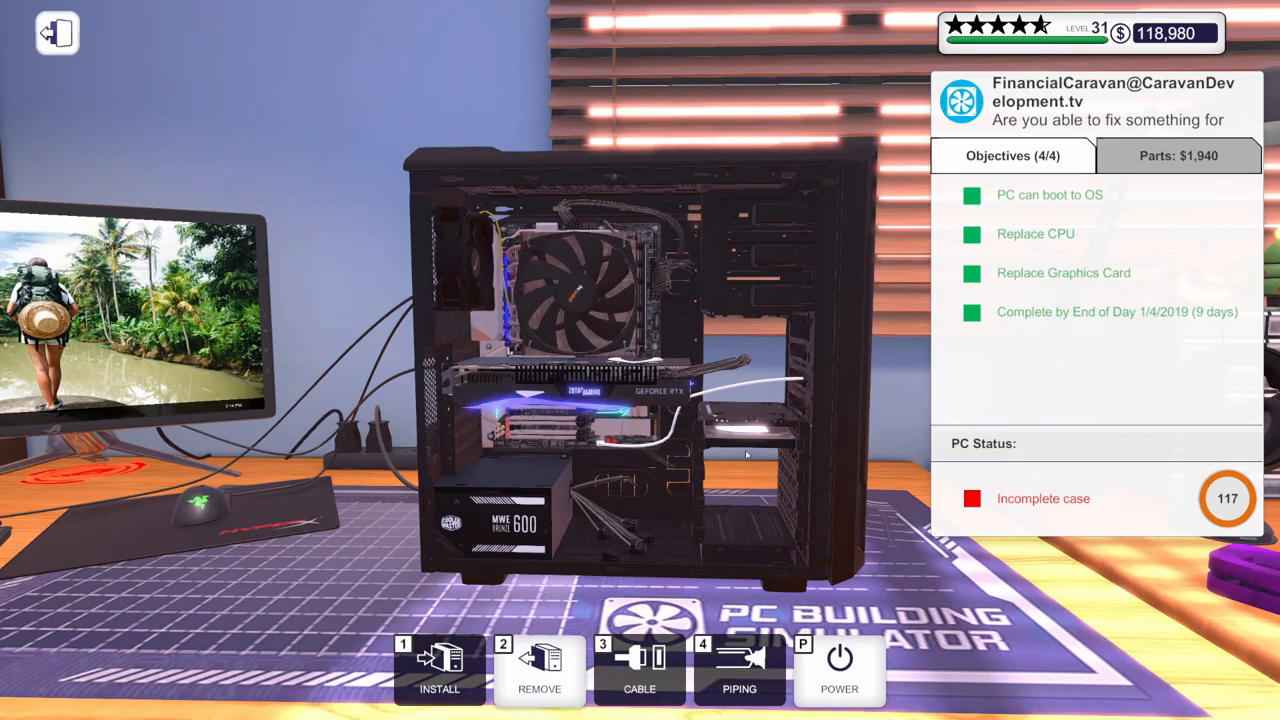
Step: Install 3DMark Advanced Edition, restart and benchmark Time Spy Extreme at 10,154
{"action": "left_click_drag", "start_coordinate": [1233, 505], "coordinate": [1233, 505]}
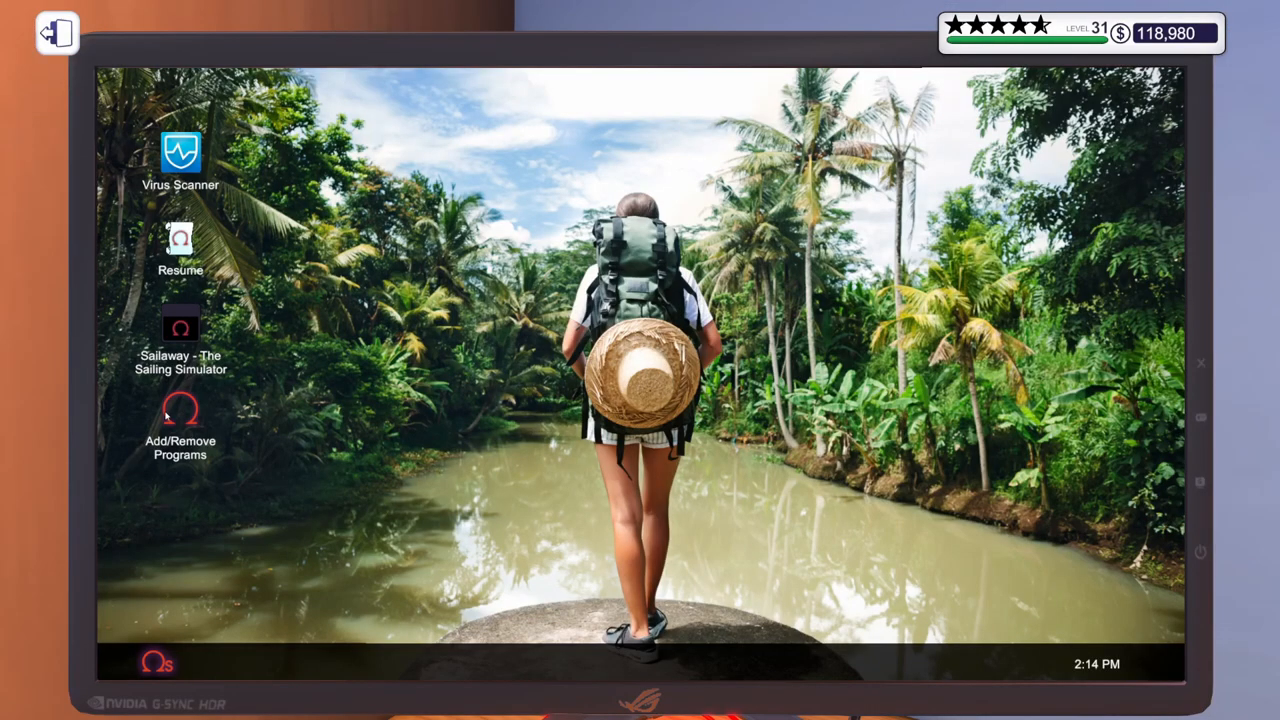
{"action": "double_click", "coordinate": [166, 417]}
{"action": "left_click", "coordinate": [284, 291]}
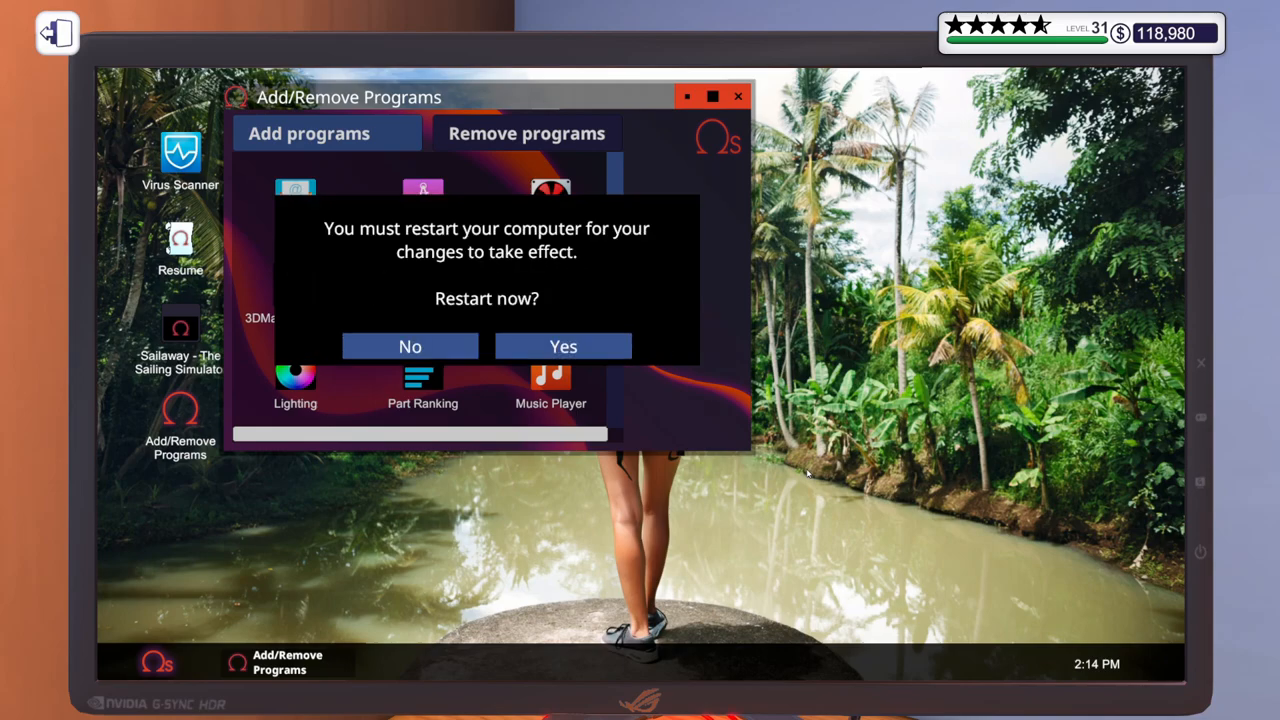
{"action": "left_click", "coordinate": [561, 343]}
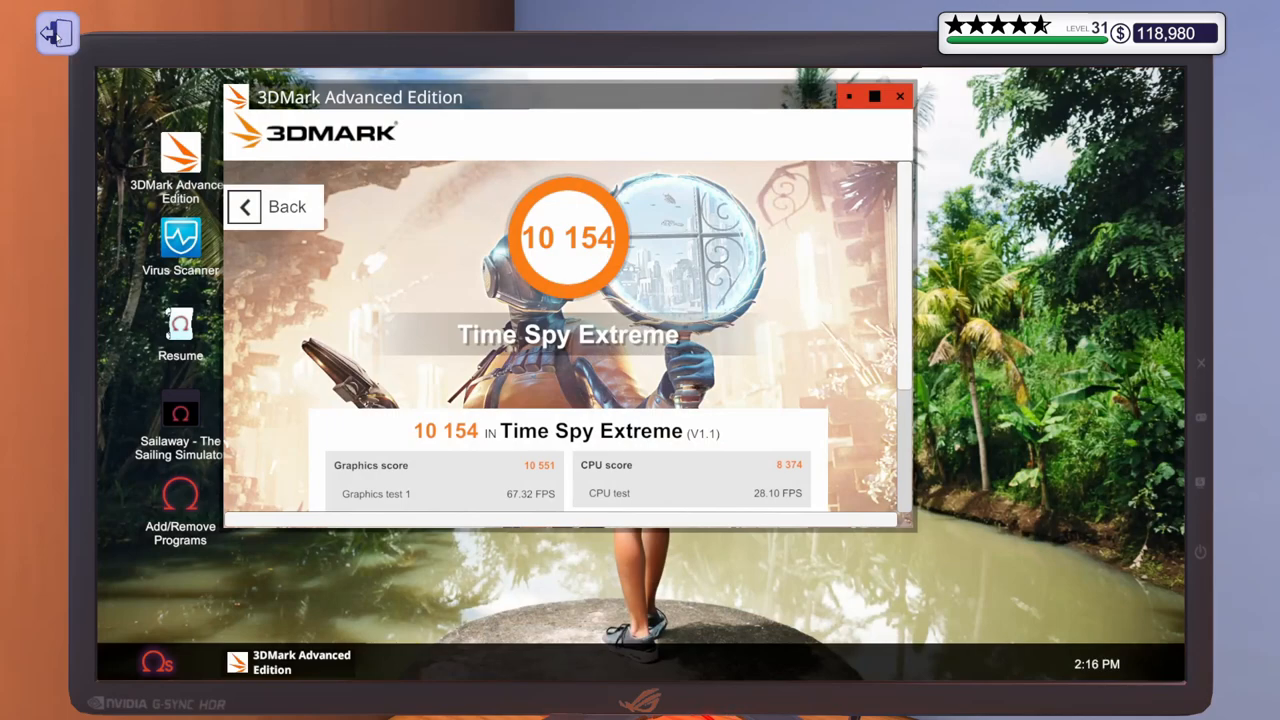
{"action": "left_click", "coordinate": [57, 32]}
{"action": "key", "text": "a"}
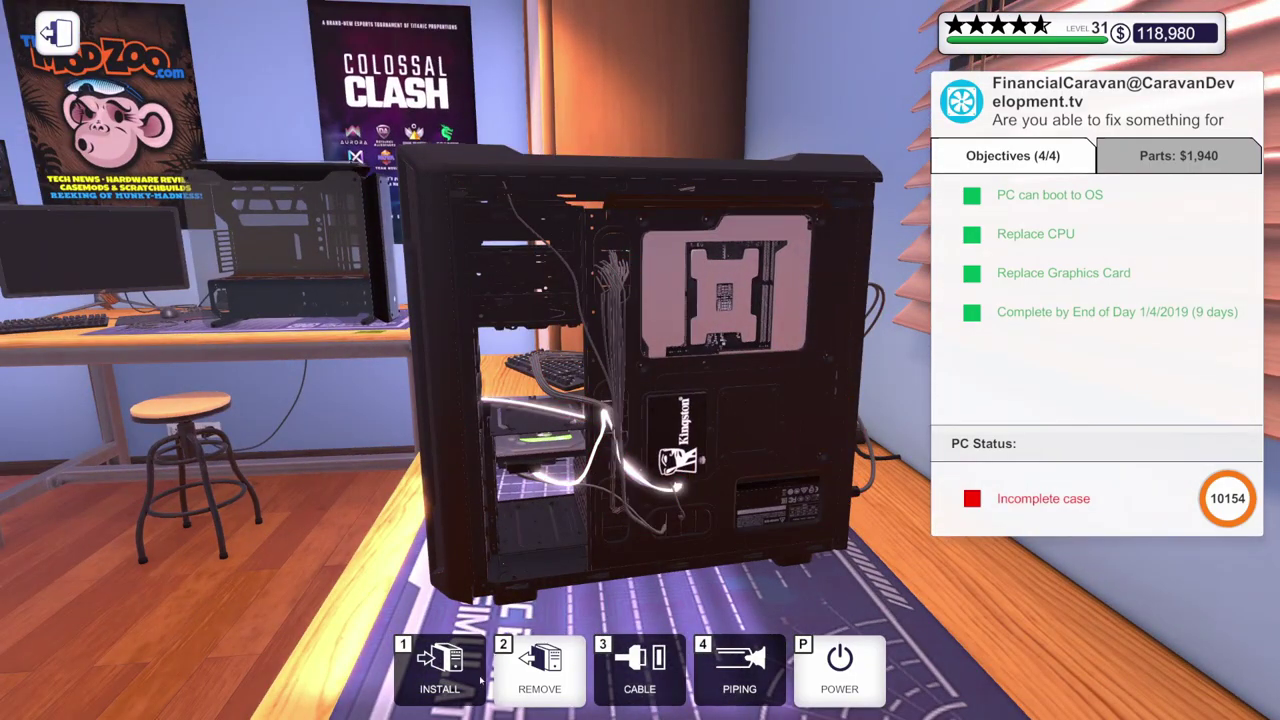
Step: Fit both side panels from Case parts onto the repaired PC
{"action": "left_click", "coordinate": [440, 665]}
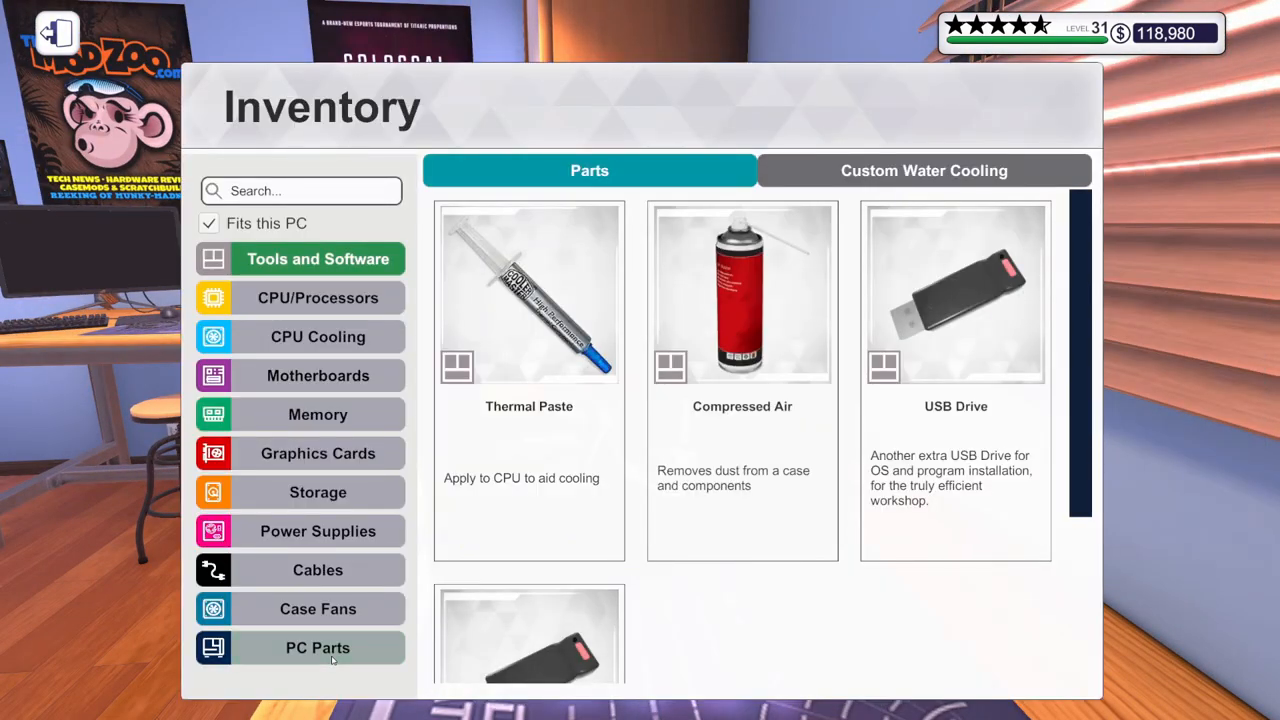
{"action": "left_click", "coordinate": [386, 662]}
{"action": "left_click", "coordinate": [746, 514]}
{"action": "left_click", "coordinate": [617, 466]}
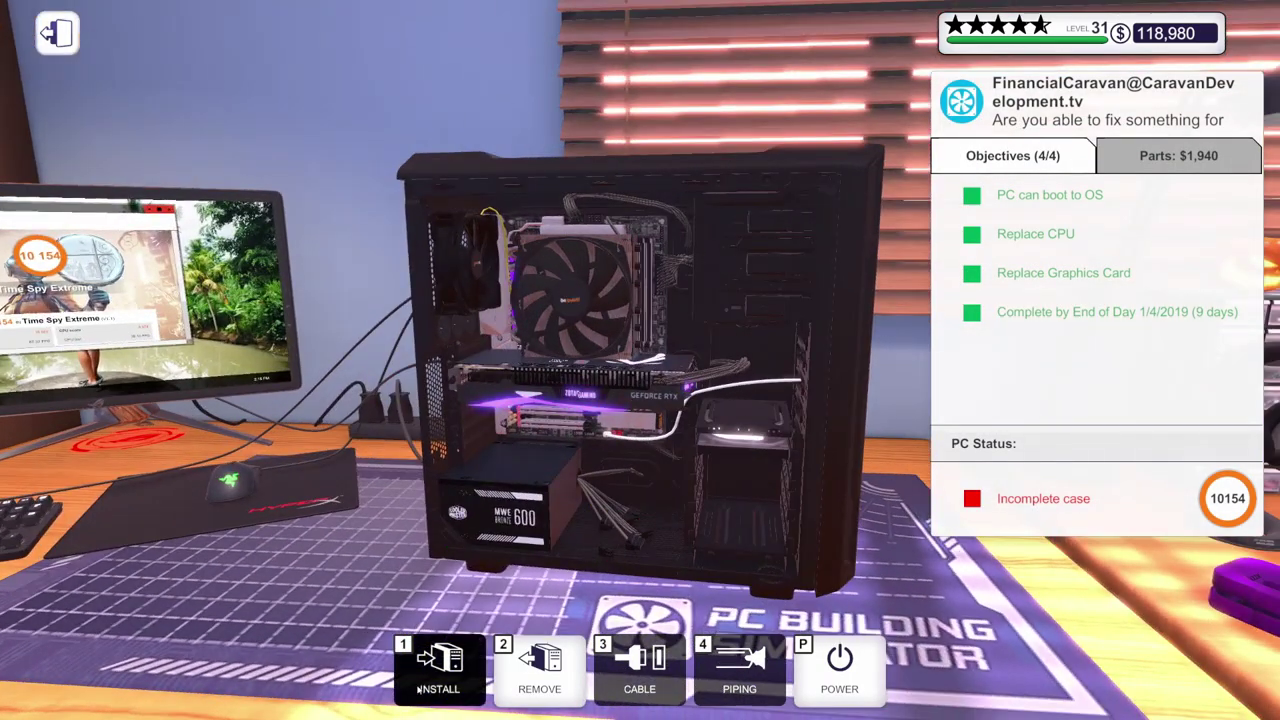
{"action": "left_click", "coordinate": [418, 688]}
{"action": "left_click", "coordinate": [532, 580]}
{"action": "left_click", "coordinate": [609, 504]}
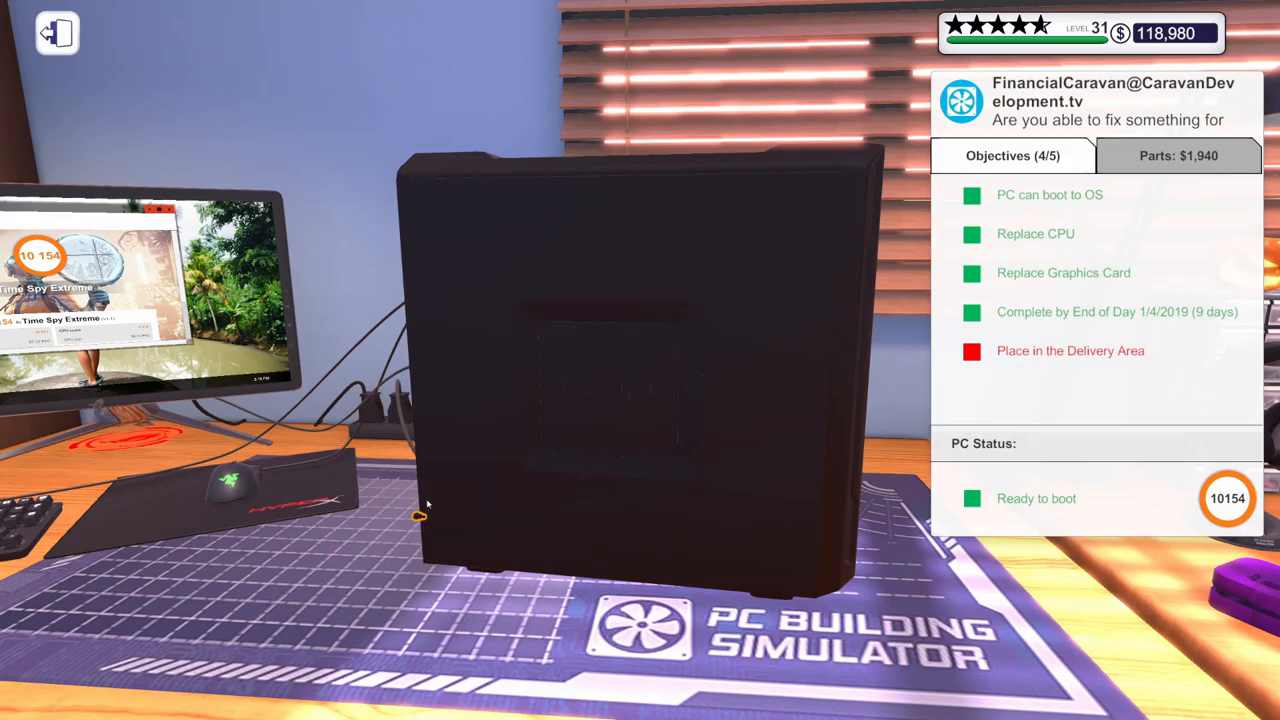
Step: Carry the finished PC to the delivery area and start on the next job's empty case
{"action": "key", "text": "Escape"}
{"action": "right_click", "coordinate": [640, 360]}
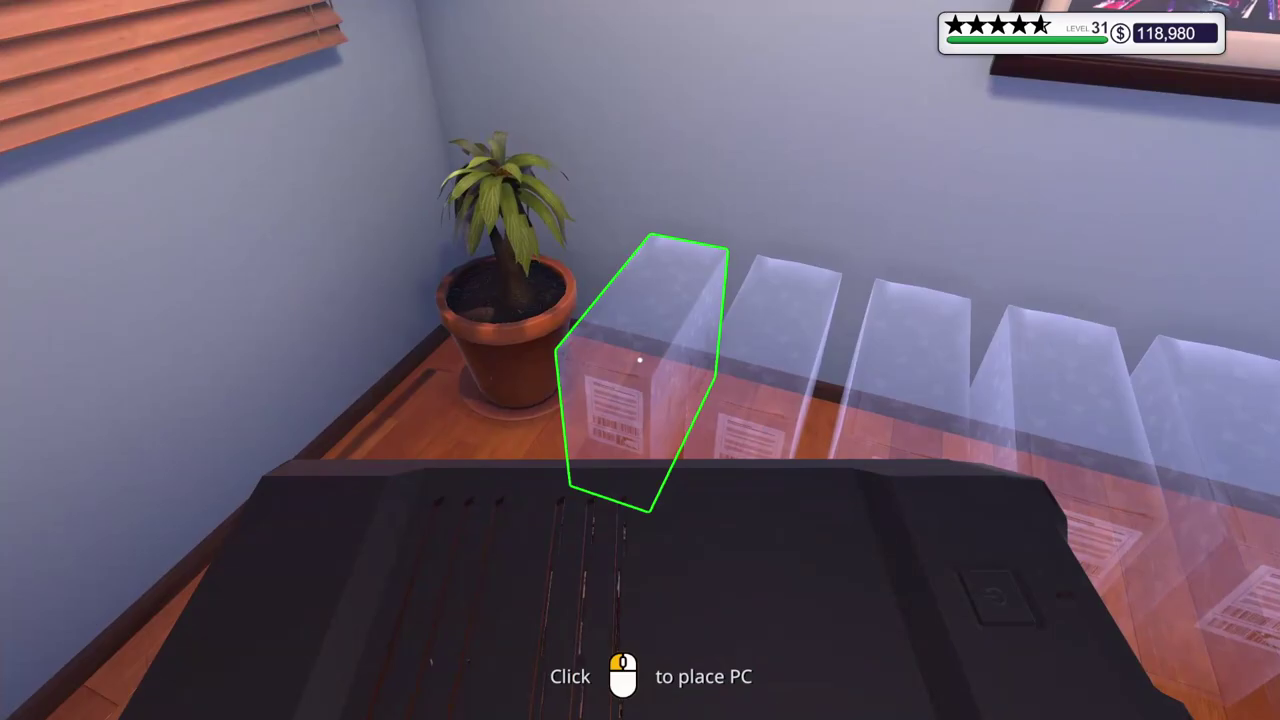
{"action": "left_click", "coordinate": [640, 360]}
{"action": "key", "text": "w"}
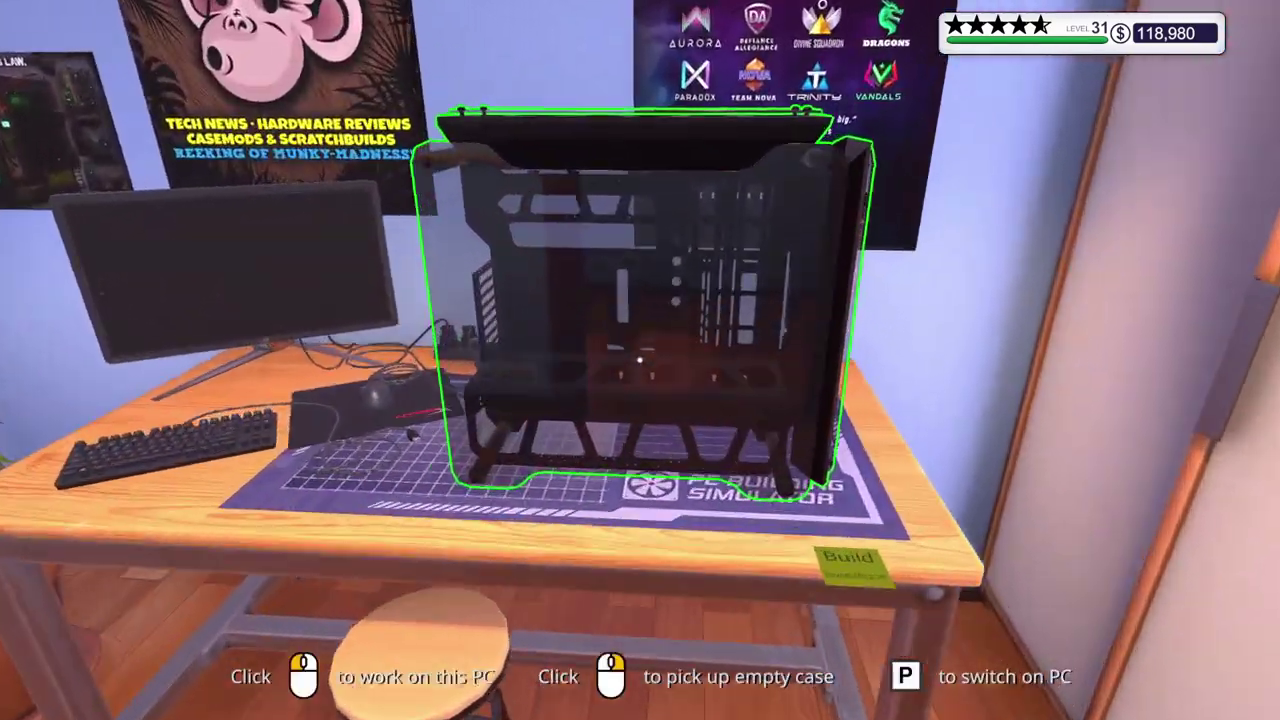
{"action": "left_click", "coordinate": [640, 359]}
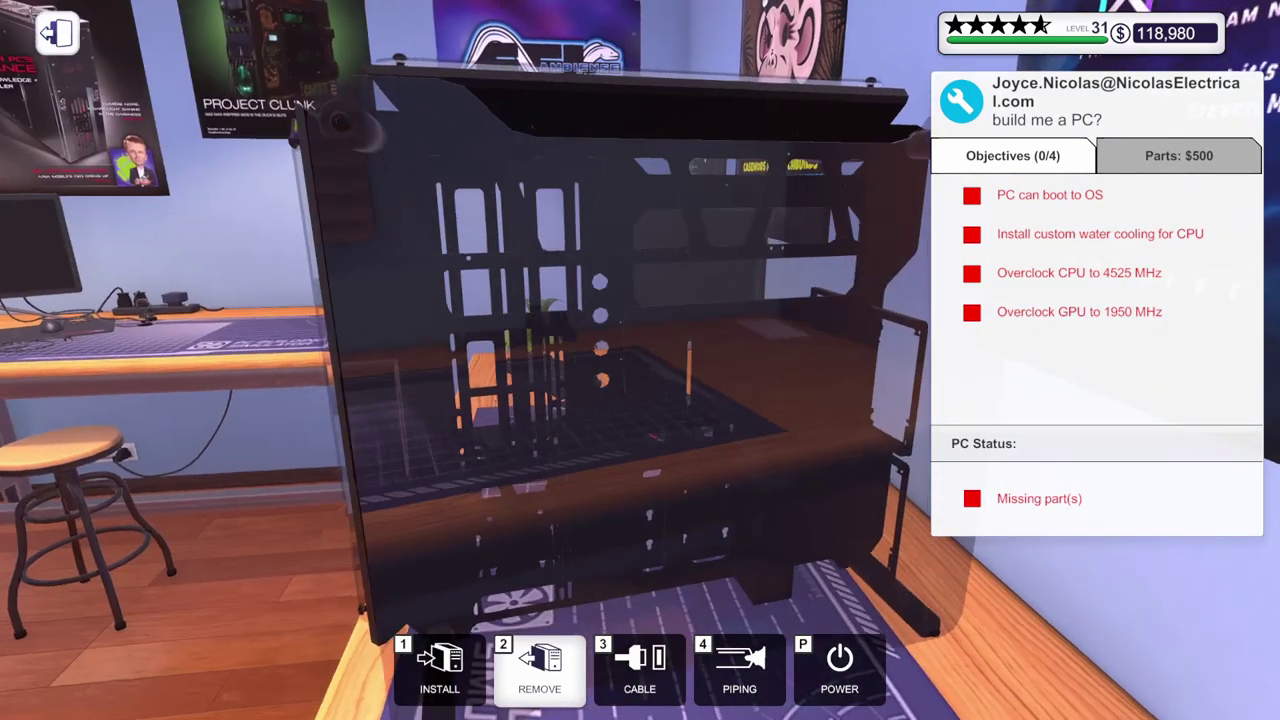
Step: Orbit the open-frame case to view it from all sides and above
{"action": "left_click_drag", "start_coordinate": [293, 703], "coordinate": [394, 460]}
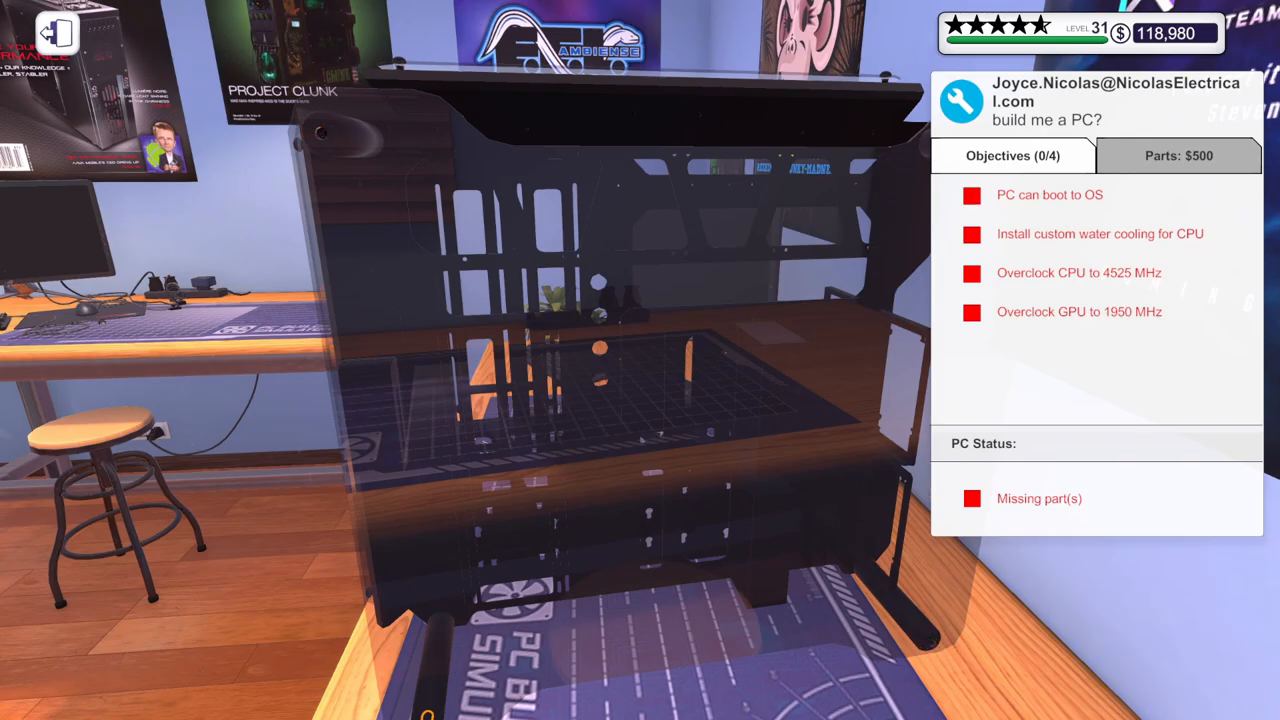
{"action": "left_click_drag", "start_coordinate": [932, 163], "coordinate": [920, 212]}
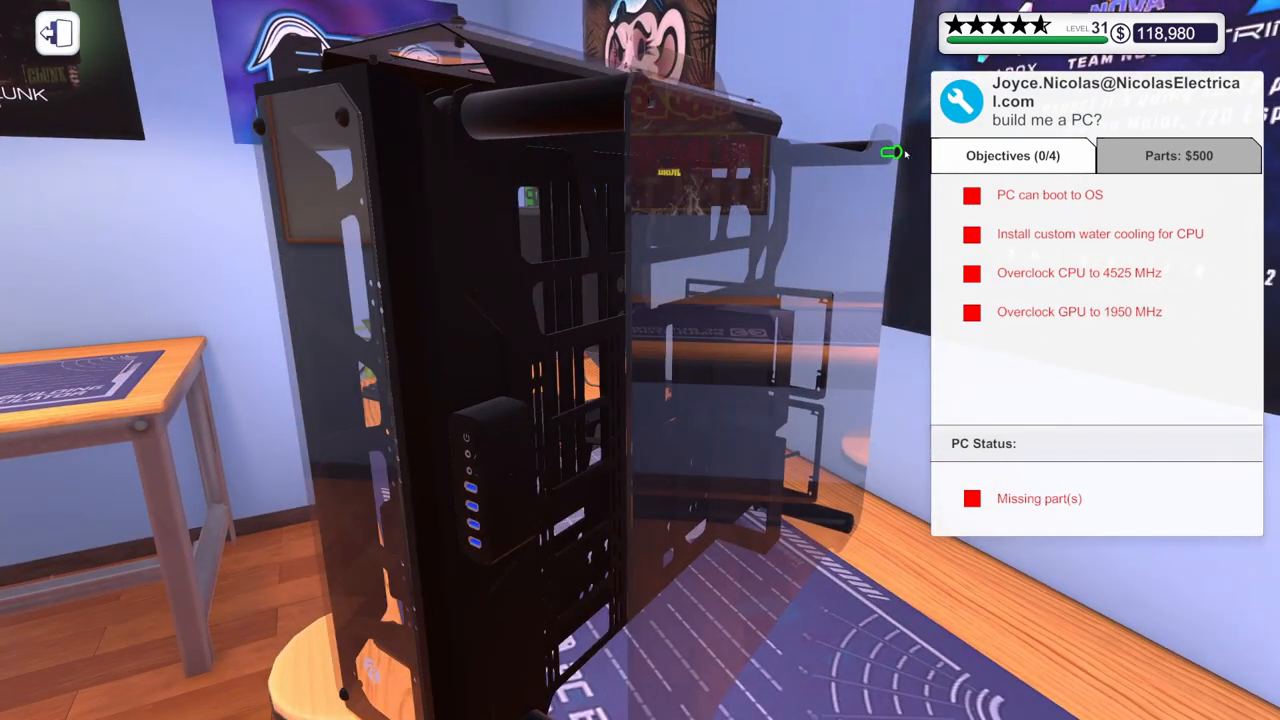
{"action": "left_click_drag", "start_coordinate": [889, 163], "coordinate": [447, 592]}
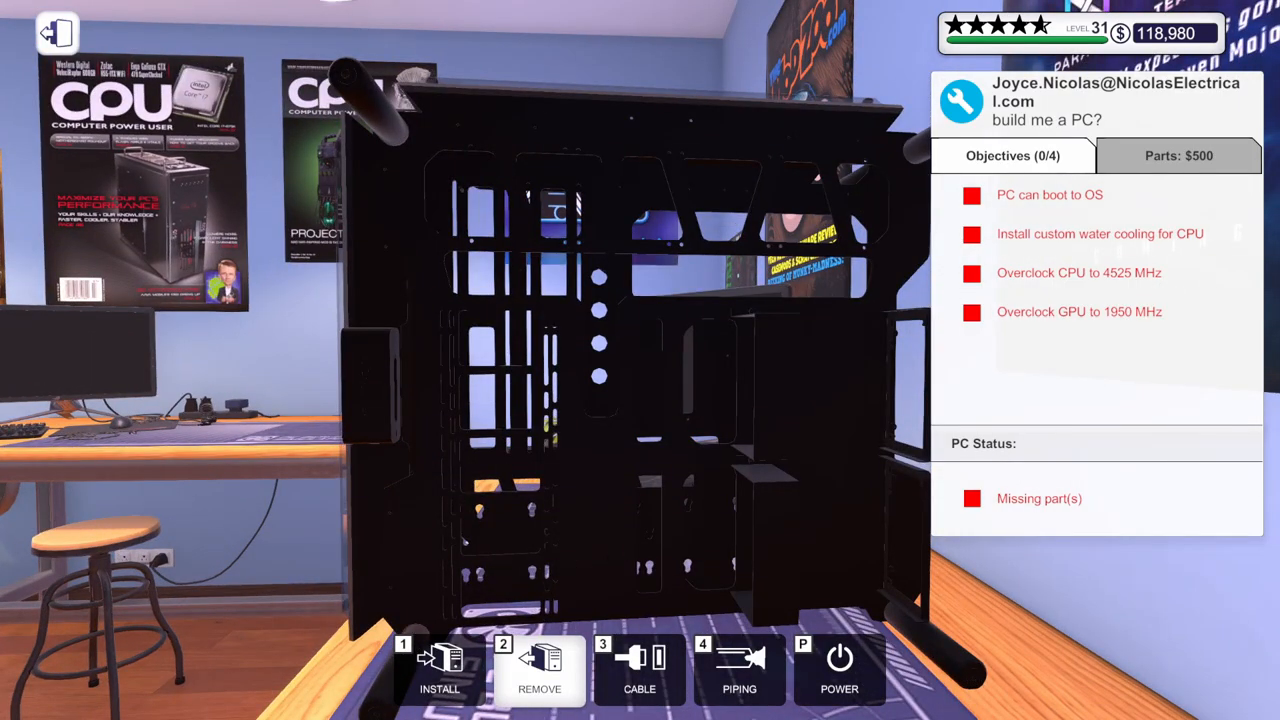
{"action": "mouse_move", "coordinate": [507, 567]}
{"action": "left_mouse_down"}
{"action": "mouse_move", "coordinate": [905, 28]}
{"action": "mouse_move", "coordinate": [668, 469]}
{"action": "left_mouse_up"}
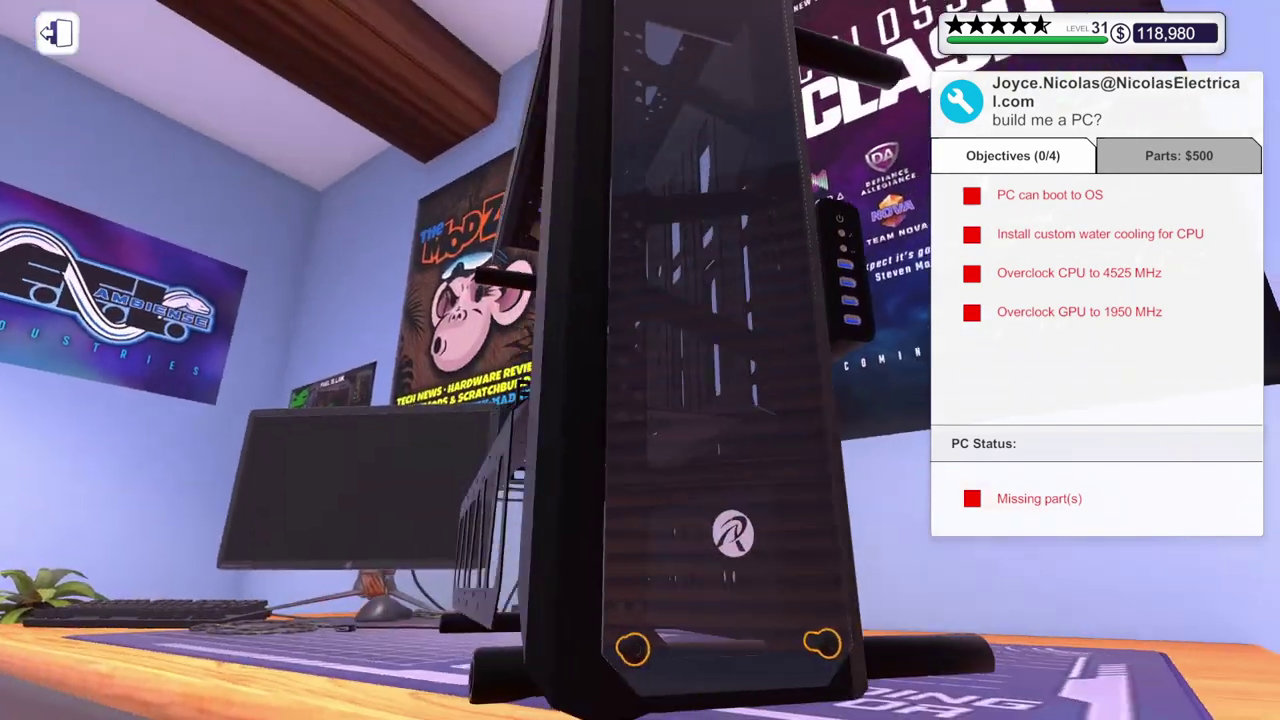
{"action": "left_click_drag", "start_coordinate": [770, 119], "coordinate": [686, 479]}
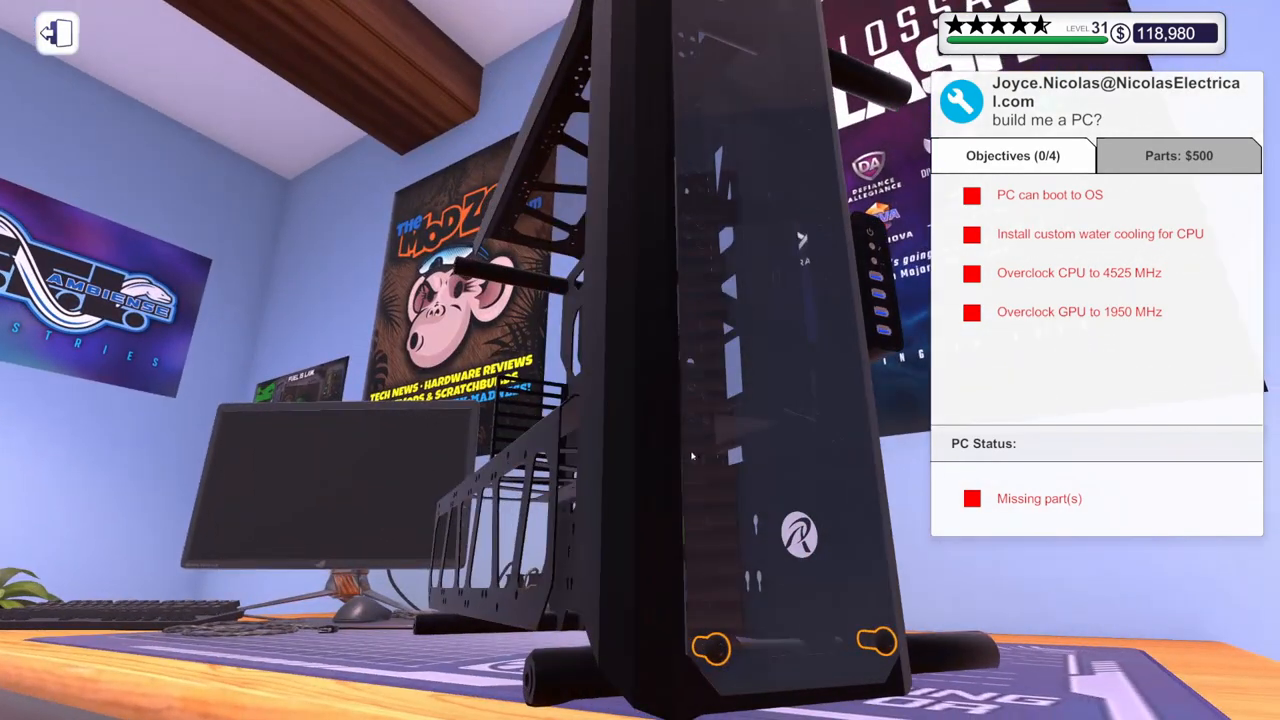
{"action": "left_click_drag", "start_coordinate": [879, 656], "coordinate": [315, 540]}
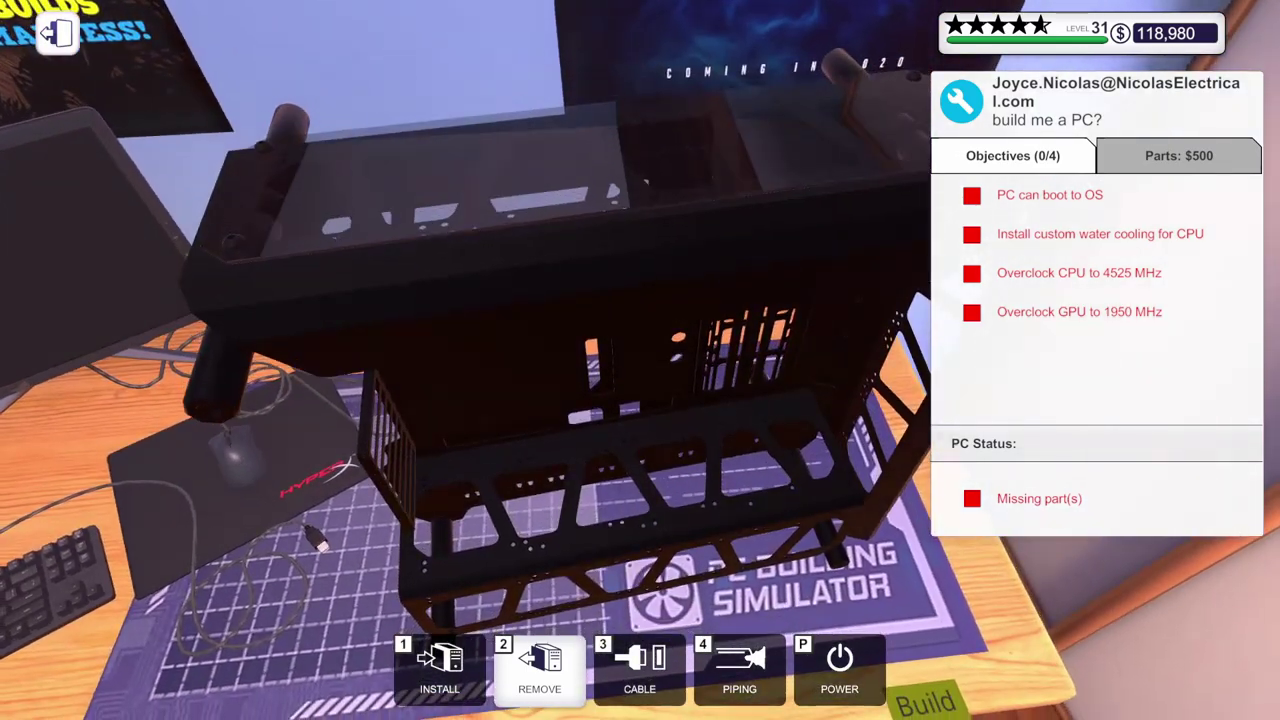
{"action": "left_click_drag", "start_coordinate": [531, 340], "coordinate": [531, 340]}
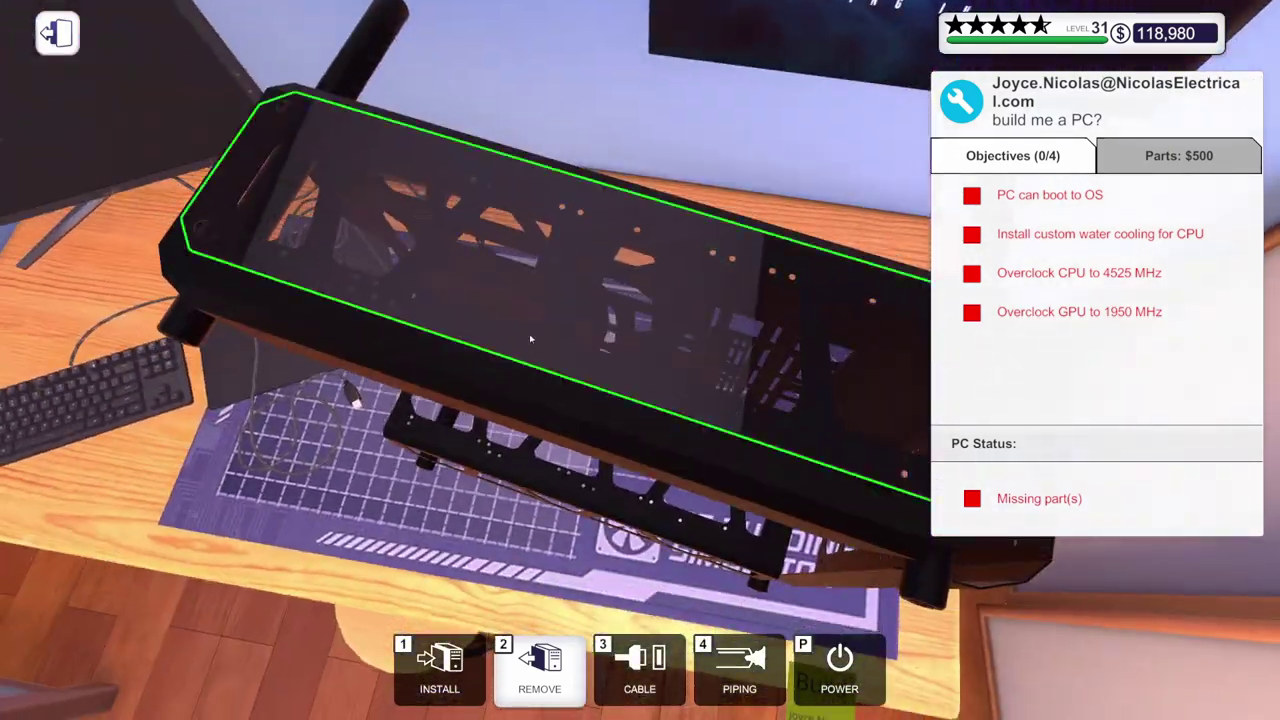
Step: Unscrew and remove the glass side panel, leaving the frame open
{"action": "left_click", "coordinate": [531, 340]}
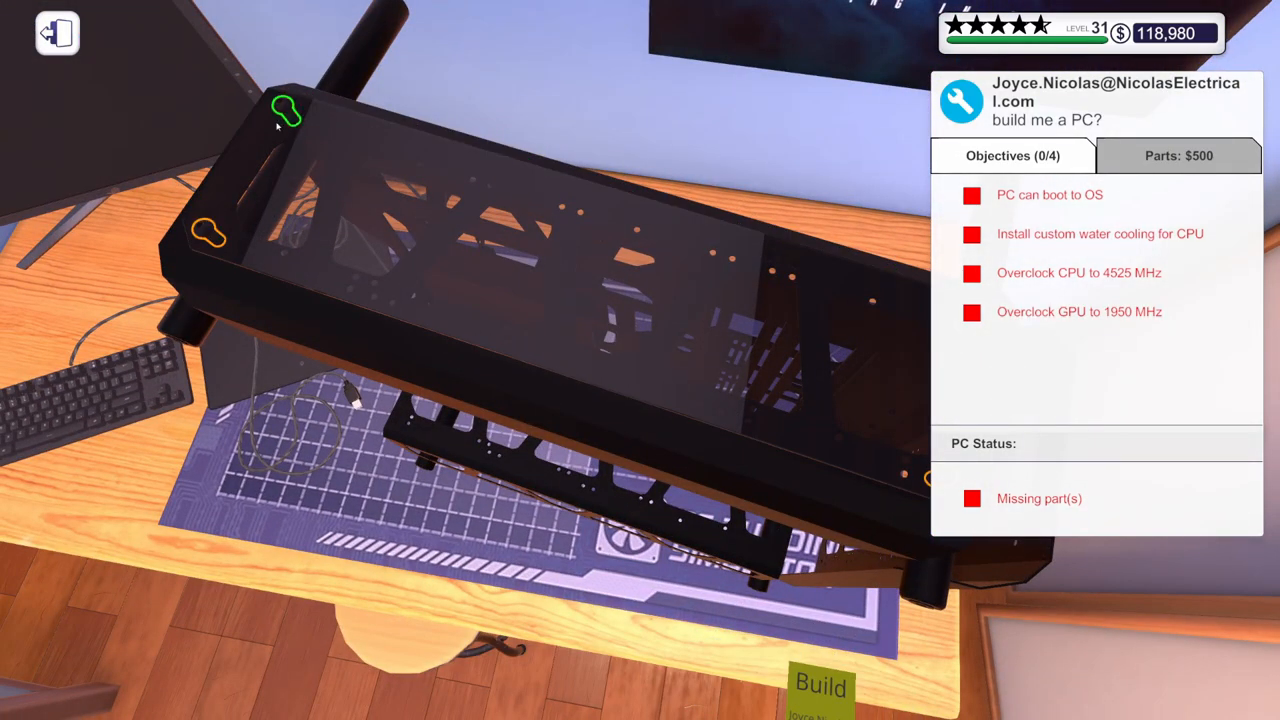
{"action": "left_click_drag", "start_coordinate": [541, 306], "coordinate": [704, 95]}
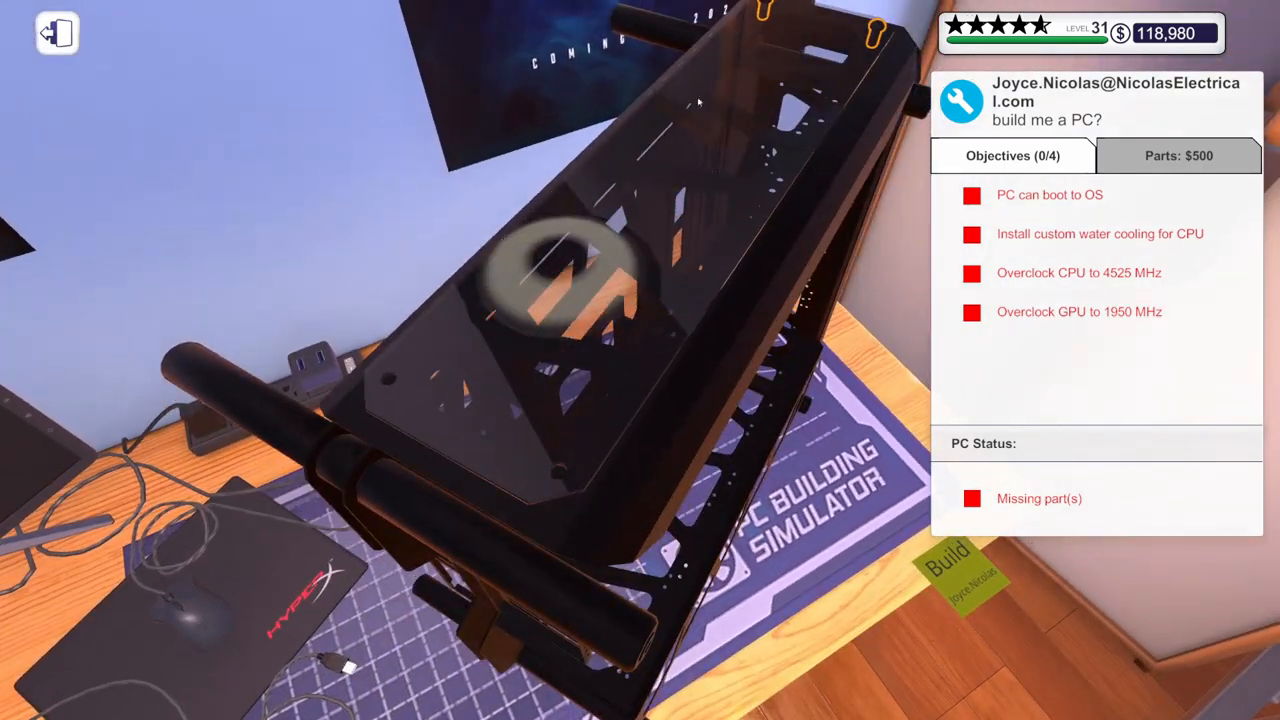
{"action": "left_click", "coordinate": [778, 12]}
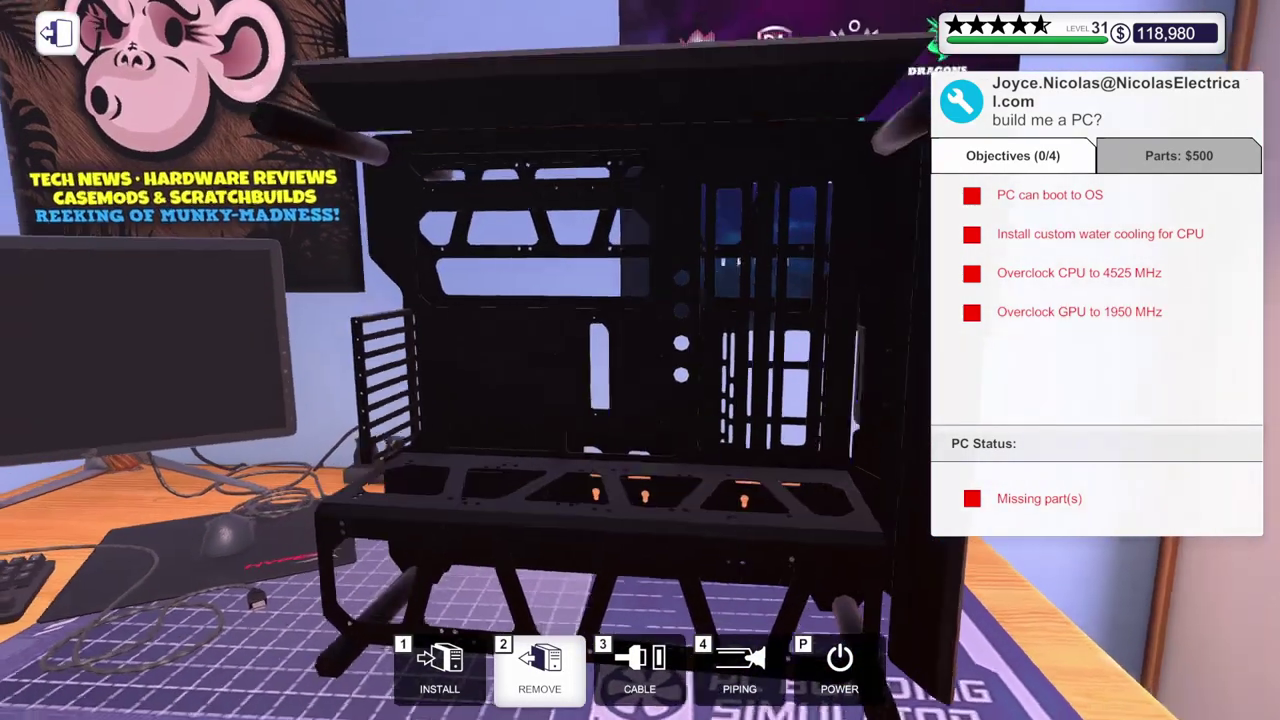
{"action": "left_click_drag", "start_coordinate": [640, 360], "coordinate": [880, 360]}
Step: Mount the ASUS ROG Strix TRX40-E Gaming motherboard in the open case
{"action": "key", "text": "1"}
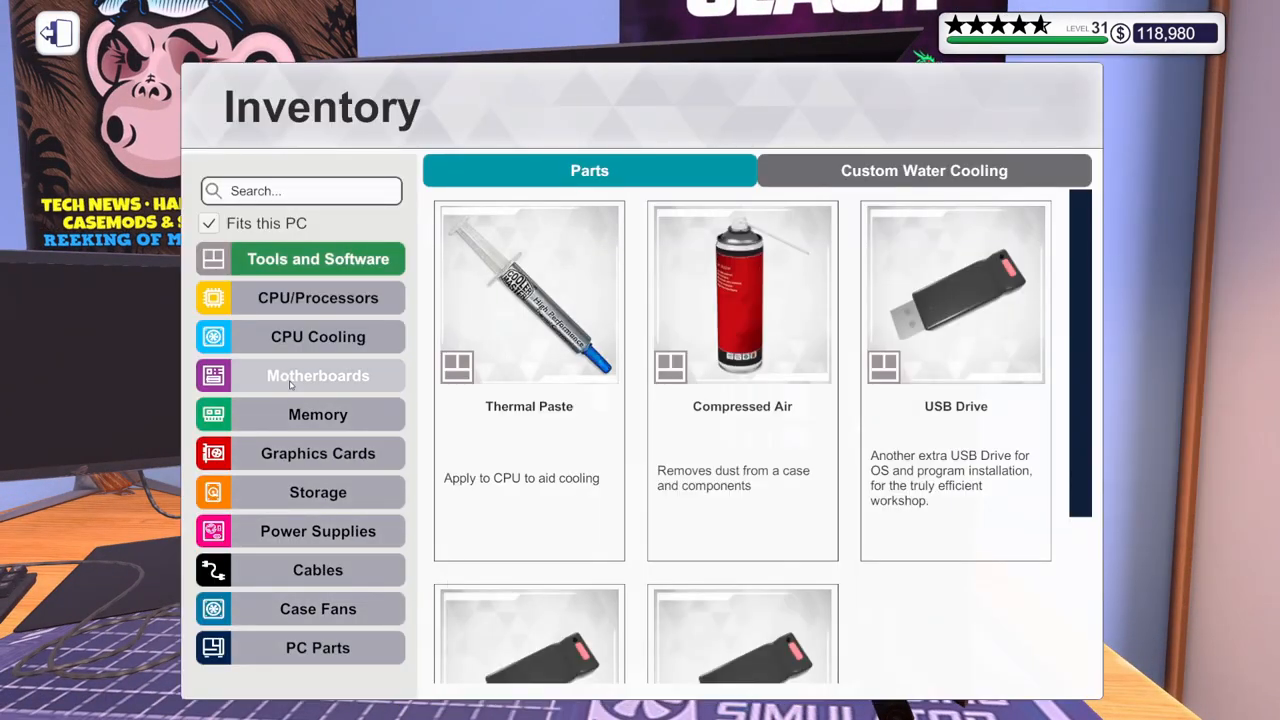
{"action": "left_click", "coordinate": [330, 376]}
{"action": "scroll", "coordinate": [960, 500], "scroll_direction": "down", "scroll_amount": 5}
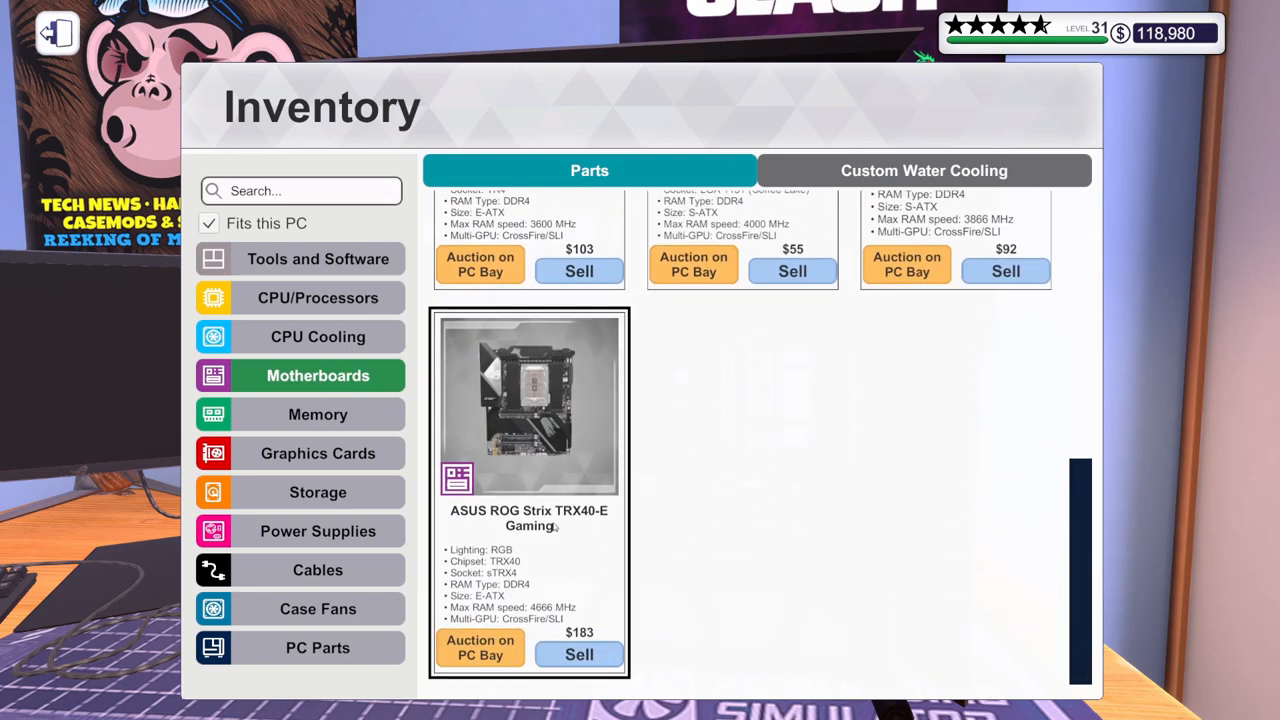
{"action": "left_click", "coordinate": [576, 567]}
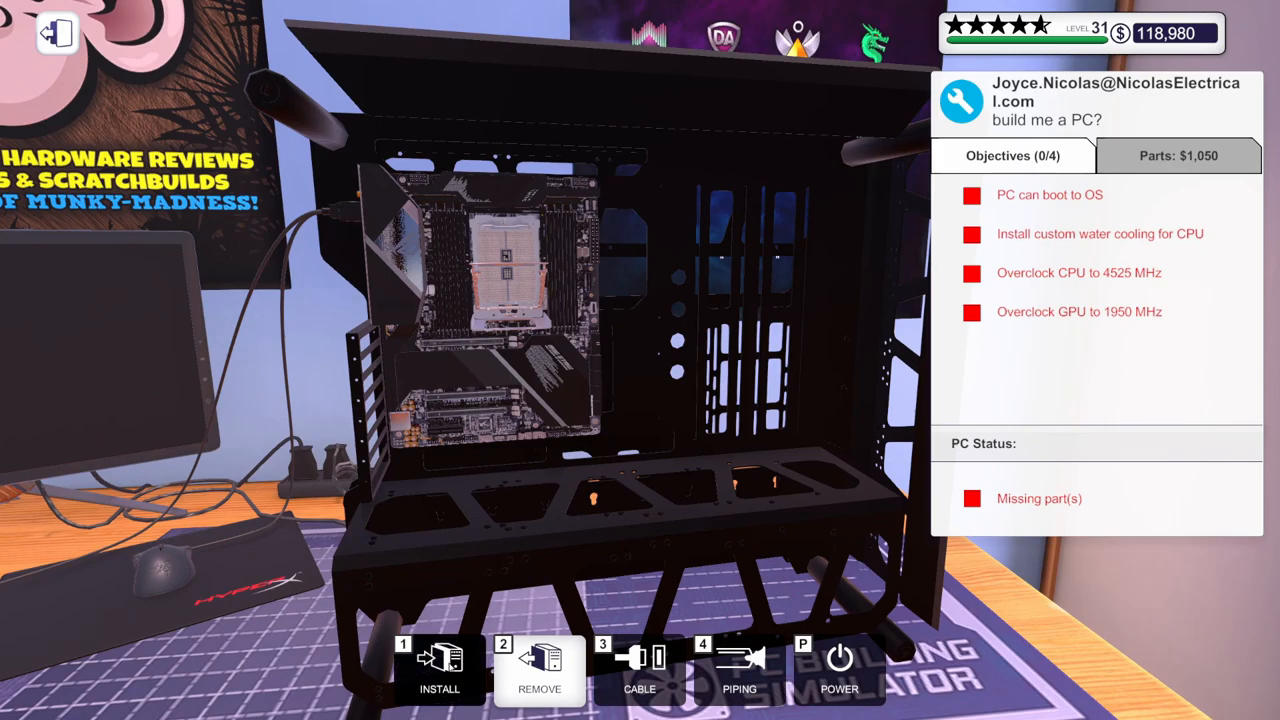
Step: Seat the Ryzen Threadripper 3960X in the motherboard socket, parts total $2,450
{"action": "left_click", "coordinate": [448, 668]}
{"action": "left_click", "coordinate": [318, 298]}
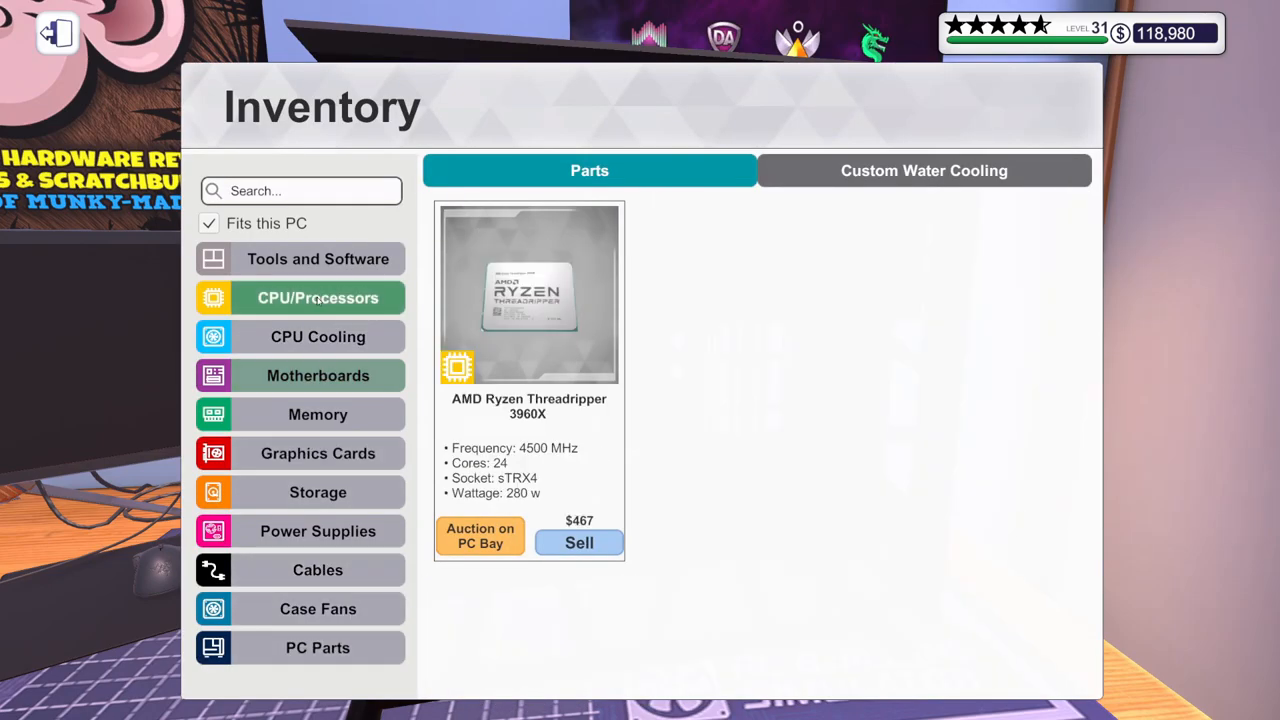
{"action": "left_click", "coordinate": [557, 425]}
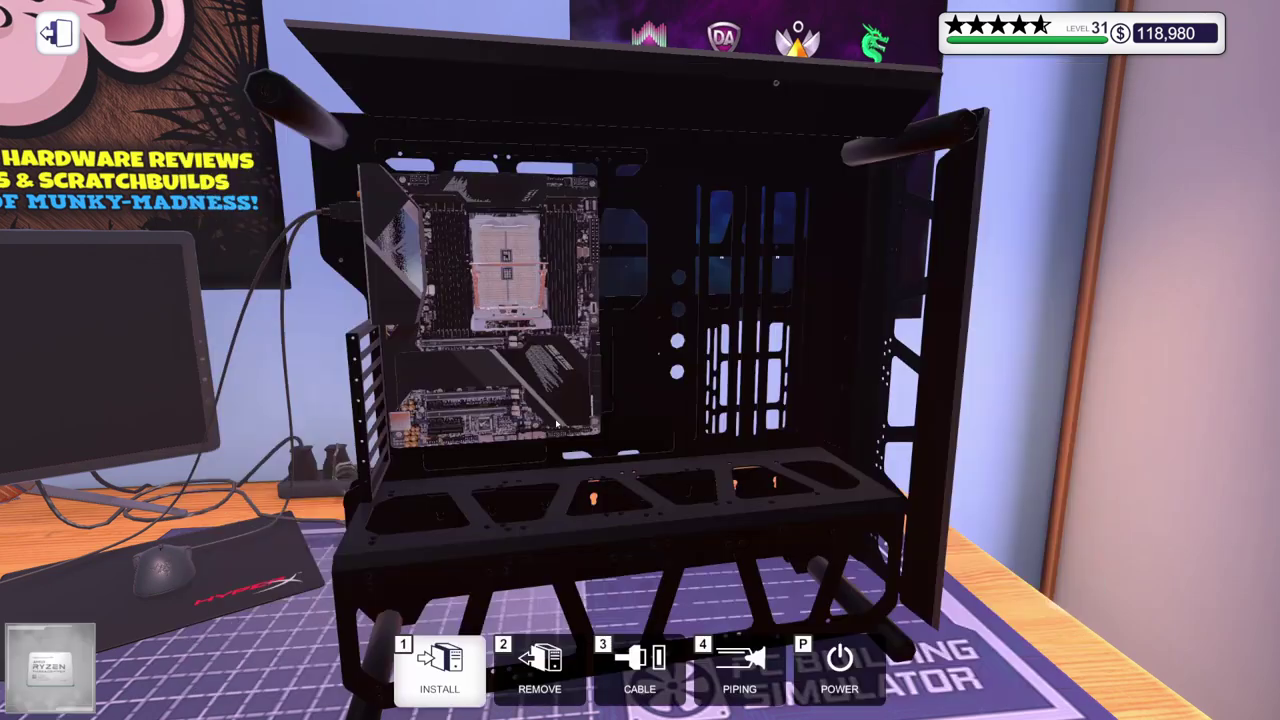
{"action": "left_click", "coordinate": [505, 300]}
{"action": "key", "text": "2"}
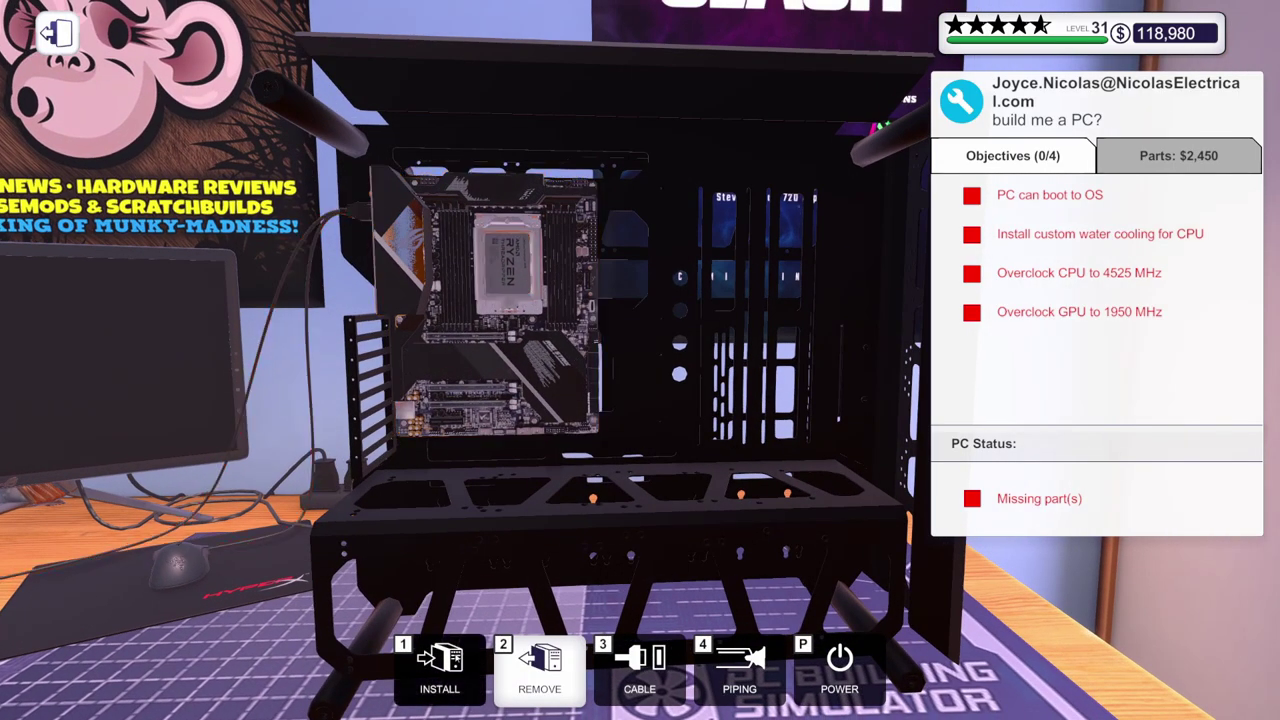
Step: Install the first Corsair Vengeance RGB PRO sticks from the Memory inventory beside the CPU
{"action": "left_click", "coordinate": [450, 665]}
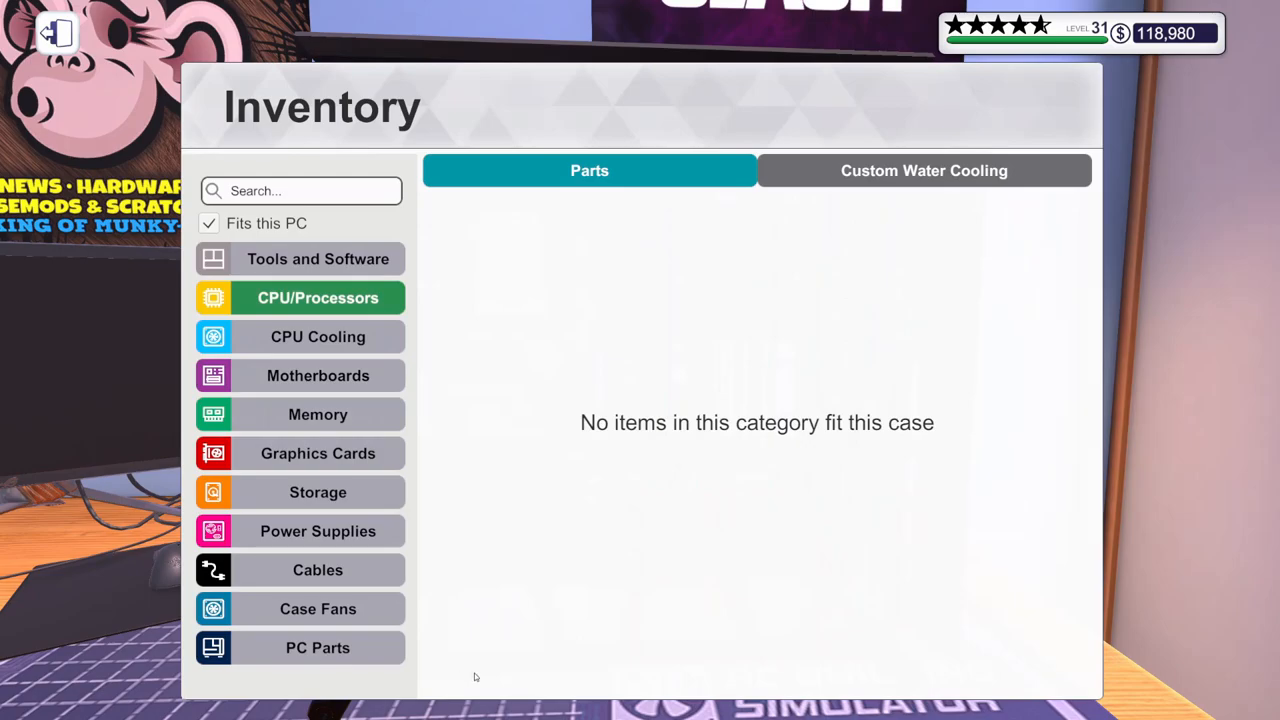
{"action": "left_click", "coordinate": [383, 404]}
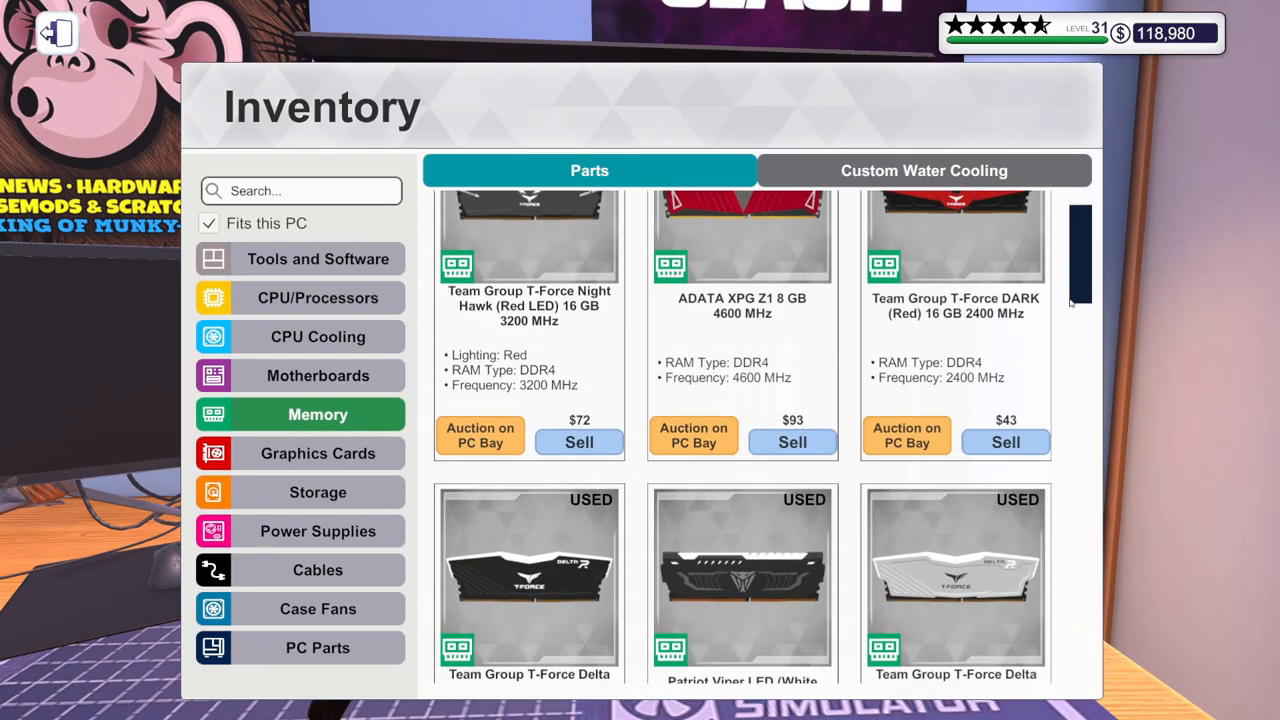
{"action": "scroll", "coordinate": [1068, 318], "scroll_direction": "down", "scroll_amount": 10}
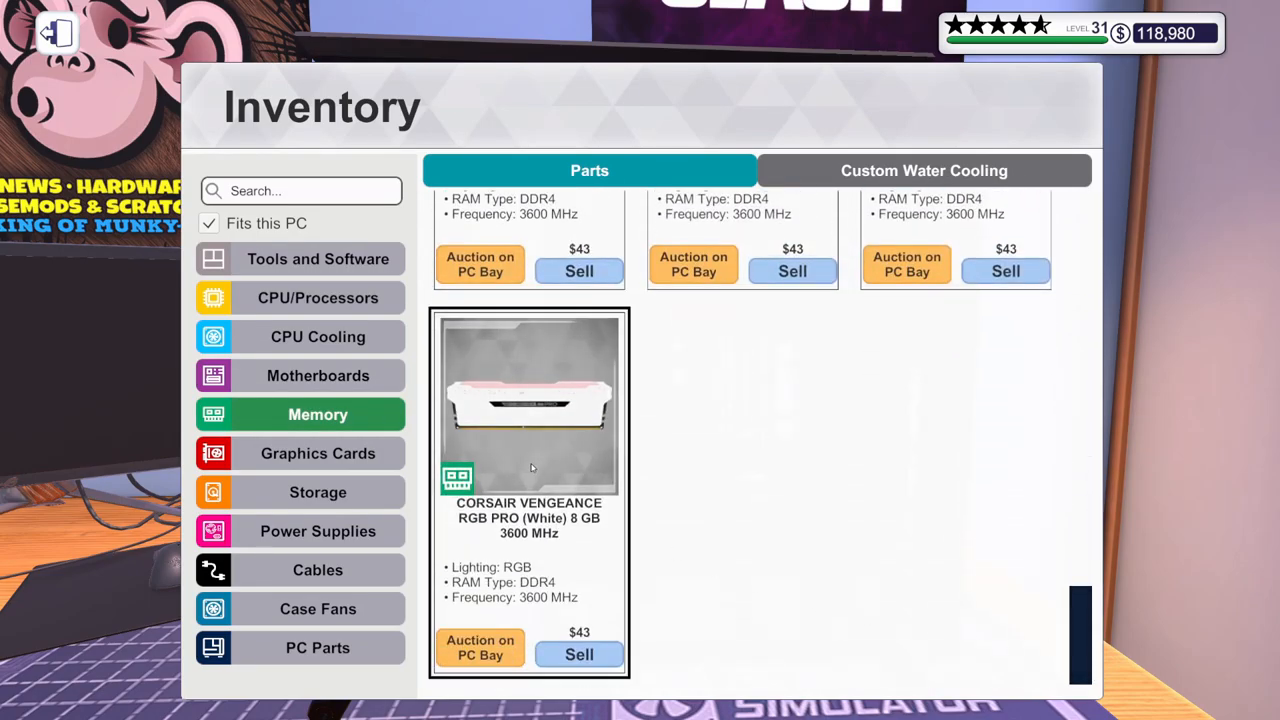
{"action": "left_click", "coordinate": [532, 468]}
{"action": "key", "text": "2"}
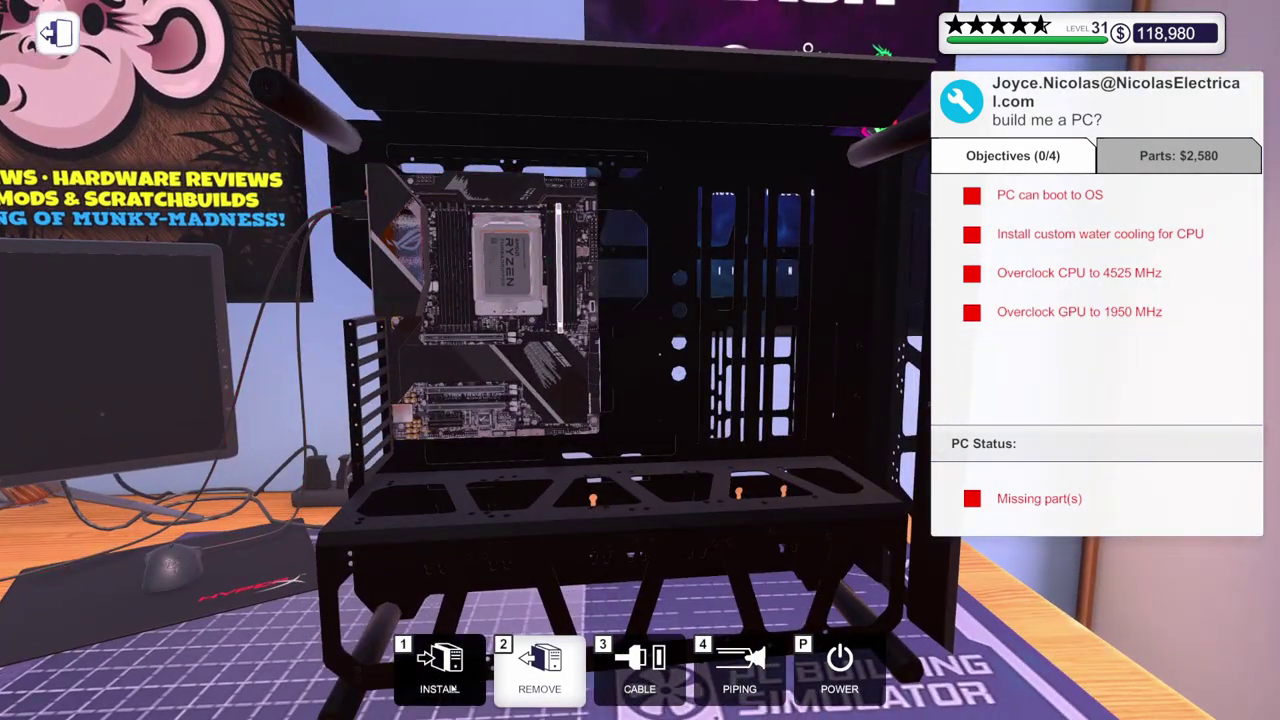
{"action": "left_click", "coordinate": [452, 688]}
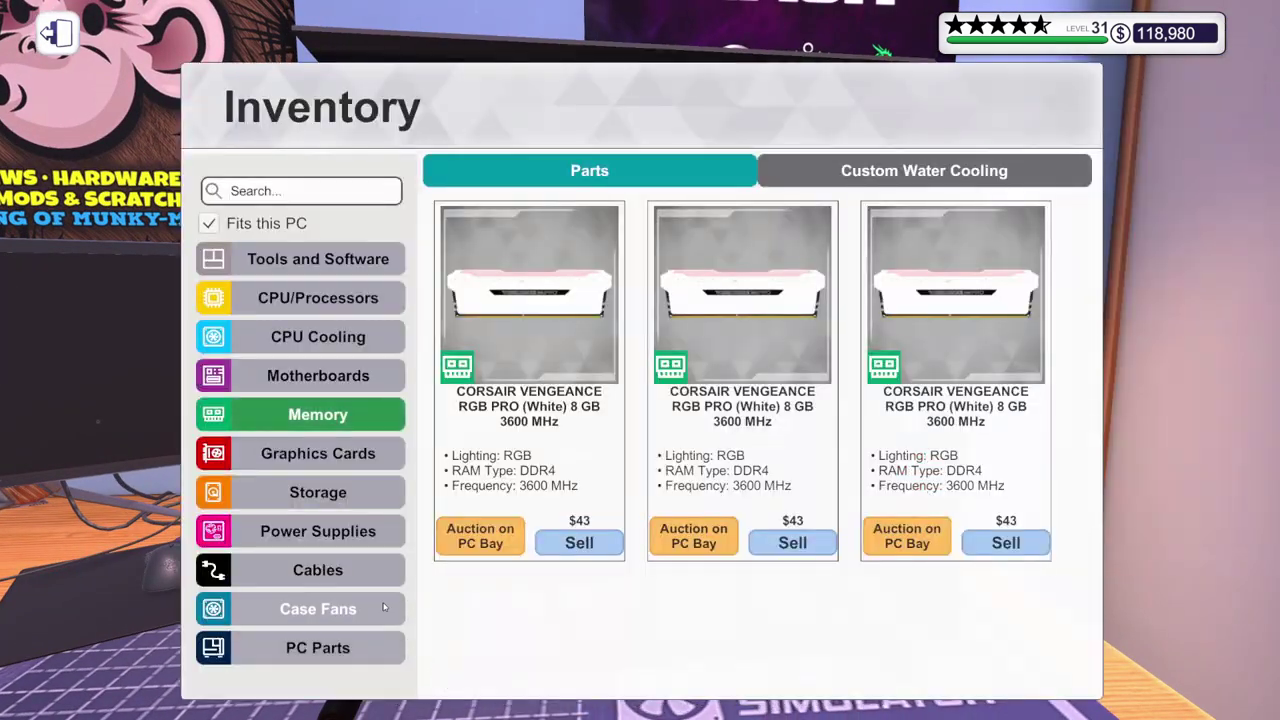
{"action": "left_click", "coordinate": [586, 443]}
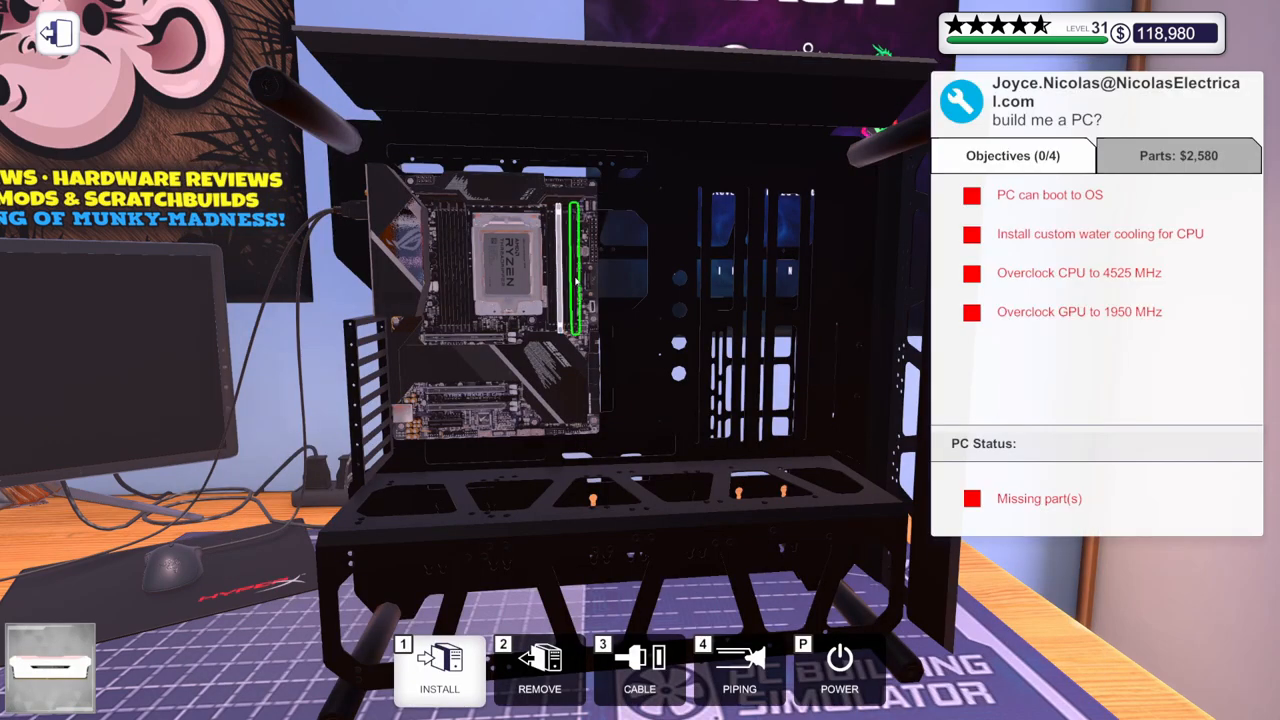
{"action": "right_click", "coordinate": [575, 280]}
Step: Fill the remaining DIMM slots with the last two Corsair Vengeance RGB PRO sticks
{"action": "left_click", "coordinate": [440, 665]}
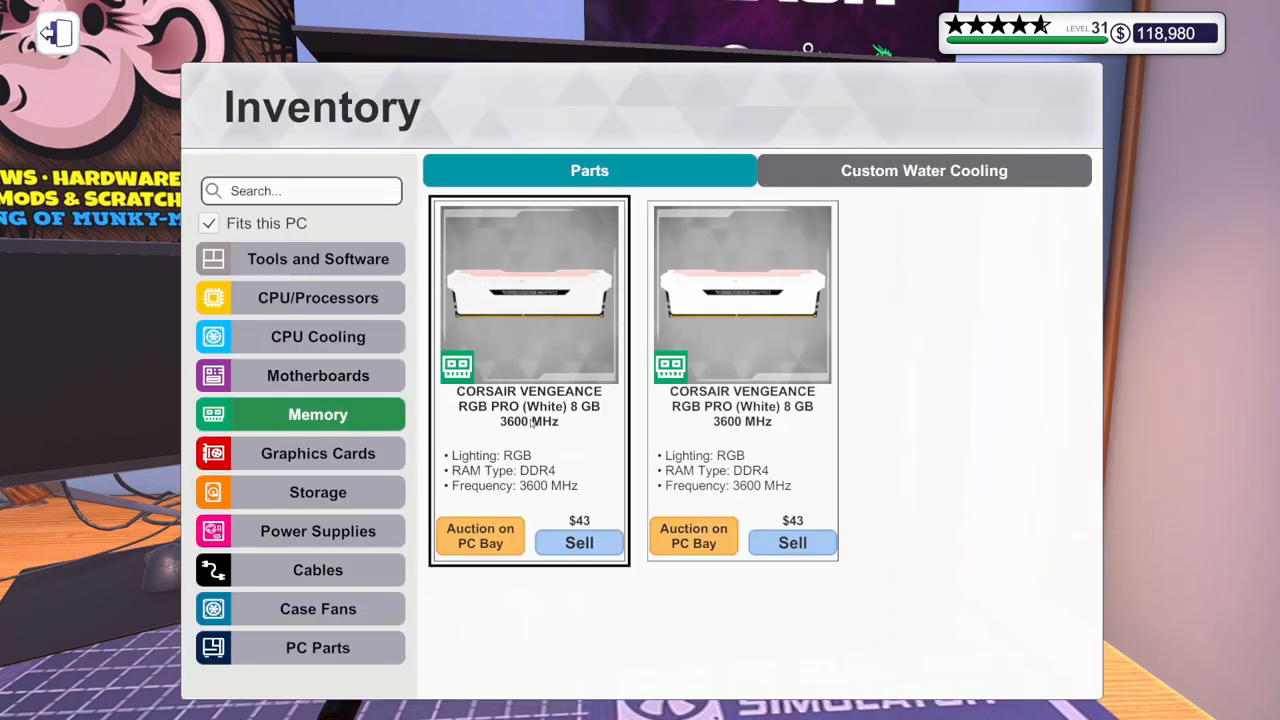
{"action": "left_click", "coordinate": [530, 421]}
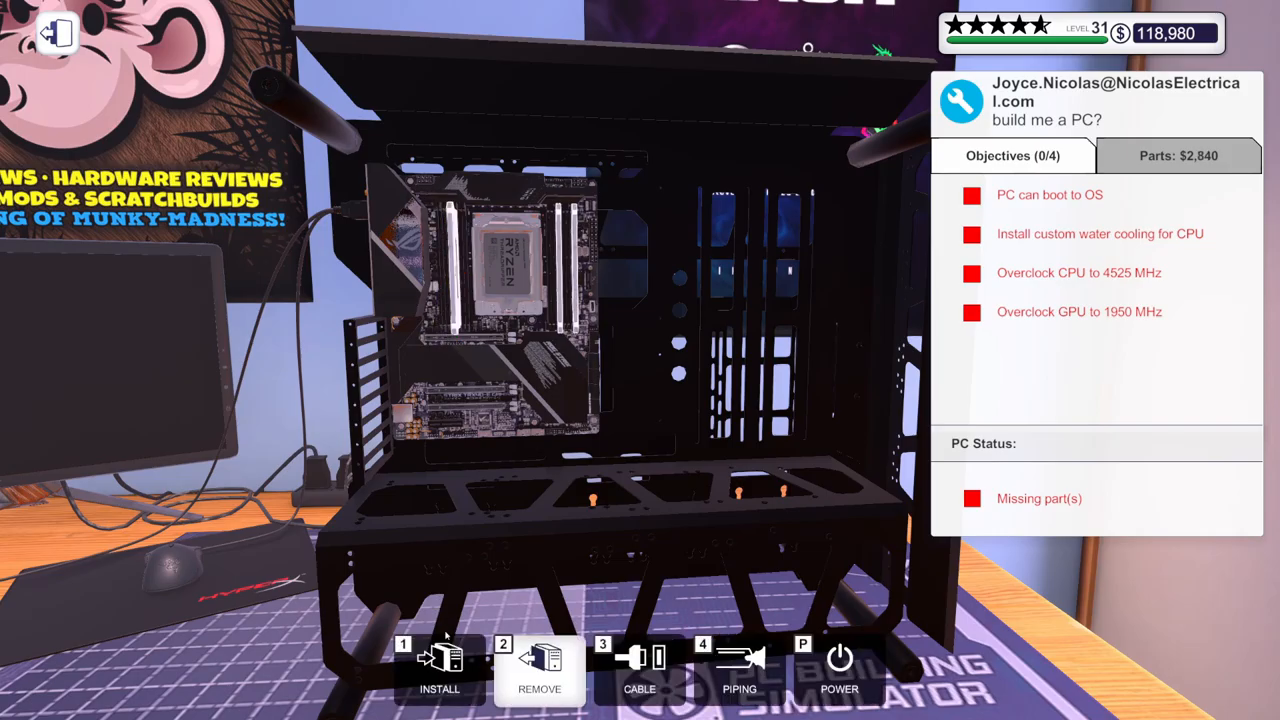
{"action": "left_click", "coordinate": [440, 660]}
{"action": "left_click", "coordinate": [530, 400]}
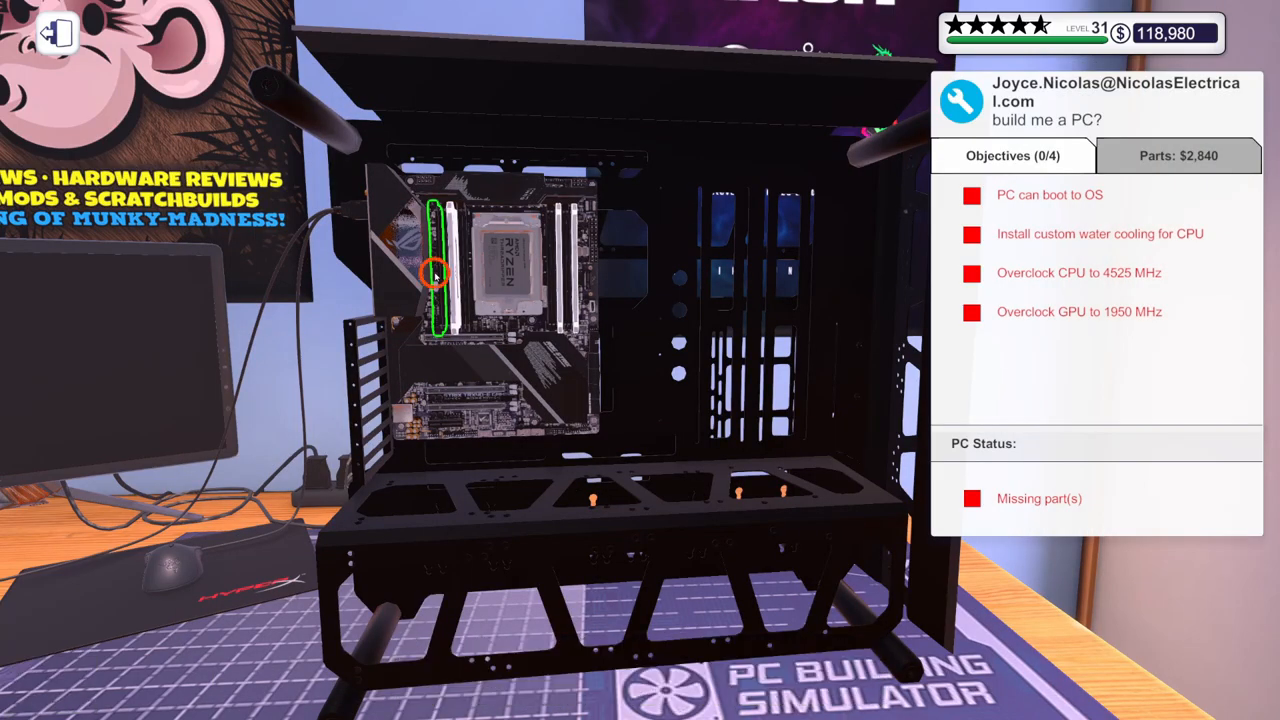
{"action": "left_click", "coordinate": [437, 275]}
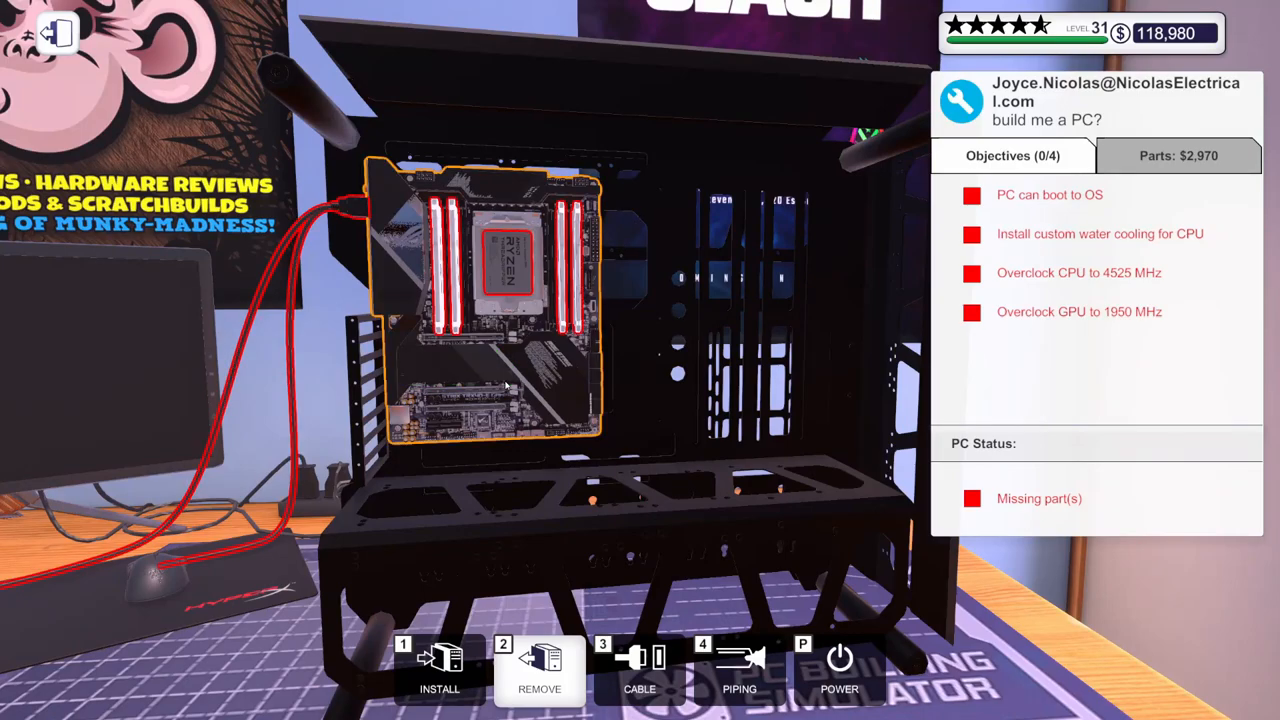
Step: Apply thermal paste to the Threadripper from Tools and Software
{"action": "left_click", "coordinate": [444, 688]}
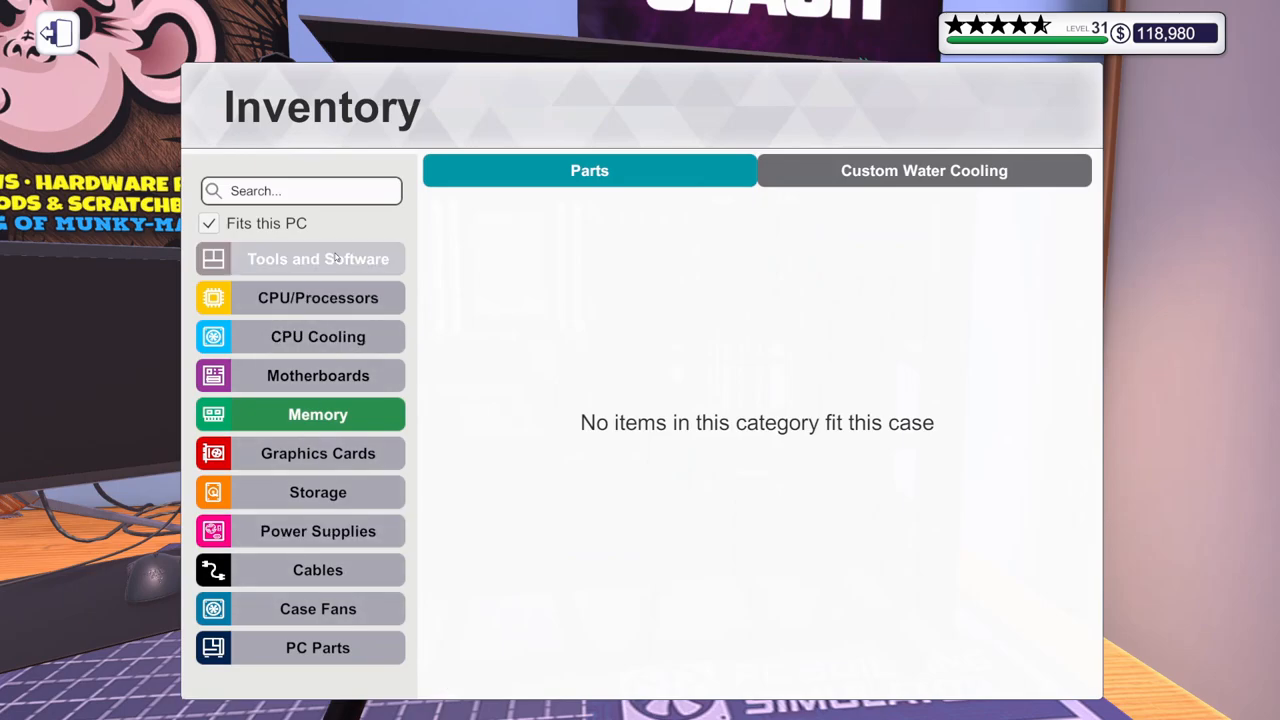
{"action": "left_click", "coordinate": [314, 257]}
{"action": "left_click", "coordinate": [551, 394]}
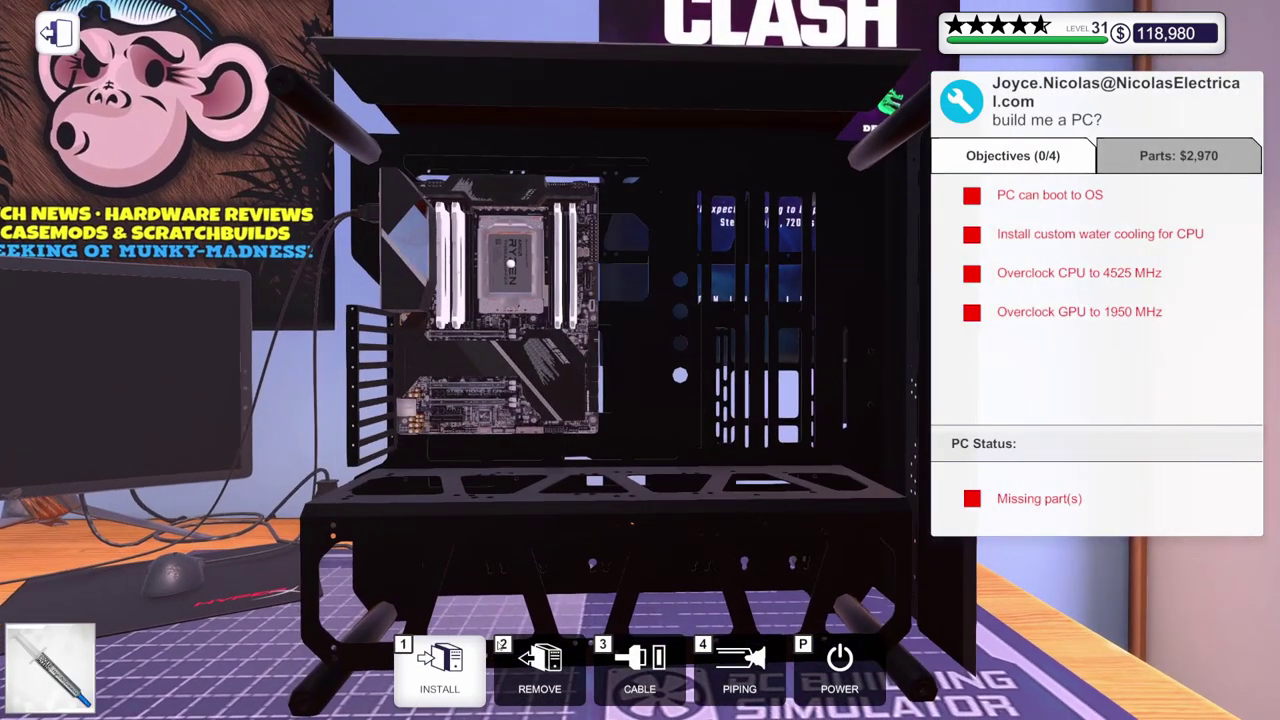
{"action": "left_click", "coordinate": [423, 698]}
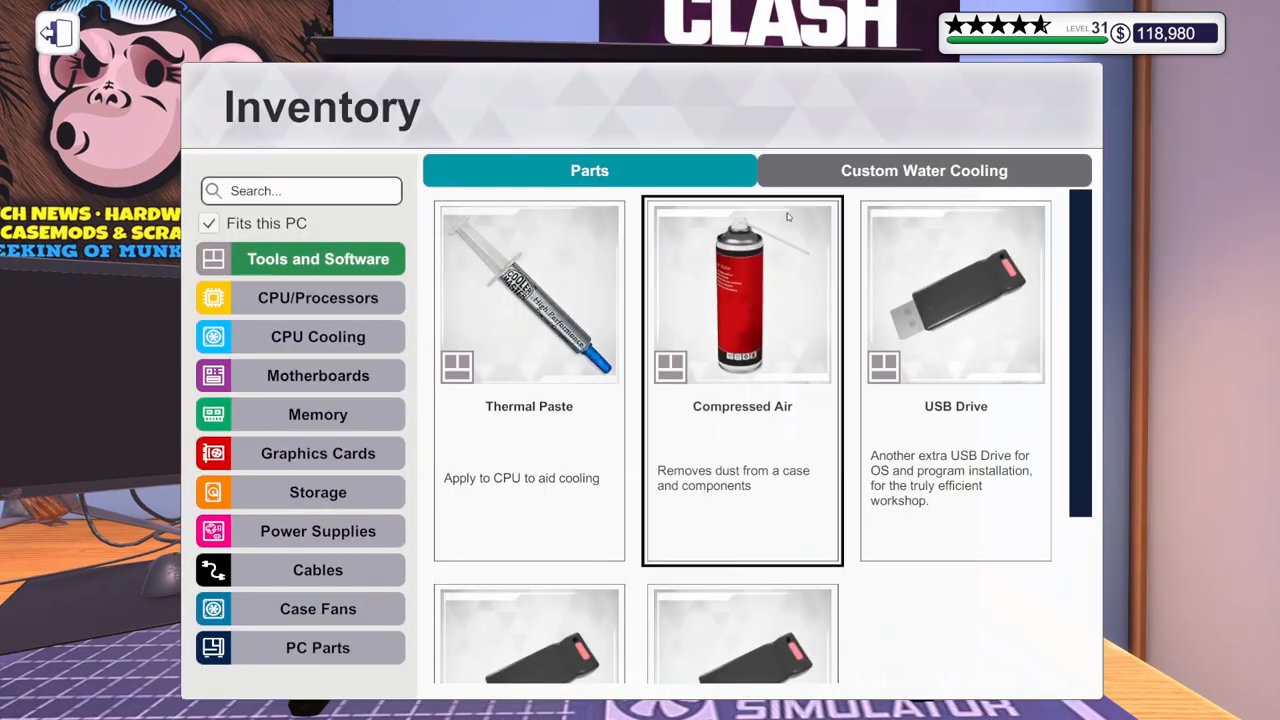
{"action": "left_click", "coordinate": [920, 171]}
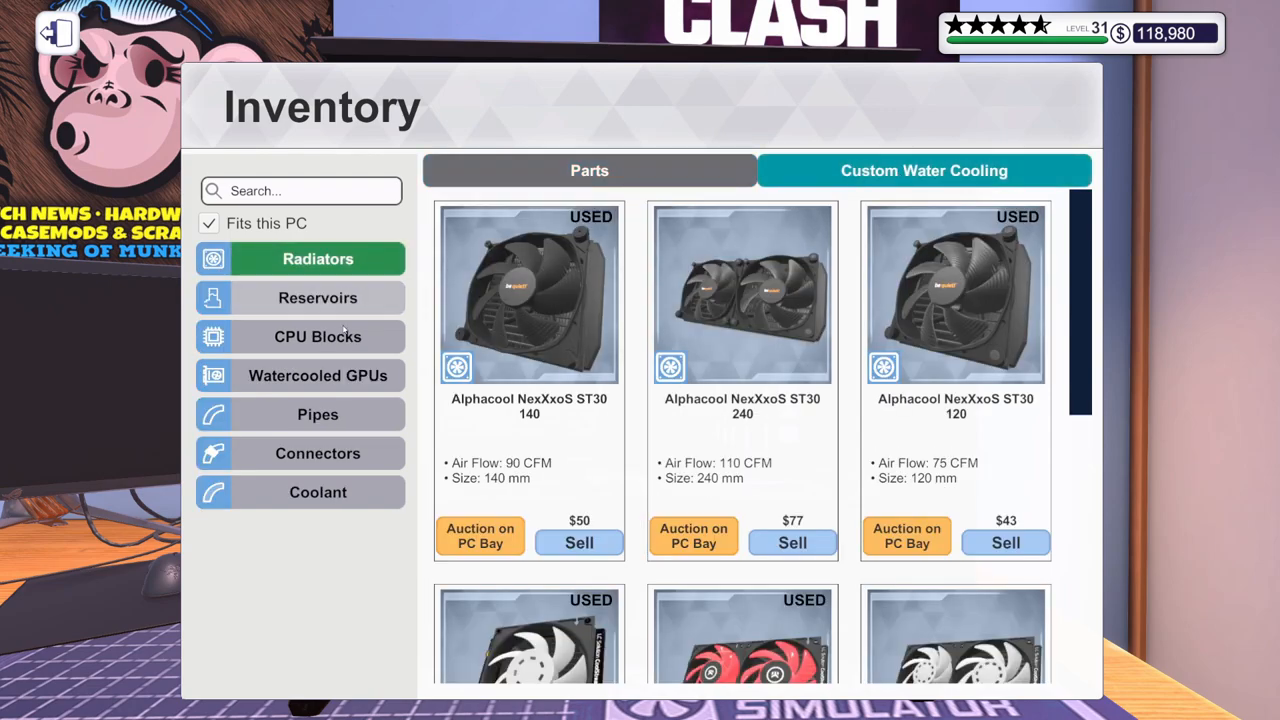
Step: Mount the Corsair Hydro X XC9 RGB sTR4 water block on the CPU
{"action": "left_click", "coordinate": [340, 337]}
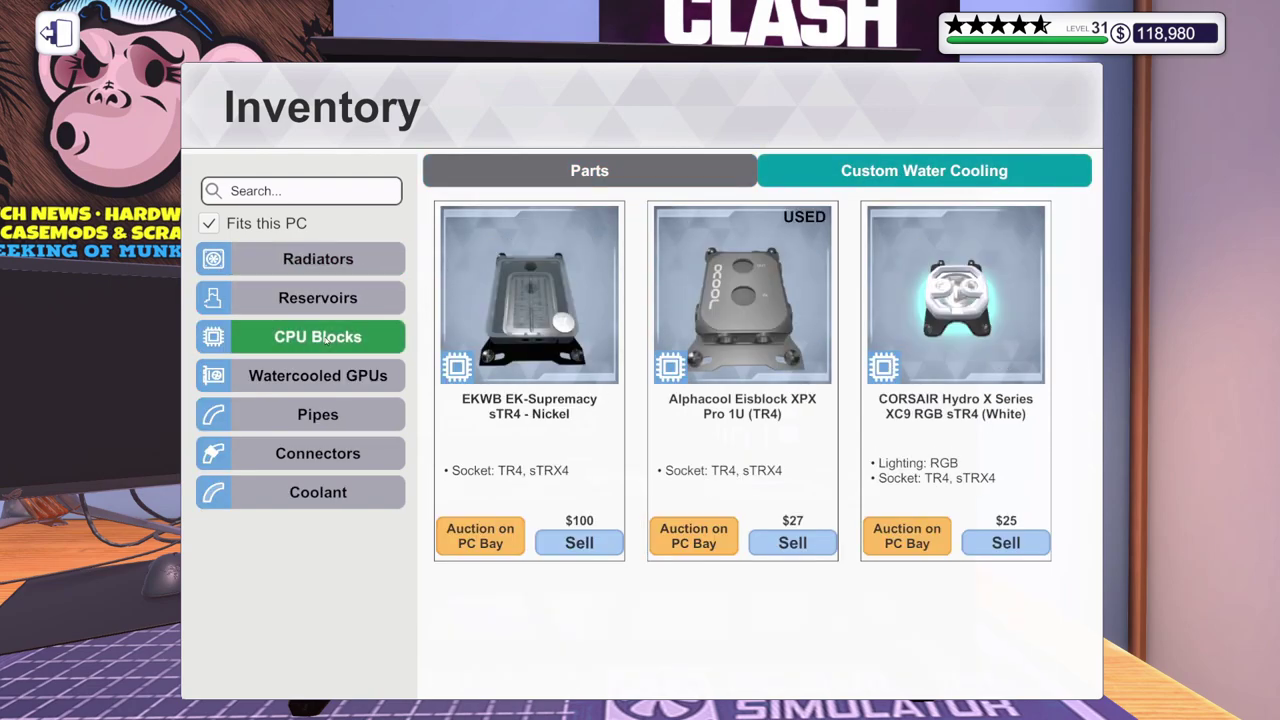
{"action": "left_click", "coordinate": [976, 453]}
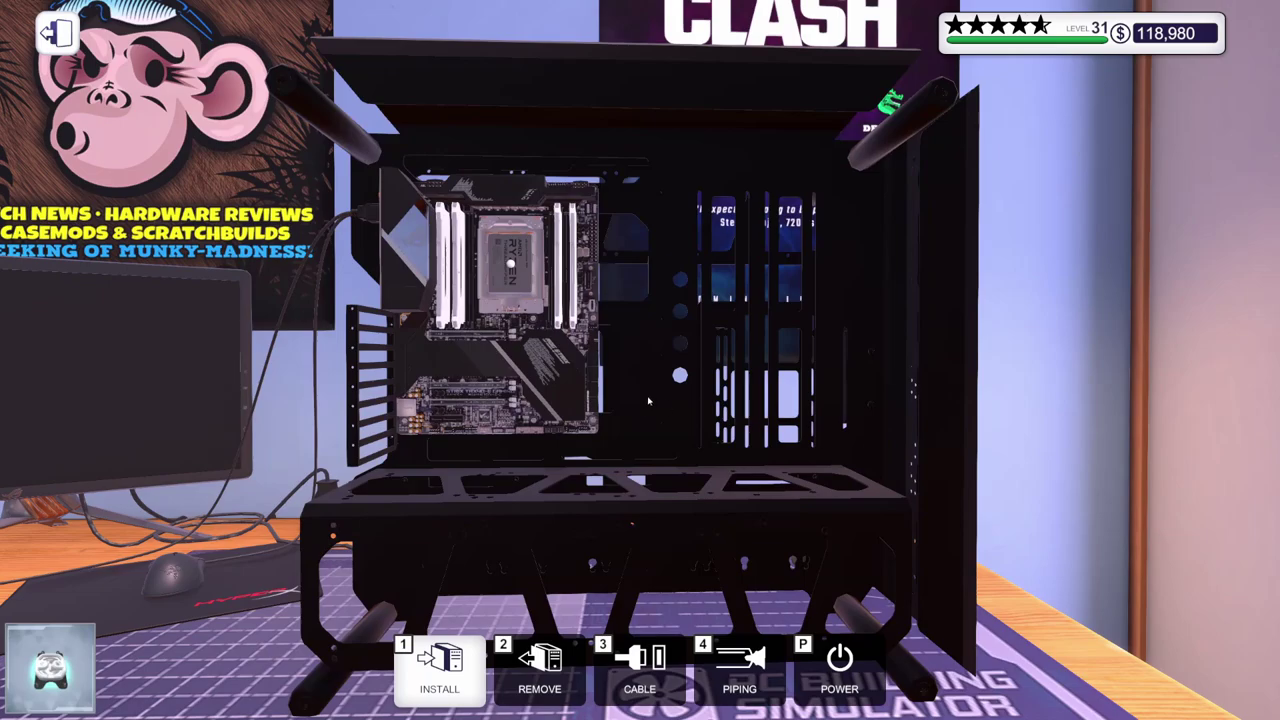
{"action": "key", "text": "Tab"}
{"action": "left_click", "coordinate": [537, 307]}
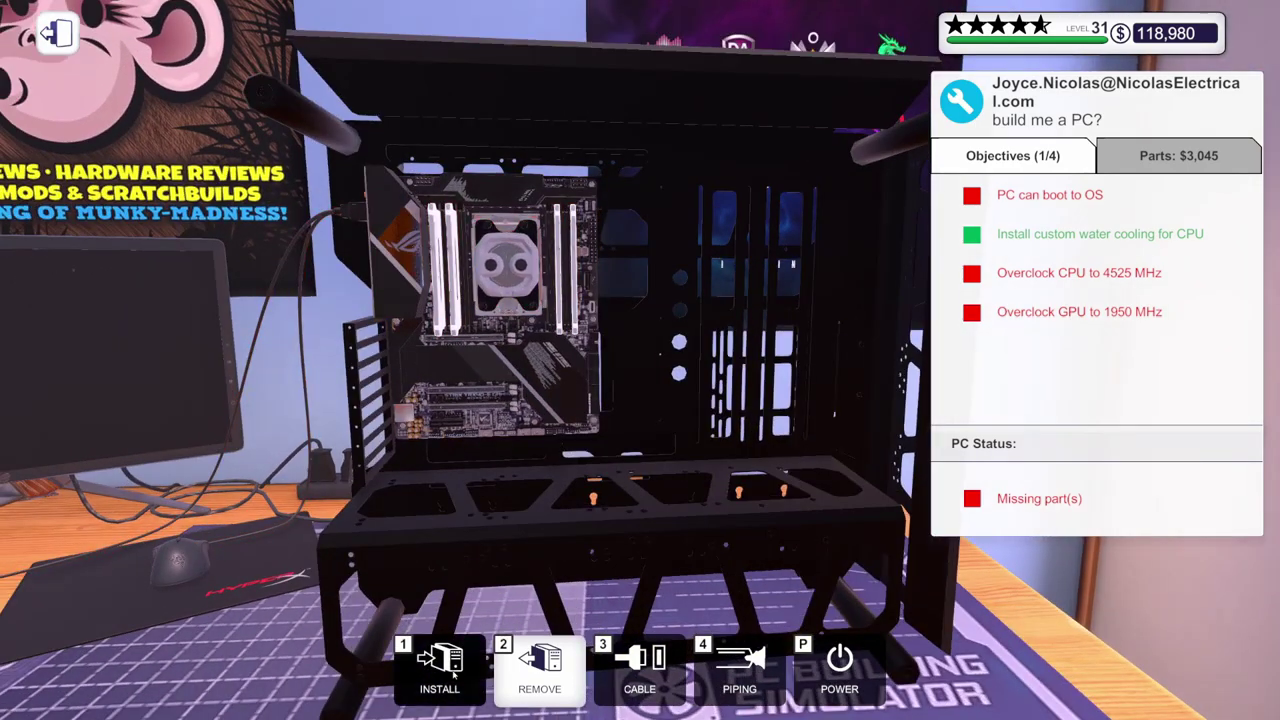
{"action": "left_click", "coordinate": [453, 677]}
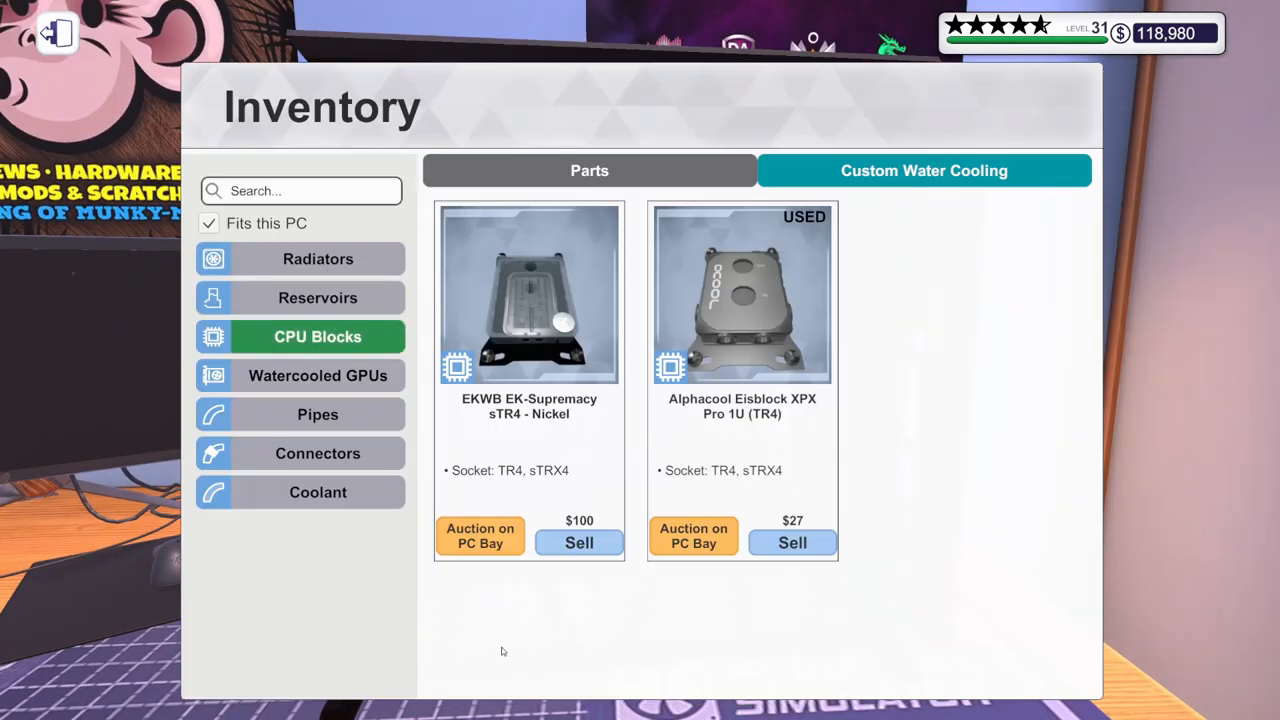
Step: Mount a Corsair Hydro X XR7 480 radiator in the case floor
{"action": "left_click", "coordinate": [340, 266]}
{"action": "scroll", "coordinate": [1078, 307], "scroll_direction": "down", "scroll_amount": 3}
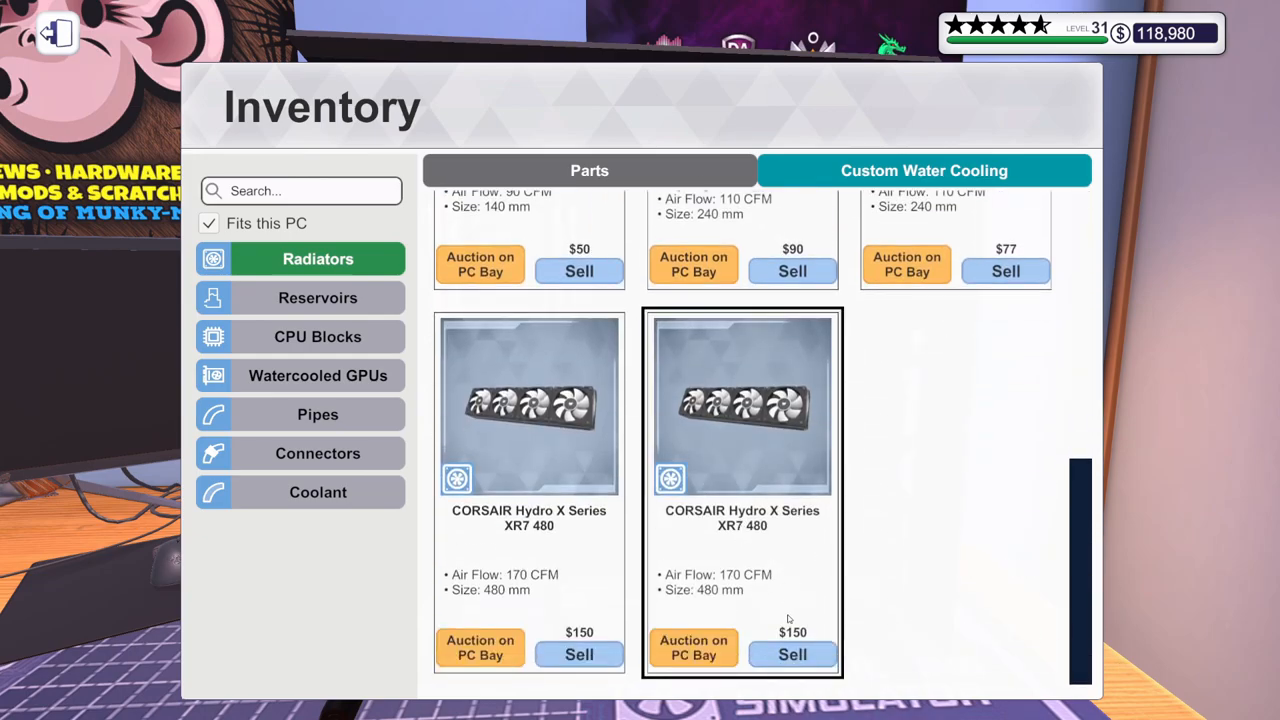
{"action": "left_click", "coordinate": [757, 530]}
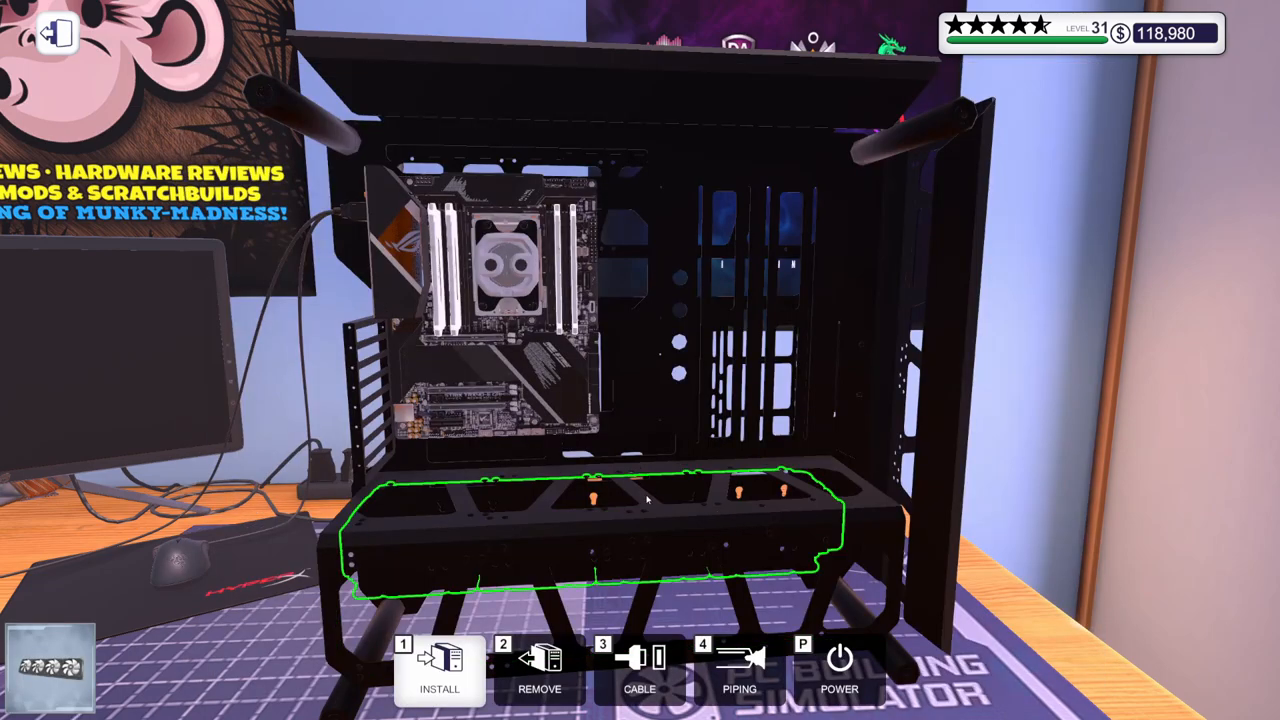
{"action": "key", "text": "Tab"}
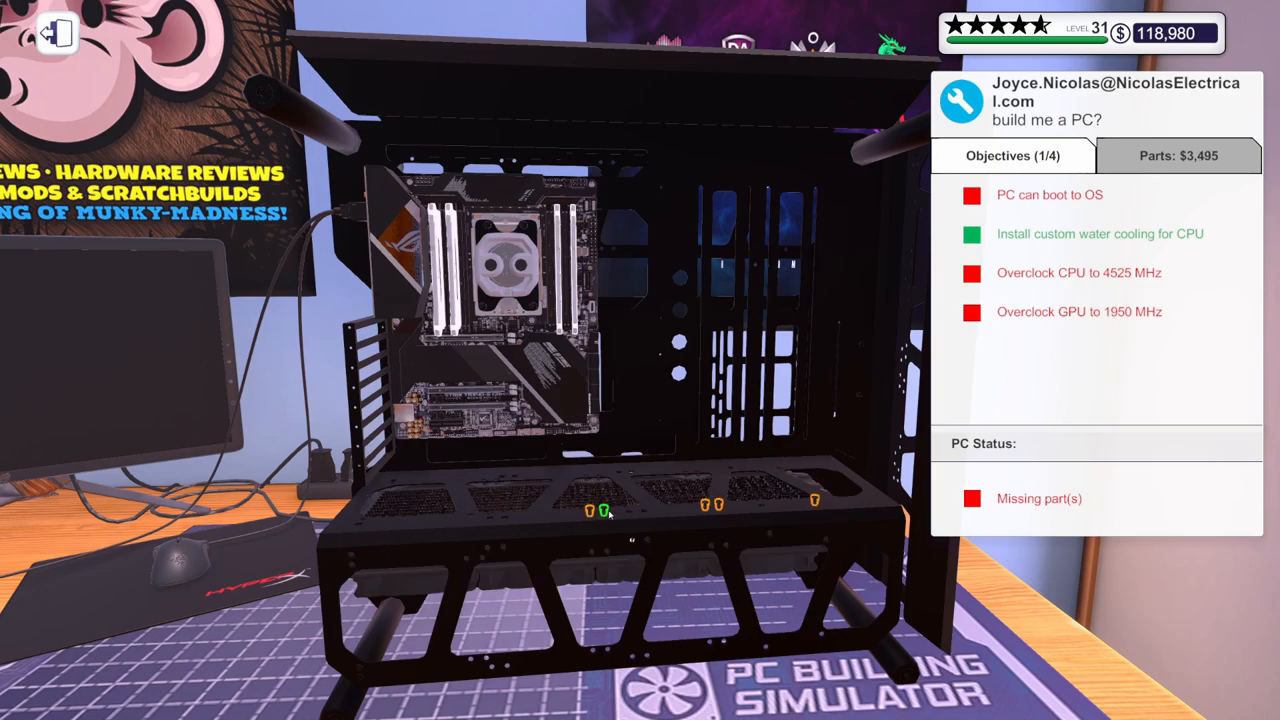
{"action": "left_click_drag", "start_coordinate": [748, 510], "coordinate": [748, 560]}
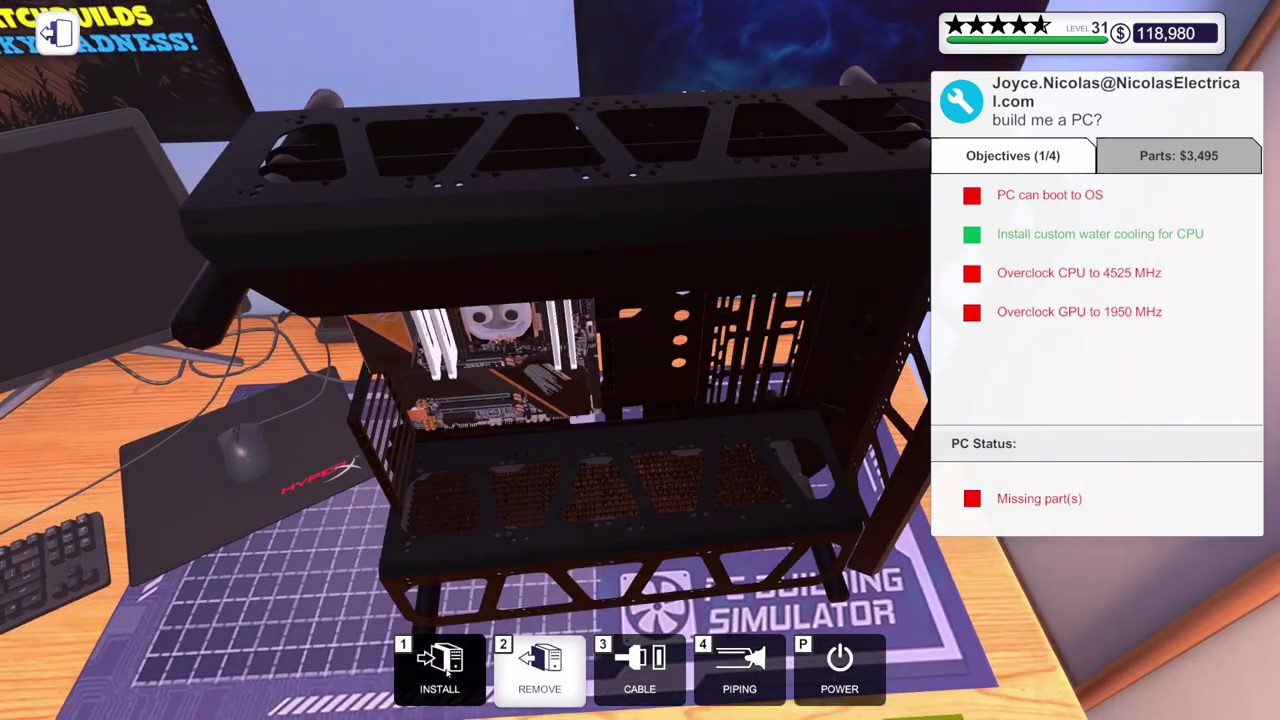
Step: Mount a second Corsair XR7 480 radiator on top of the case
{"action": "left_click", "coordinate": [440, 665]}
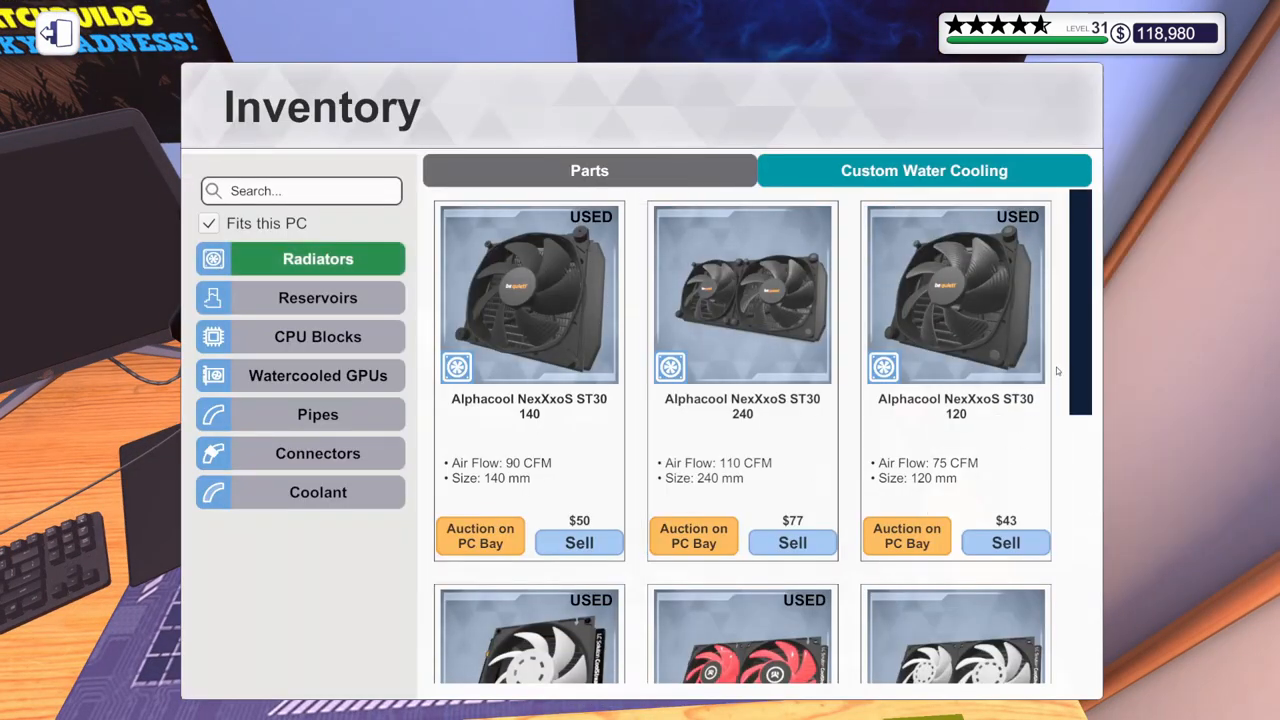
{"action": "scroll", "coordinate": [1100, 500], "scroll_direction": "down", "scroll_amount": 3}
{"action": "scroll", "coordinate": [1100, 500], "scroll_direction": "down", "scroll_amount": 3}
{"action": "left_click", "coordinate": [571, 413]}
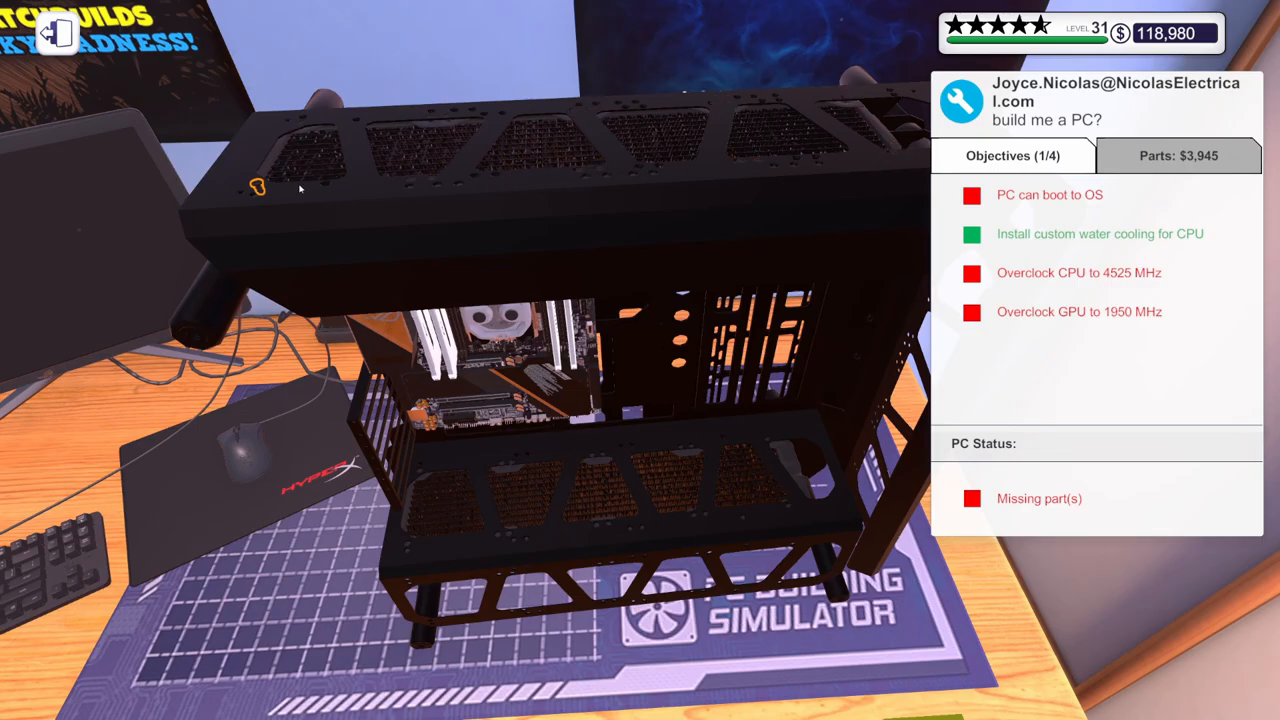
{"action": "left_click", "coordinate": [257, 187]}
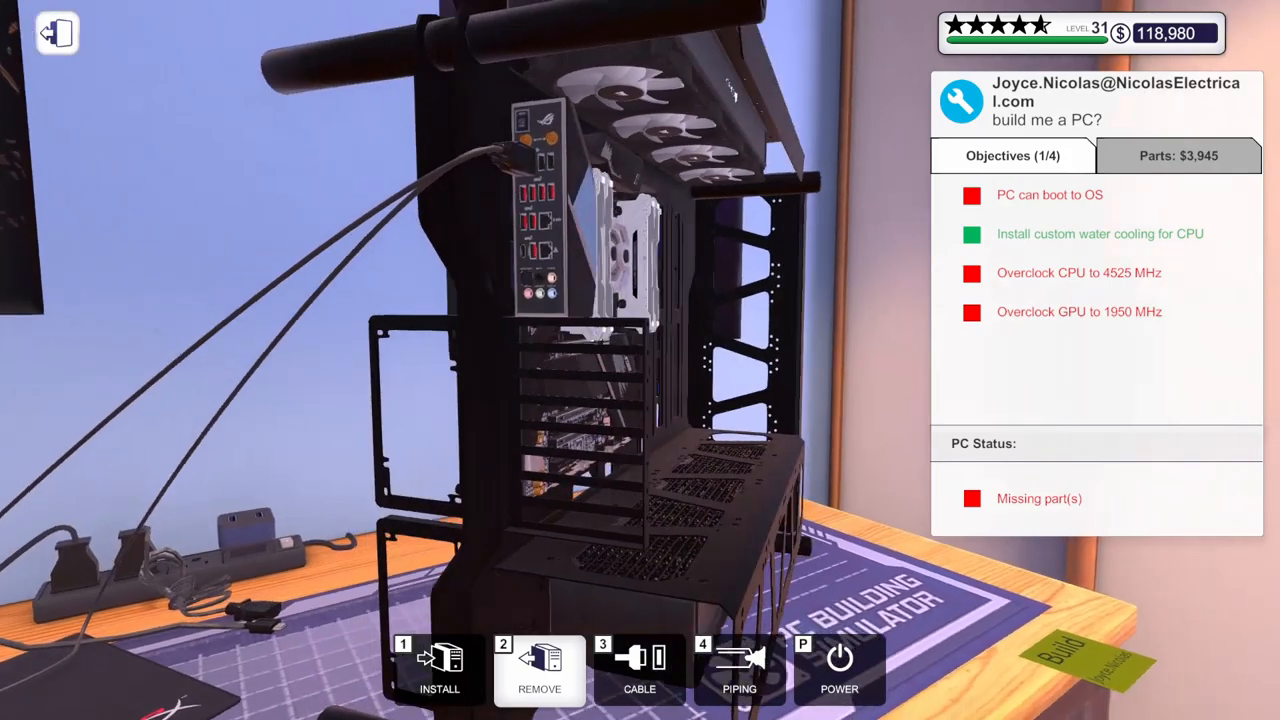
{"action": "left_click_drag", "start_coordinate": [735, 92], "coordinate": [411, 204]}
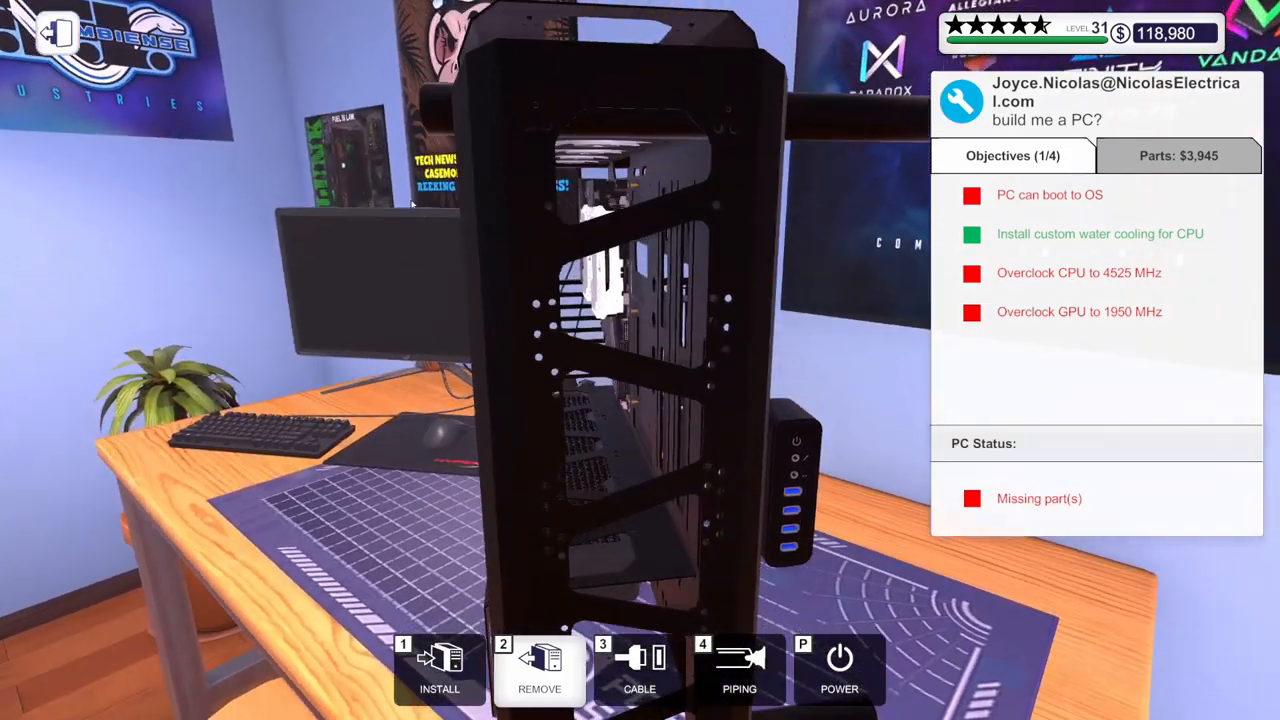
Step: Install Mortoni Heat Away RGB 120 fans at the top mount and a front slot
{"action": "left_click", "coordinate": [448, 665]}
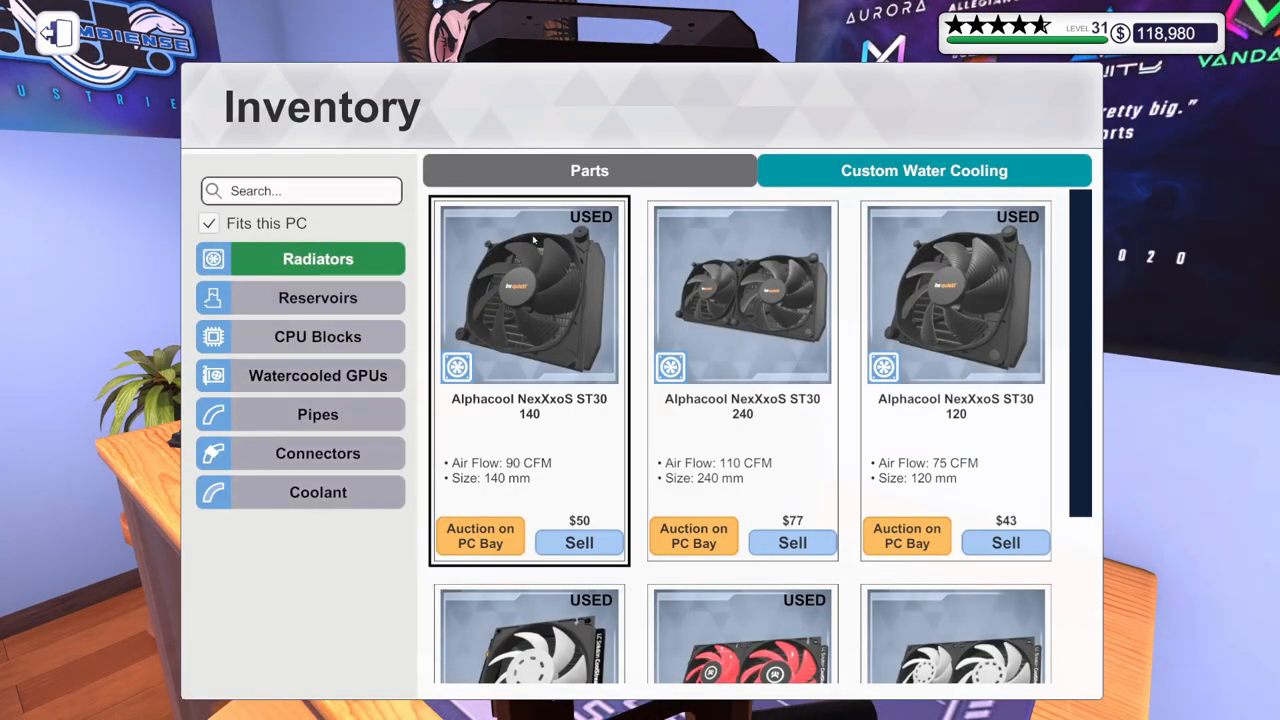
{"action": "left_click", "coordinate": [589, 170]}
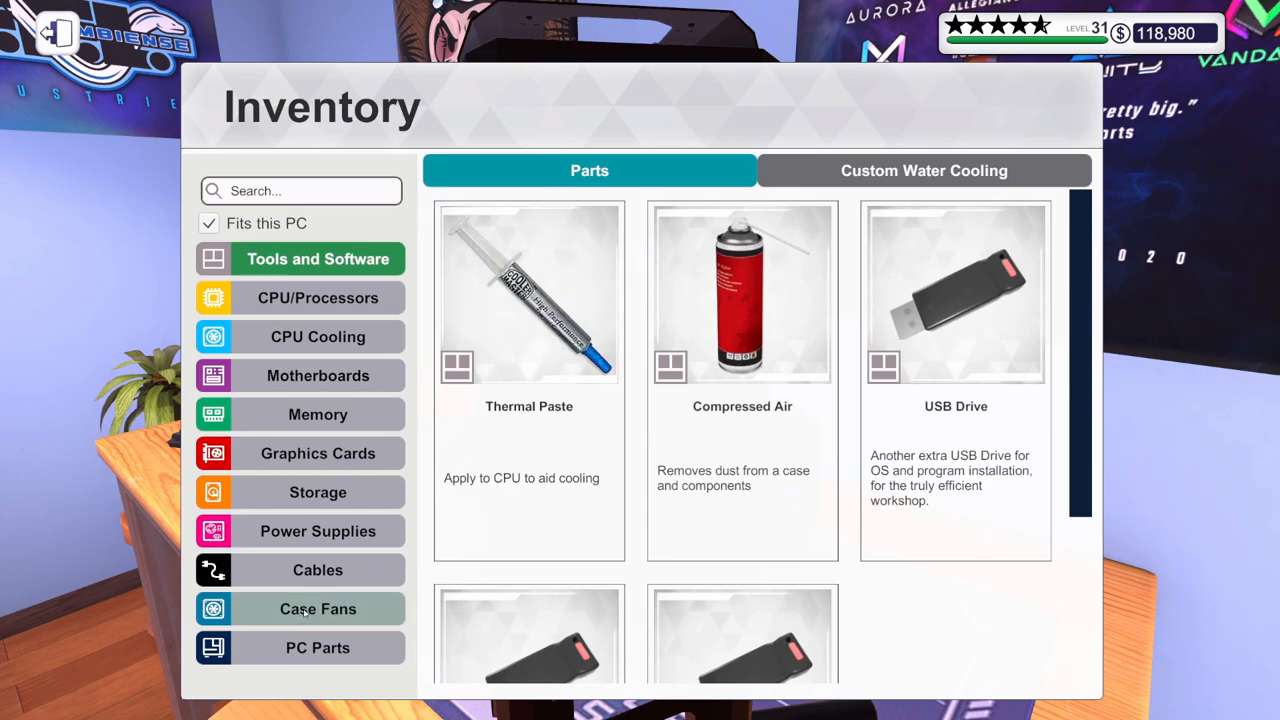
{"action": "left_click", "coordinate": [250, 619]}
{"action": "mouse_move", "coordinate": [1080, 215]}
{"action": "left_mouse_down"}
{"action": "mouse_move", "coordinate": [1069, 638]}
{"action": "mouse_move", "coordinate": [1034, 691]}
{"action": "left_mouse_up"}
{"action": "left_click", "coordinate": [716, 420]}
{"action": "left_click", "coordinate": [660, 278]}
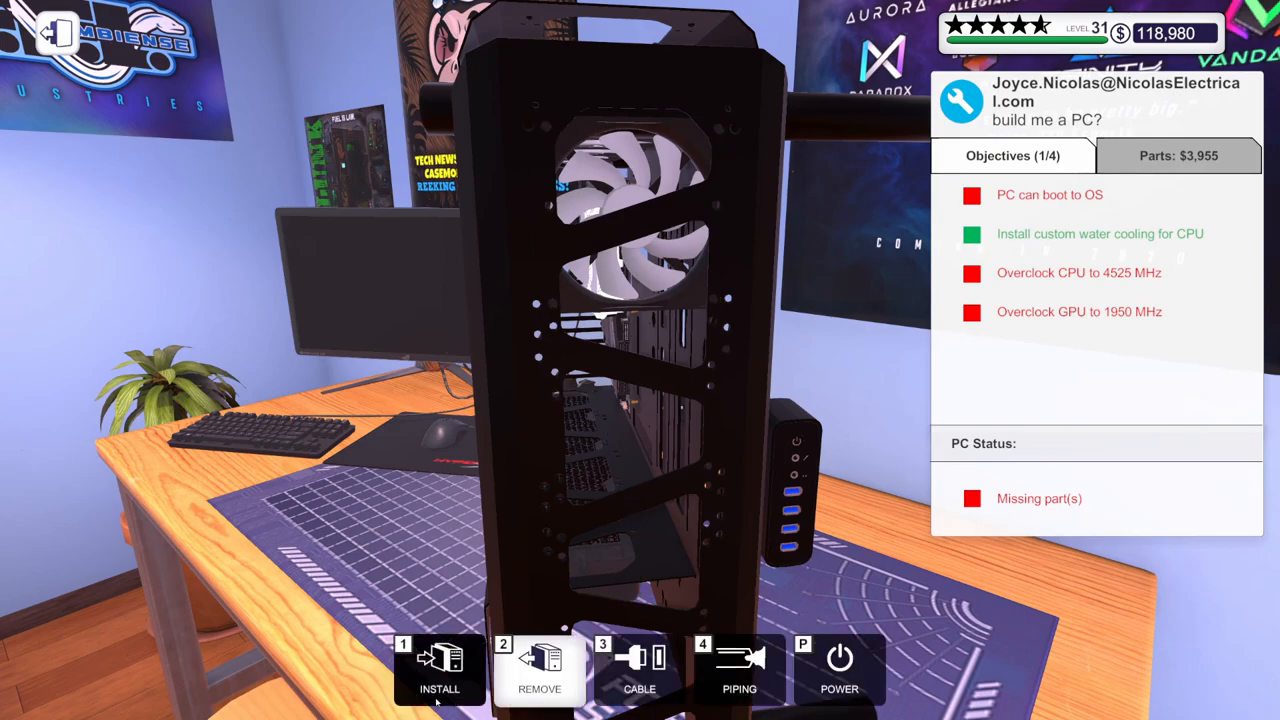
{"action": "left_click", "coordinate": [439, 695]}
{"action": "scroll", "coordinate": [760, 320], "scroll_direction": "down", "scroll_amount": 5}
{"action": "scroll", "coordinate": [620, 400], "scroll_direction": "down", "scroll_amount": 5}
{"action": "left_click", "coordinate": [560, 443]}
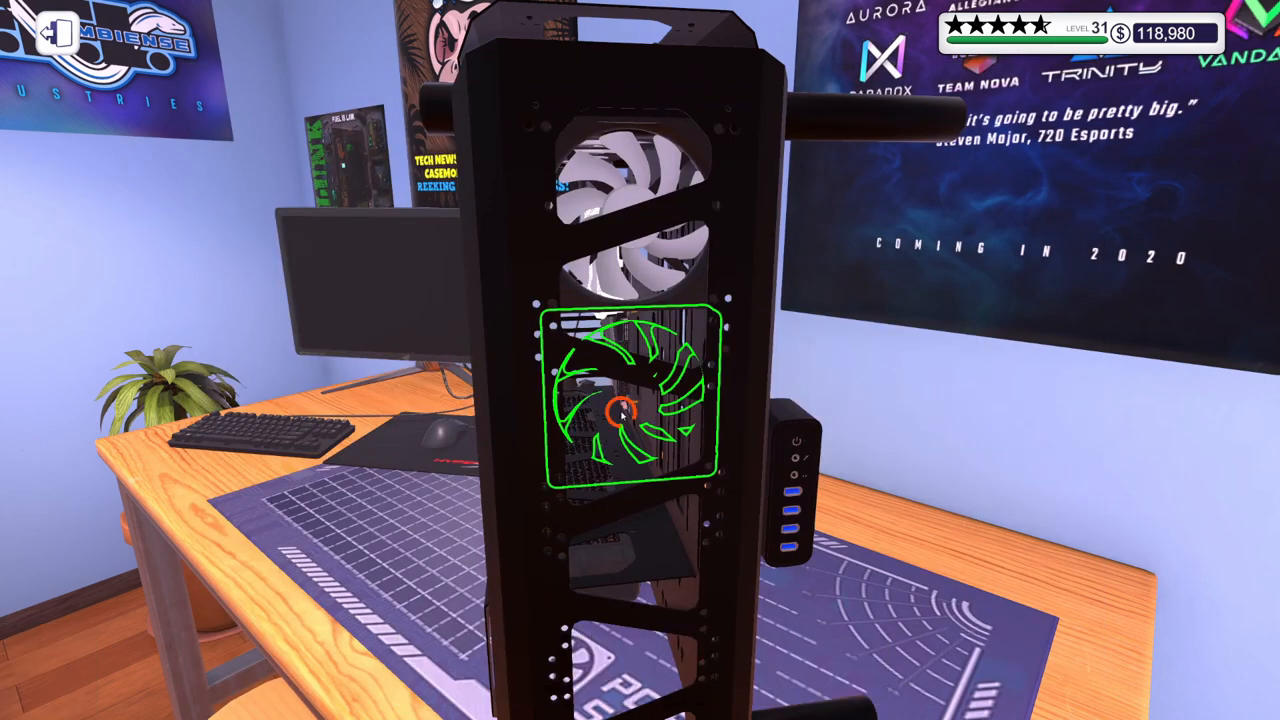
{"action": "left_click", "coordinate": [545, 335]}
{"action": "key", "text": "2"}
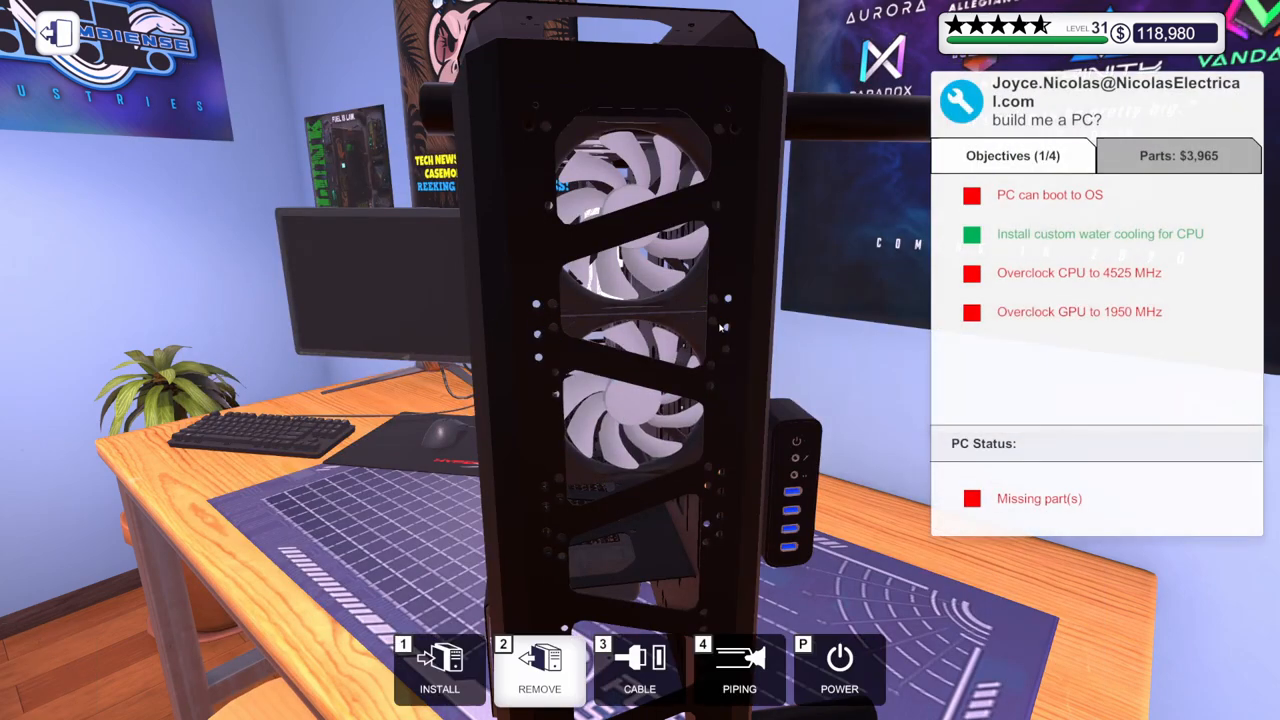
Step: Fit two more Heat Away RGB fans in the lower front slots, parts total $3,985
{"action": "key", "text": "1"}
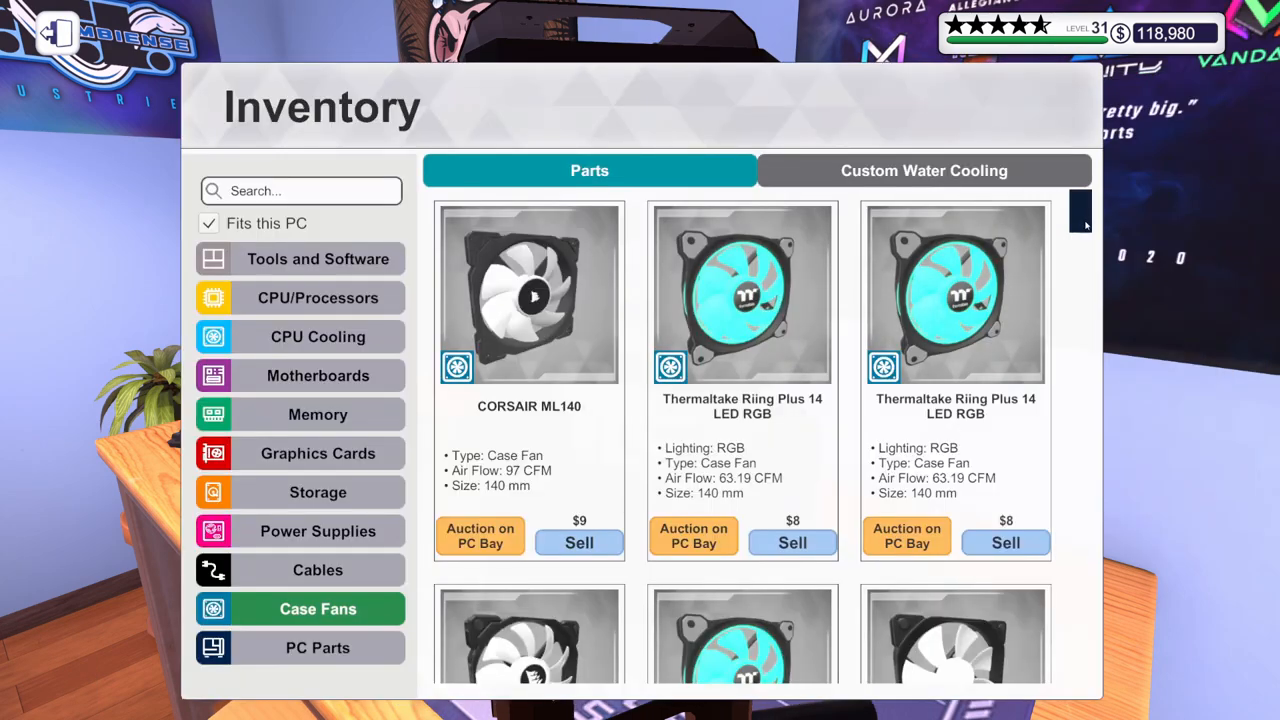
{"action": "scroll", "coordinate": [887, 500], "scroll_direction": "down", "scroll_amount": 5}
{"action": "left_click", "coordinate": [887, 503]}
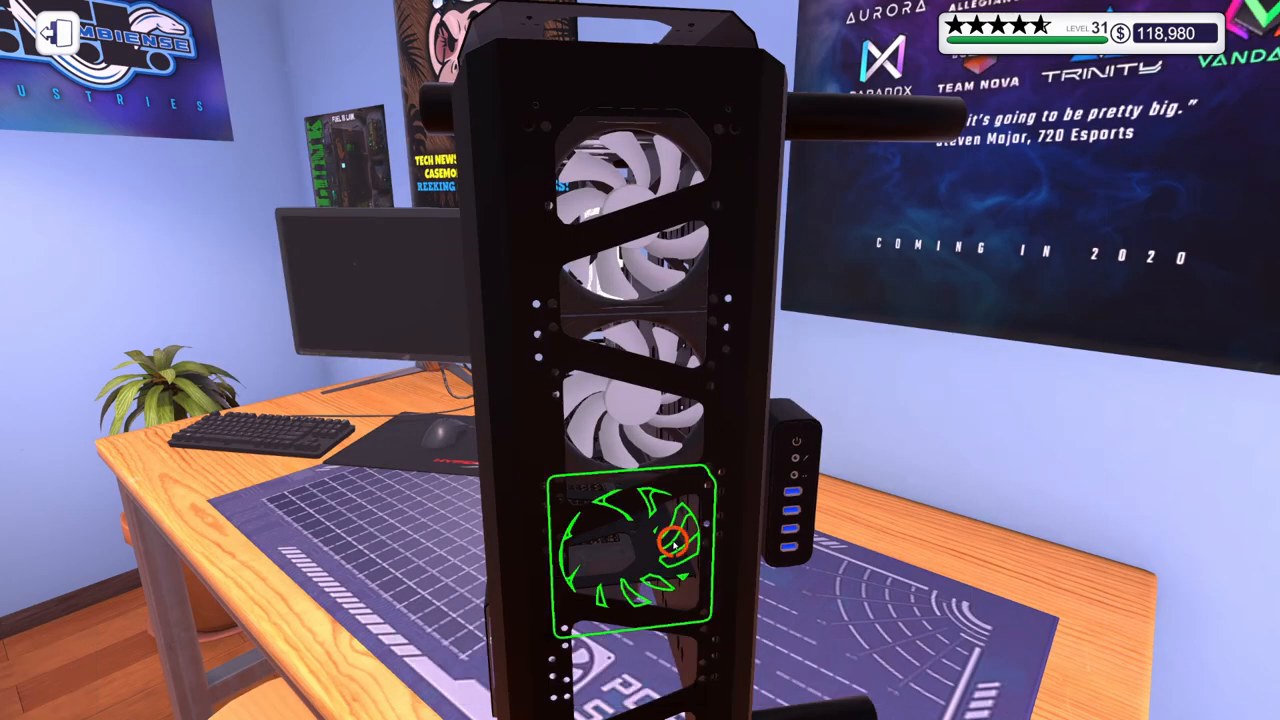
{"action": "left_click", "coordinate": [557, 530]}
{"action": "key", "text": "2"}
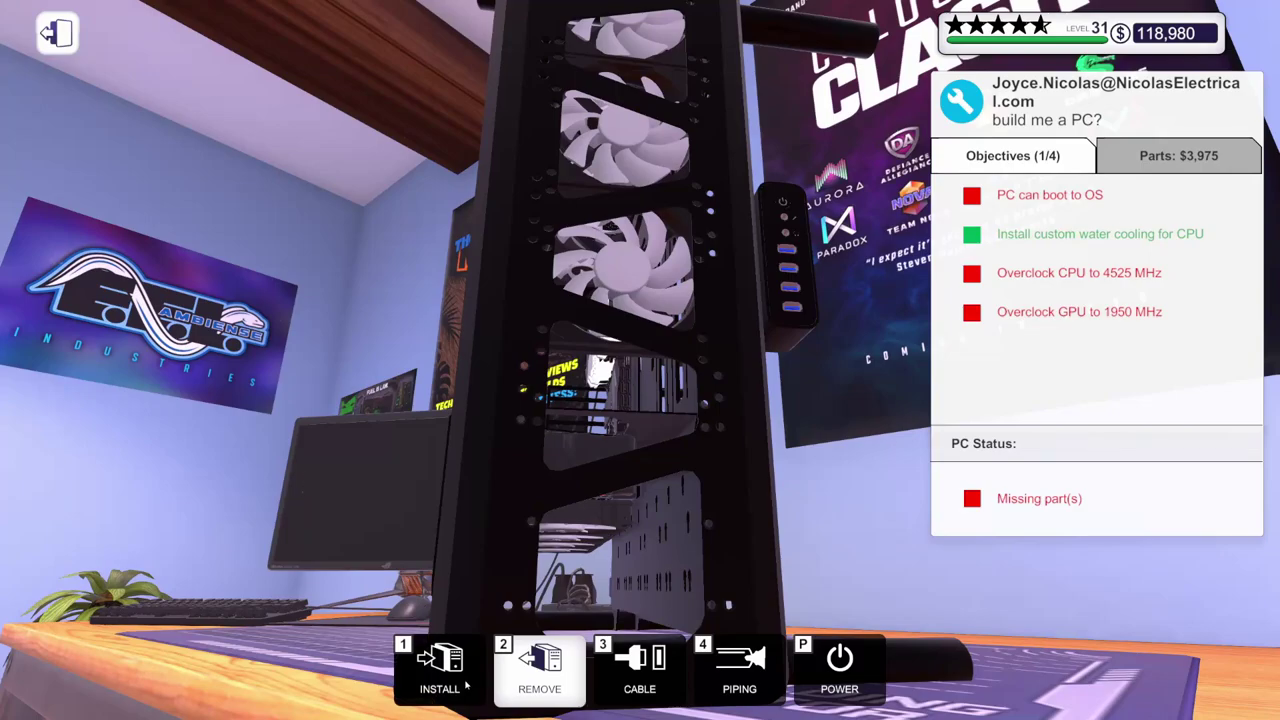
{"action": "left_click", "coordinate": [466, 684]}
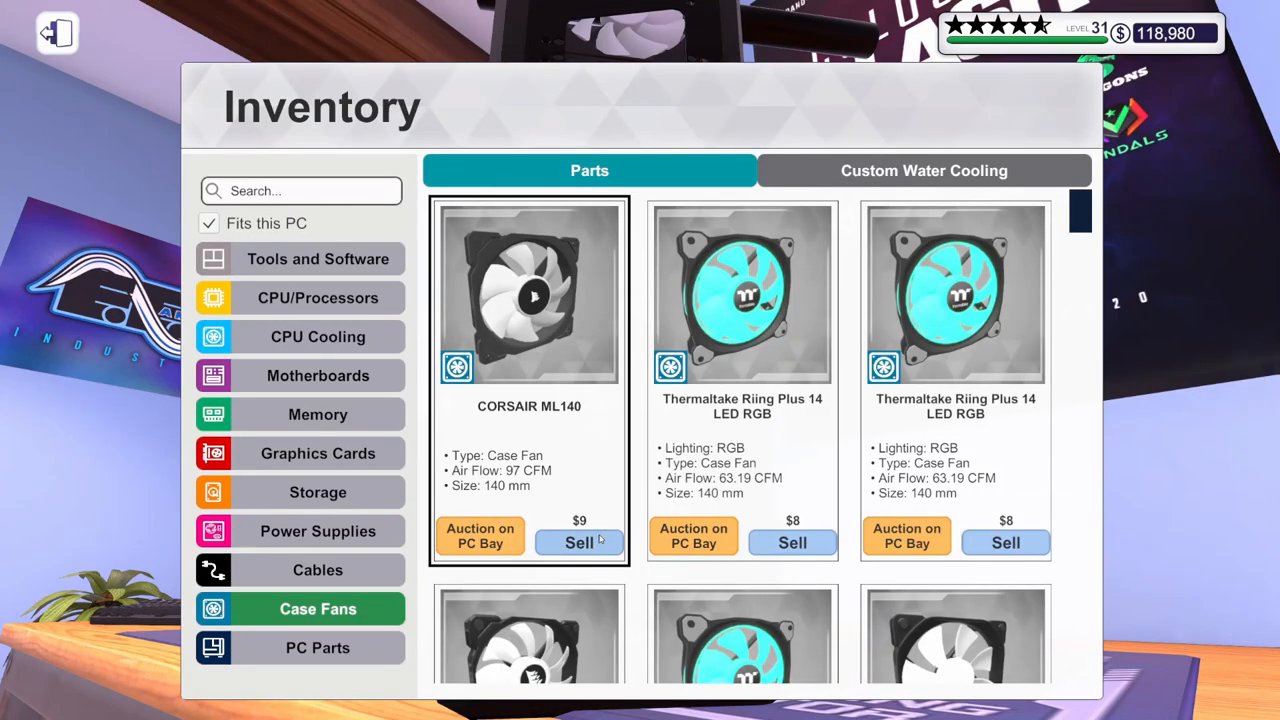
{"action": "scroll", "coordinate": [1037, 704], "scroll_direction": "down", "scroll_amount": 5}
{"action": "scroll", "coordinate": [1037, 704], "scroll_direction": "down", "scroll_amount": 5}
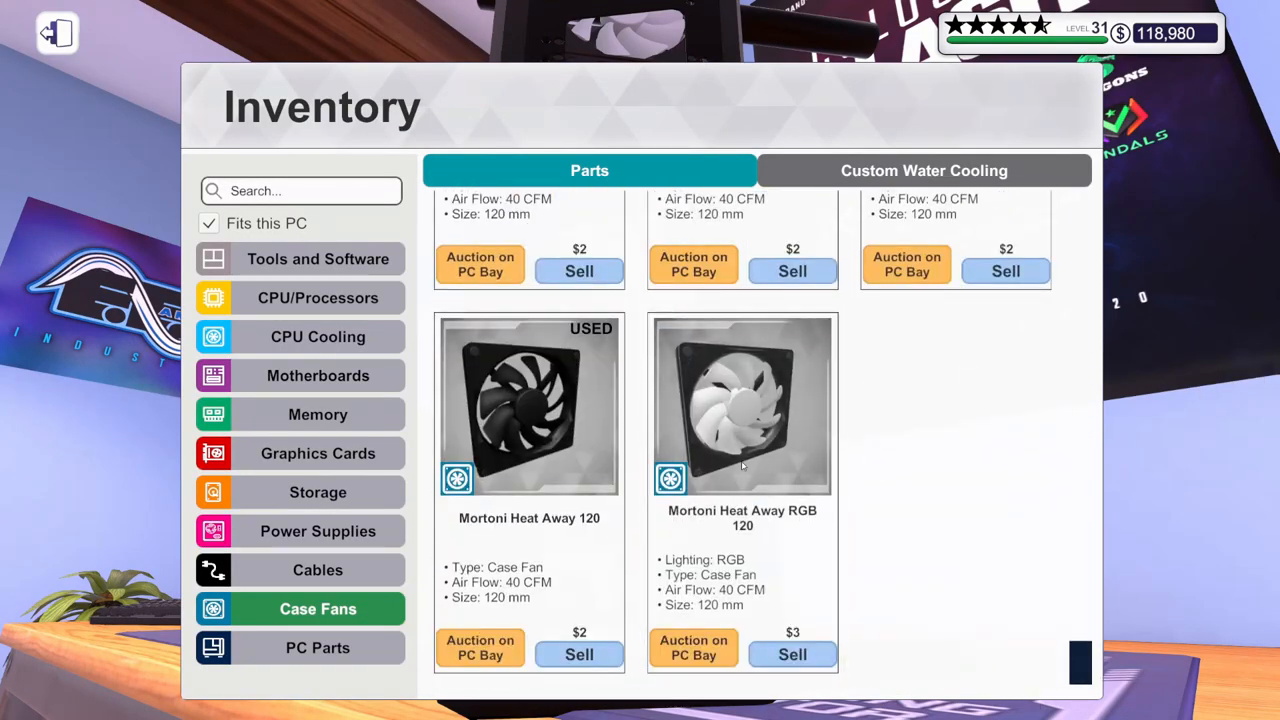
{"action": "left_click", "coordinate": [742, 420]}
{"action": "left_click", "coordinate": [541, 360]}
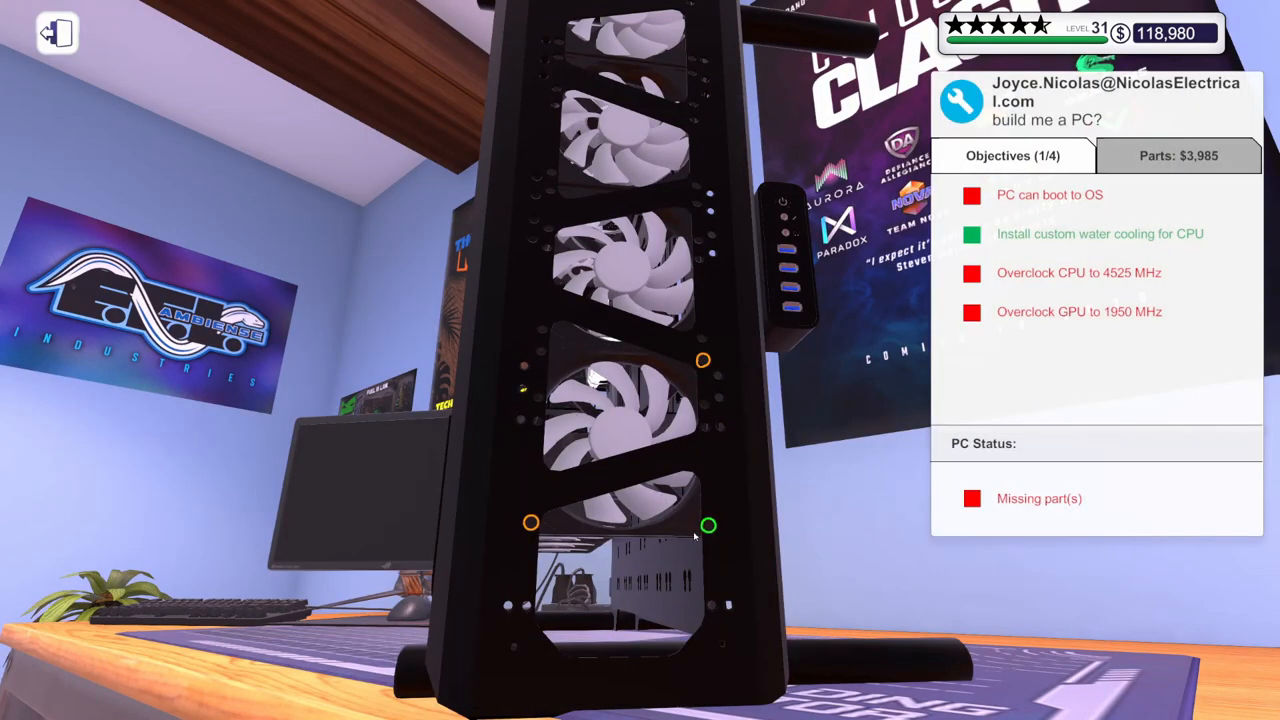
{"action": "key", "text": "2"}
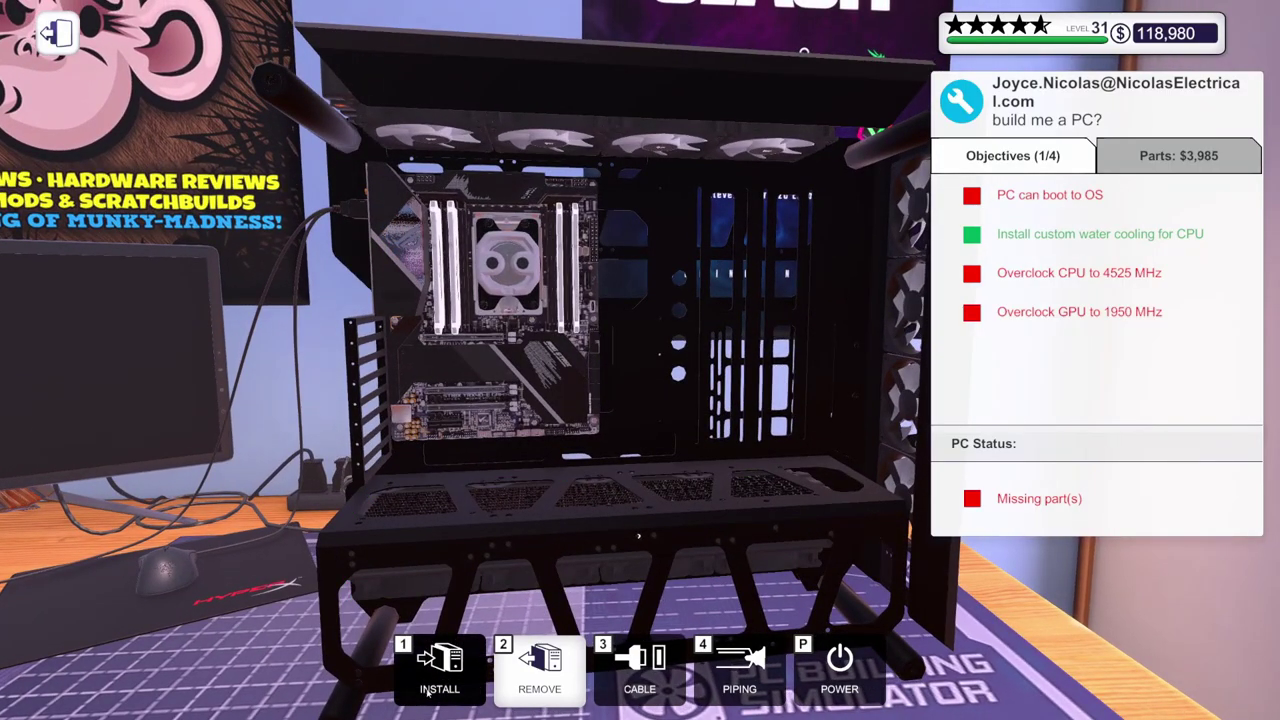
Step: Place the Alphacool Eisbecher D5 250mm Acetal reservoir beside the motherboard
{"action": "left_click", "coordinate": [428, 693]}
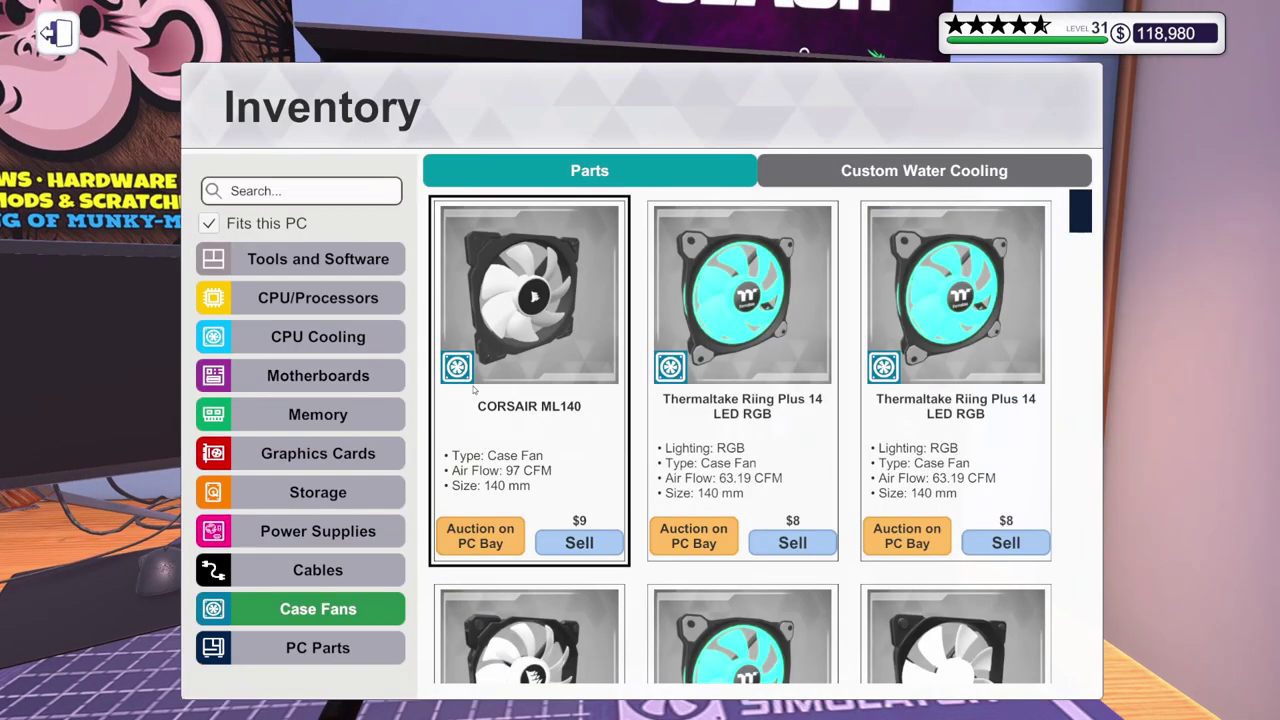
{"action": "left_click", "coordinate": [830, 180]}
{"action": "left_click", "coordinate": [340, 300]}
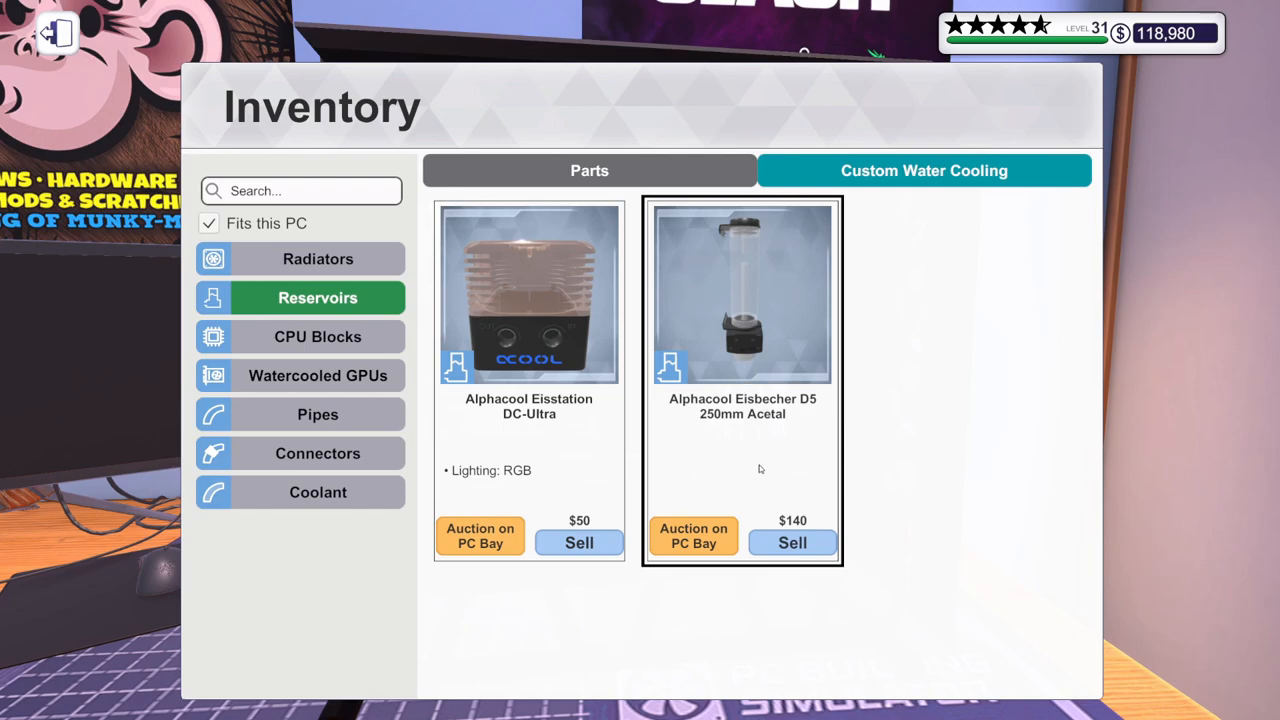
{"action": "left_click", "coordinate": [764, 373]}
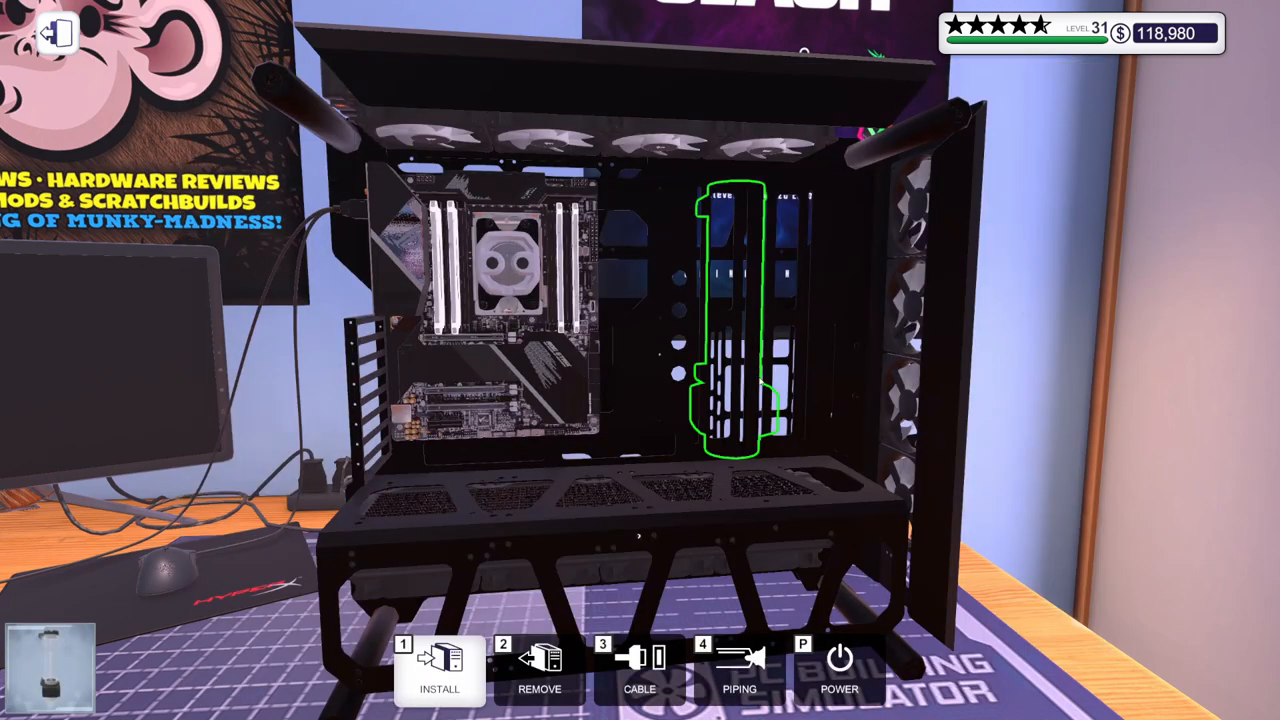
{"action": "left_click", "coordinate": [760, 385]}
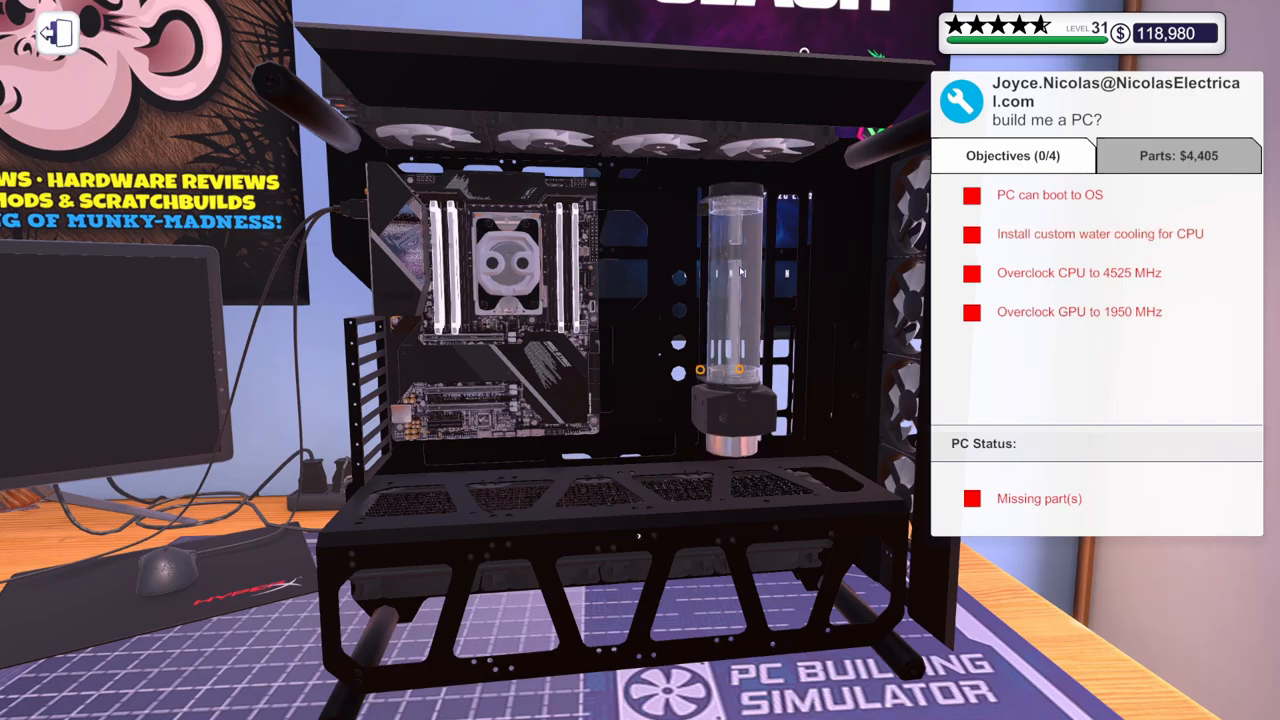
{"action": "mouse_move", "coordinate": [672, 366]}
{"action": "left_mouse_down"}
{"action": "mouse_move", "coordinate": [336, 548]}
{"action": "mouse_move", "coordinate": [250, 540]}
{"action": "mouse_move", "coordinate": [300, 540]}
{"action": "left_mouse_up"}
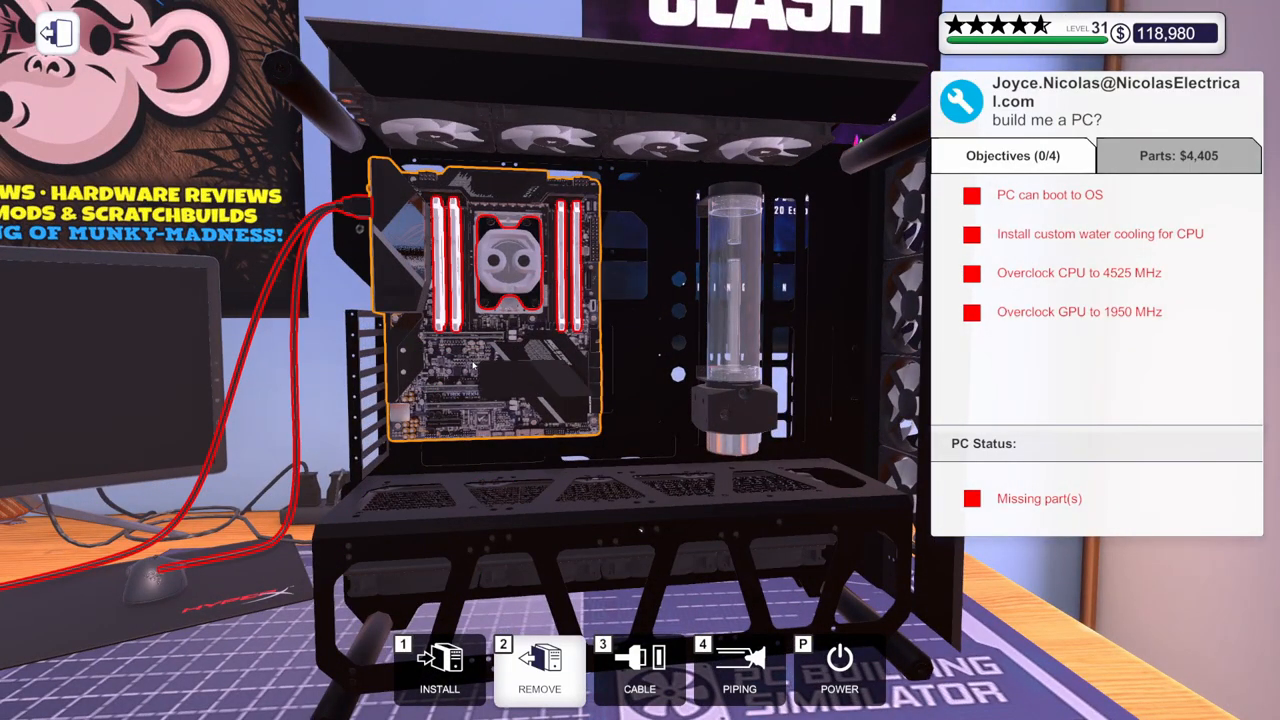
Step: Install the Patriot Viper VP4100 2TB drive in the motherboard's M.2 slot
{"action": "left_click", "coordinate": [440, 680]}
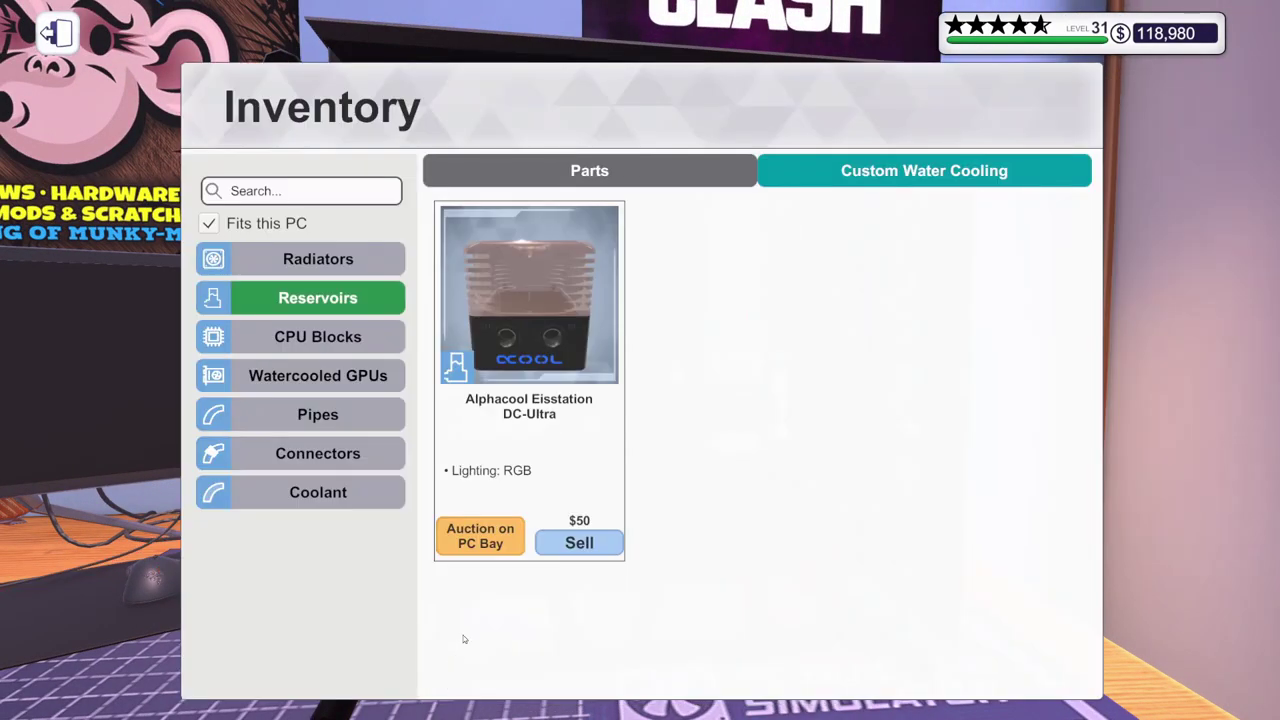
{"action": "left_click", "coordinate": [545, 170]}
{"action": "left_click", "coordinate": [318, 492]}
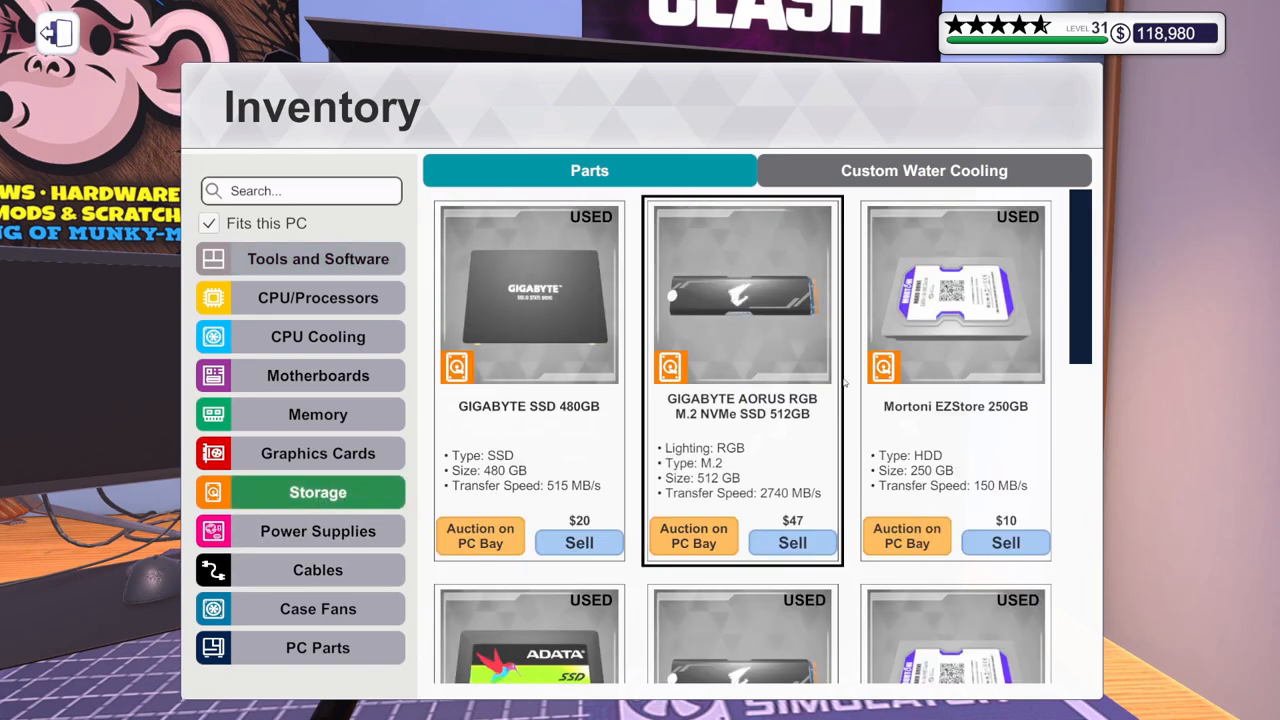
{"action": "left_click_drag", "start_coordinate": [1075, 240], "coordinate": [1057, 594]}
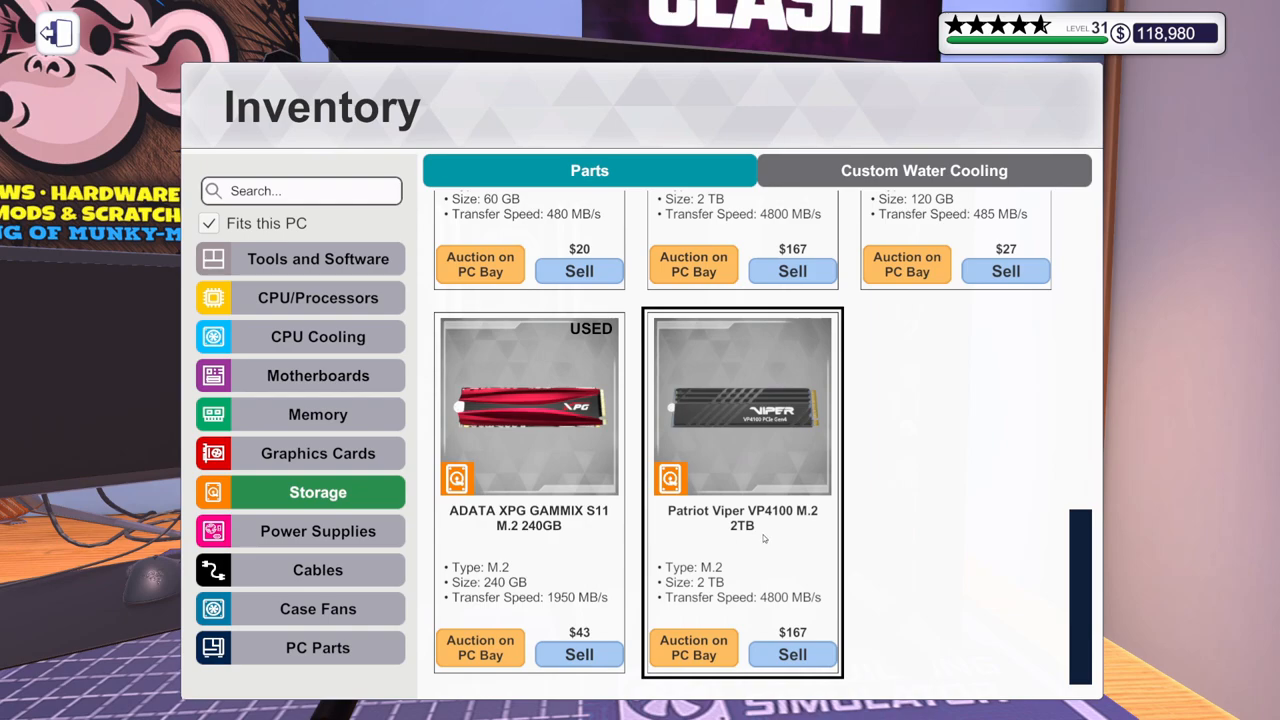
{"action": "left_click", "coordinate": [764, 543]}
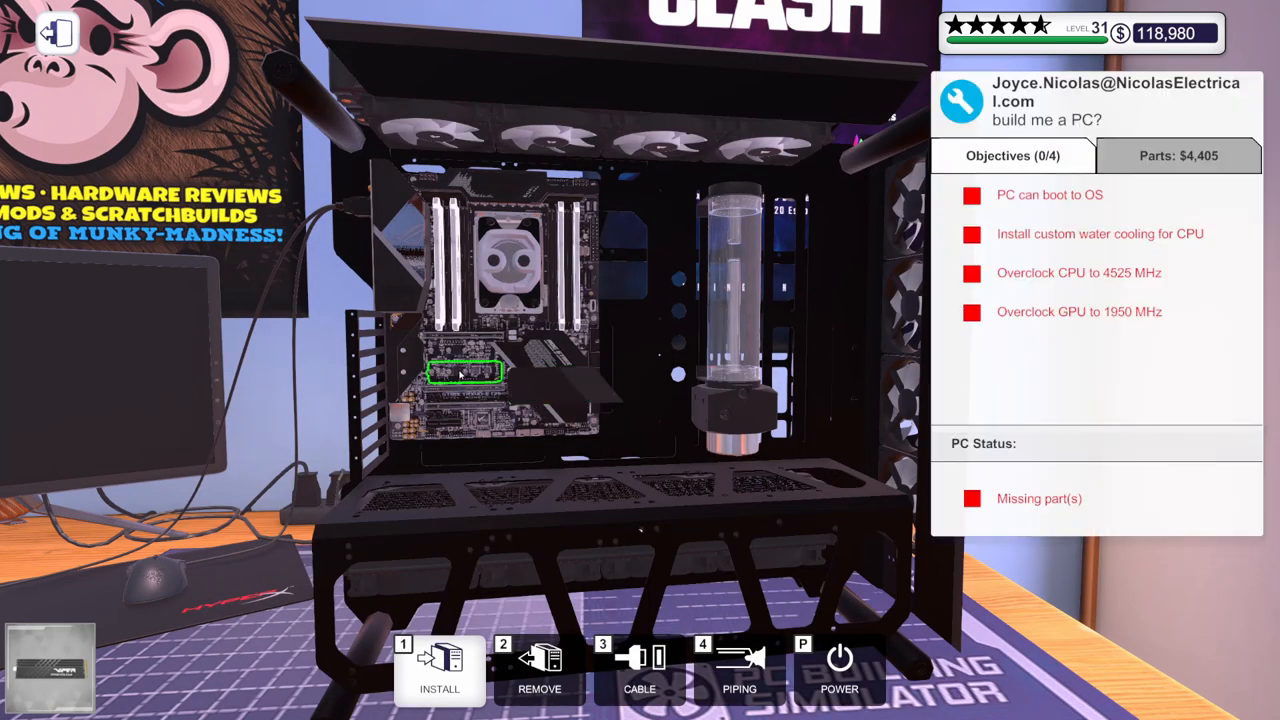
{"action": "left_click", "coordinate": [458, 374]}
{"action": "key", "text": "2"}
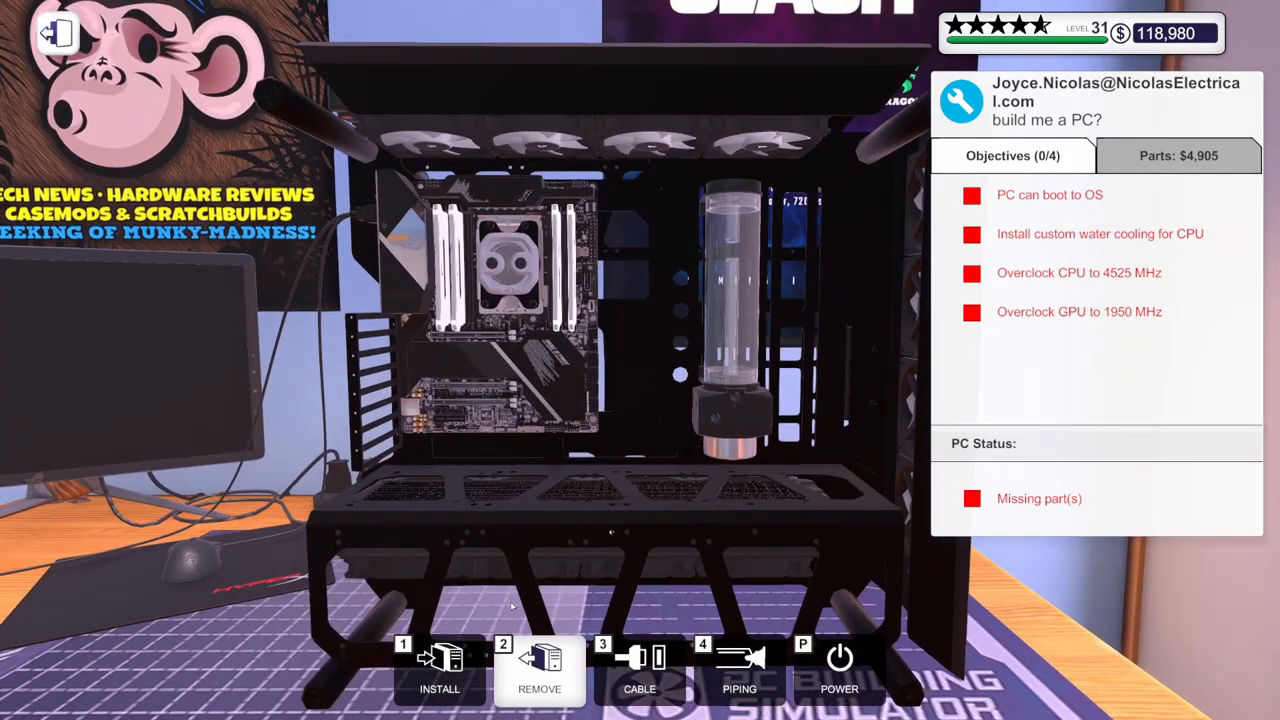
Step: Install the EVGA SuperNOVA 1300 G2 power supply in the PSU bay
{"action": "left_click", "coordinate": [438, 668]}
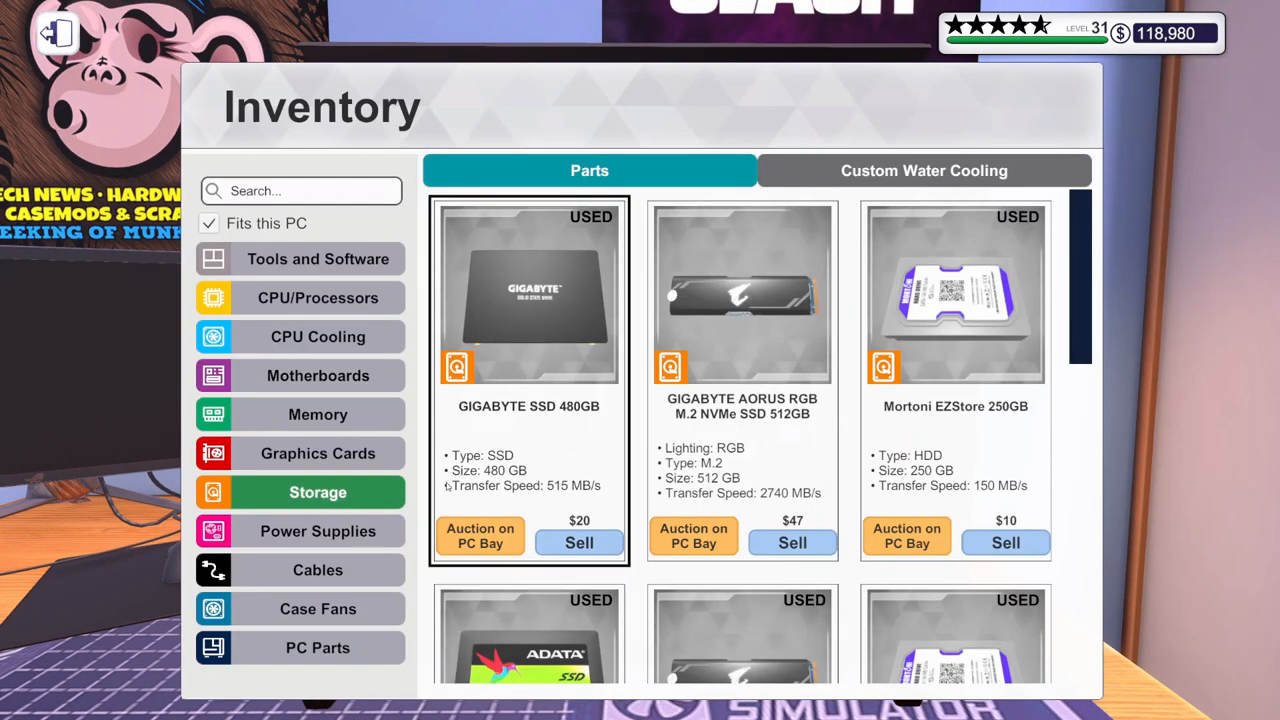
{"action": "left_click", "coordinate": [328, 537]}
{"action": "scroll", "coordinate": [1063, 290], "scroll_direction": "down", "scroll_amount": 5}
{"action": "scroll", "coordinate": [1033, 681], "scroll_direction": "down", "scroll_amount": 3}
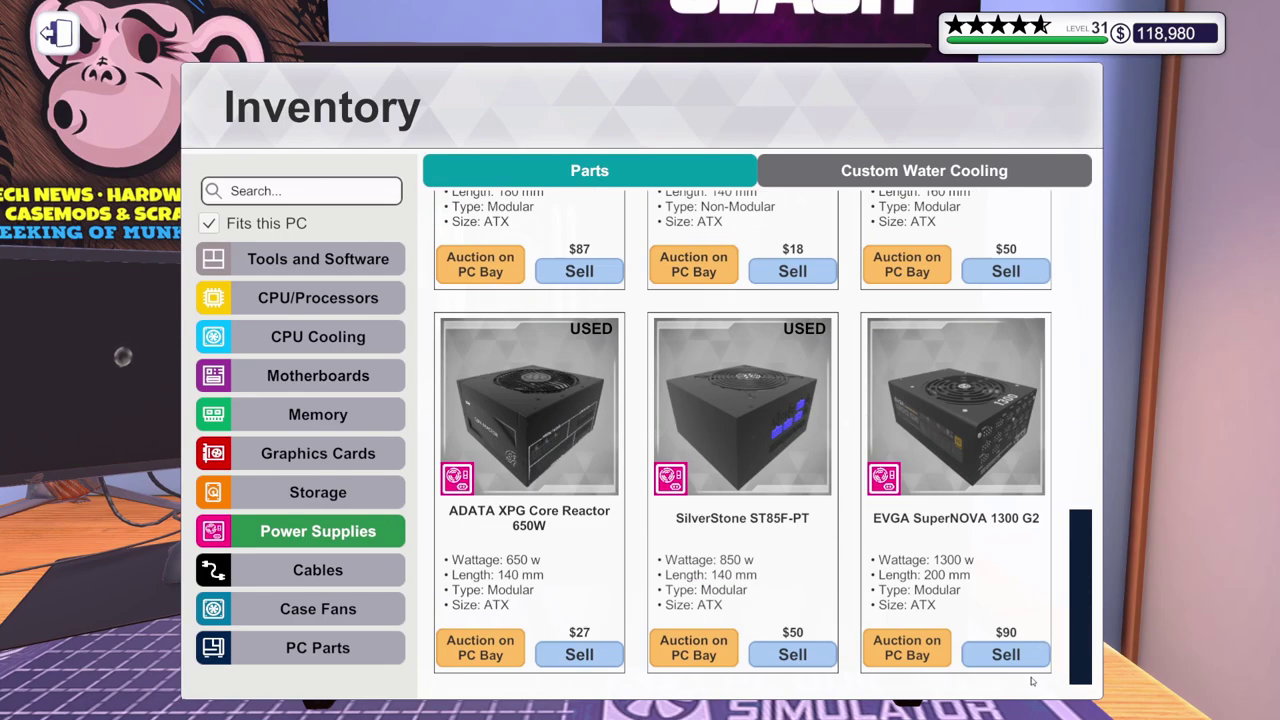
{"action": "left_click", "coordinate": [976, 550]}
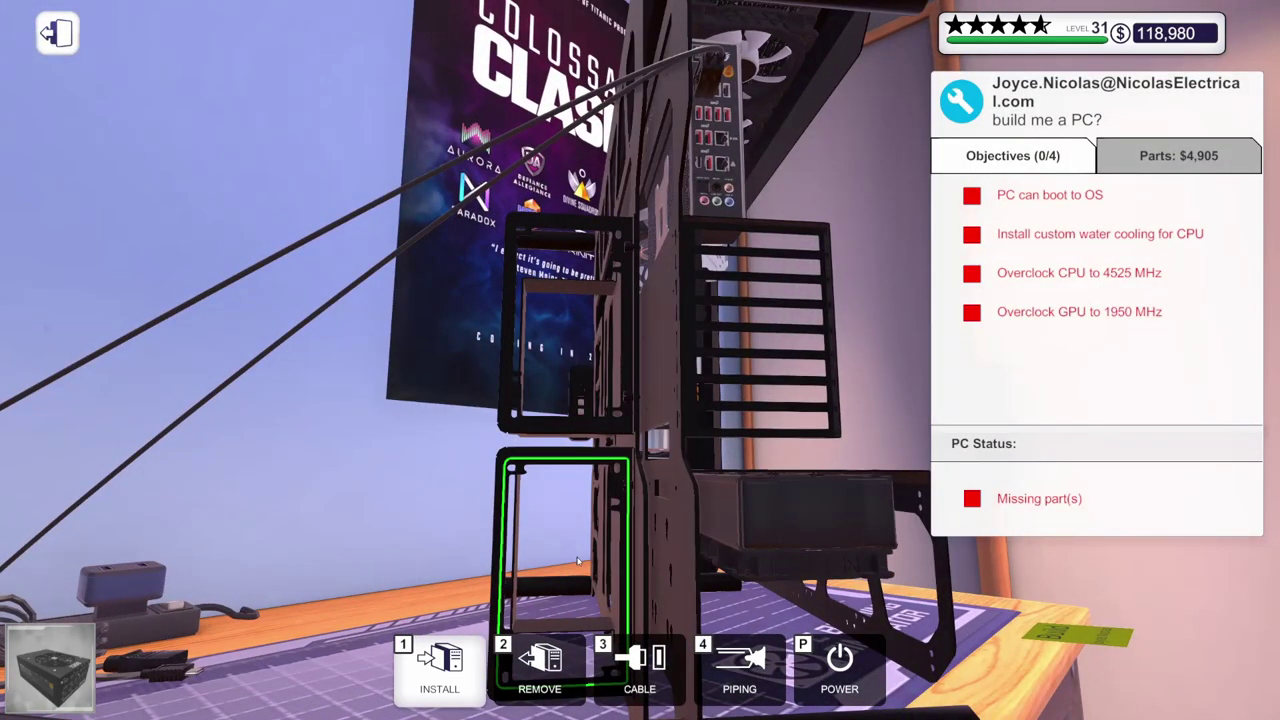
{"action": "left_click", "coordinate": [577, 562]}
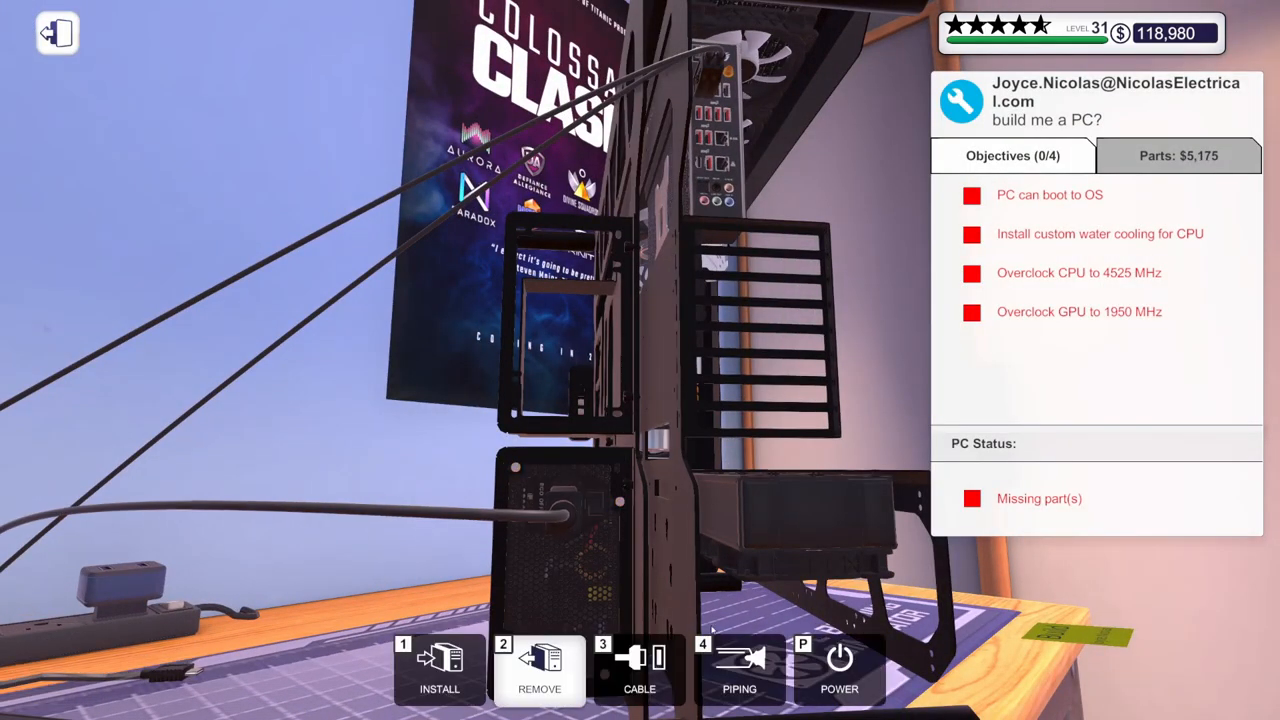
Step: Remove the small rear case fan and return to the front view
{"action": "left_click_drag", "start_coordinate": [579, 680], "coordinate": [655, 438]}
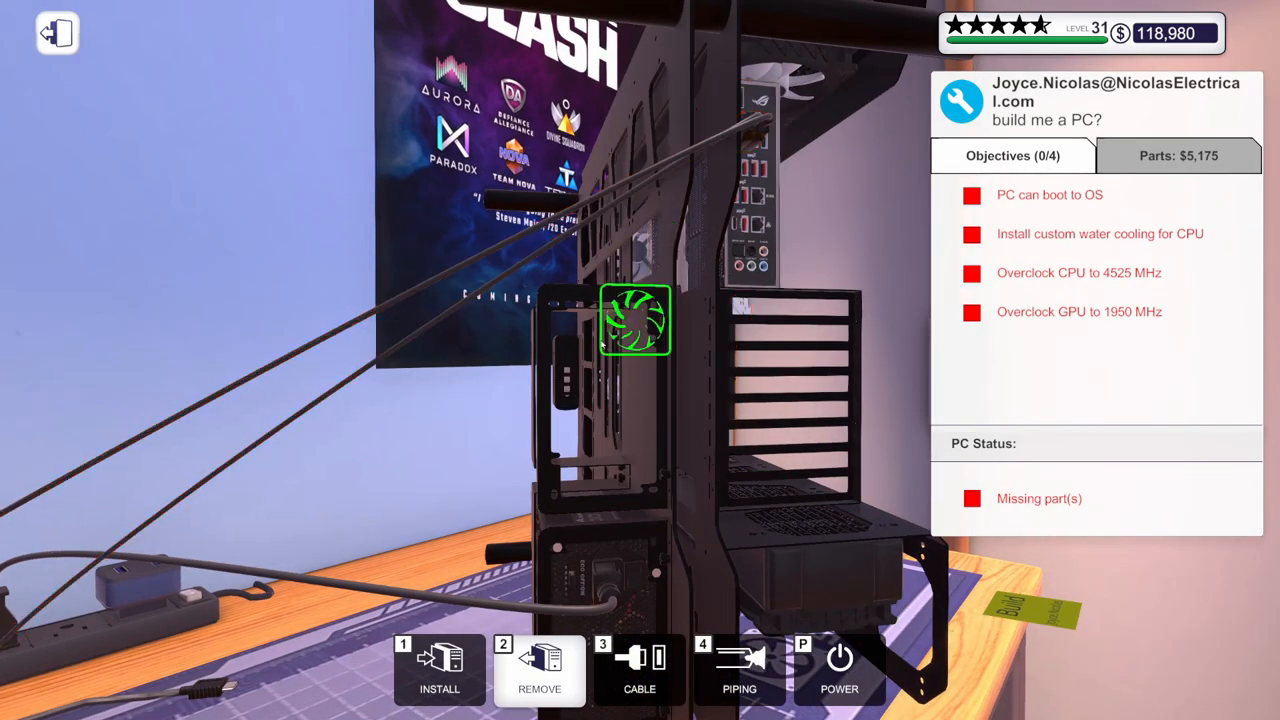
{"action": "left_click", "coordinate": [597, 359]}
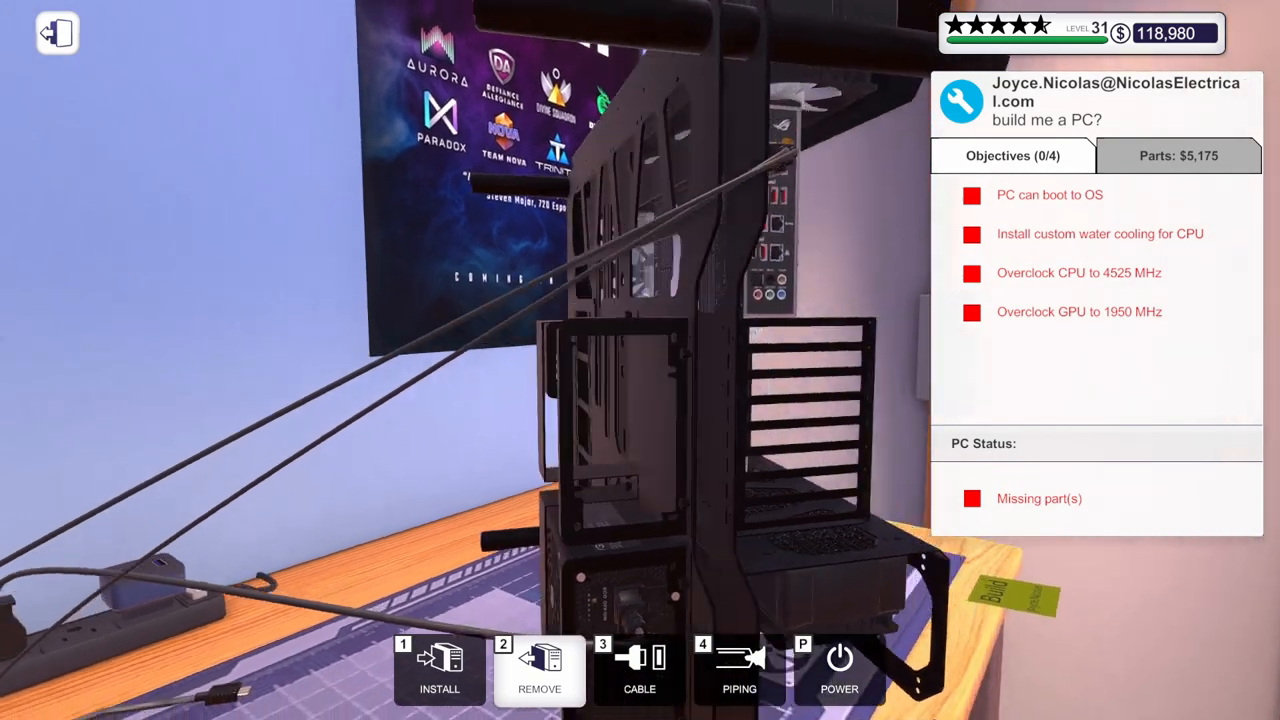
{"action": "left_click_drag", "start_coordinate": [600, 400], "coordinate": [493, 397]}
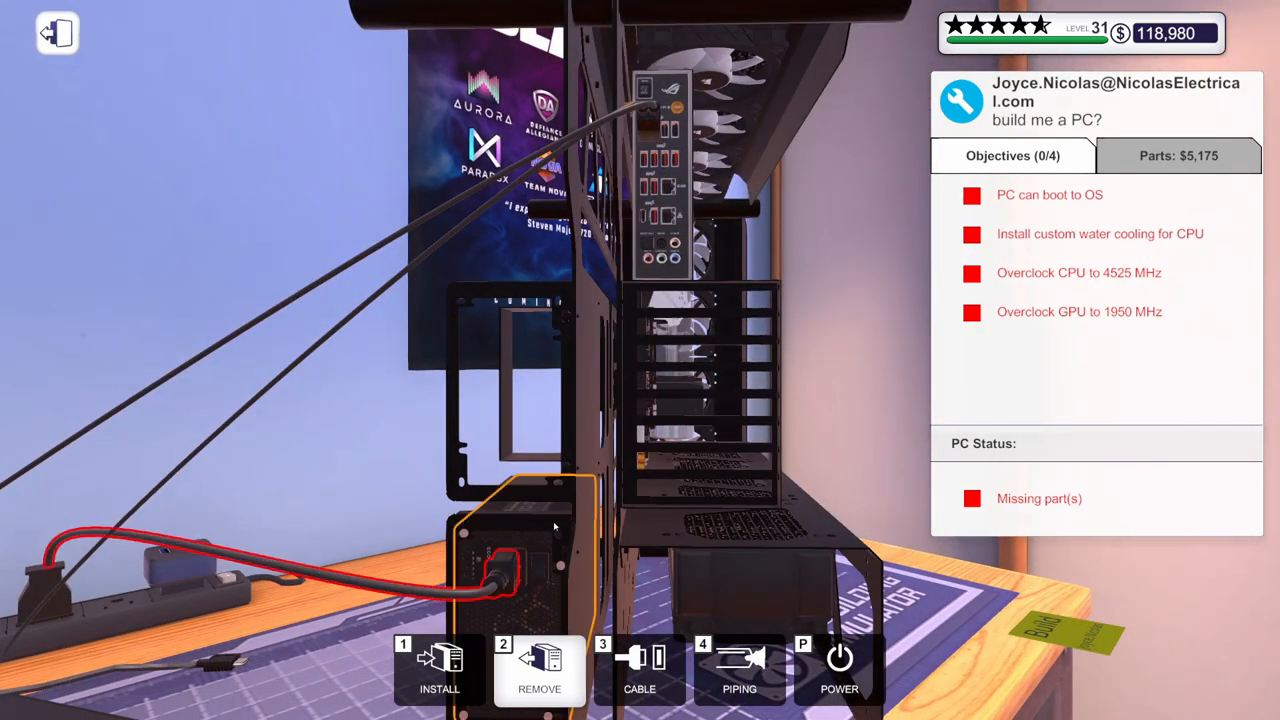
{"action": "left_click_drag", "start_coordinate": [516, 457], "coordinate": [300, 457]}
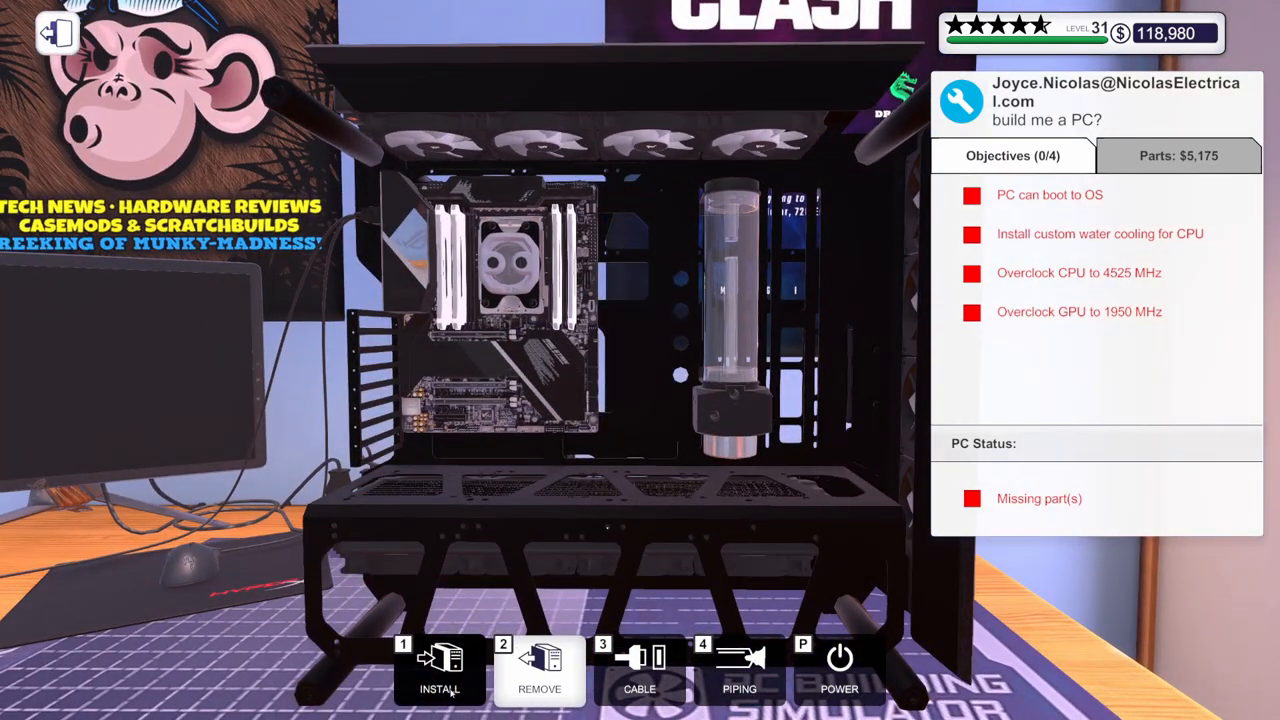
Step: Sell the broken GTX 980 Ti for $16 and install the ZOTAC RTX 2080 Ti Amp Extreme
{"action": "left_click", "coordinate": [450, 668]}
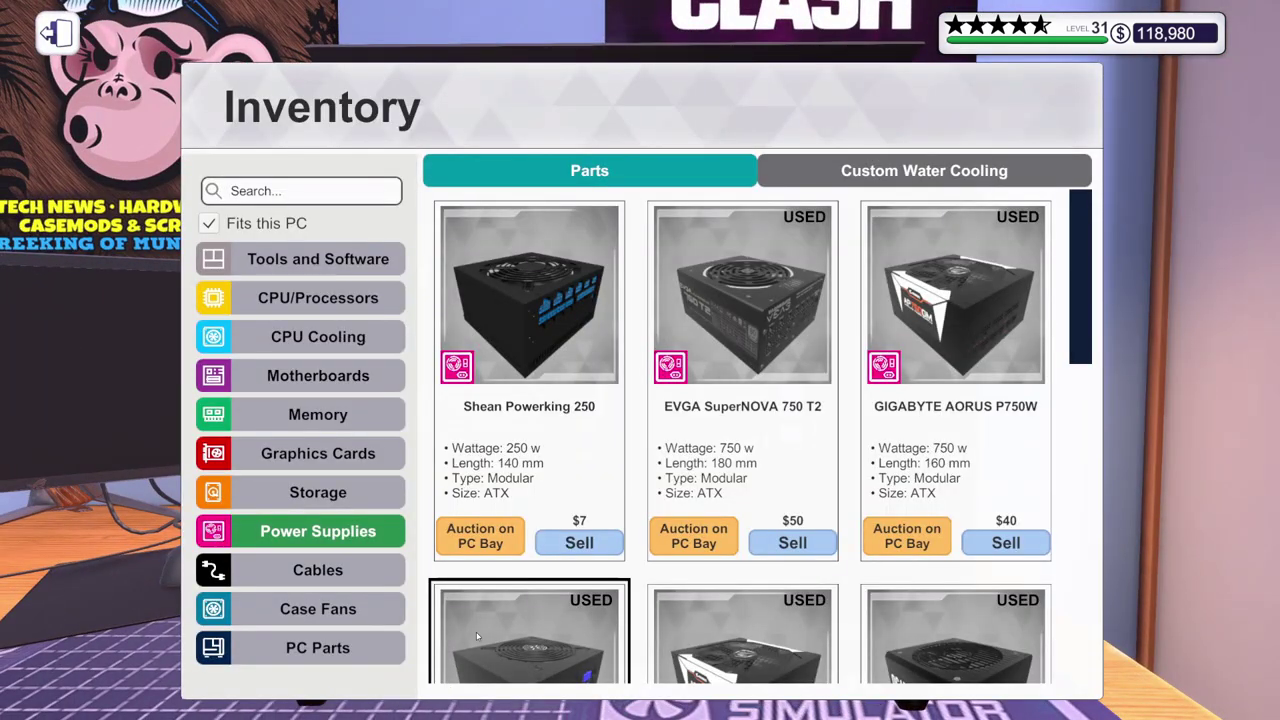
{"action": "left_click", "coordinate": [335, 458]}
{"action": "scroll", "coordinate": [975, 447], "scroll_direction": "down", "scroll_amount": 5}
{"action": "scroll", "coordinate": [975, 447], "scroll_direction": "down", "scroll_amount": 5}
{"action": "scroll", "coordinate": [1124, 707], "scroll_direction": "down", "scroll_amount": 3}
{"action": "scroll", "coordinate": [1120, 700], "scroll_direction": "up", "scroll_amount": 1}
{"action": "scroll", "coordinate": [1115, 685], "scroll_direction": "down", "scroll_amount": 1}
{"action": "left_click", "coordinate": [579, 654]}
{"action": "scroll", "coordinate": [1005, 460], "scroll_direction": "down", "scroll_amount": 3}
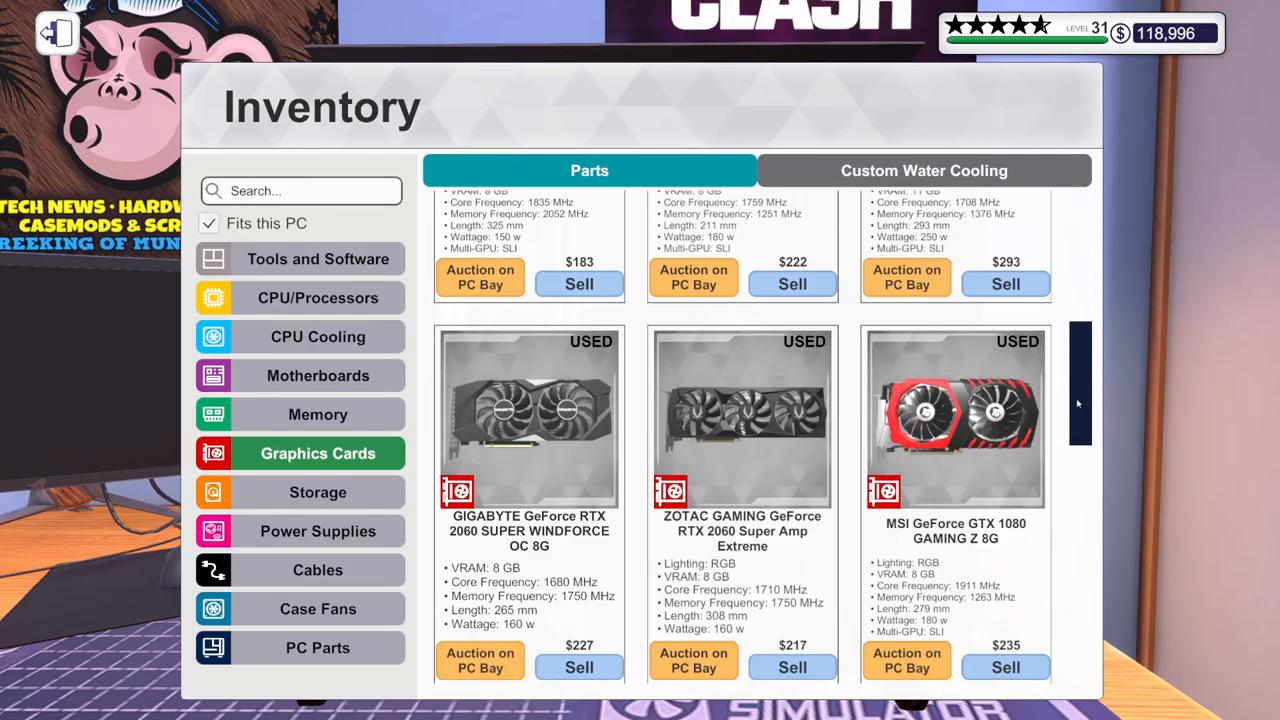
{"action": "scroll", "coordinate": [995, 500], "scroll_direction": "down", "scroll_amount": 3}
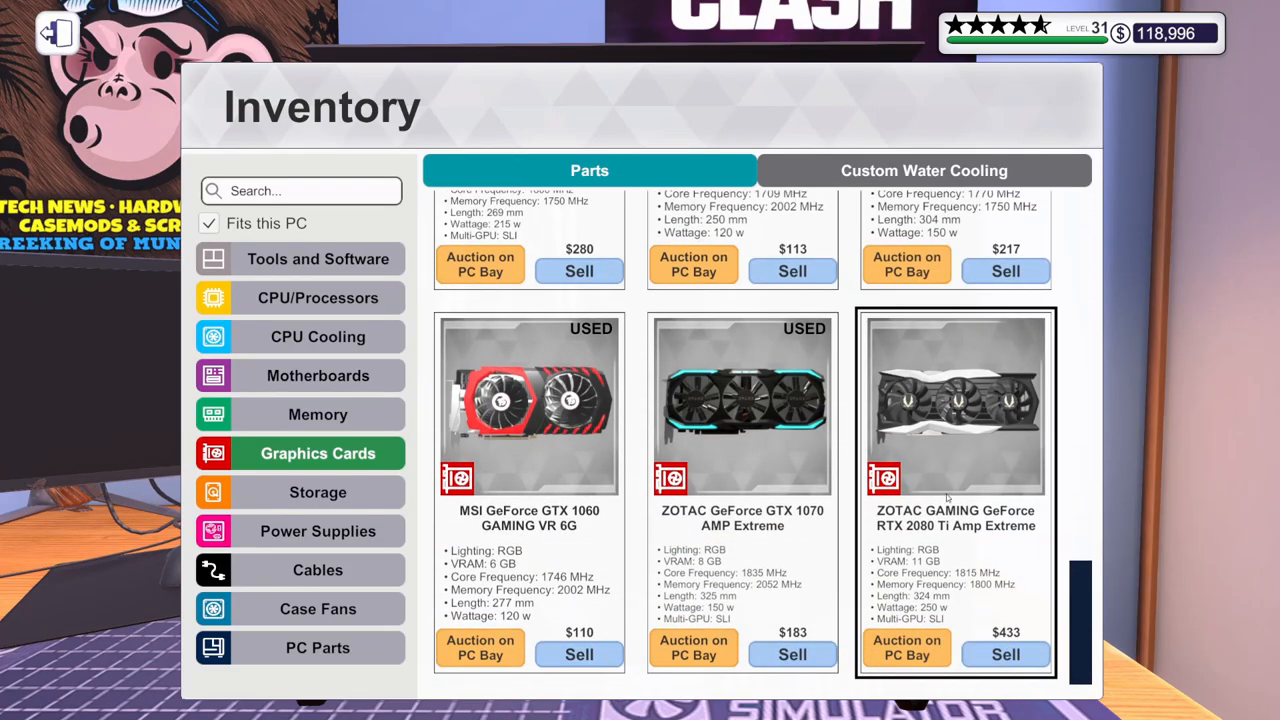
{"action": "left_click", "coordinate": [981, 563]}
{"action": "left_click", "coordinate": [427, 361]}
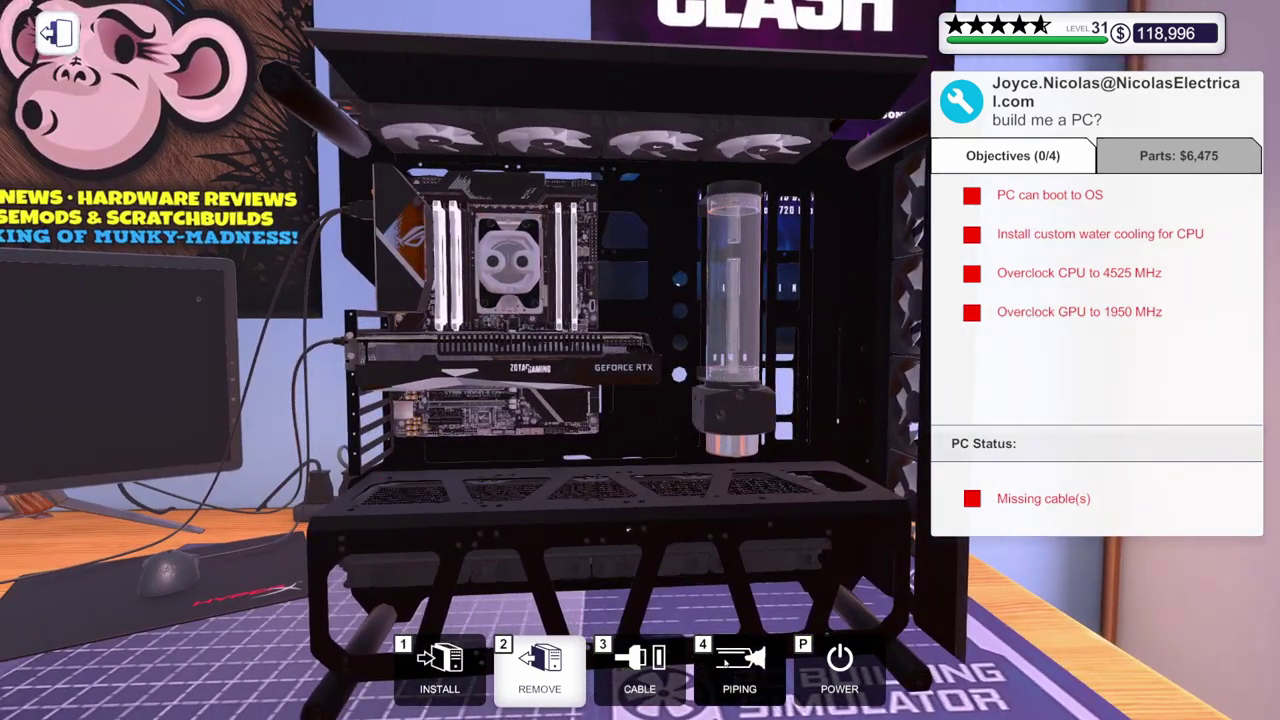
Step: In Piping mode choose White Rigid Pipe, then list the connector fittings
{"action": "key", "text": "4"}
{"action": "left_click", "coordinate": [30, 690]}
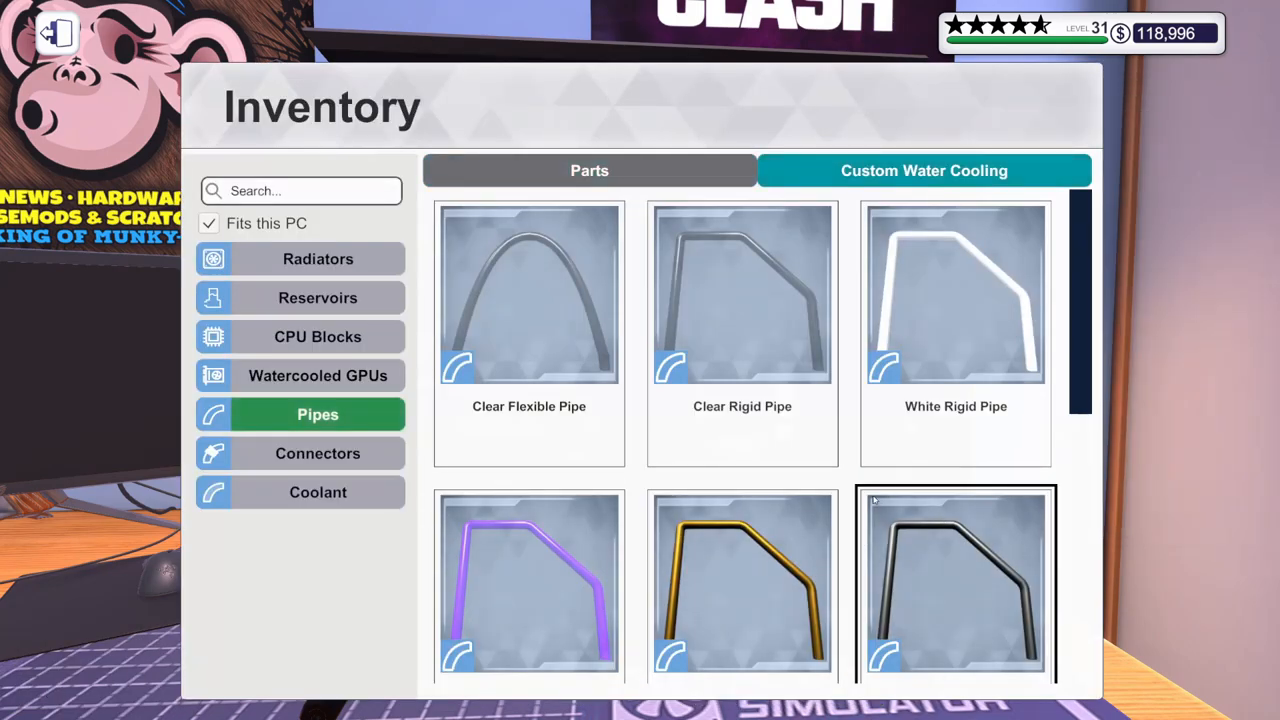
{"action": "left_click", "coordinate": [962, 398]}
{"action": "key", "text": "Tab"}
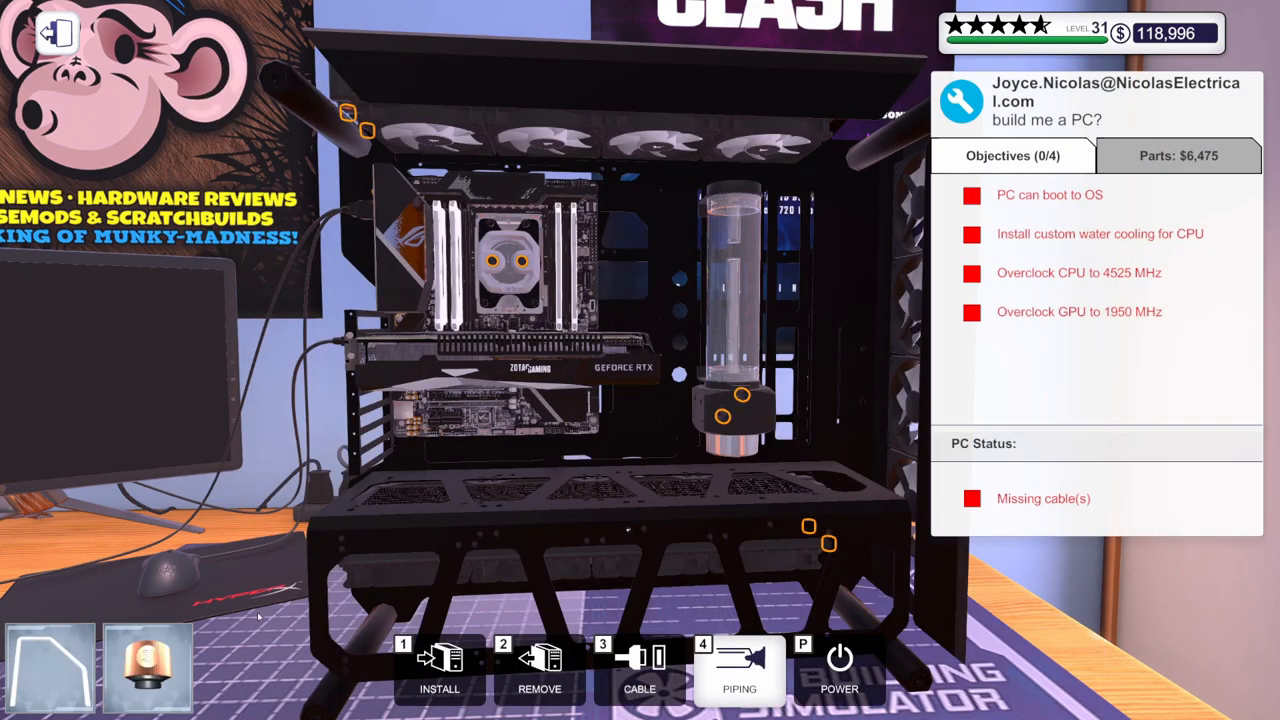
{"action": "left_click", "coordinate": [160, 672]}
{"action": "scroll", "coordinate": [642, 497], "scroll_direction": "down", "scroll_amount": 3}
{"action": "scroll", "coordinate": [642, 497], "scroll_direction": "down", "scroll_amount": 2}
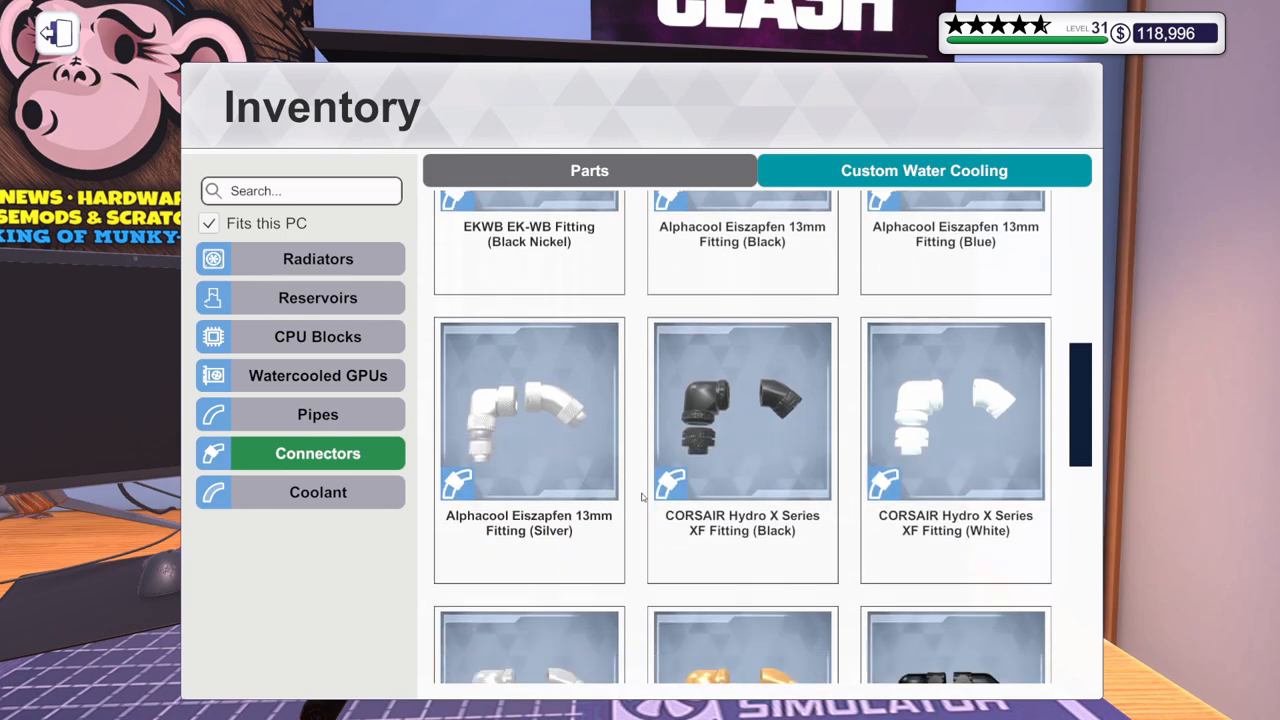
{"action": "scroll", "coordinate": [642, 497], "scroll_direction": "down", "scroll_amount": 2}
{"action": "scroll", "coordinate": [642, 497], "scroll_direction": "down", "scroll_amount": 2}
{"action": "scroll", "coordinate": [642, 500], "scroll_direction": "down", "scroll_amount": 1}
{"action": "scroll", "coordinate": [642, 503], "scroll_direction": "down", "scroll_amount": 1}
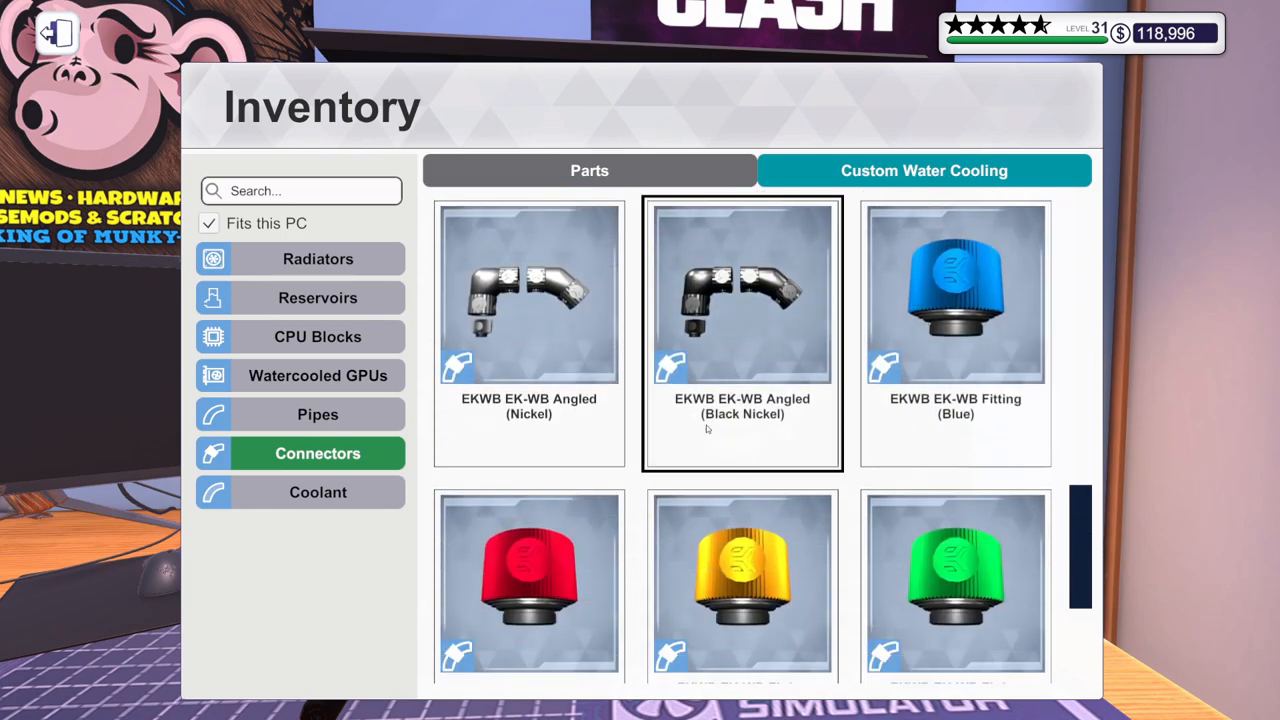
{"action": "scroll", "coordinate": [700, 423], "scroll_direction": "down", "scroll_amount": 2}
{"action": "scroll", "coordinate": [704, 418], "scroll_direction": "up", "scroll_amount": 2}
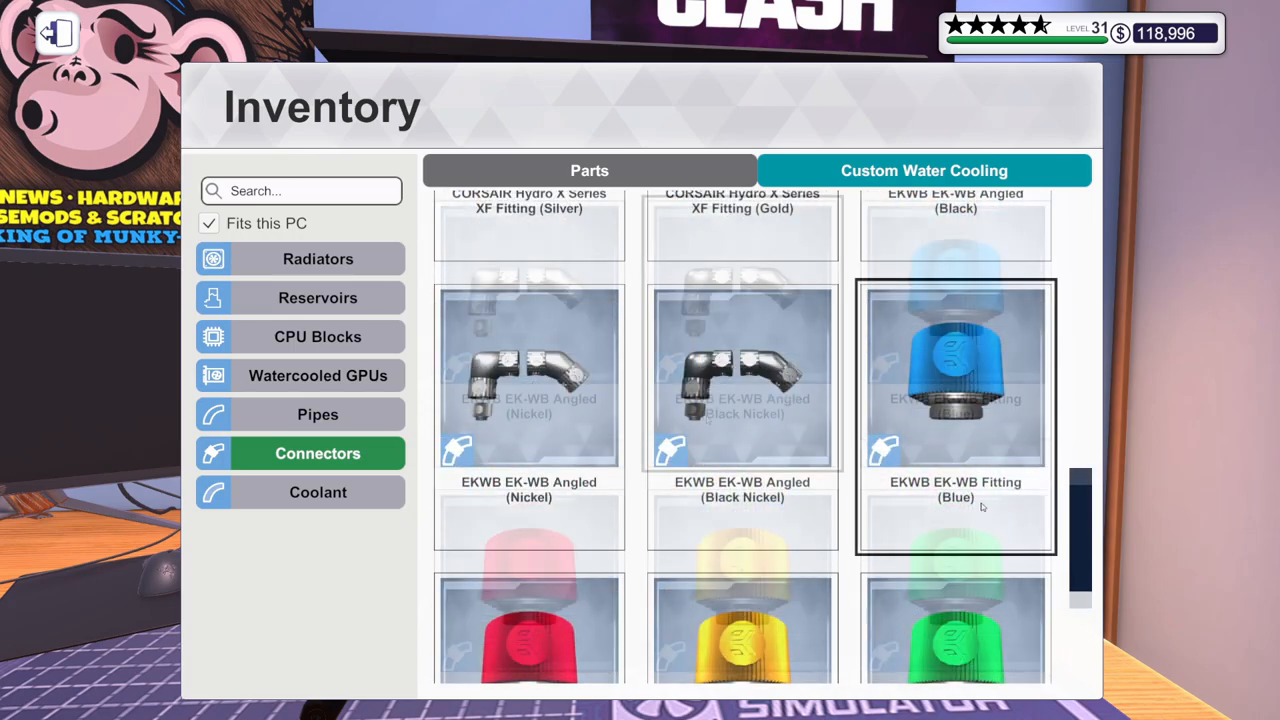
Step: Take the blue EKWB EK-WB fitting and start a pipe at the reservoir's bottom port
{"action": "left_click", "coordinate": [978, 509]}
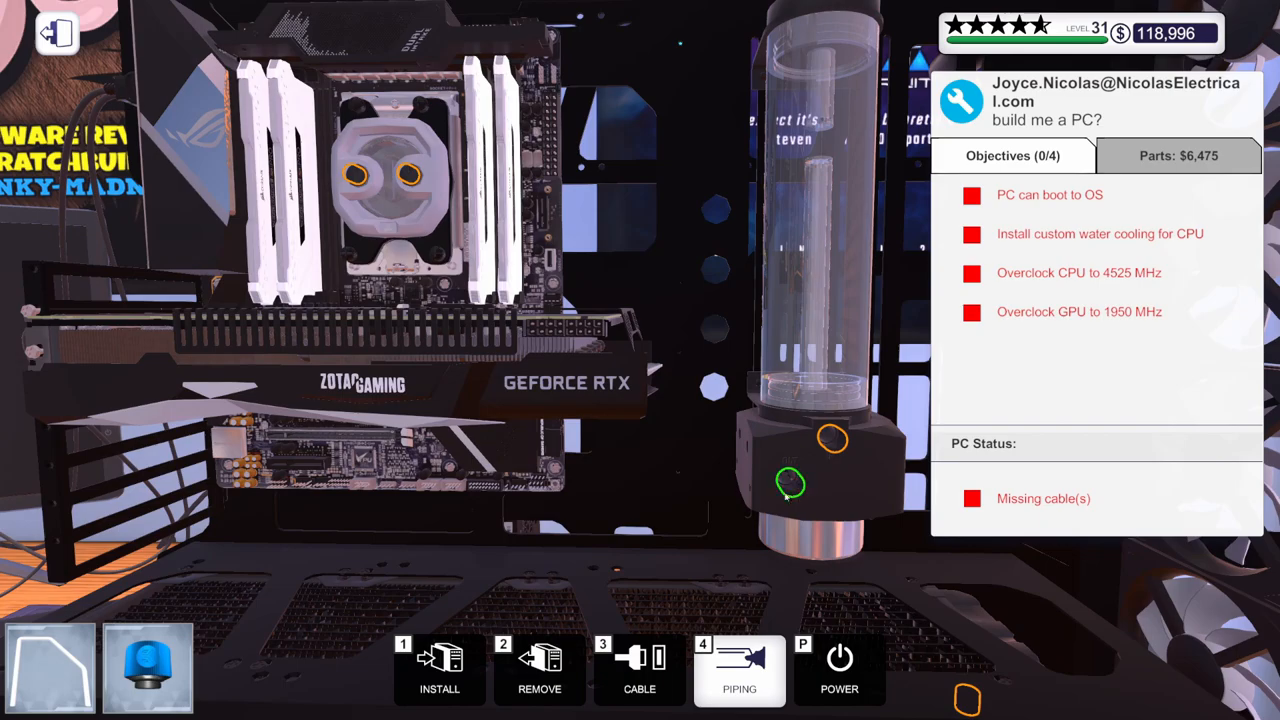
{"action": "scroll", "coordinate": [810, 511], "scroll_direction": "down", "scroll_amount": 3}
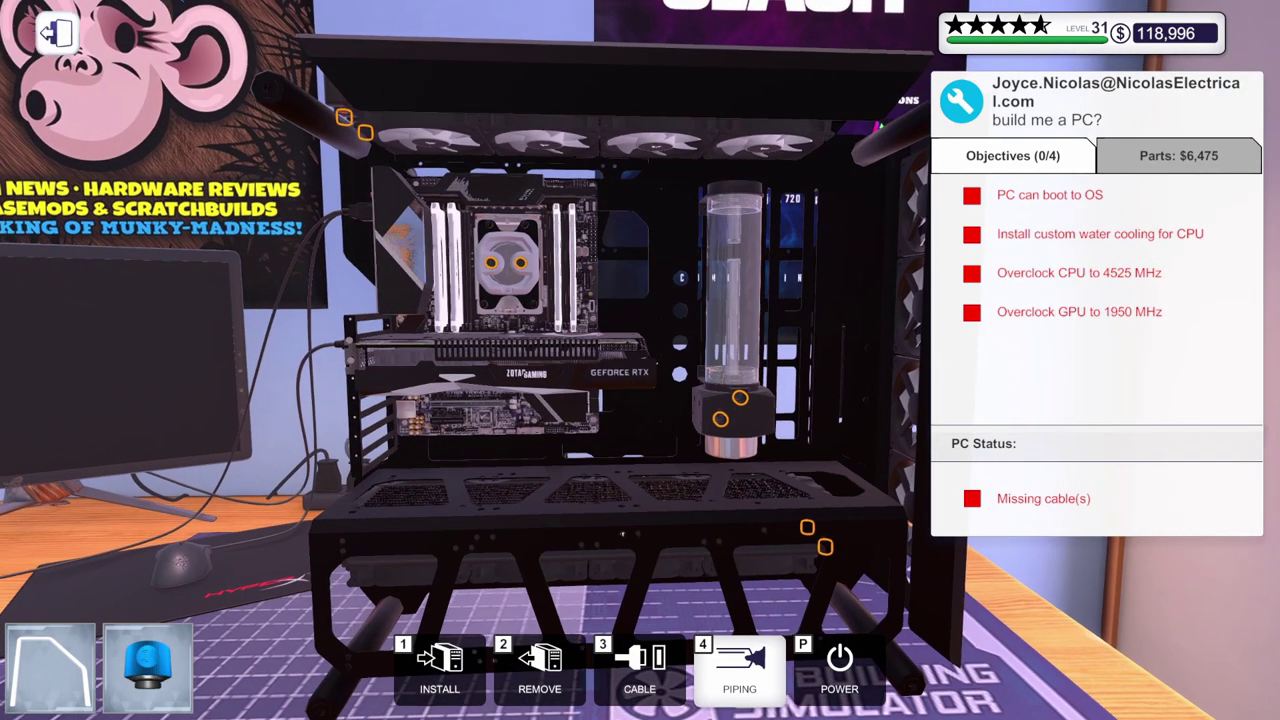
{"action": "left_click_drag", "start_coordinate": [712, 428], "coordinate": [732, 476]}
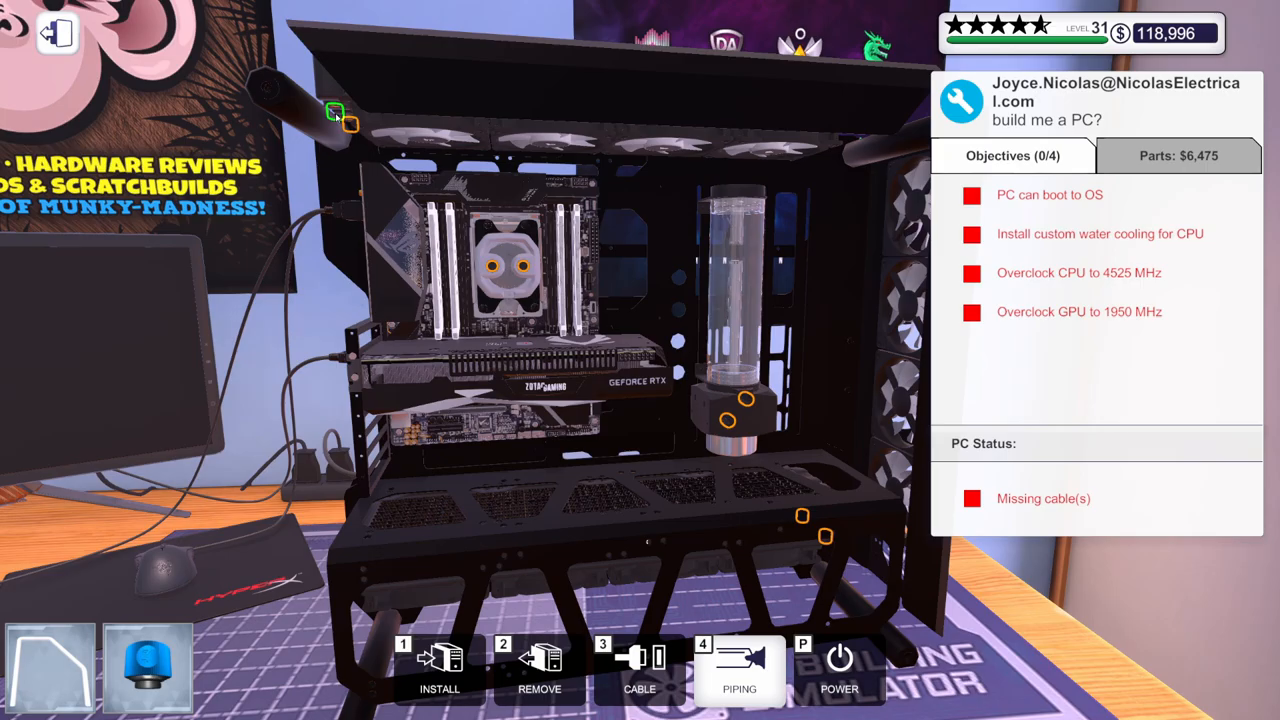
{"action": "left_click_drag", "start_coordinate": [650, 492], "coordinate": [572, 527]}
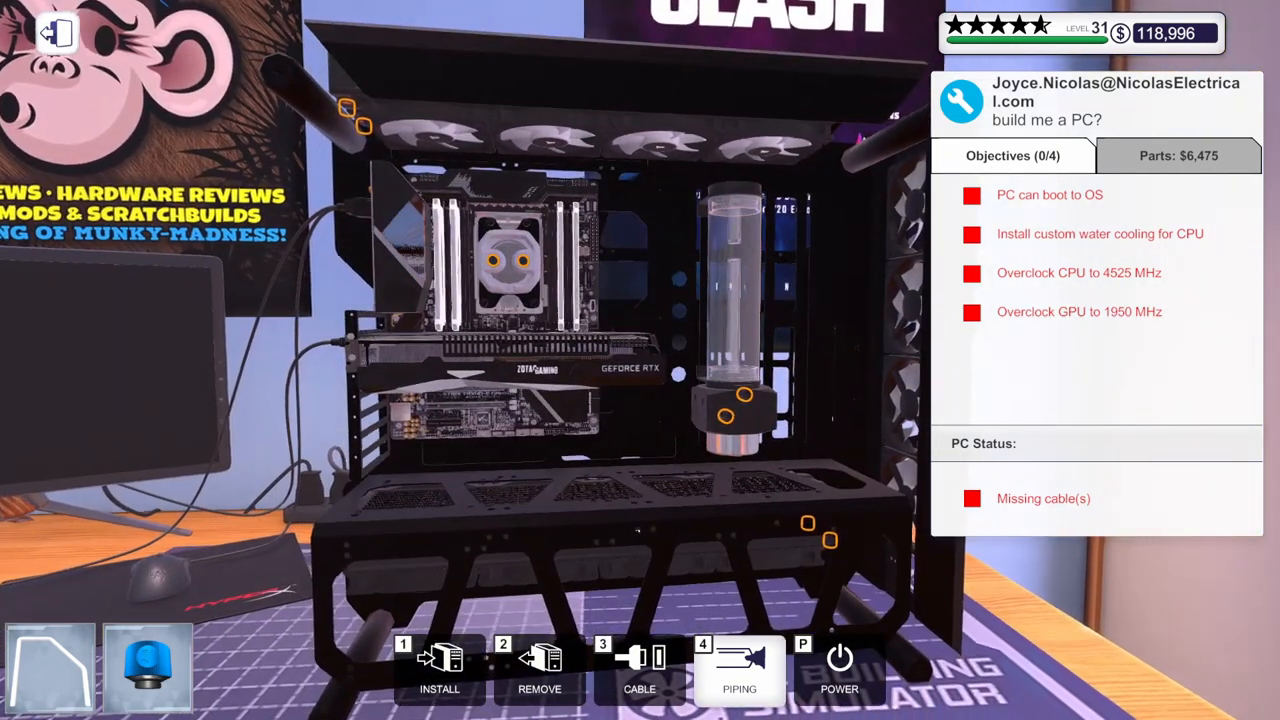
{"action": "left_click_drag", "start_coordinate": [572, 527], "coordinate": [650, 492]}
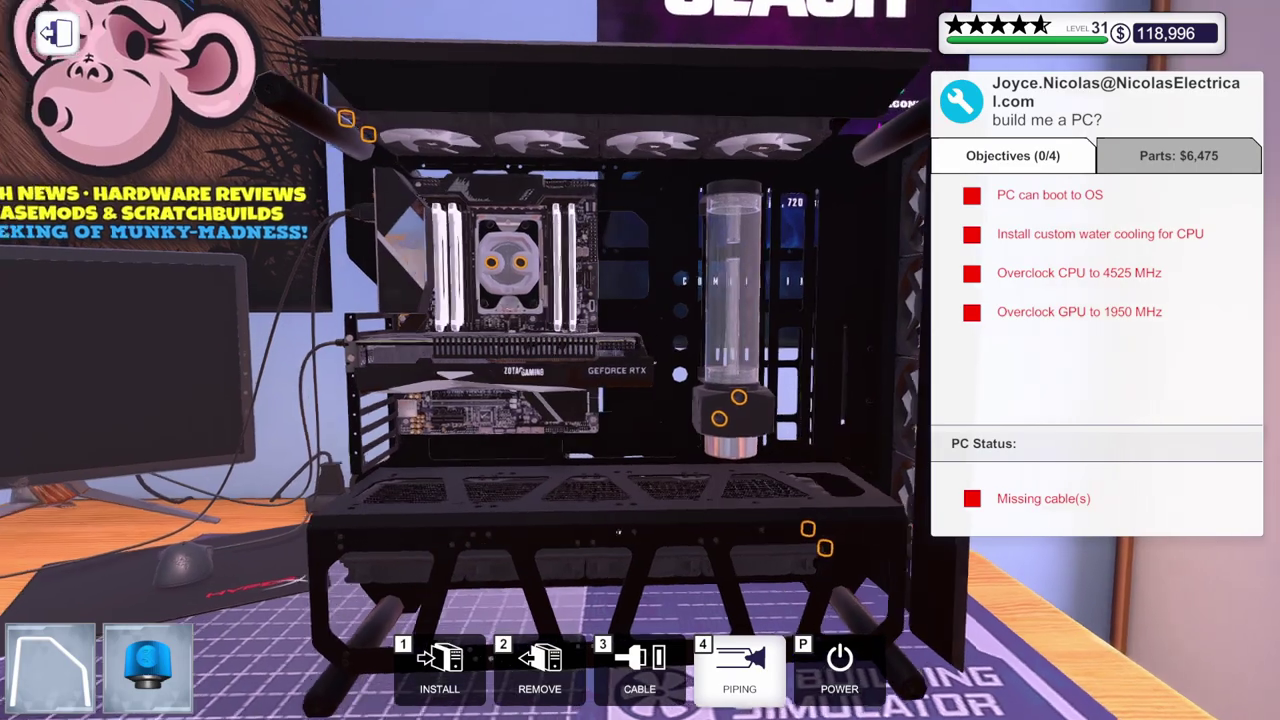
{"action": "left_click_drag", "start_coordinate": [748, 521], "coordinate": [763, 525]}
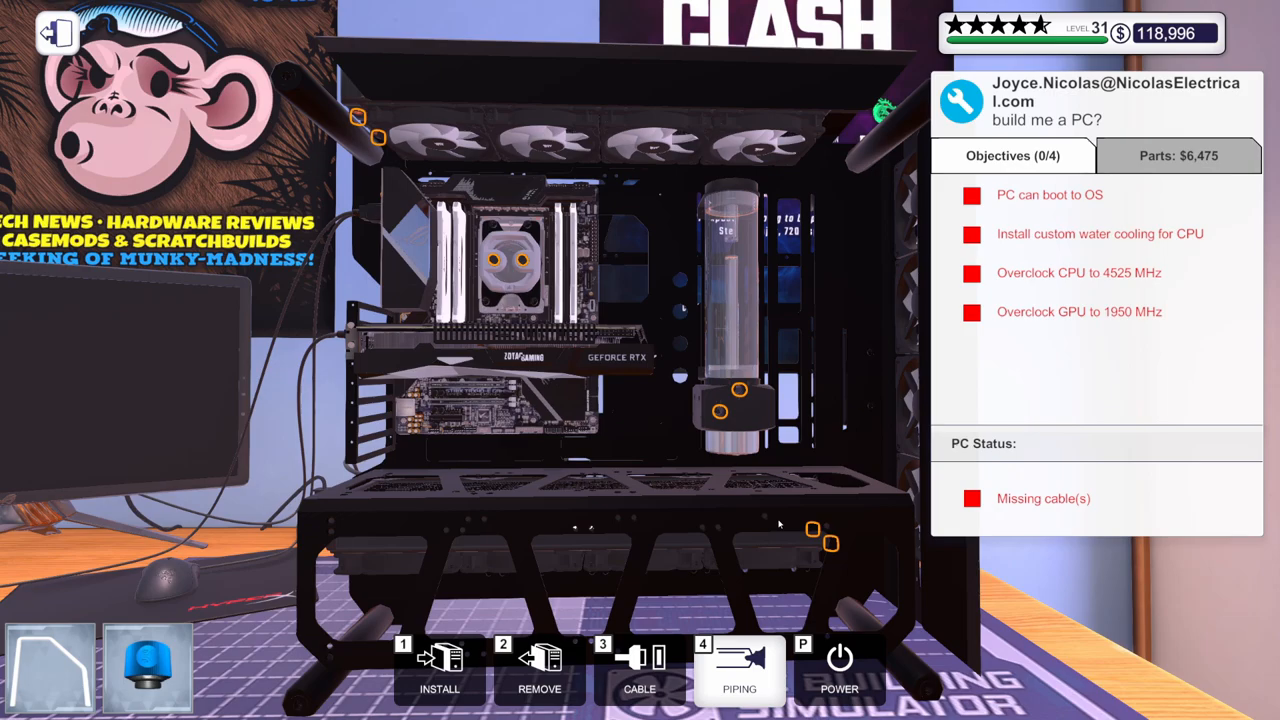
{"action": "left_click_drag", "start_coordinate": [779, 524], "coordinate": [760, 530]}
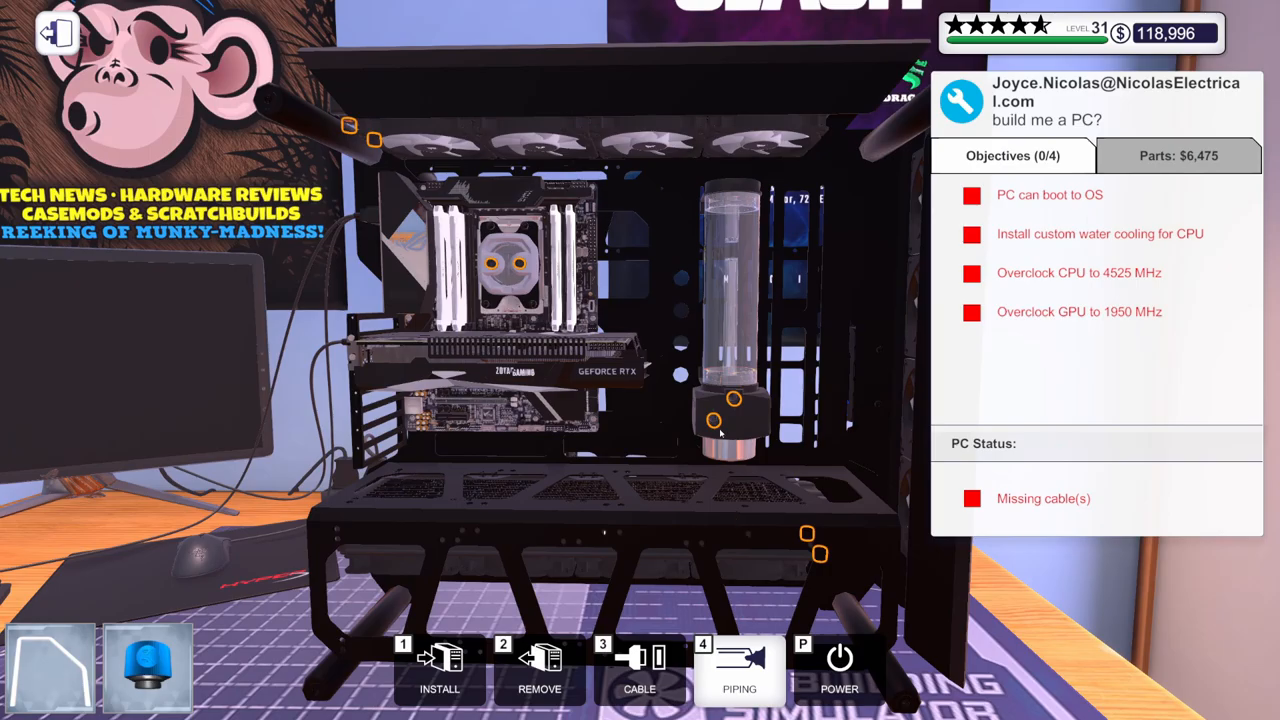
{"action": "left_click", "coordinate": [715, 424]}
Step: Run a white pipe from the reservoir's bottom port and add bend points along its middle section
{"action": "left_click", "coordinate": [818, 553]}
{"action": "left_click_drag", "start_coordinate": [818, 553], "coordinate": [760, 540]}
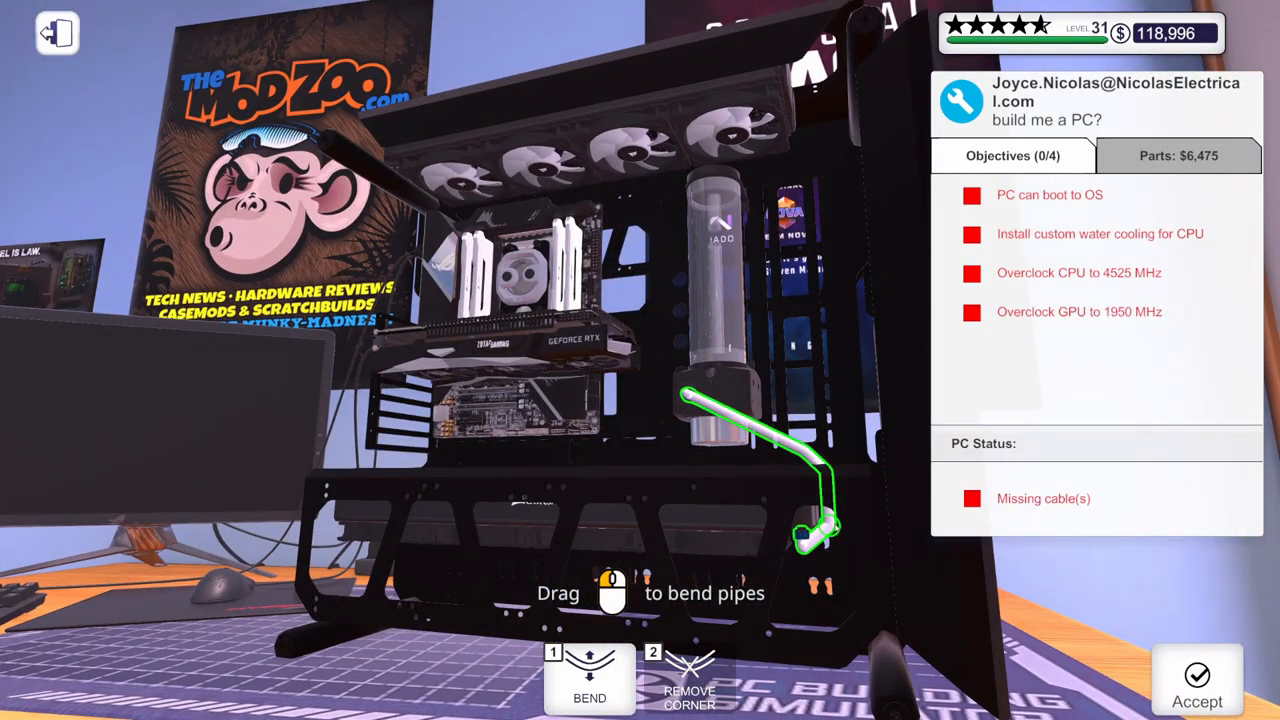
{"action": "left_click_drag", "start_coordinate": [818, 525], "coordinate": [818, 545]}
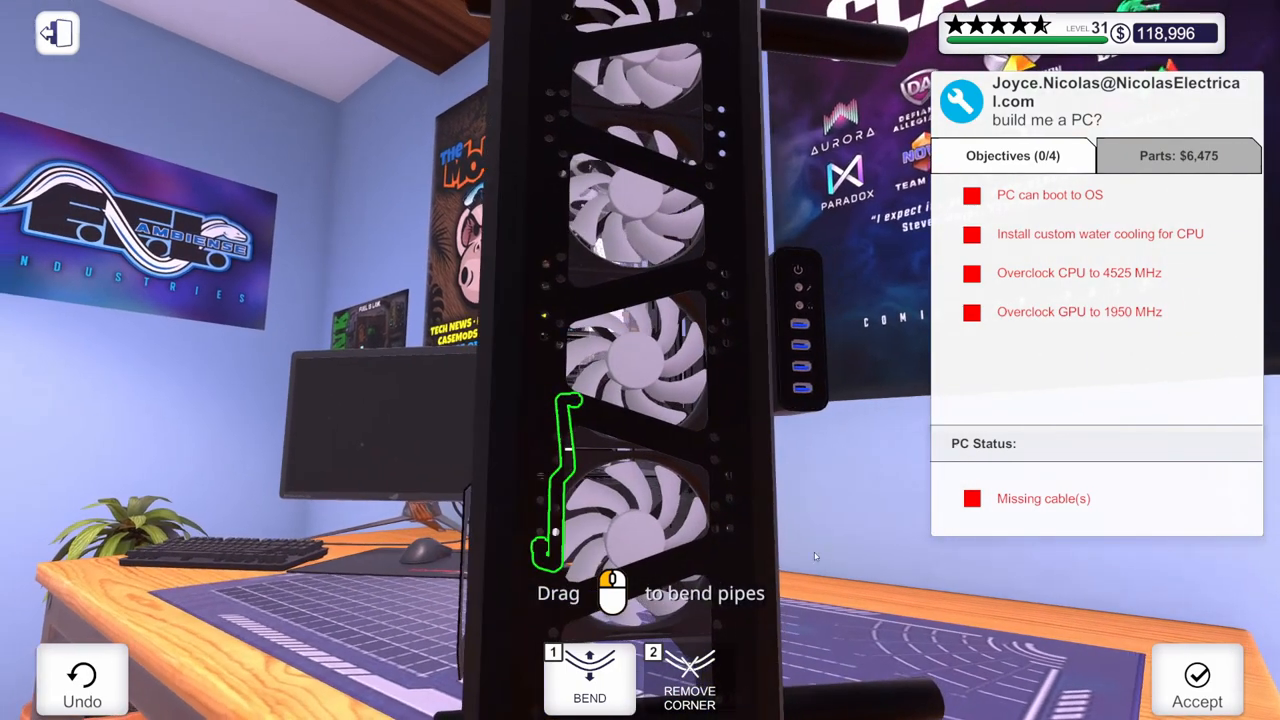
{"action": "left_click", "coordinate": [566, 458]}
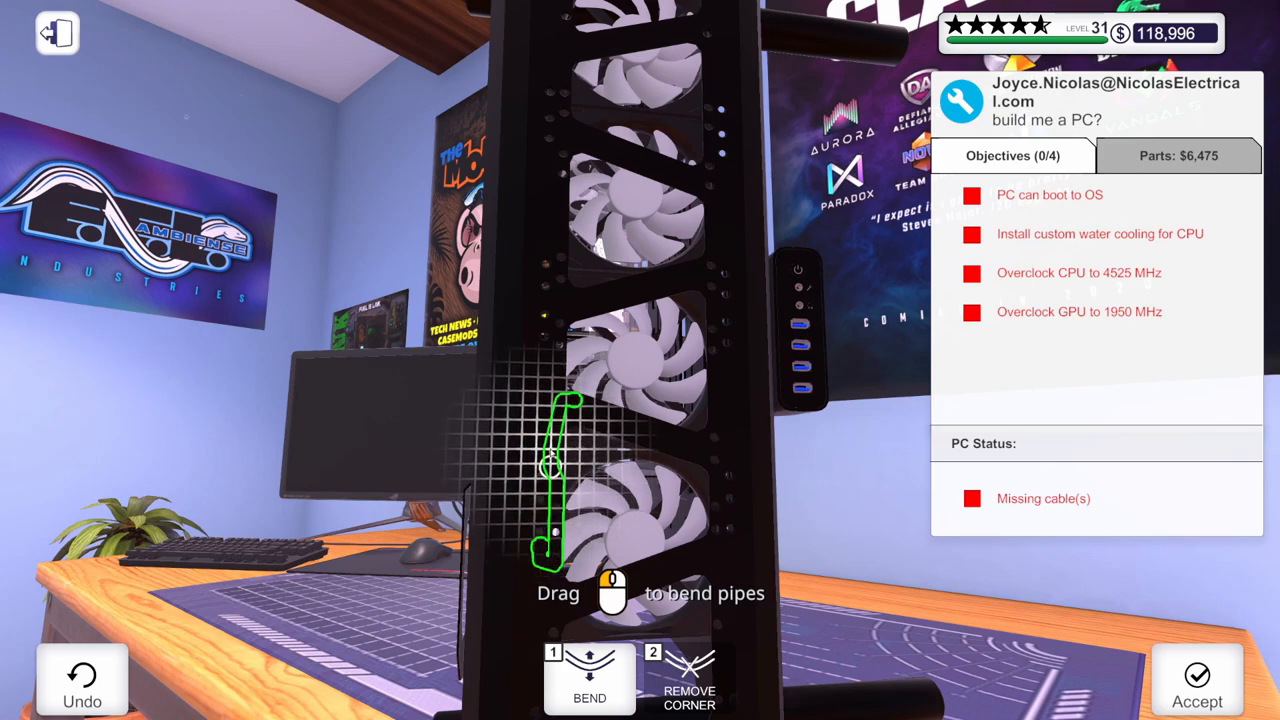
{"action": "left_click_drag", "start_coordinate": [566, 458], "coordinate": [548, 452]}
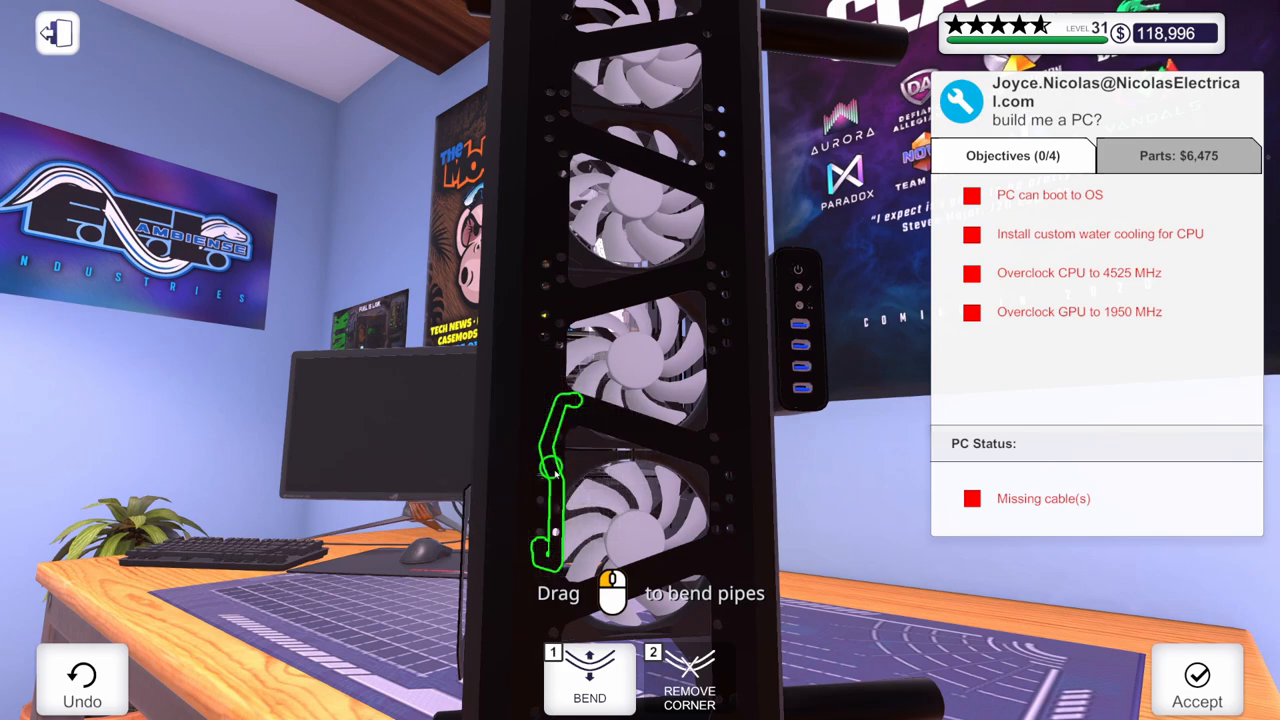
{"action": "left_click", "coordinate": [556, 476]}
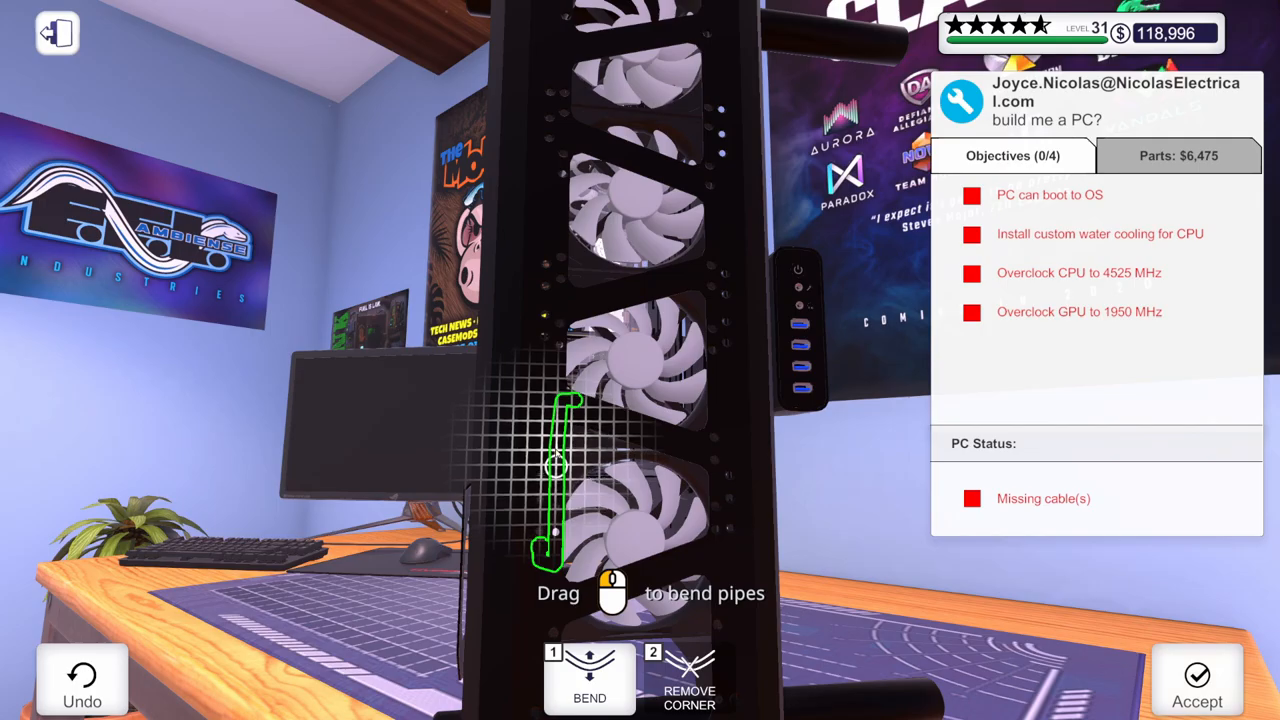
{"action": "mouse_move", "coordinate": [640, 360]}
{"action": "left_mouse_down"}
{"action": "mouse_move", "coordinate": [760, 360]}
{"action": "mouse_move", "coordinate": [520, 360]}
{"action": "left_mouse_up"}
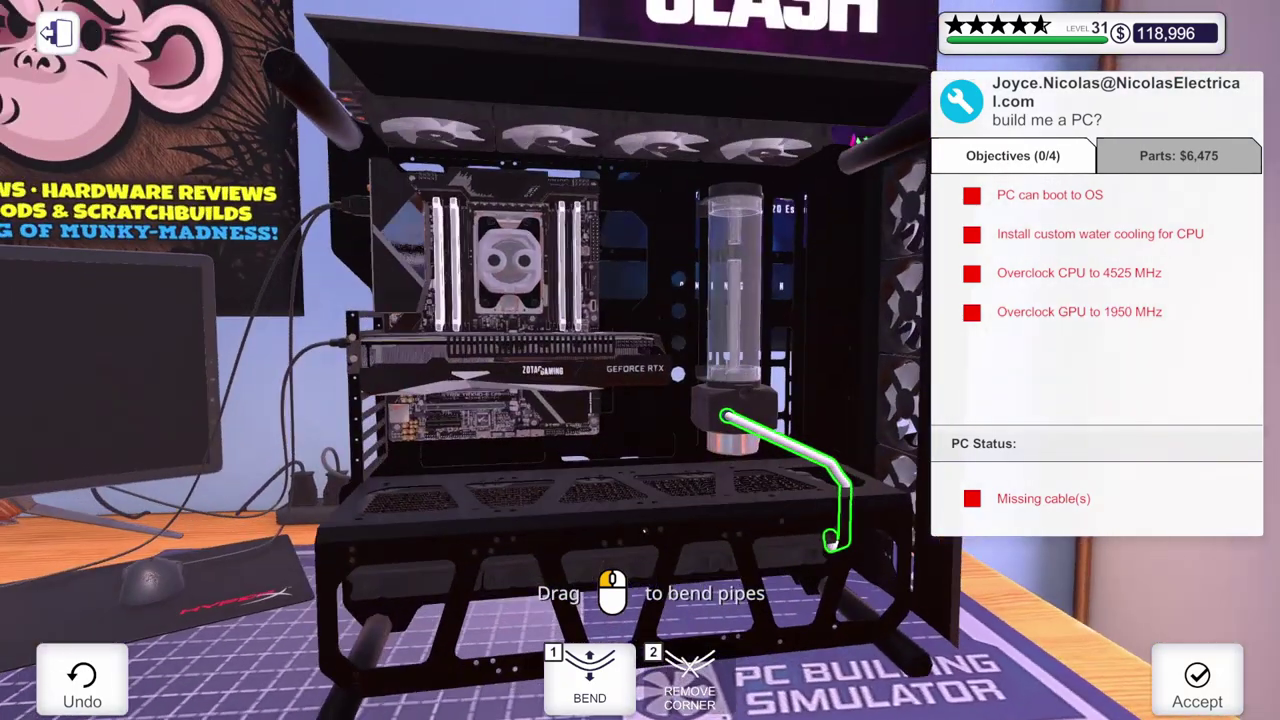
{"action": "left_click_drag", "start_coordinate": [640, 360], "coordinate": [580, 360]}
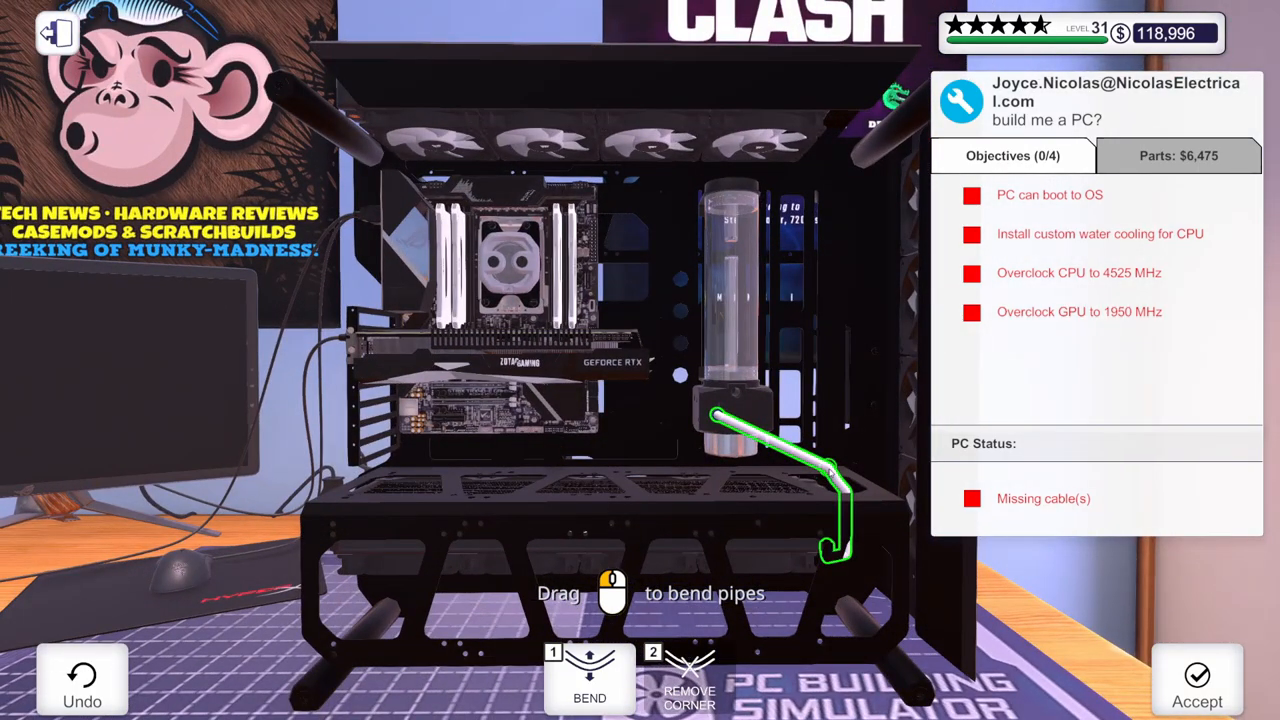
Step: Square the diagonal run into right-angle bends down to the lower fitting and accept the pipe
{"action": "key", "text": "2"}
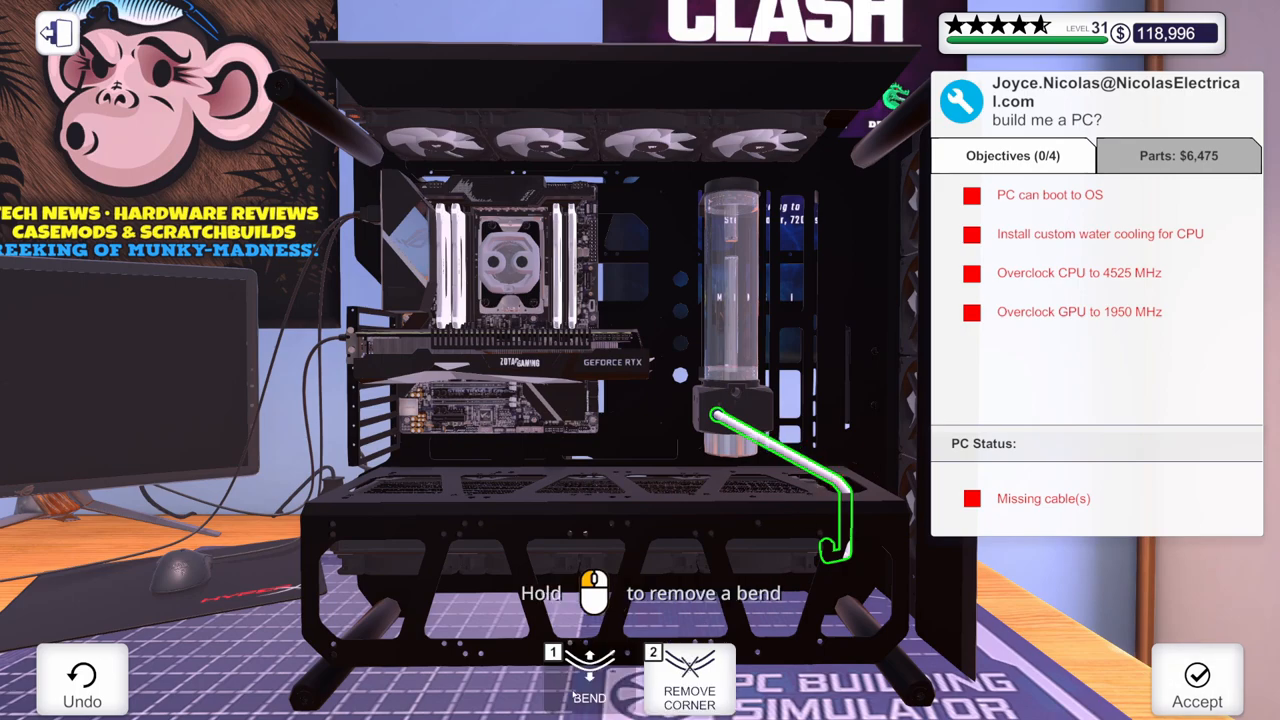
{"action": "key", "text": "1"}
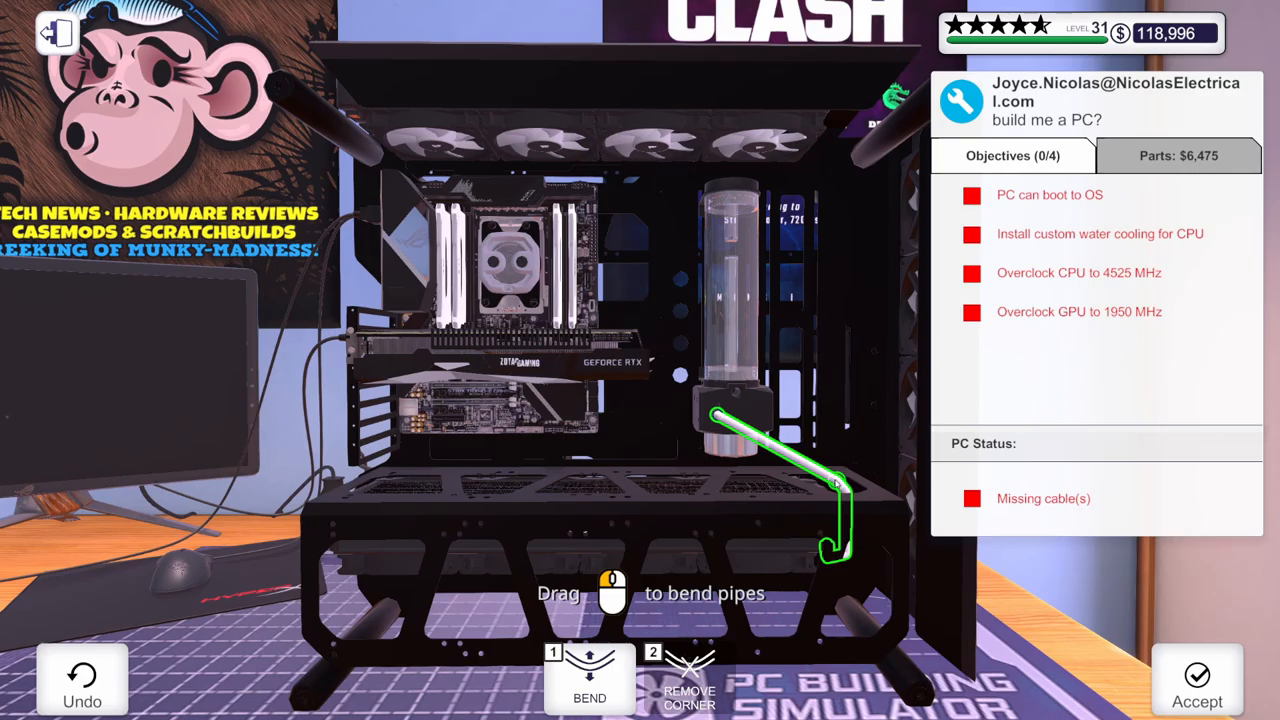
{"action": "left_click_drag", "start_coordinate": [838, 482], "coordinate": [847, 422]}
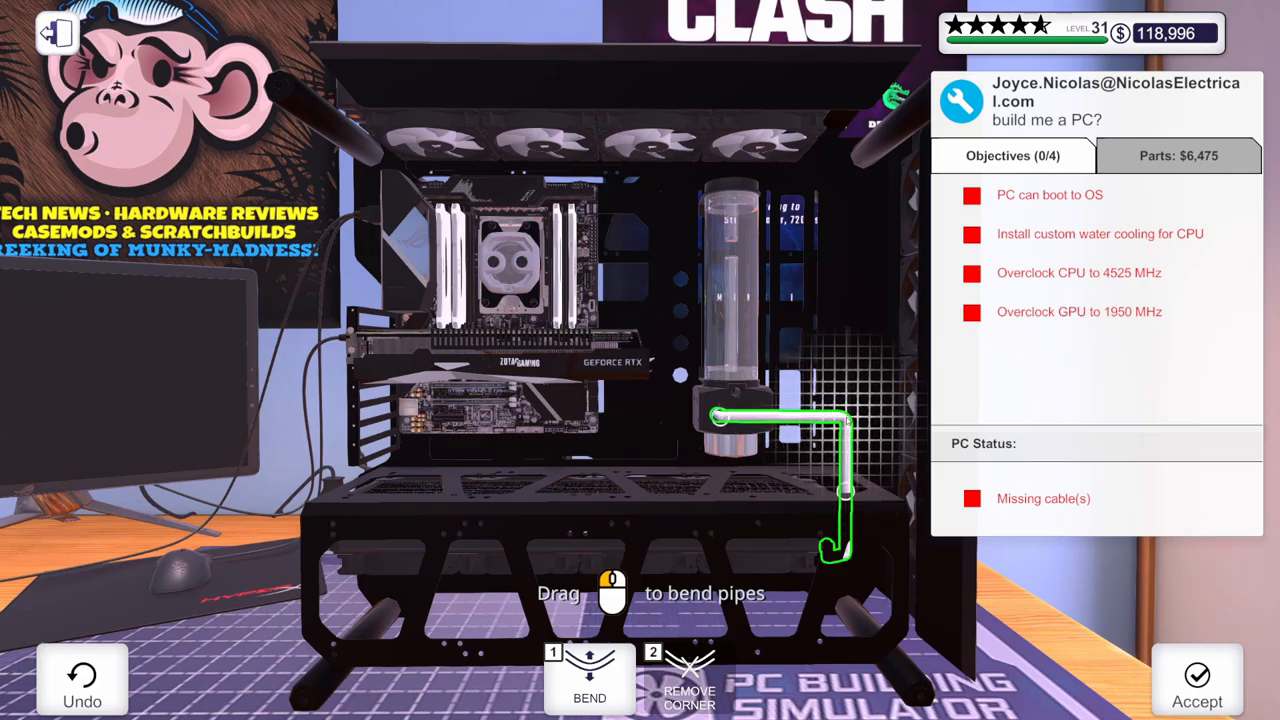
{"action": "key", "text": "Left"}
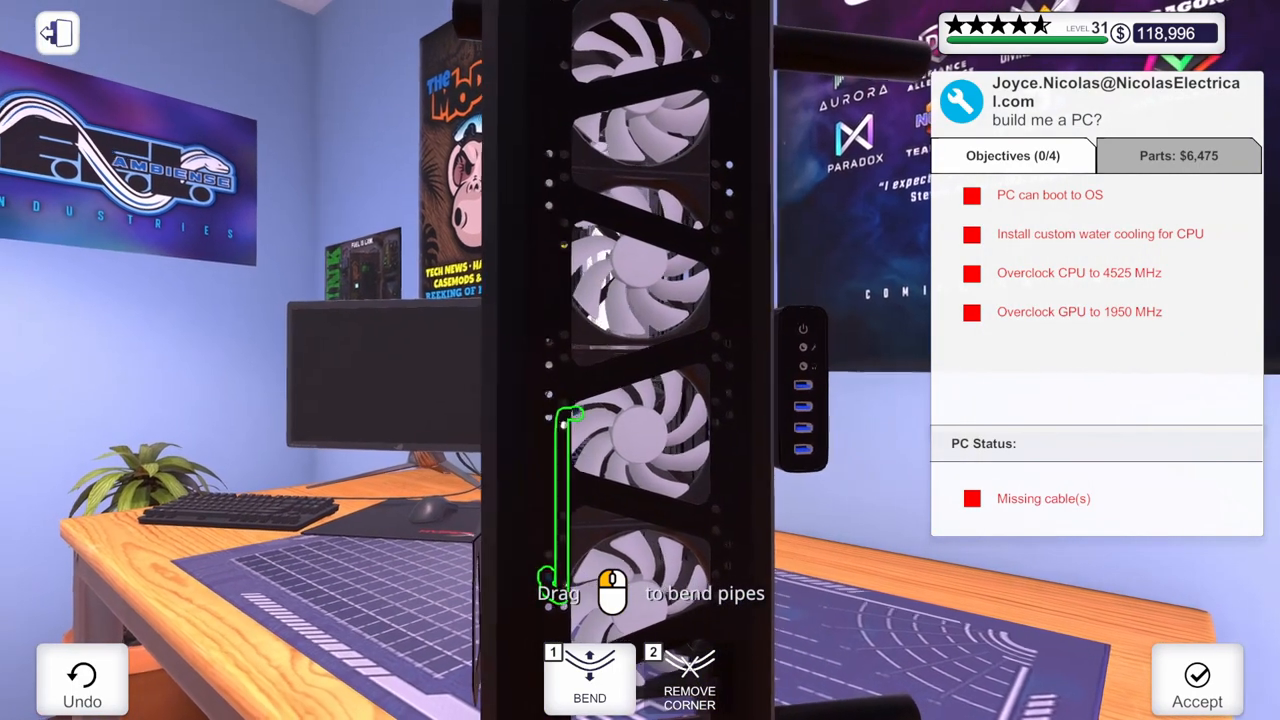
{"action": "key", "text": "Right"}
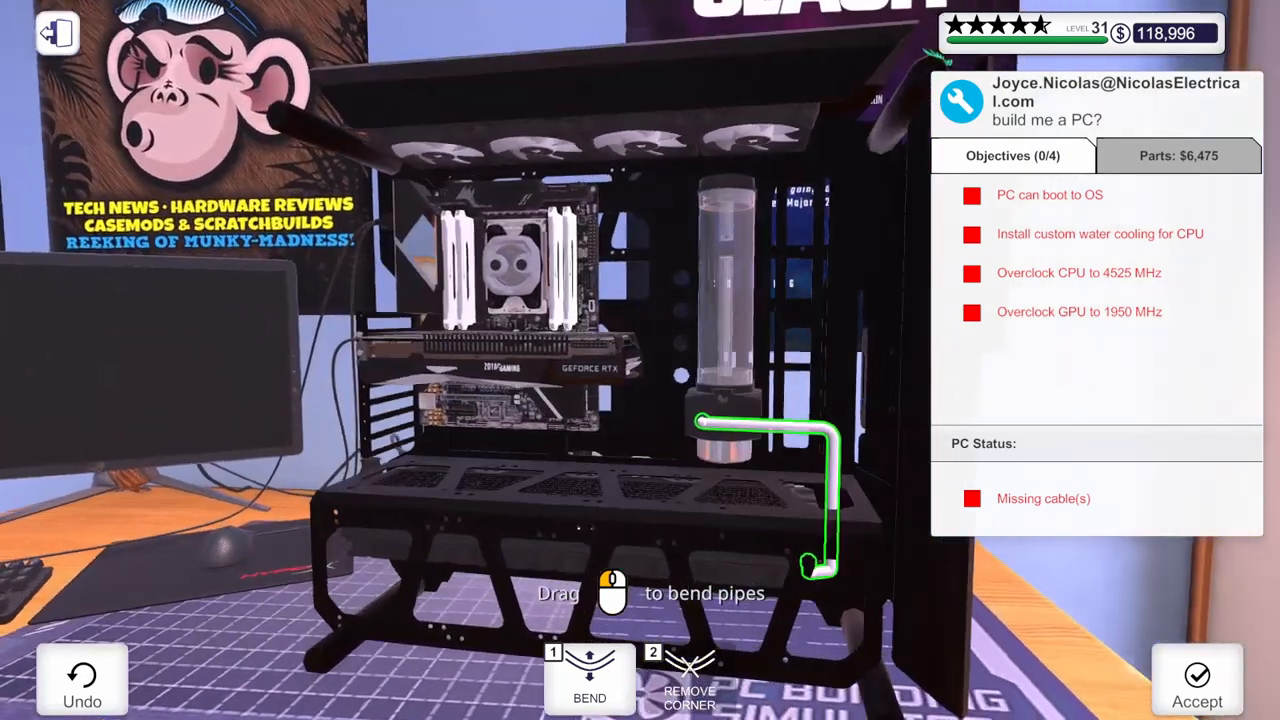
{"action": "key", "text": "Up"}
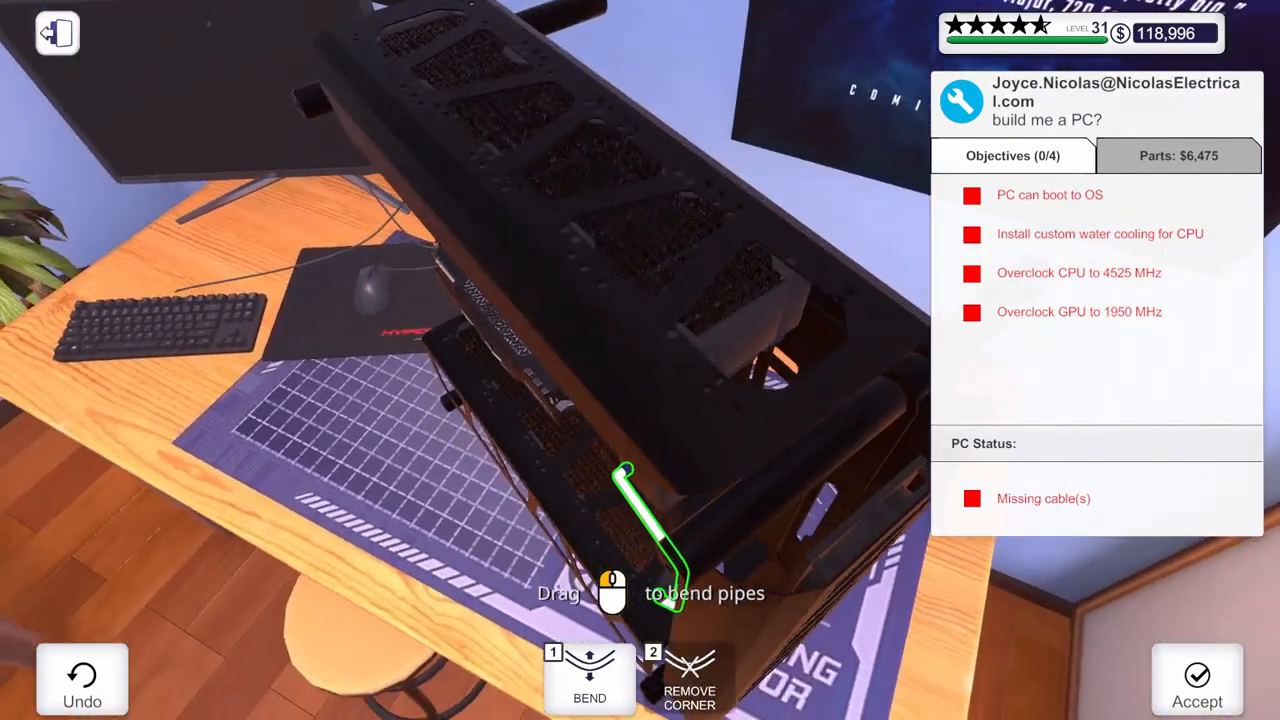
{"action": "key", "text": "Down"}
{"action": "key", "text": "Left"}
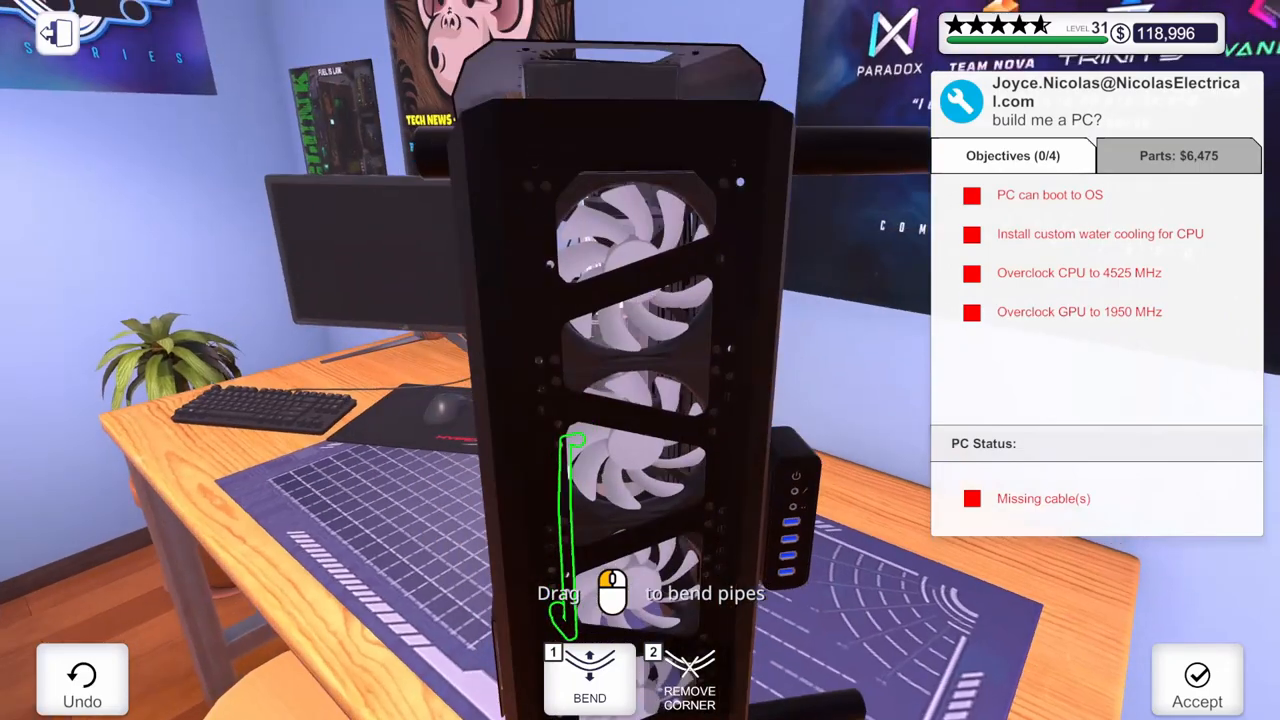
{"action": "key", "text": "Right"}
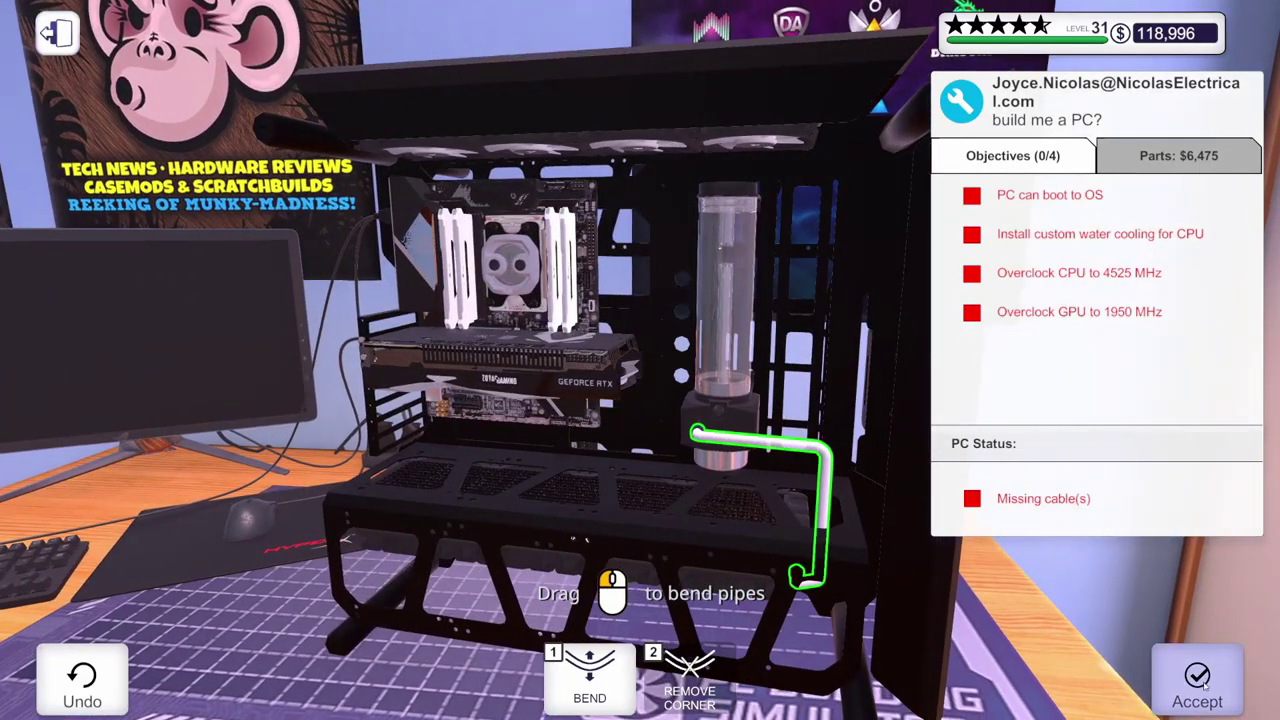
{"action": "left_click", "coordinate": [1200, 680]}
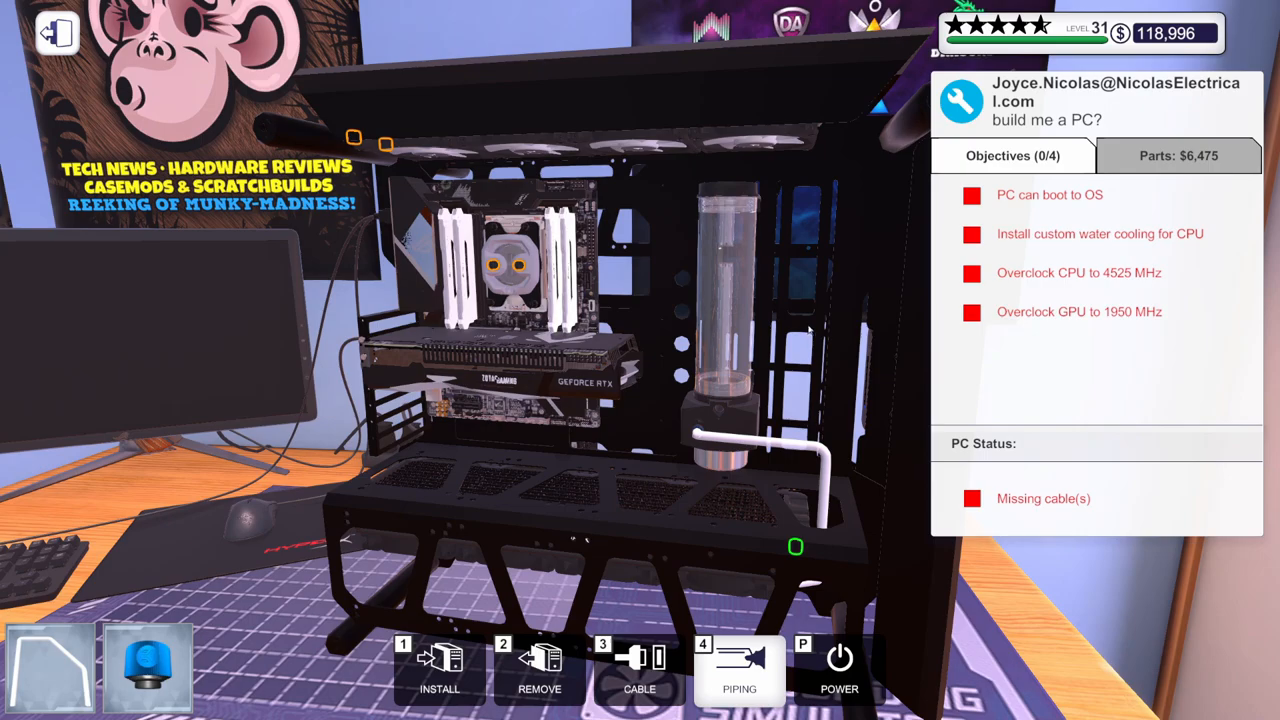
Step: Run a pipe from the top-left fitting across the case top with its corner at the top-right, and accept it
{"action": "key", "text": "Right"}
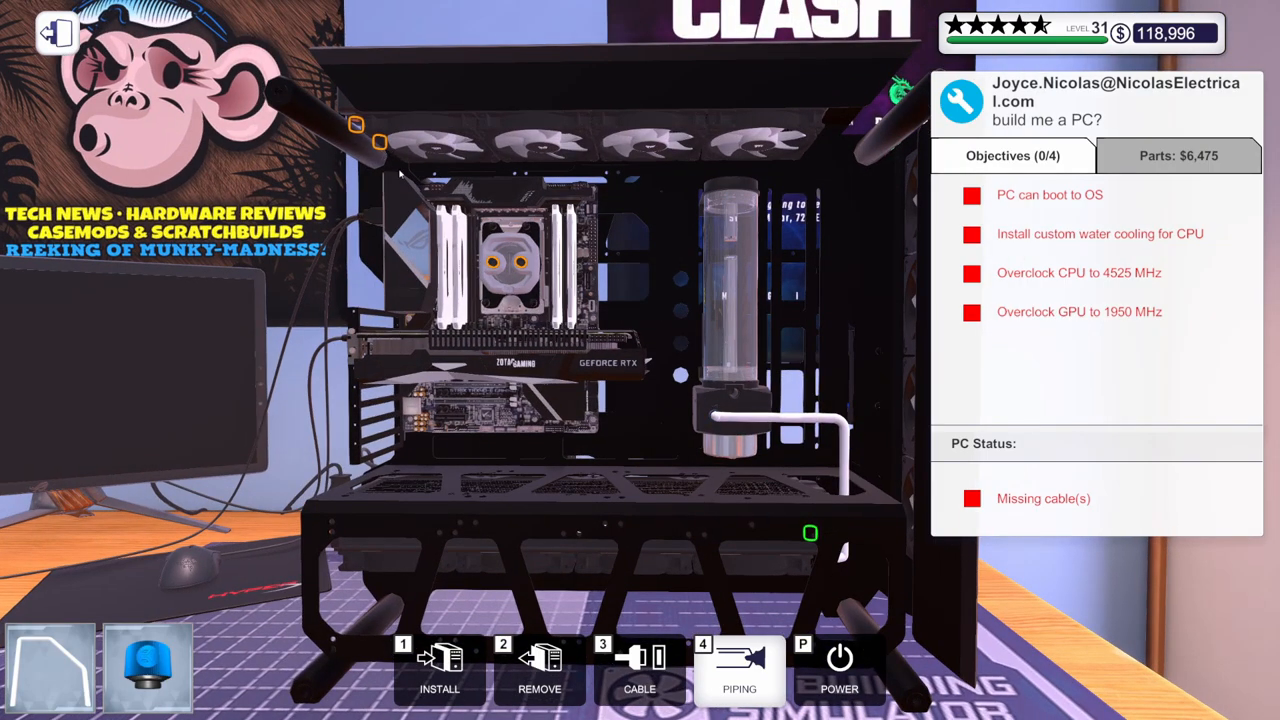
{"action": "left_click", "coordinate": [381, 143]}
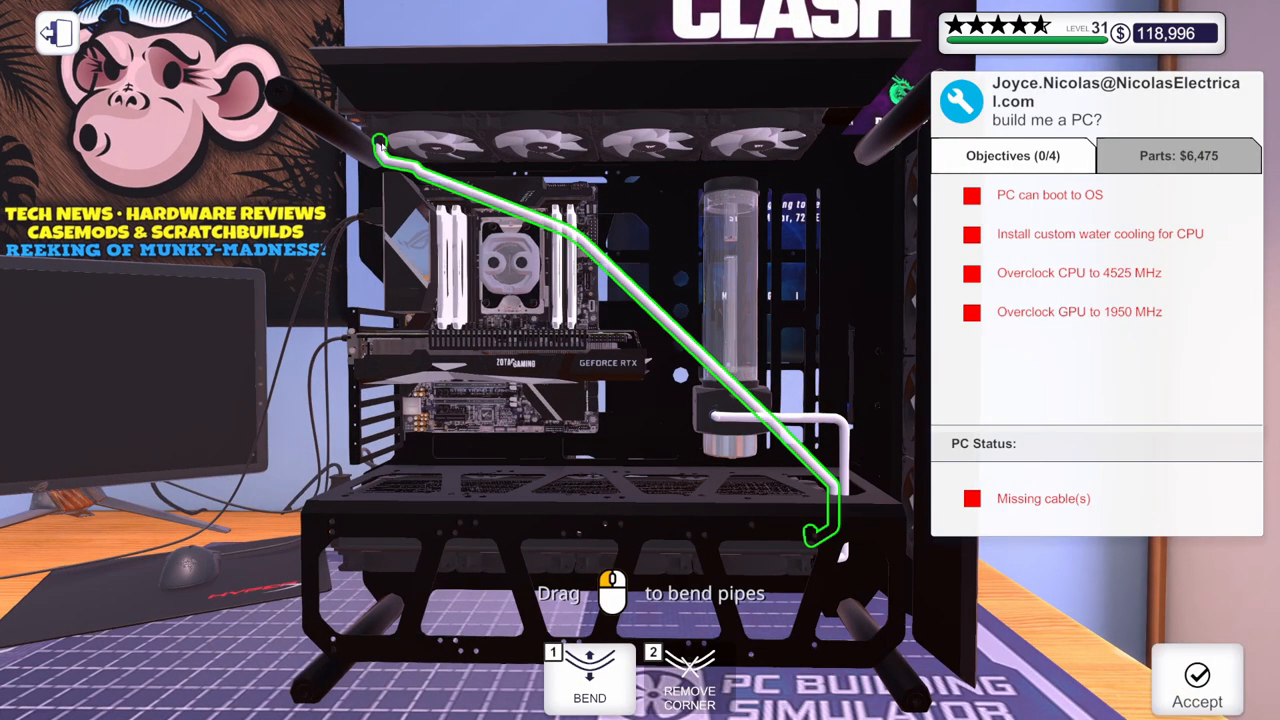
{"action": "key", "text": "Left"}
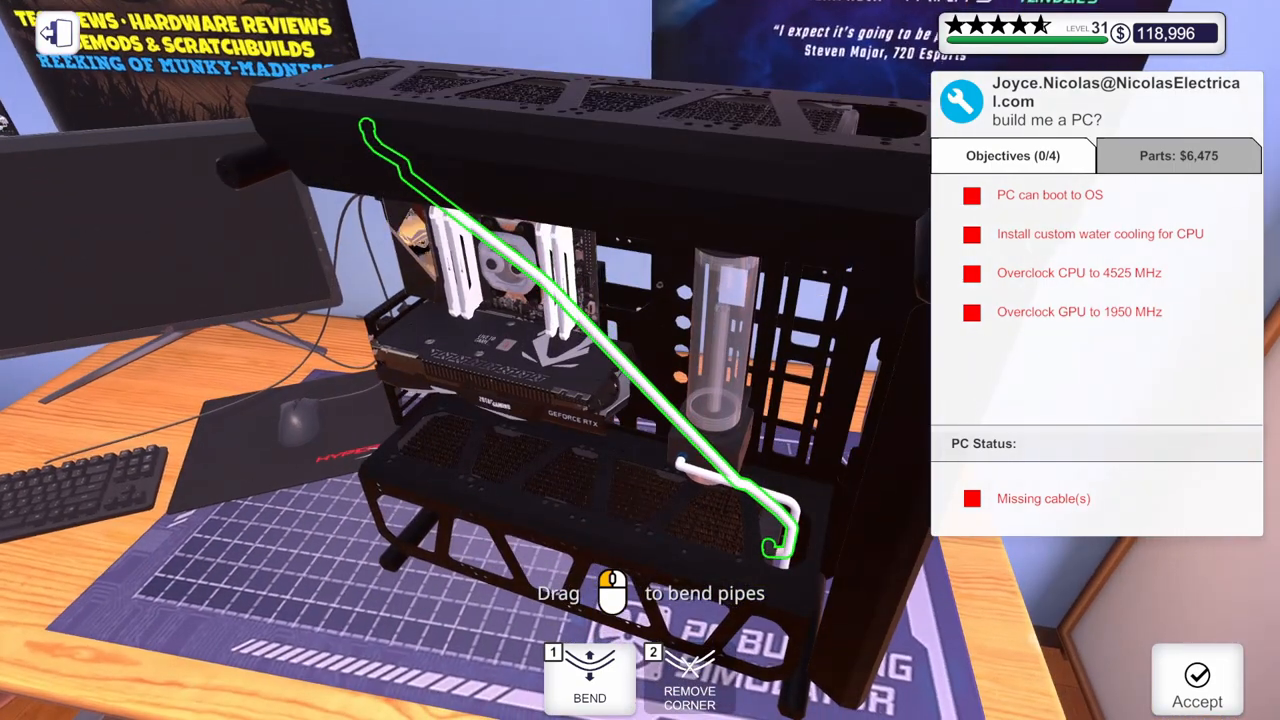
{"action": "key", "text": "Right"}
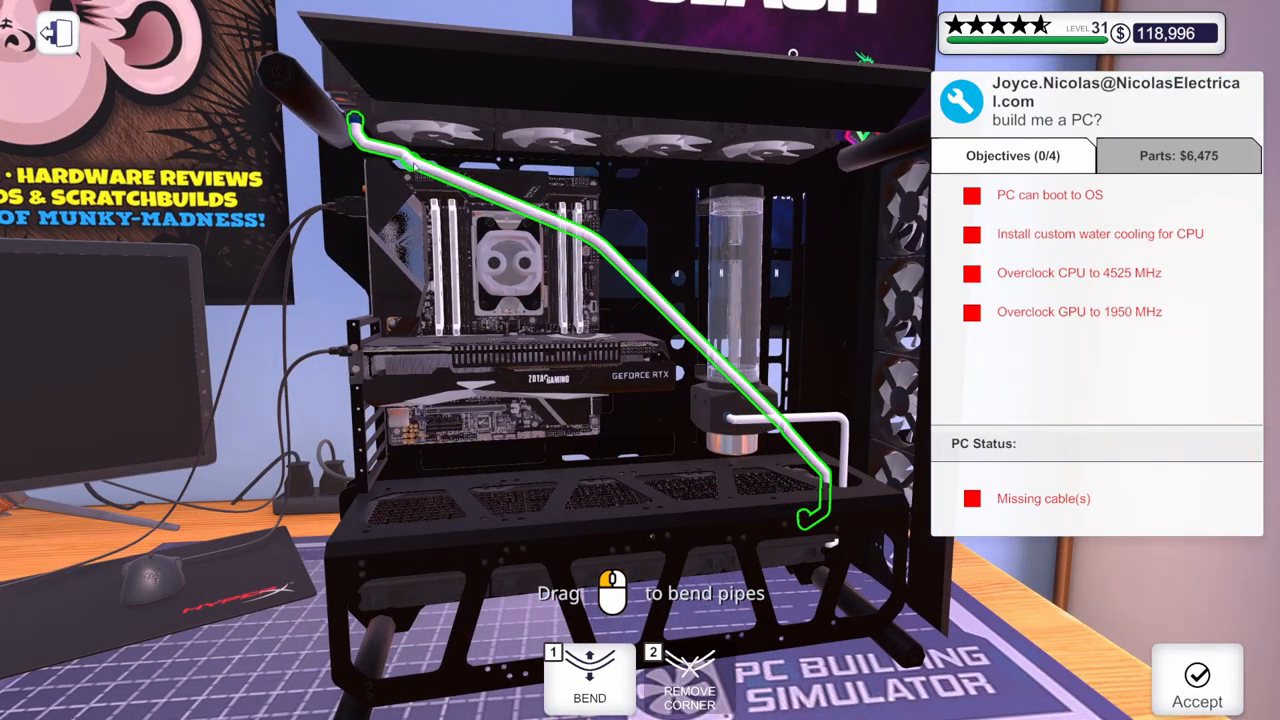
{"action": "left_click_drag", "start_coordinate": [414, 165], "coordinate": [424, 155]}
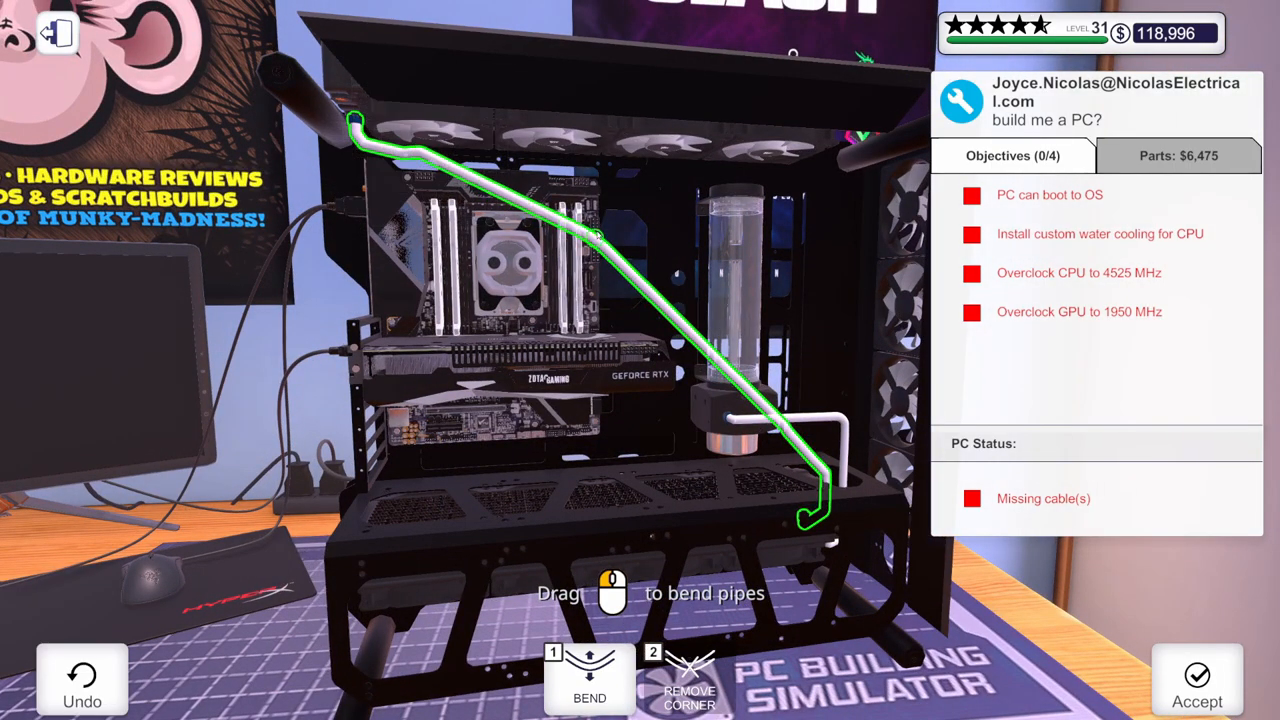
{"action": "left_click_drag", "start_coordinate": [596, 237], "coordinate": [806, 175]}
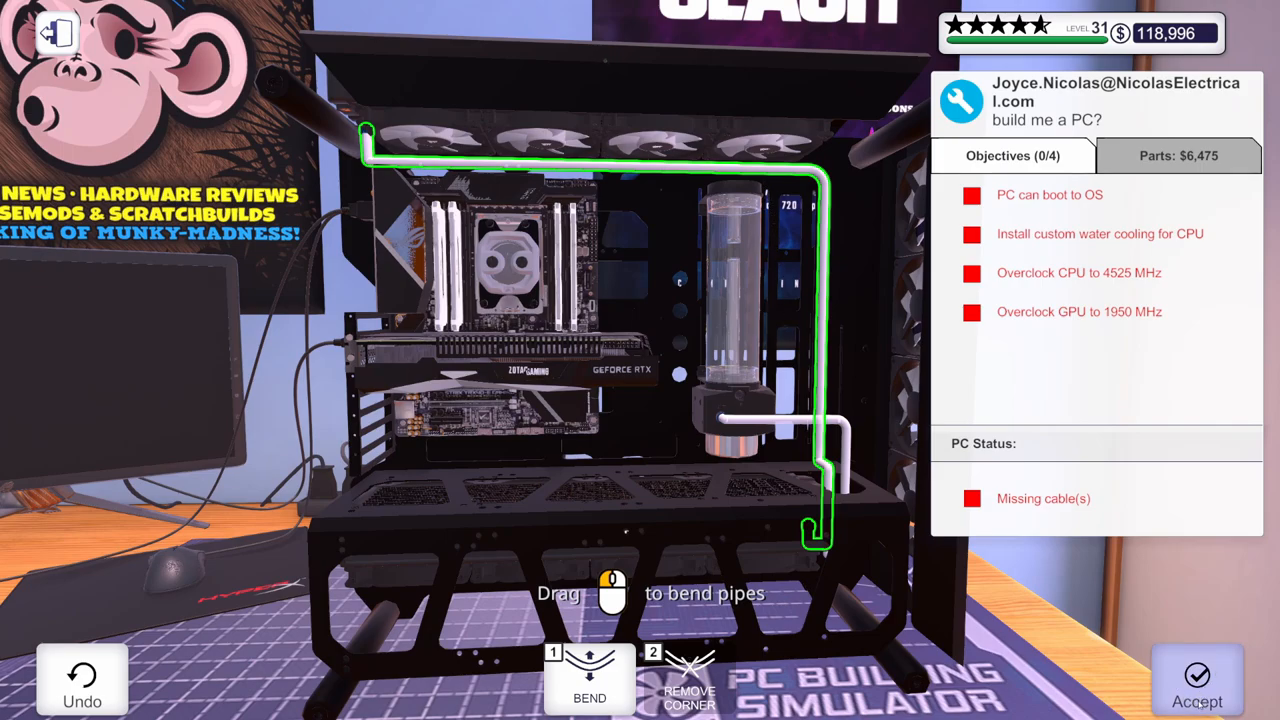
{"action": "left_click", "coordinate": [1200, 700]}
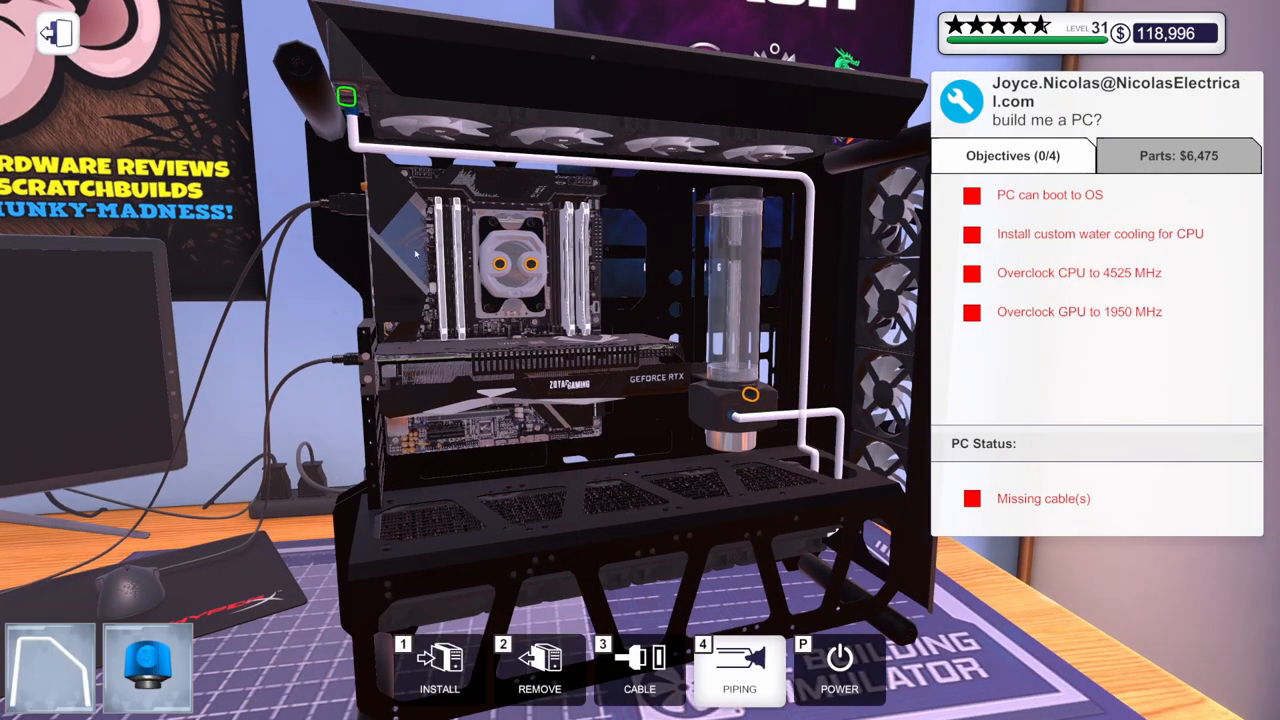
Step: Lay a pipe from the top-left fitting to the CPU block and square off its corners
{"action": "left_click", "coordinate": [499, 265]}
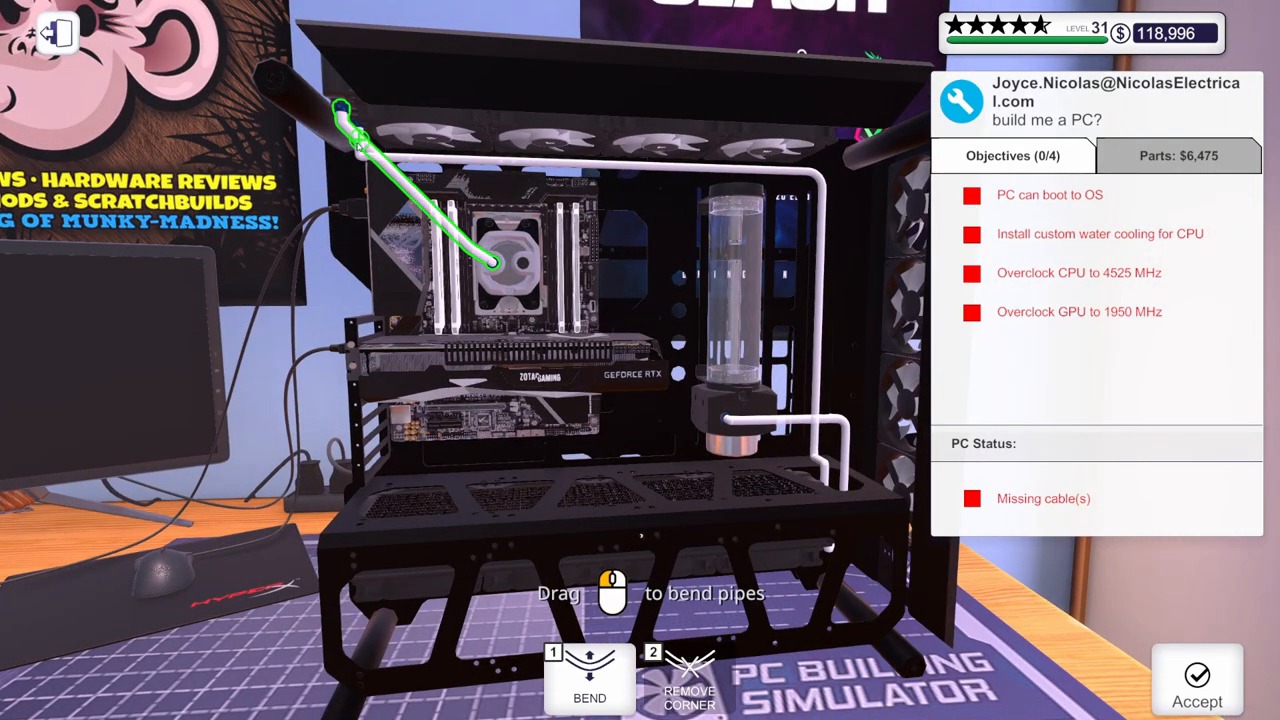
{"action": "left_click_drag", "start_coordinate": [358, 148], "coordinate": [358, 185]}
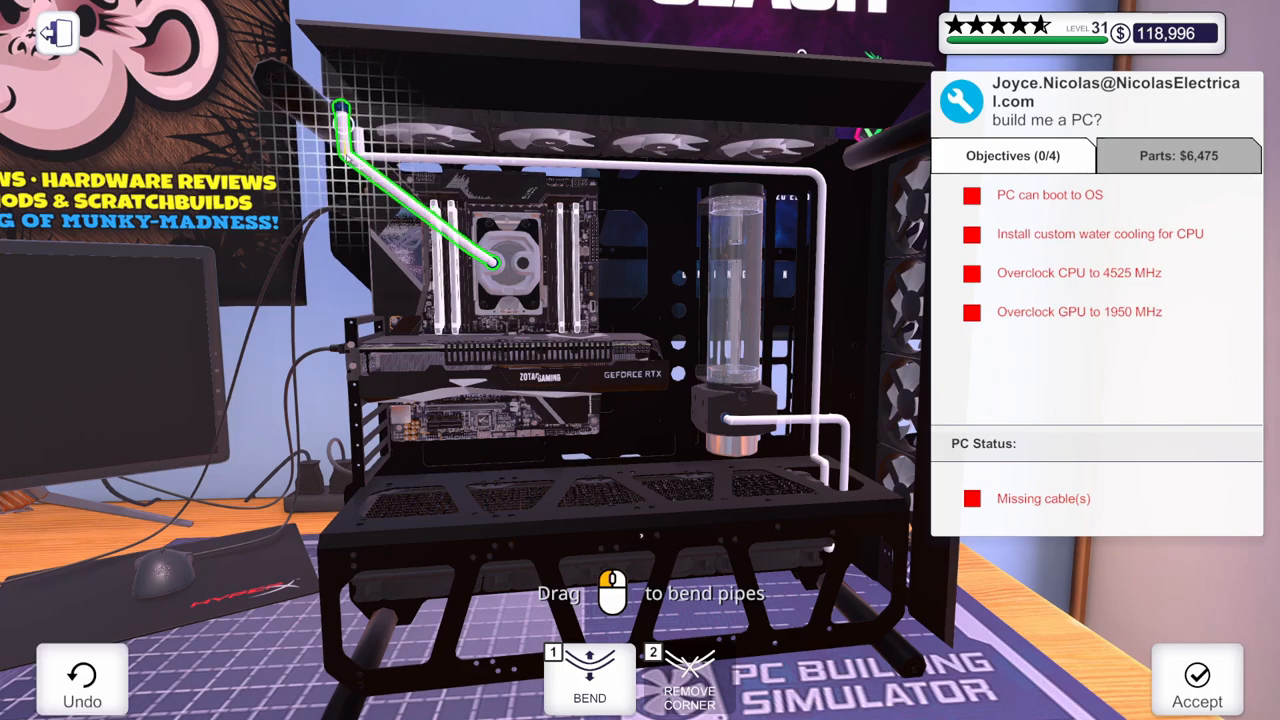
{"action": "left_click_drag", "start_coordinate": [450, 232], "coordinate": [490, 185]}
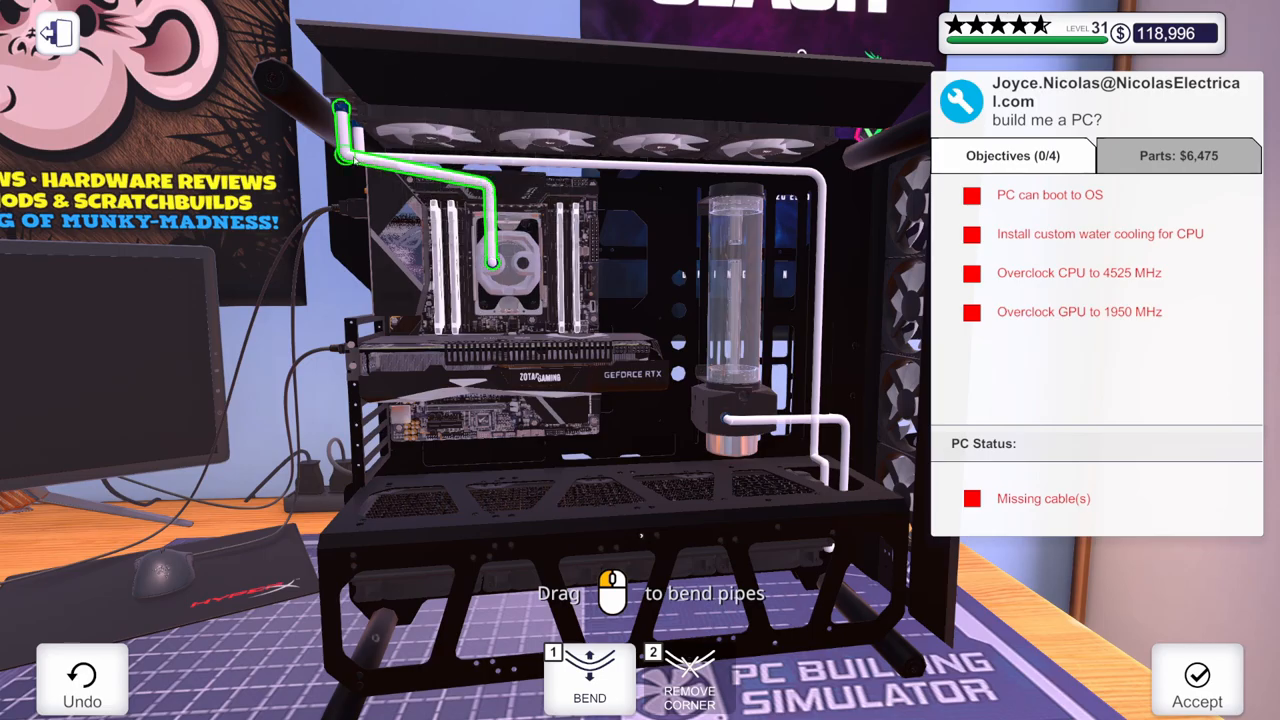
{"action": "left_click_drag", "start_coordinate": [352, 160], "coordinate": [350, 185]}
Step: Fine-tune the pipe's corners near the CPU block and top-left fitting into straight runs
{"action": "key", "text": "Left"}
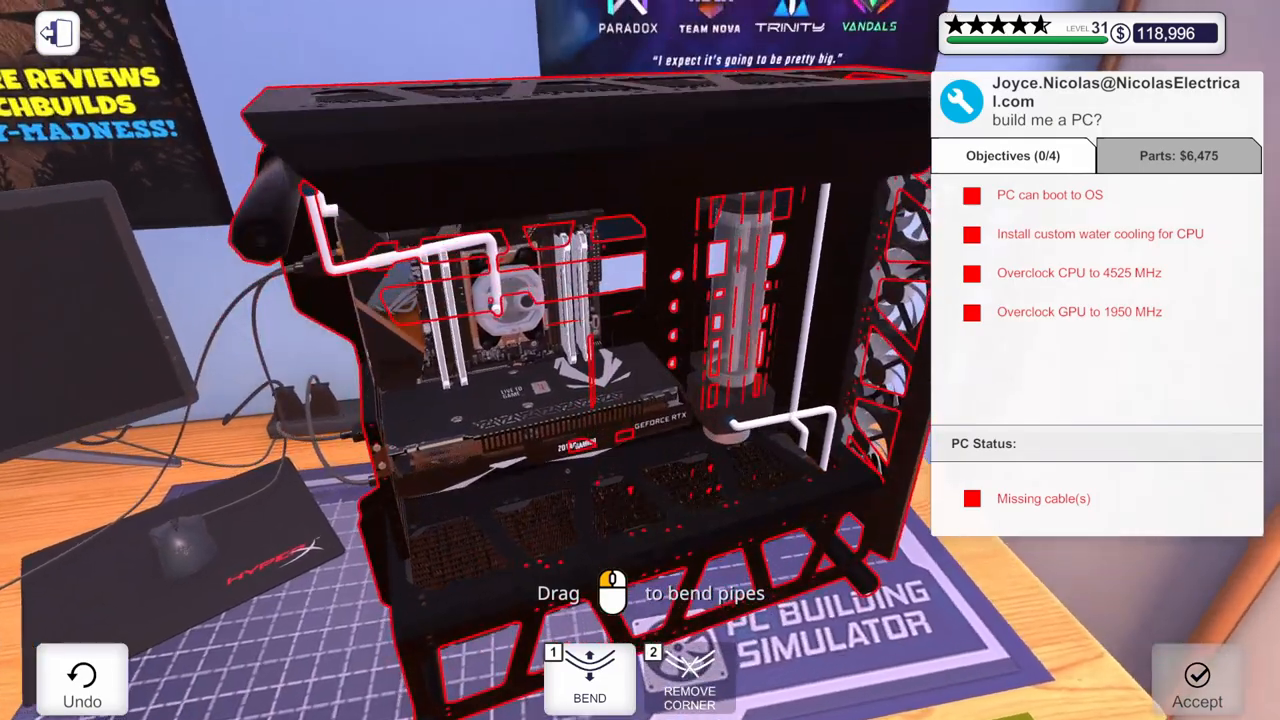
{"action": "key", "text": "Left"}
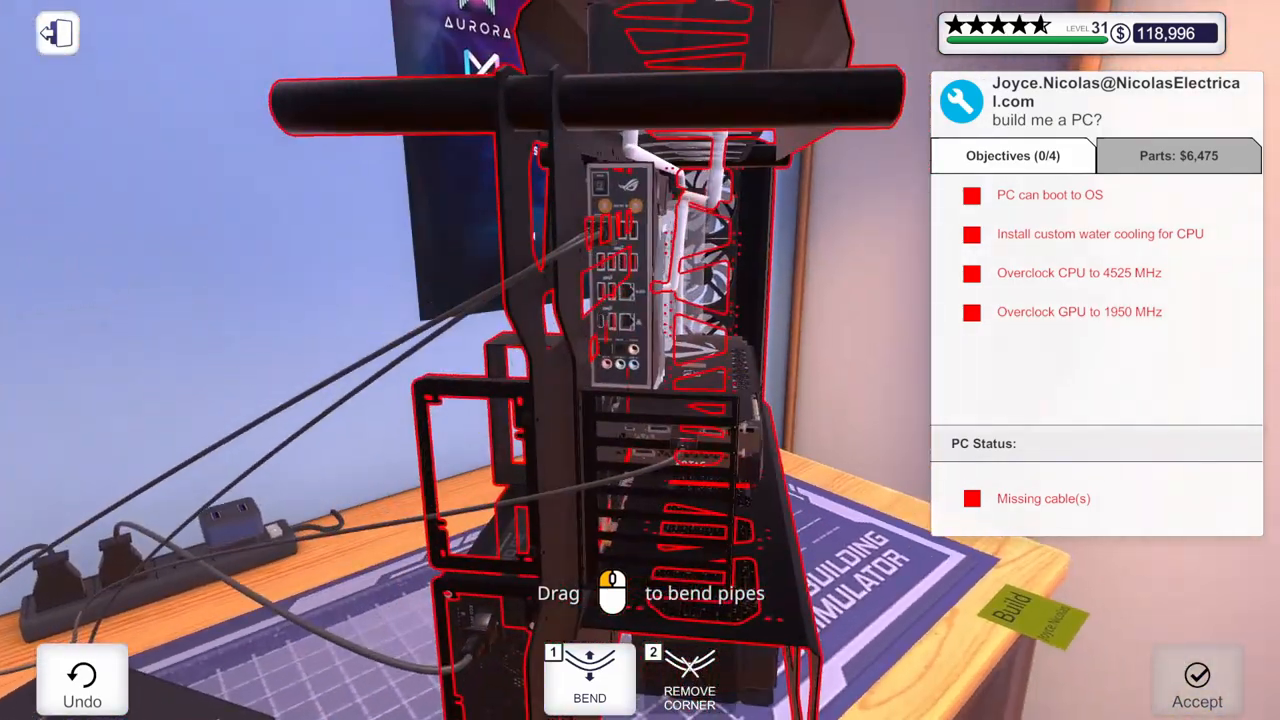
{"action": "key", "text": "Left"}
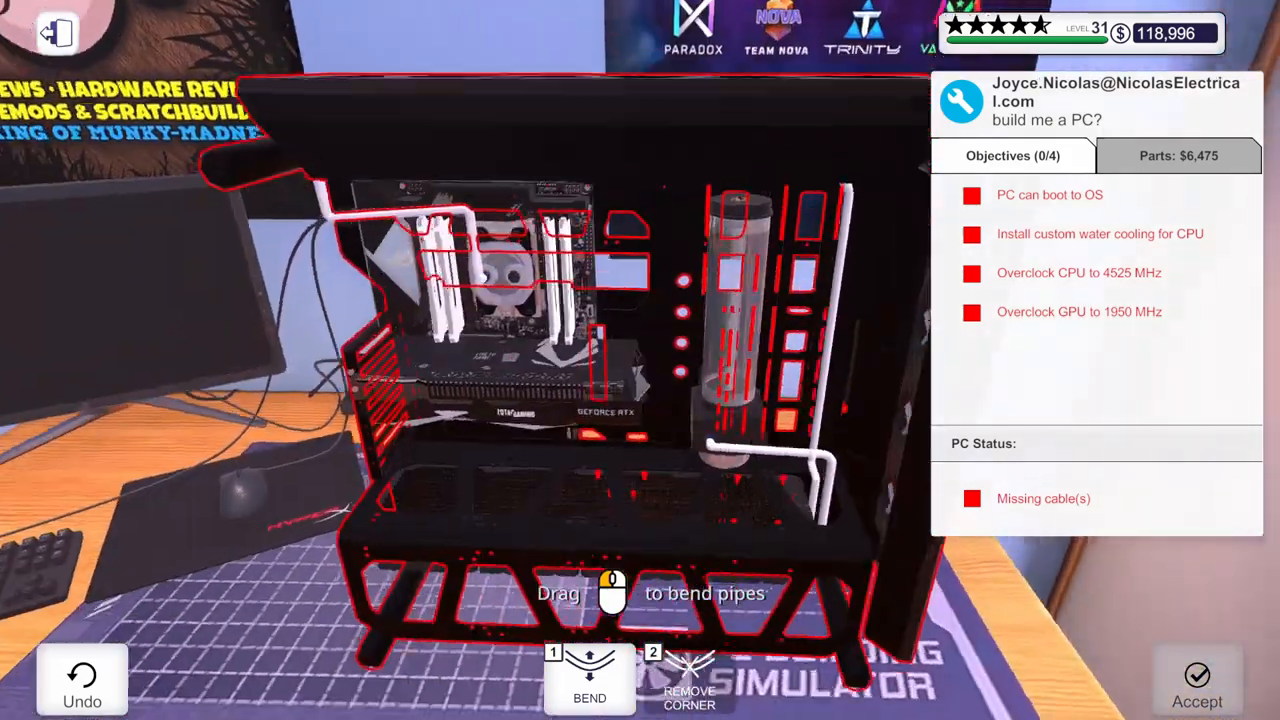
{"action": "key", "text": "Left"}
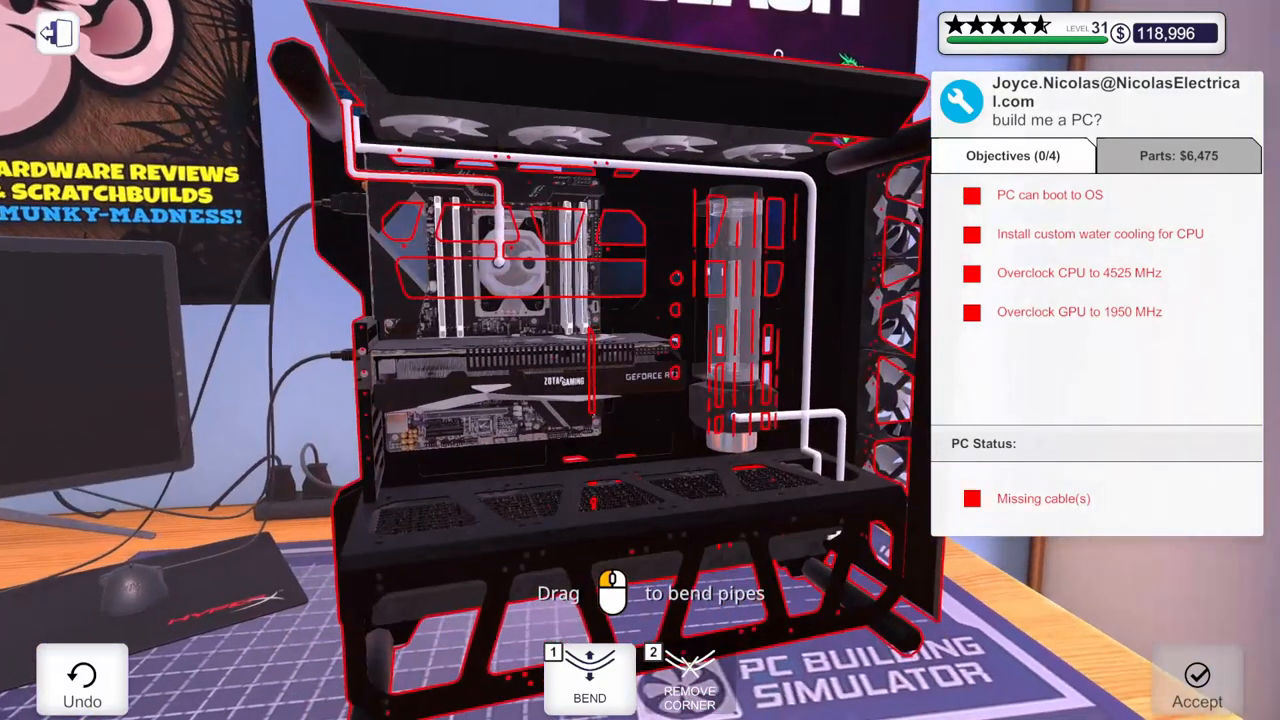
{"action": "key", "text": "Left"}
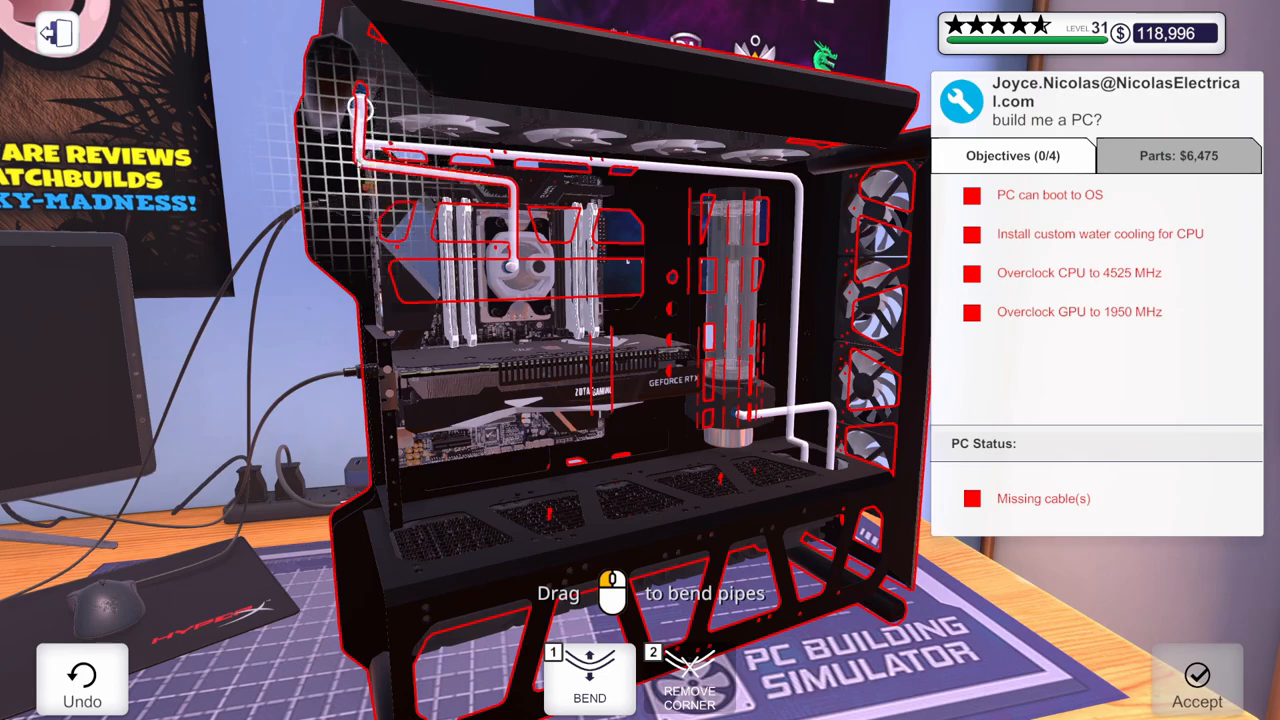
{"action": "key", "text": "Left"}
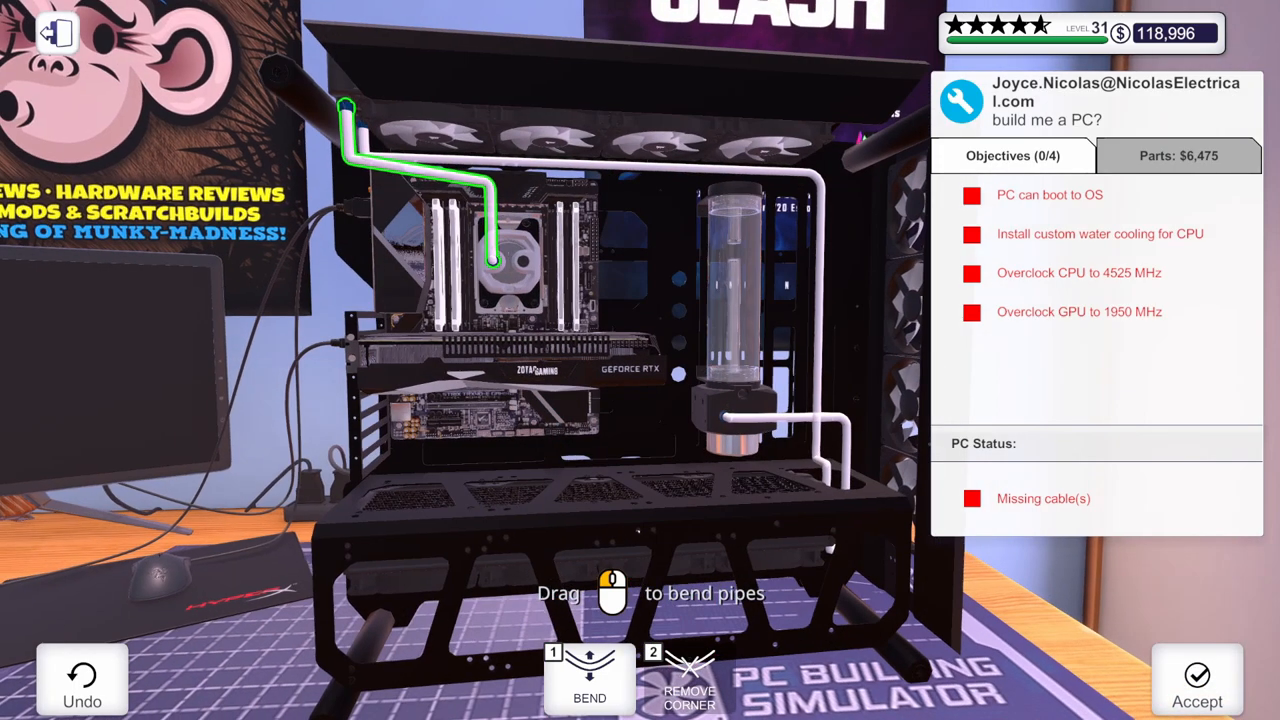
{"action": "key", "text": "Left"}
{"action": "left_click_drag", "start_coordinate": [485, 187], "coordinate": [485, 163]}
{"action": "left_click_drag", "start_coordinate": [342, 163], "coordinate": [343, 157]}
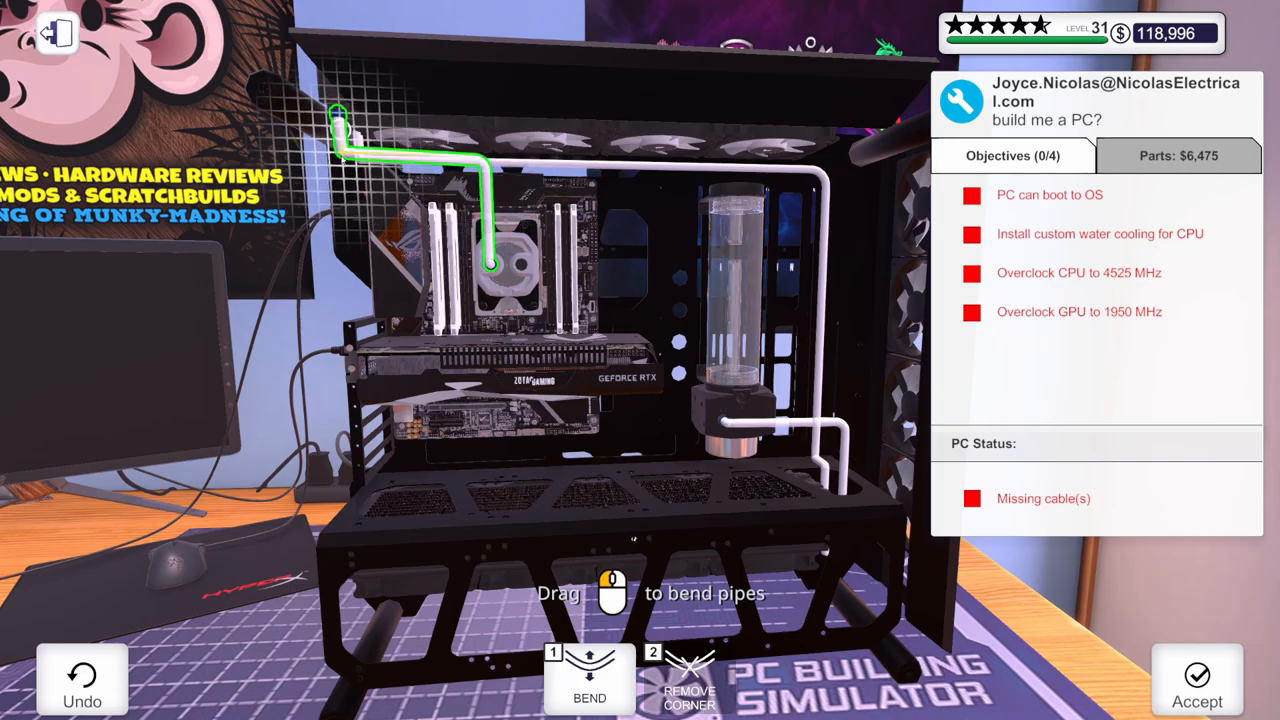
{"action": "left_click_drag", "start_coordinate": [633, 540], "coordinate": [378, 225]}
{"action": "left_click_drag", "start_coordinate": [482, 170], "coordinate": [659, 316]}
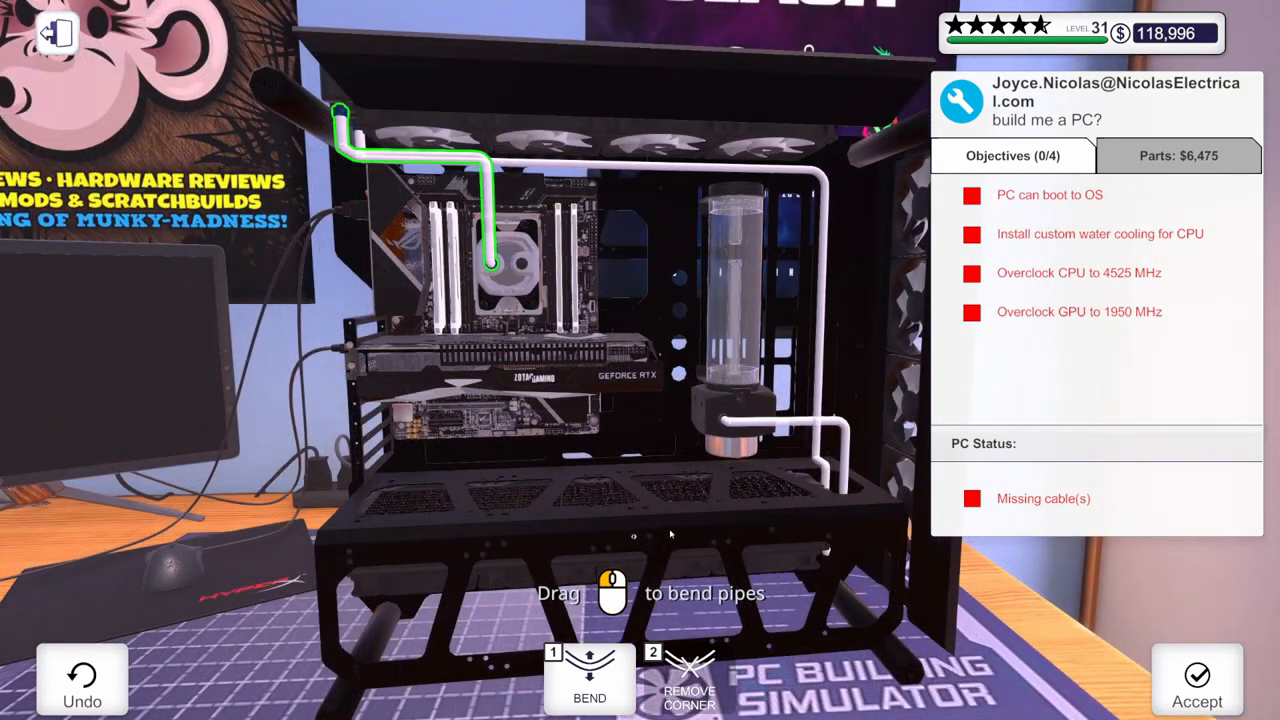
Step: Accept the CPU pipe, then run a pipe from the CPU block down and across toward the reservoir
{"action": "left_click", "coordinate": [1197, 680]}
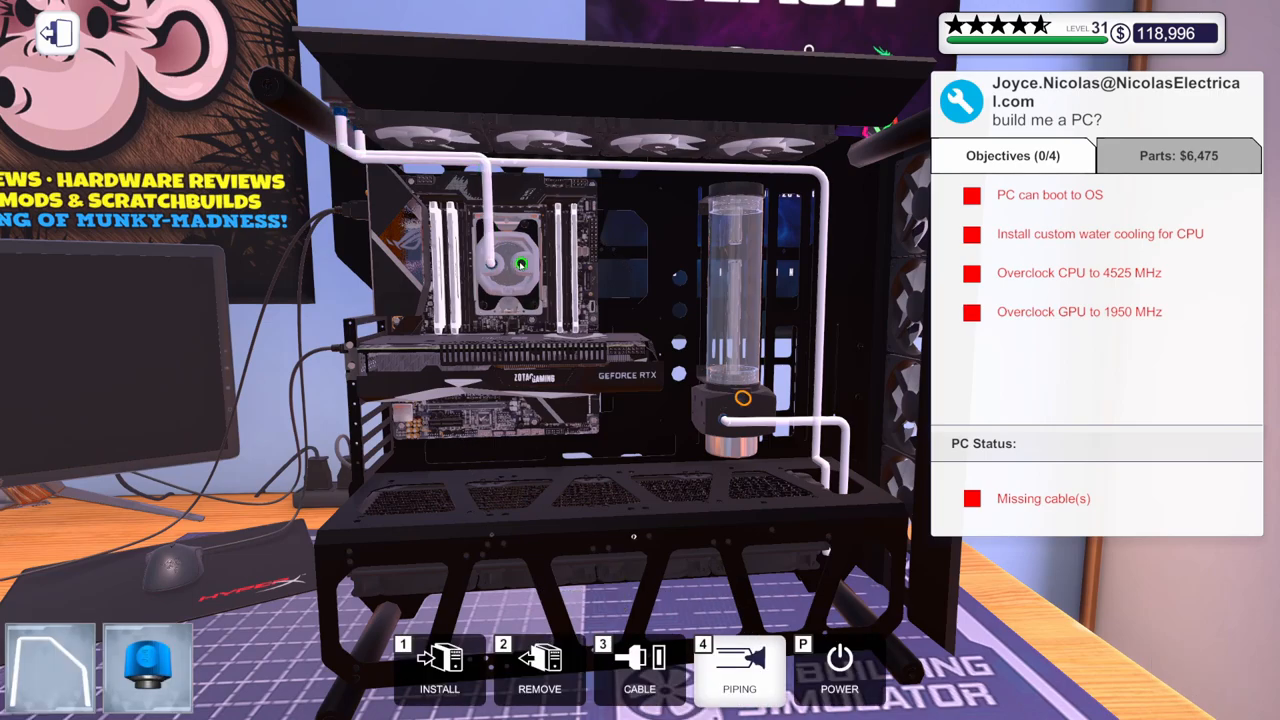
{"action": "left_click", "coordinate": [744, 403]}
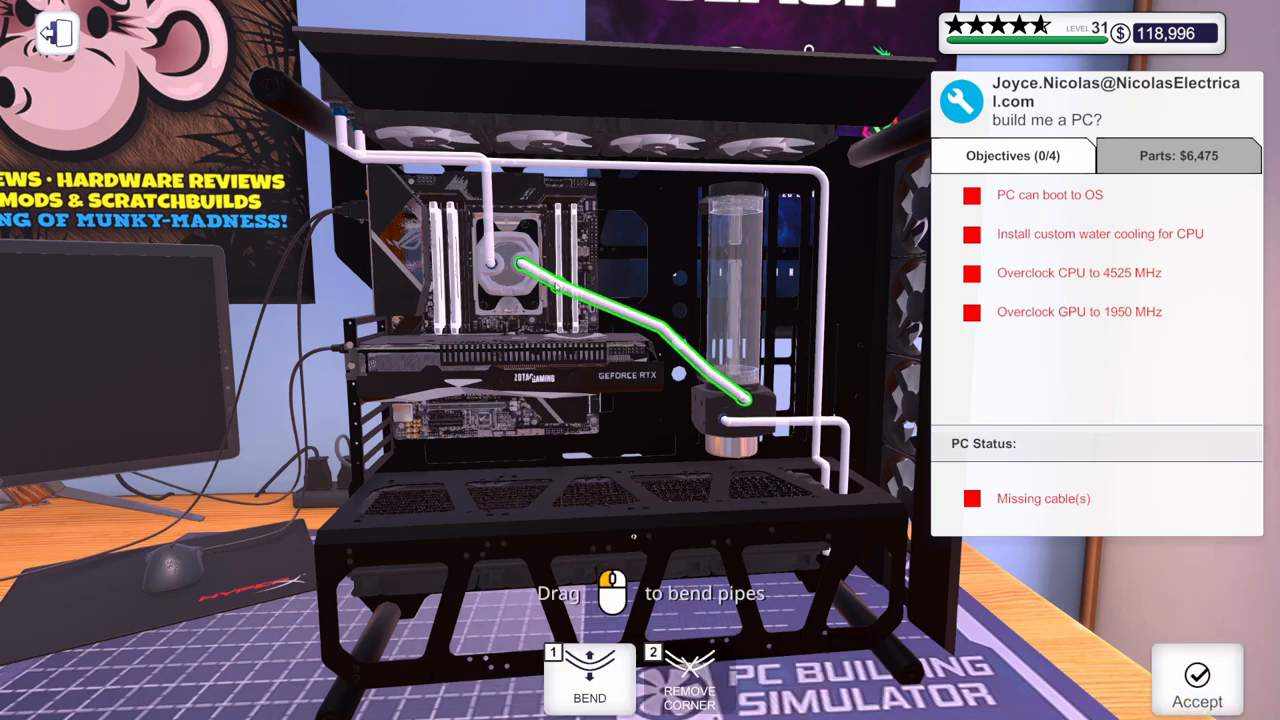
{"action": "mouse_move", "coordinate": [557, 288]}
{"action": "left_mouse_down"}
{"action": "mouse_move", "coordinate": [569, 378]}
{"action": "mouse_move", "coordinate": [760, 380]}
{"action": "mouse_move", "coordinate": [630, 543]}
{"action": "left_mouse_up"}
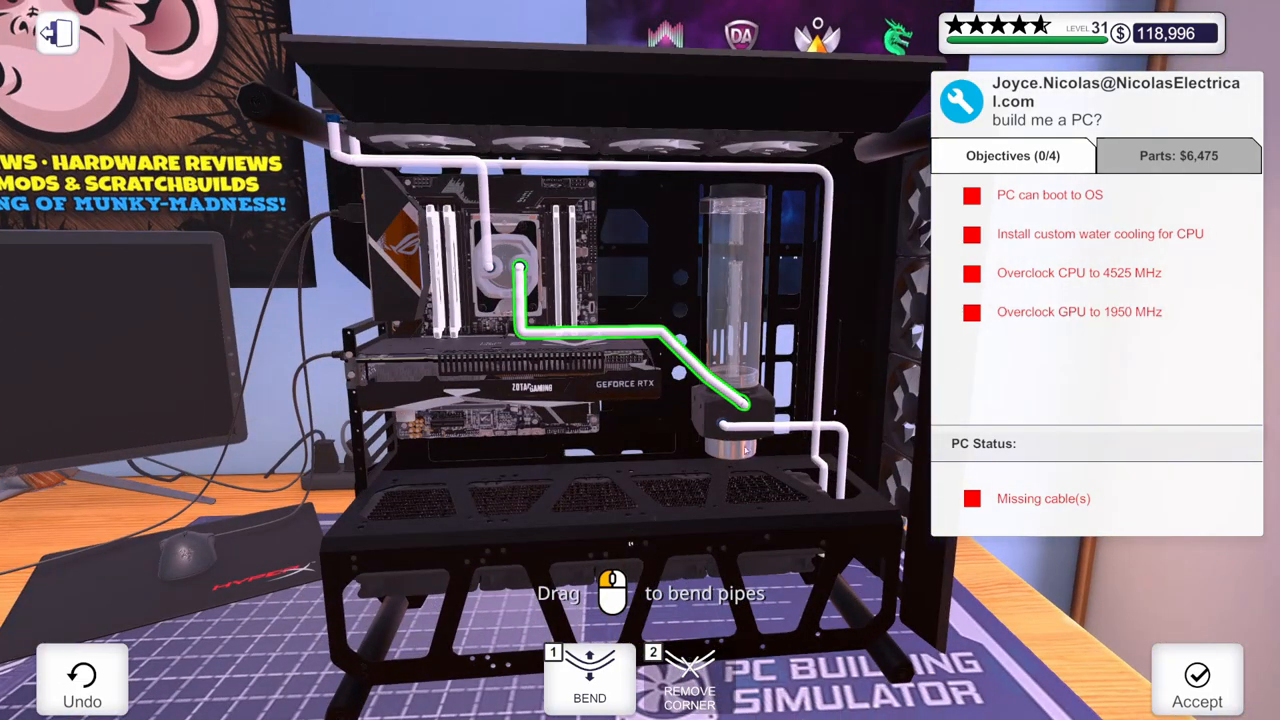
{"action": "left_click_drag", "start_coordinate": [672, 340], "coordinate": [707, 409]}
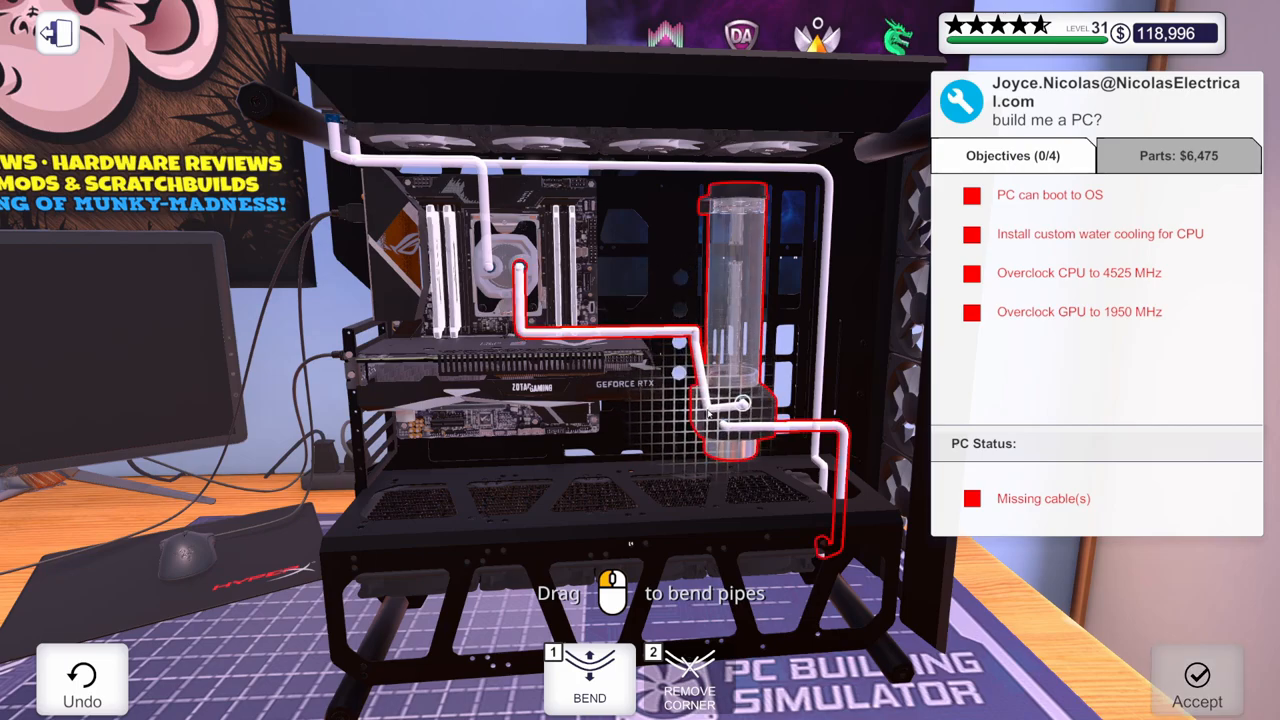
Step: Shape the reservoir end to drop down then run horizontally, and accept the pipe
{"action": "key", "text": "a"}
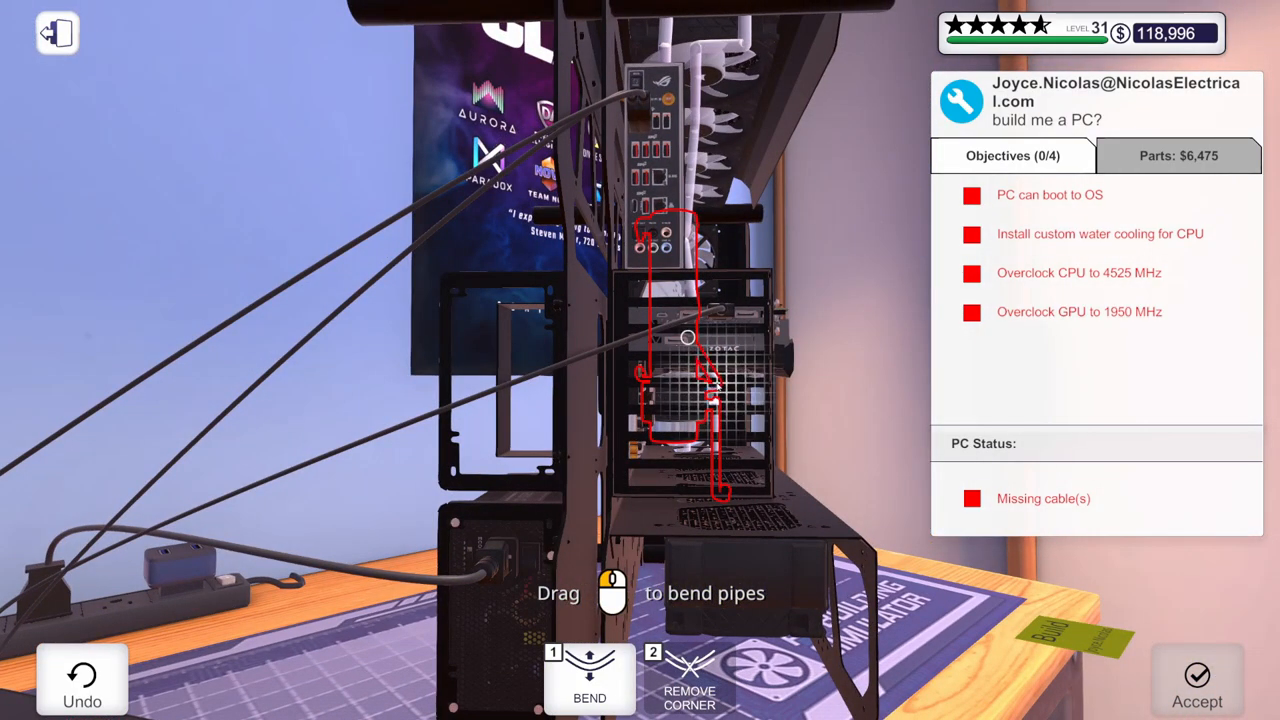
{"action": "key", "text": "a"}
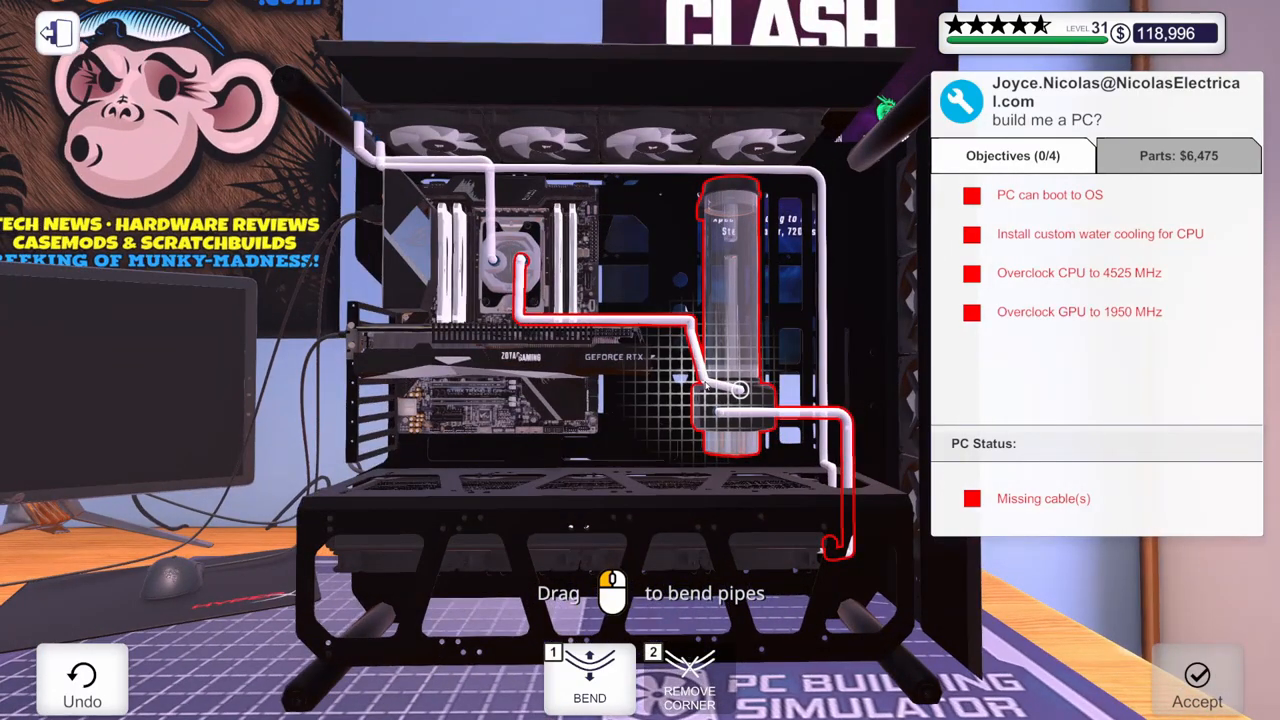
{"action": "left_click_drag", "start_coordinate": [706, 385], "coordinate": [703, 395]}
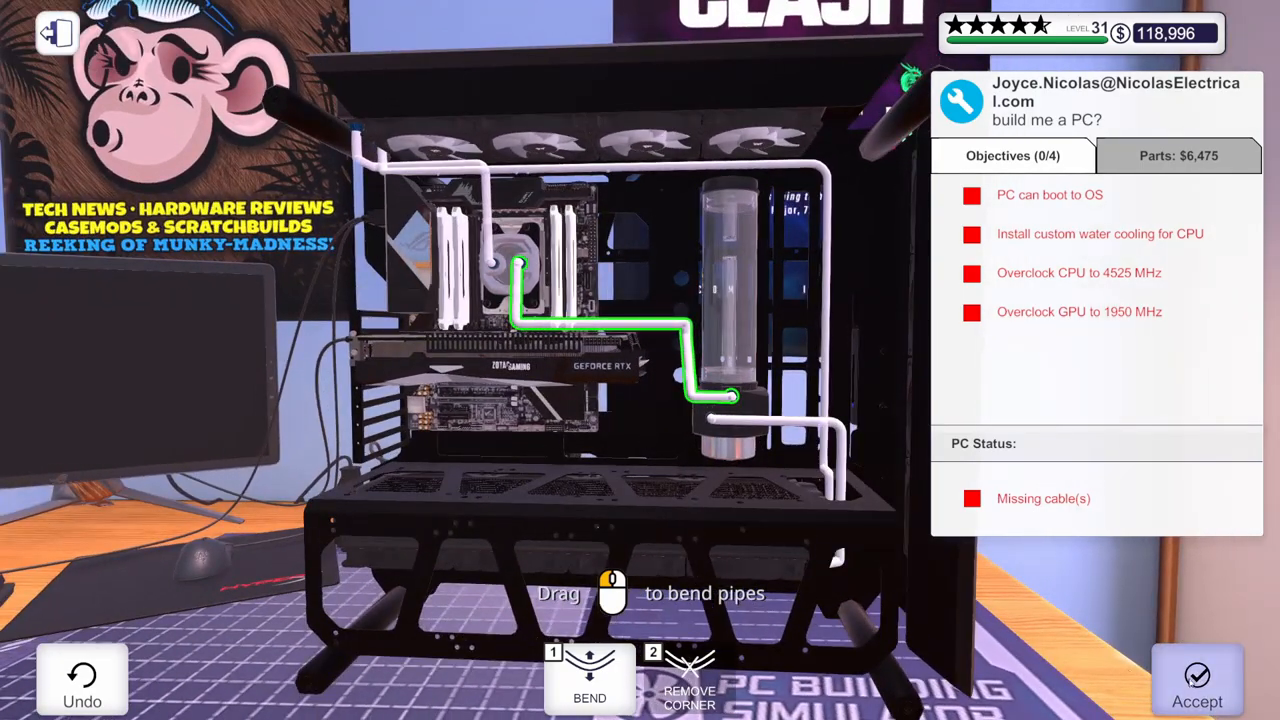
{"action": "left_click", "coordinate": [1196, 683]}
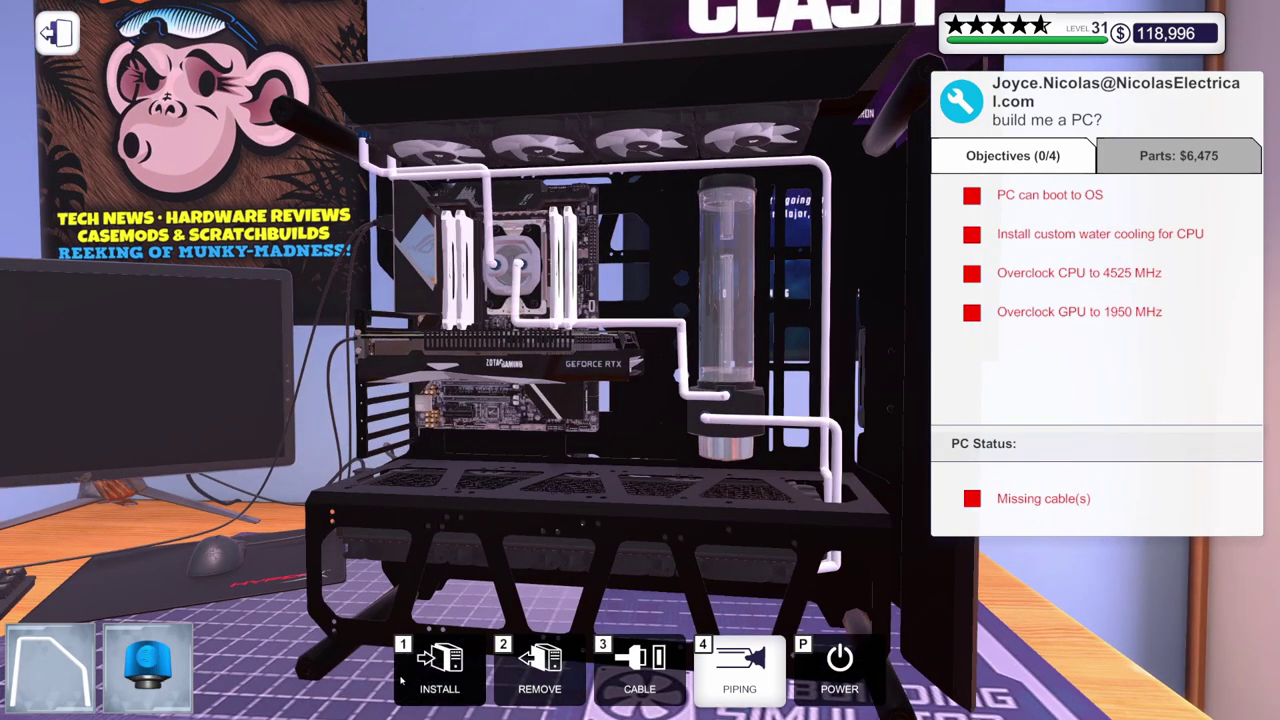
Step: Find and pick the White Blue cable set from the PC Parts cables list
{"action": "left_click", "coordinate": [430, 688]}
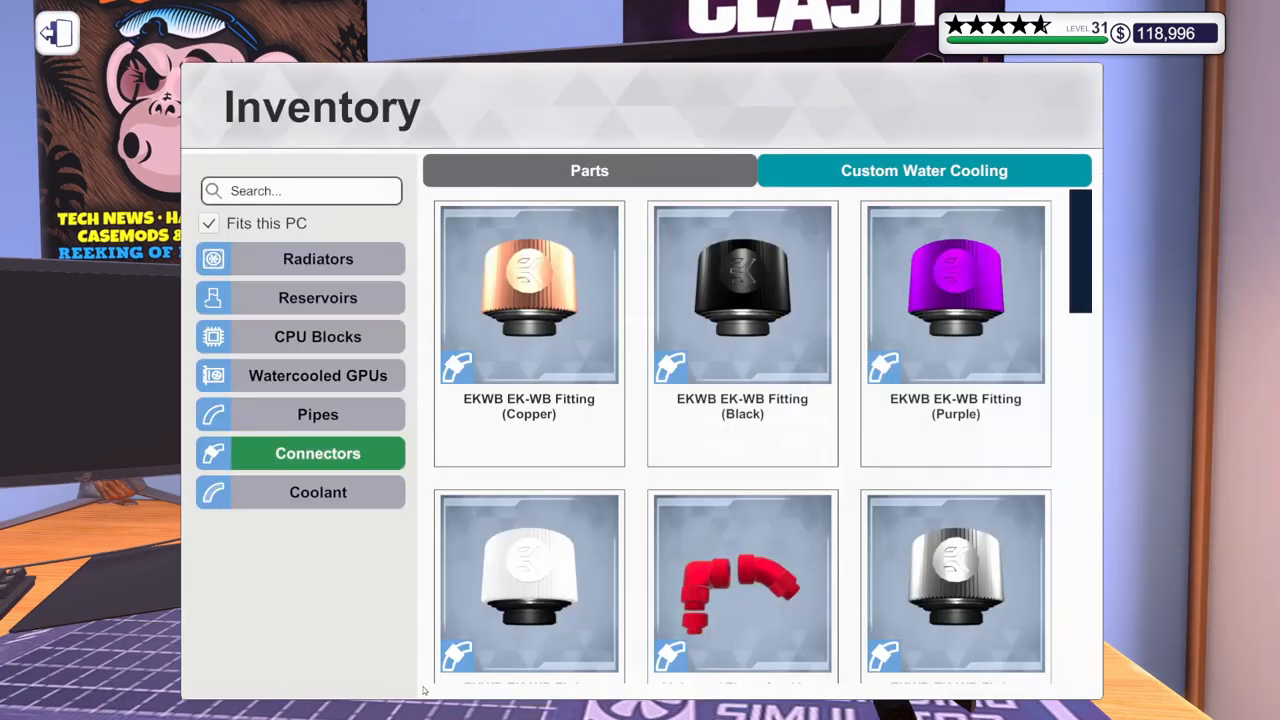
{"action": "left_click", "coordinate": [590, 171]}
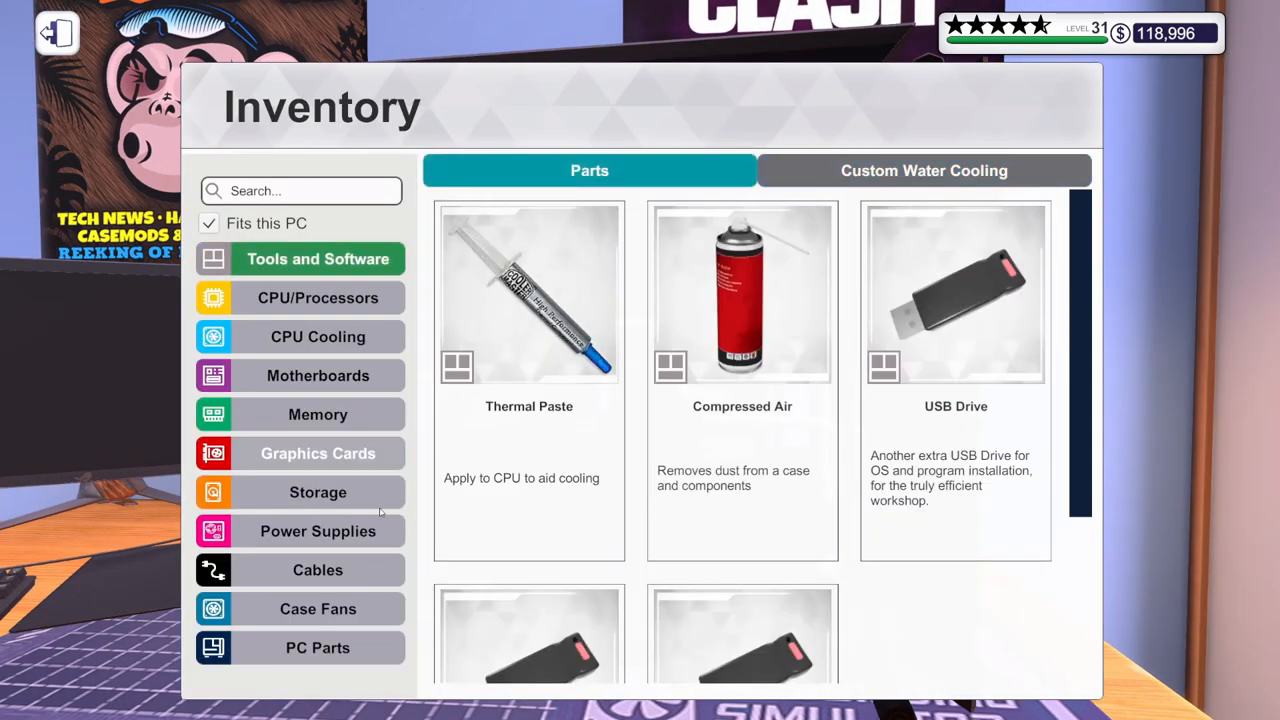
{"action": "left_click", "coordinate": [342, 571]}
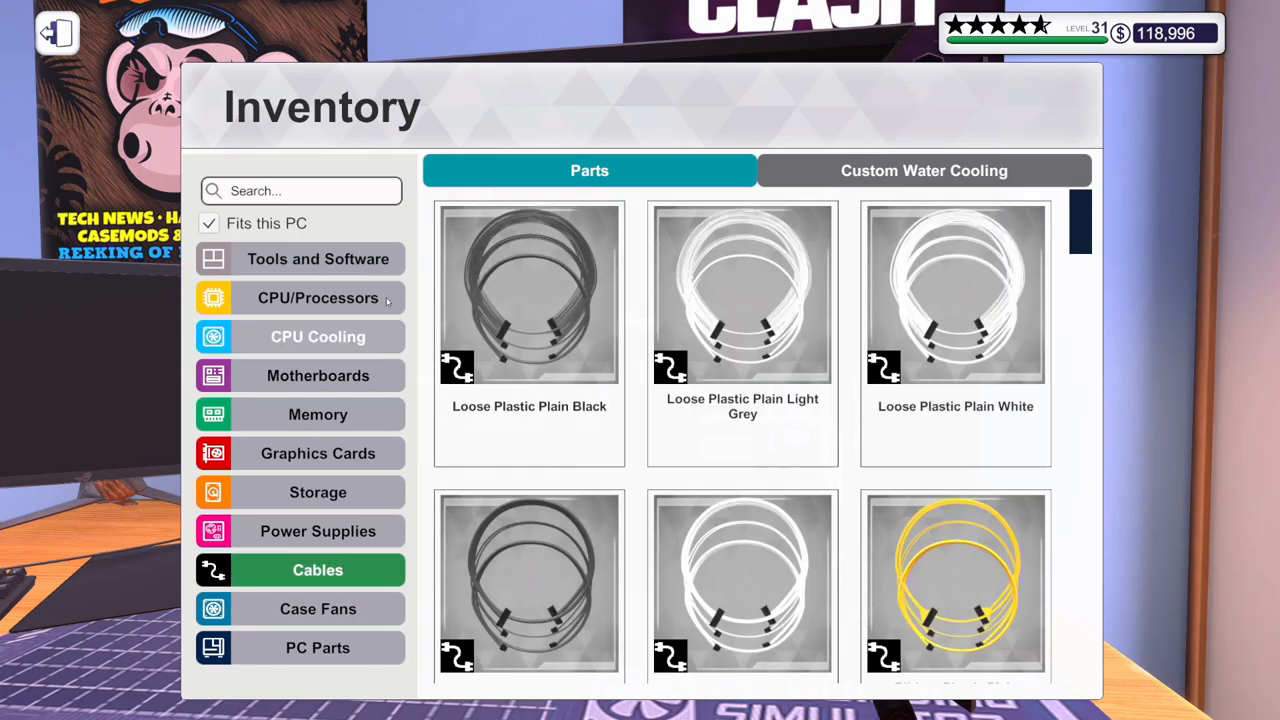
{"action": "left_click", "coordinate": [299, 193]}
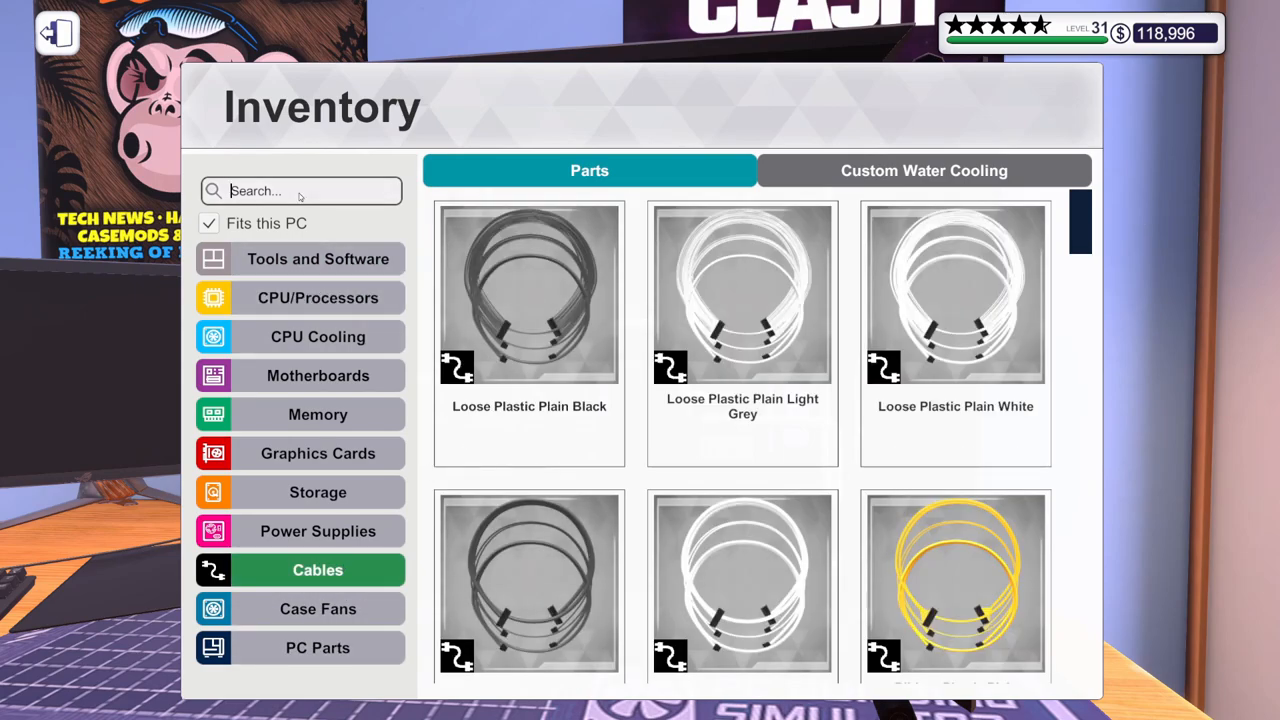
{"action": "type", "text": "wgu"}
{"action": "key", "text": "BackSpace"}
{"action": "key", "text": "BackSpace"}
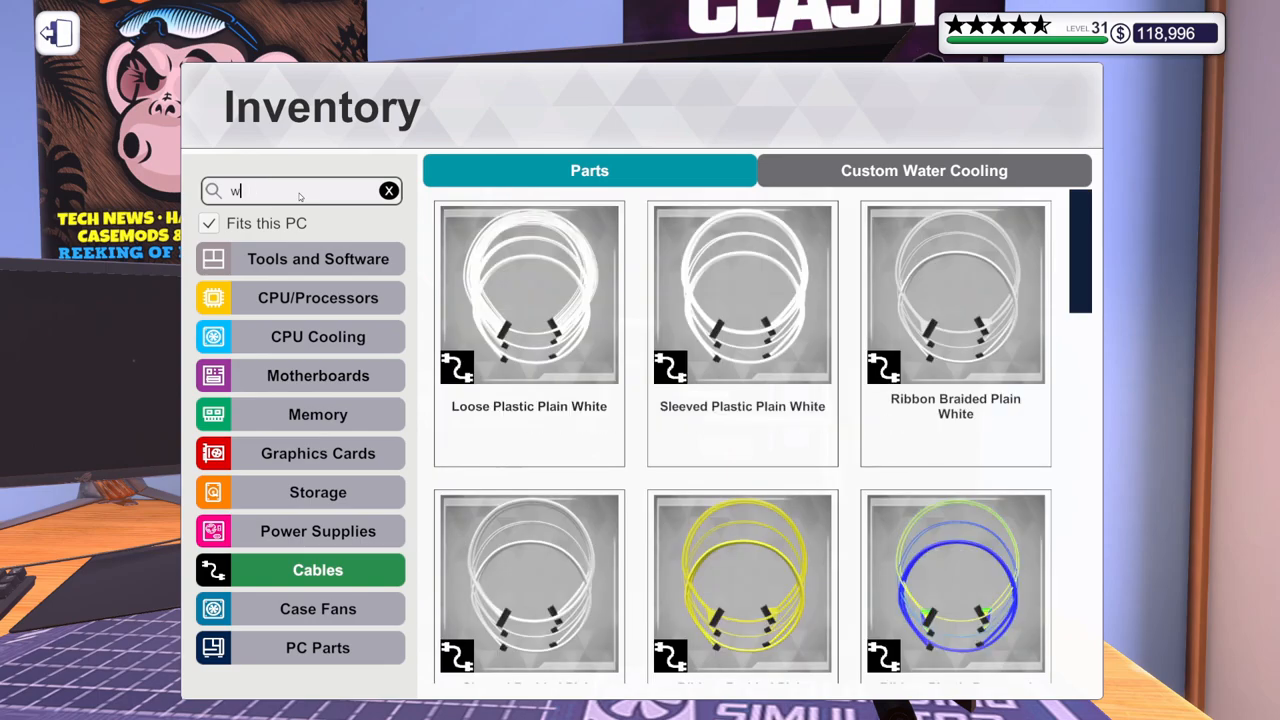
{"action": "type", "text": "hit"}
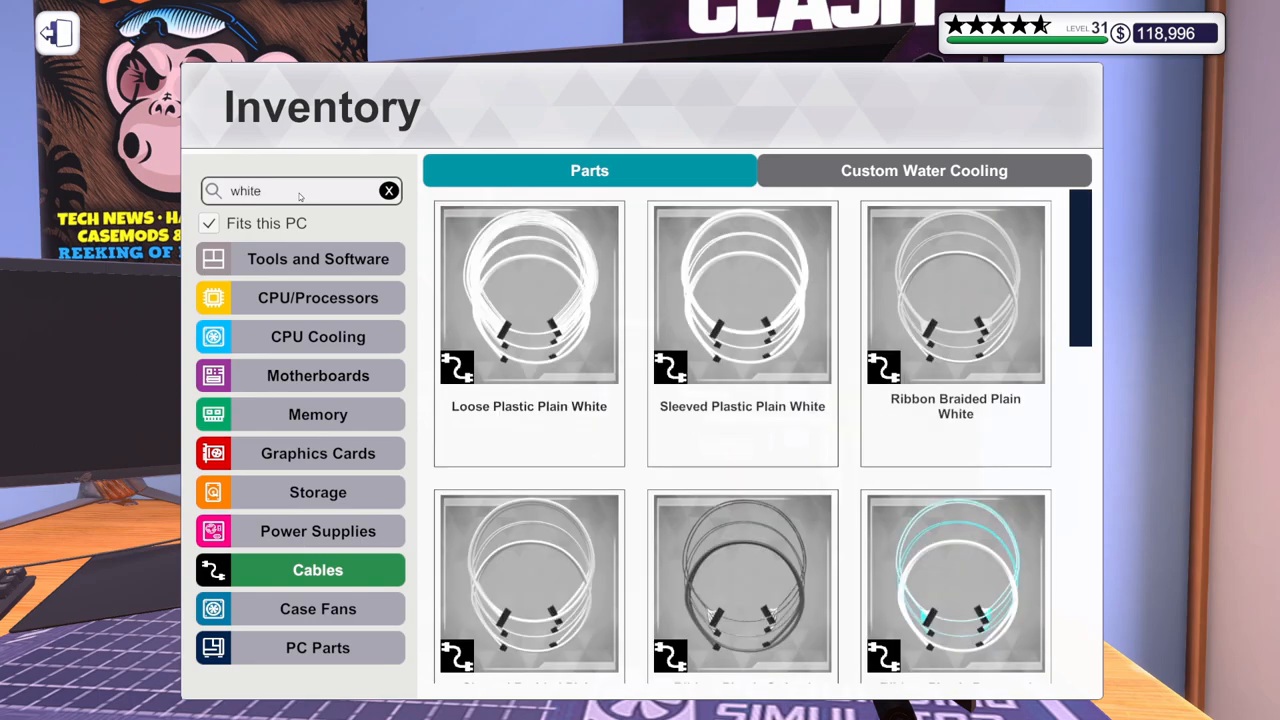
{"action": "scroll", "coordinate": [667, 520], "scroll_direction": "down", "scroll_amount": 3}
{"action": "scroll", "coordinate": [667, 517], "scroll_direction": "down", "scroll_amount": 3}
{"action": "scroll", "coordinate": [667, 517], "scroll_direction": "down", "scroll_amount": 3}
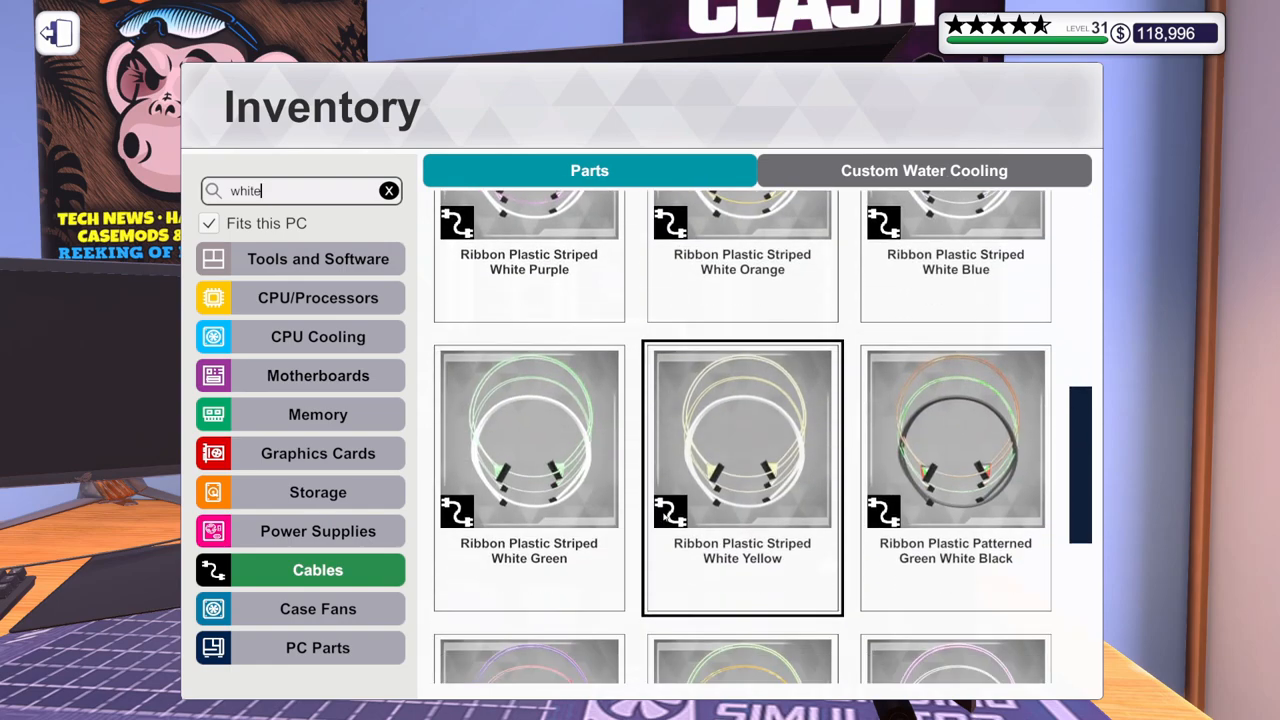
{"action": "scroll", "coordinate": [665, 511], "scroll_direction": "down", "scroll_amount": 3}
{"action": "scroll", "coordinate": [660, 515], "scroll_direction": "down", "scroll_amount": 2}
{"action": "scroll", "coordinate": [650, 525], "scroll_direction": "up", "scroll_amount": 2}
{"action": "scroll", "coordinate": [636, 538], "scroll_direction": "up", "scroll_amount": 1}
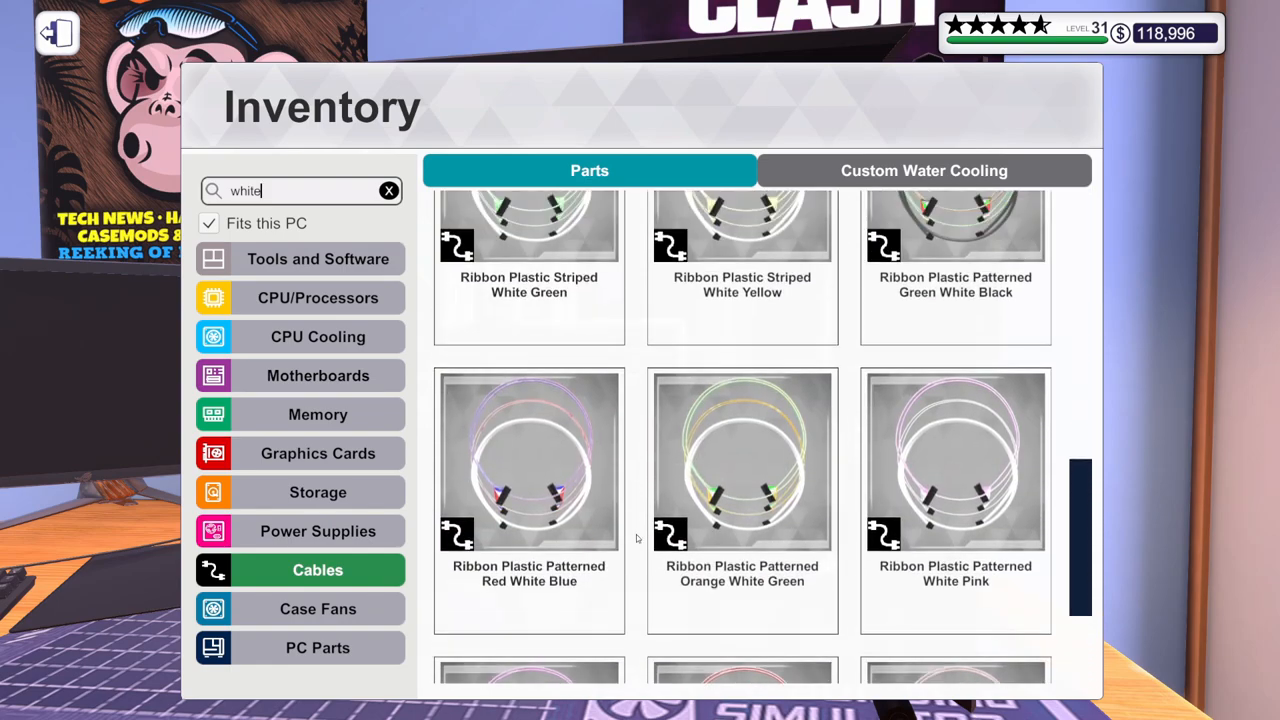
{"action": "scroll", "coordinate": [636, 538], "scroll_direction": "up", "scroll_amount": 2}
{"action": "scroll", "coordinate": [634, 545], "scroll_direction": "up", "scroll_amount": 1}
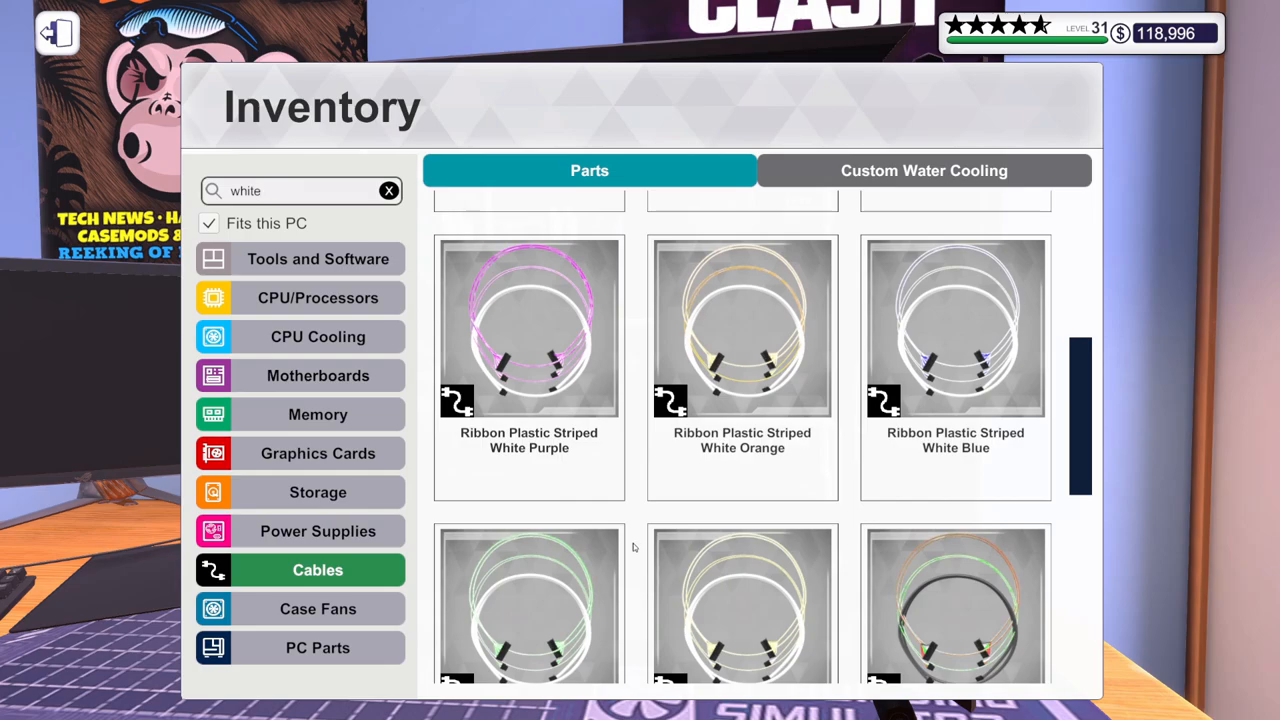
{"action": "left_click", "coordinate": [955, 340]}
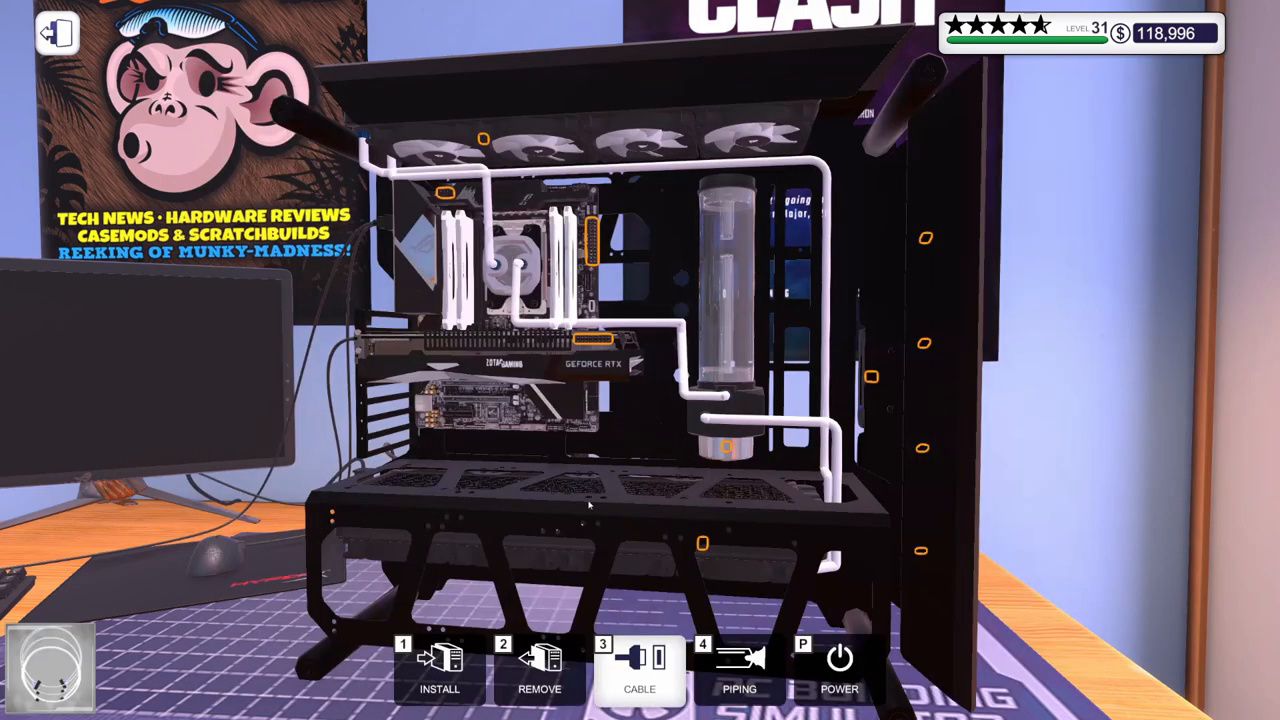
Step: Connect the motherboard, CPU power, graphics card, case and fan cables so no cables are missing
{"action": "key", "text": "Tab"}
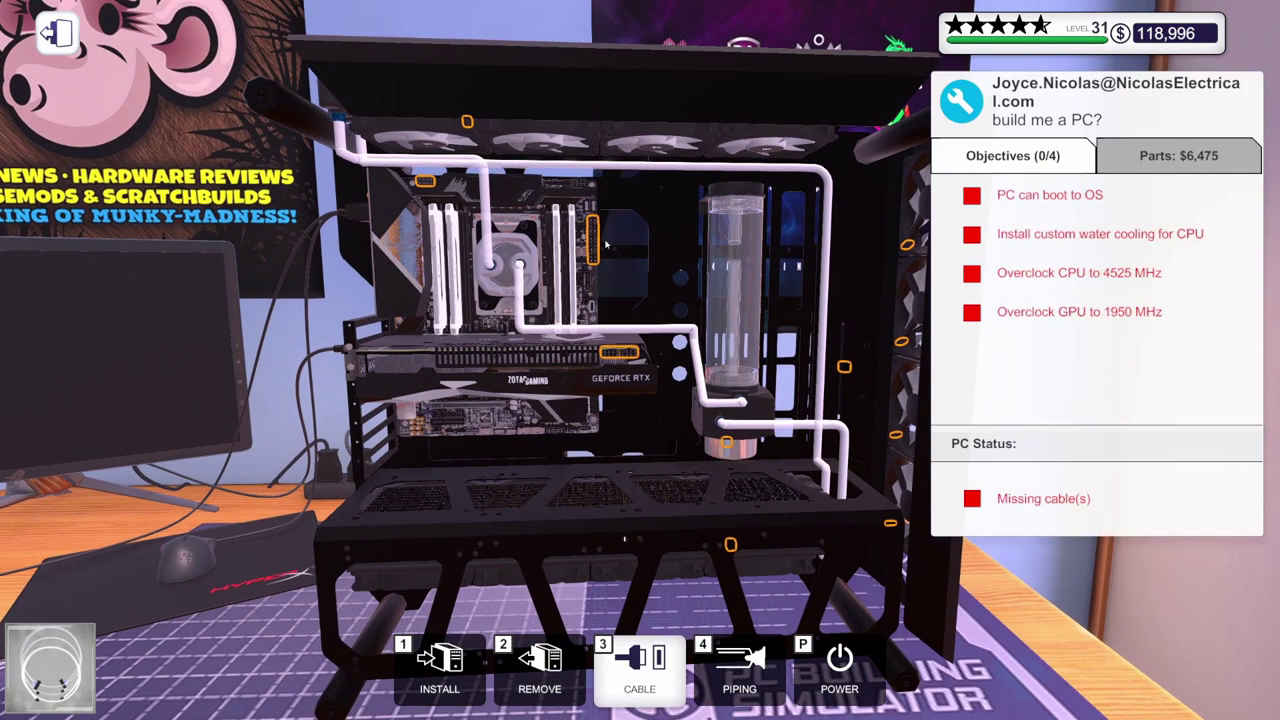
{"action": "left_click", "coordinate": [605, 243]}
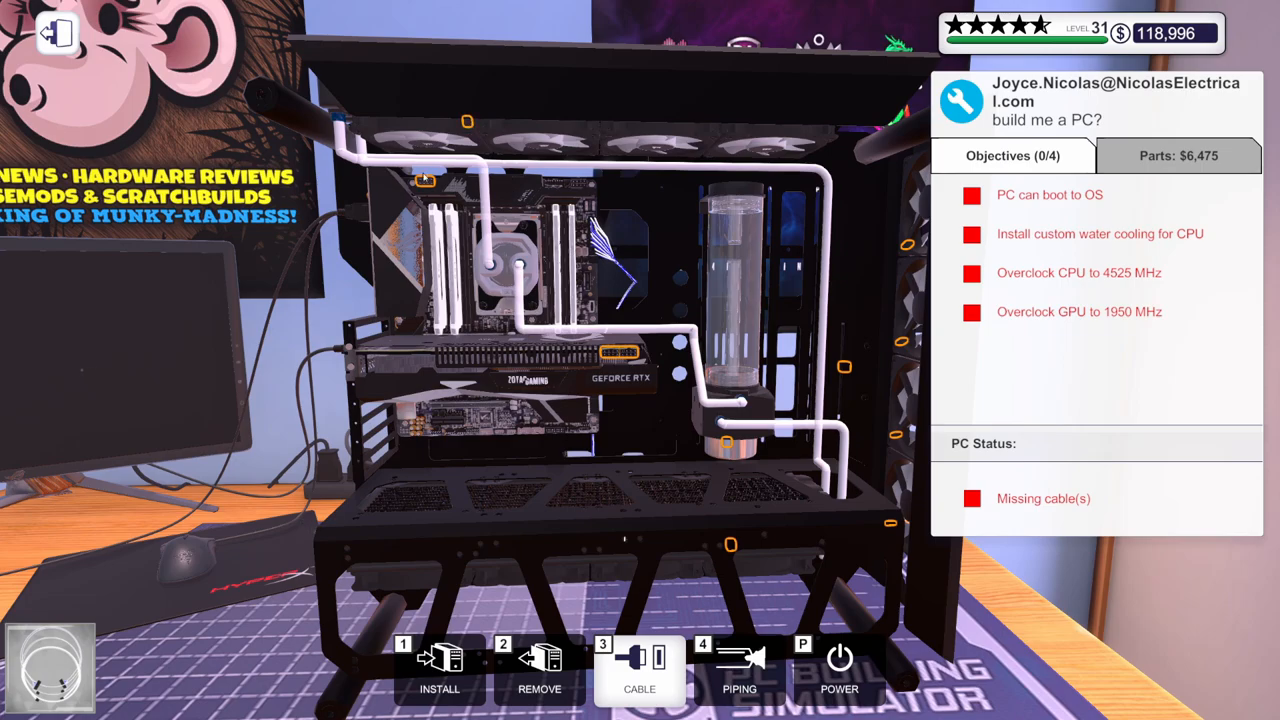
{"action": "left_click", "coordinate": [425, 180]}
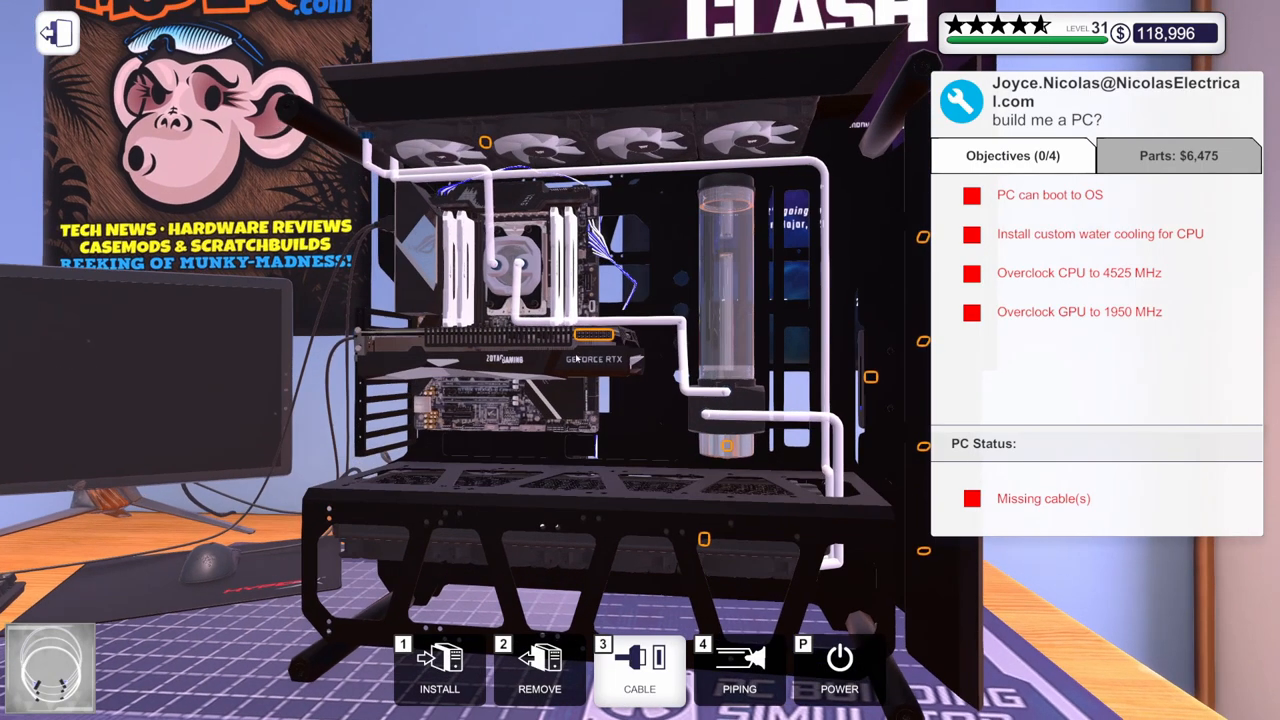
{"action": "left_click", "coordinate": [594, 336]}
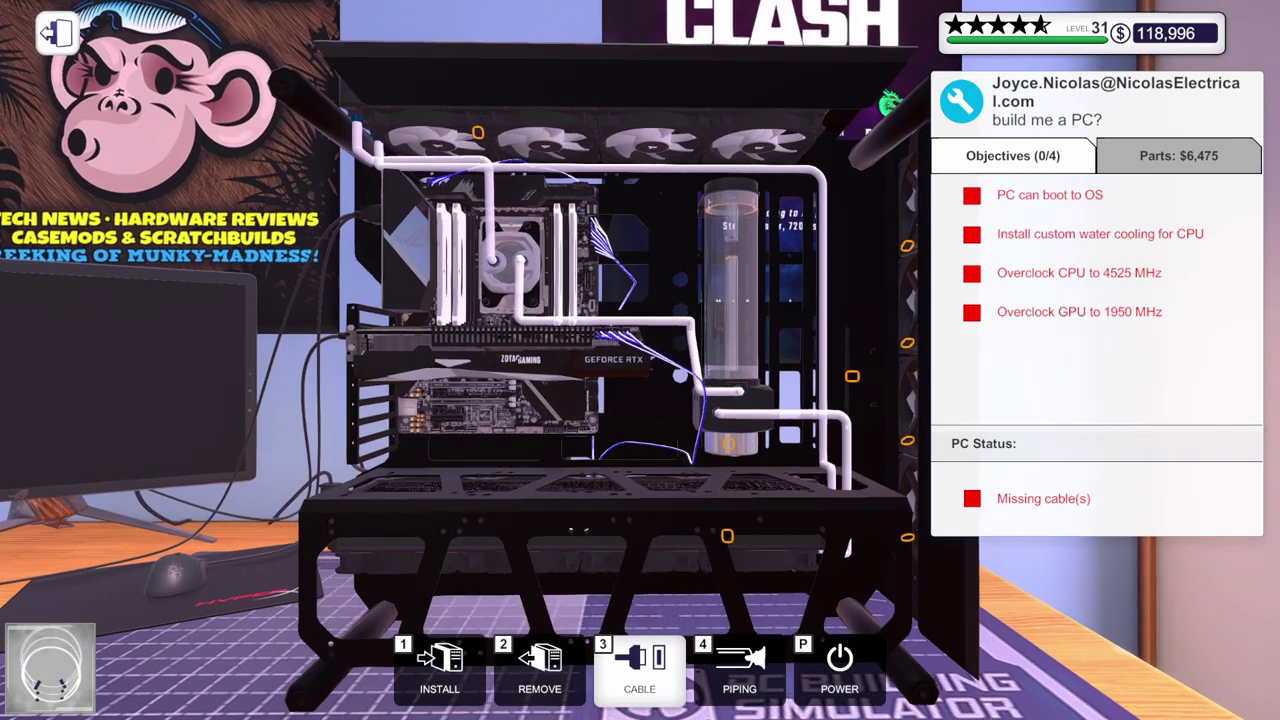
{"action": "left_click_drag", "start_coordinate": [600, 362], "coordinate": [704, 567]}
{"action": "left_click", "coordinate": [728, 443]}
{"action": "left_click", "coordinate": [730, 535]}
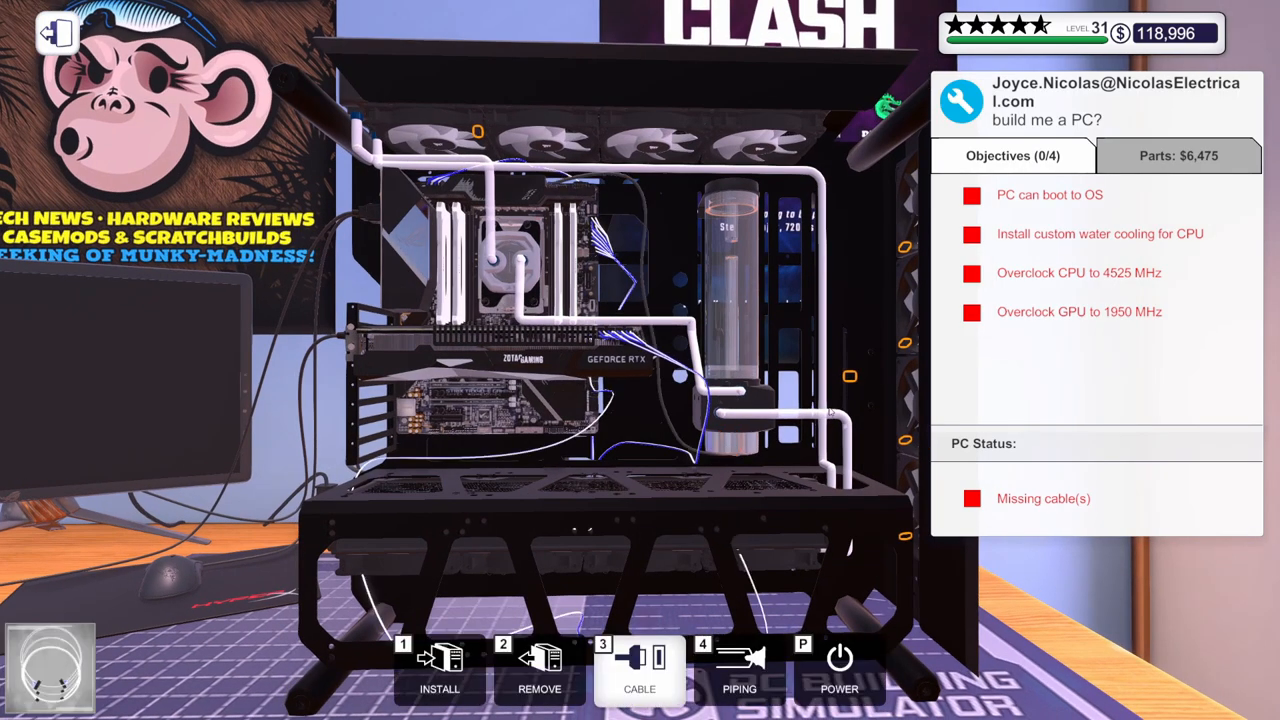
{"action": "left_click_drag", "start_coordinate": [838, 407], "coordinate": [770, 514]}
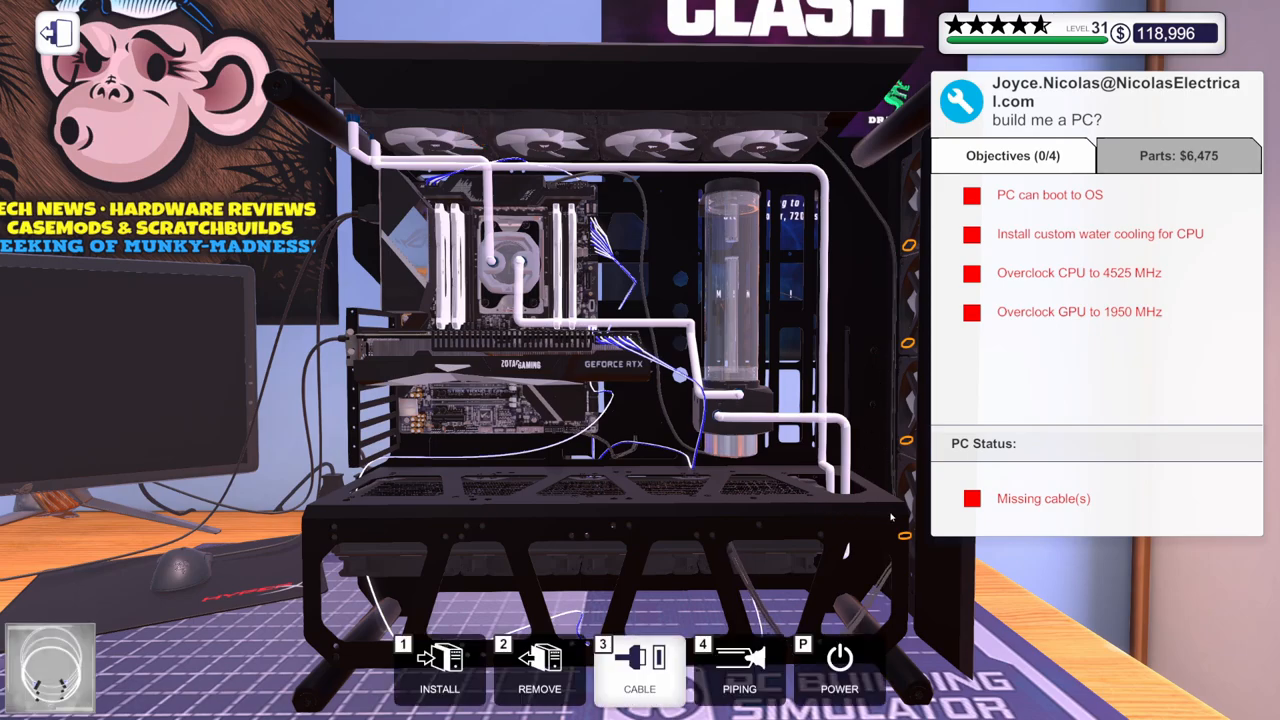
{"action": "left_click", "coordinate": [906, 440]}
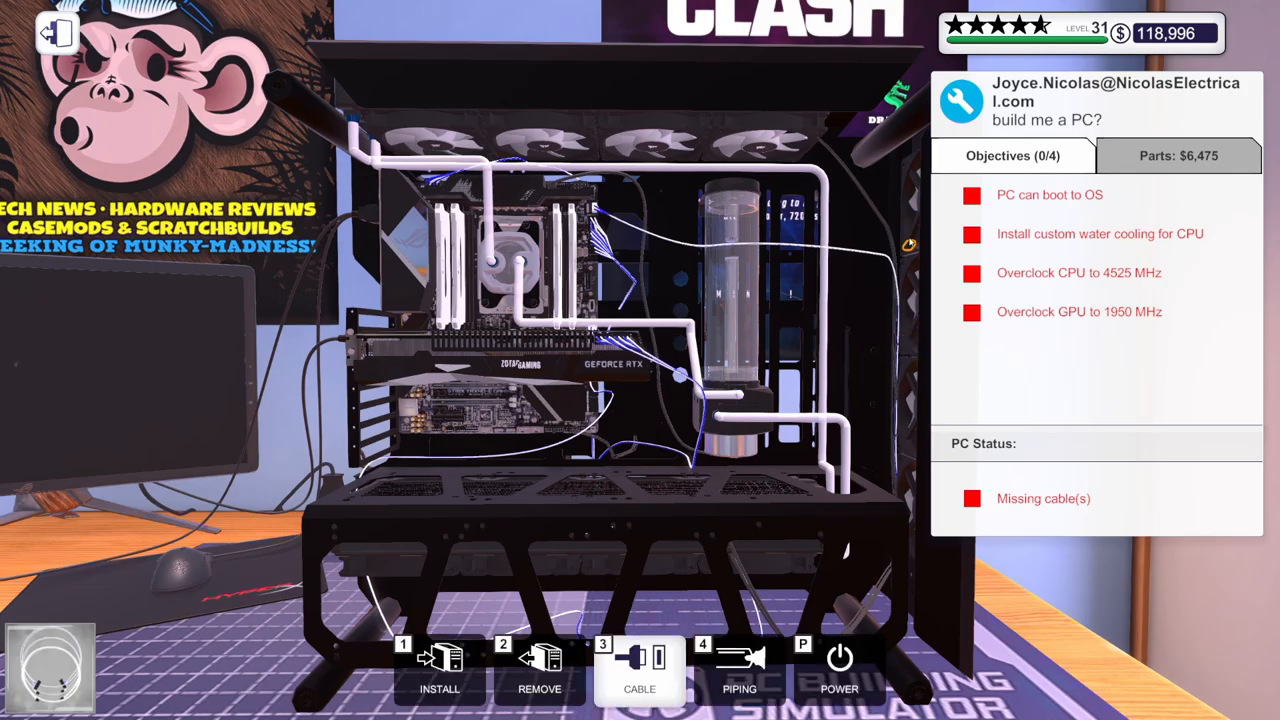
{"action": "left_click", "coordinate": [908, 248]}
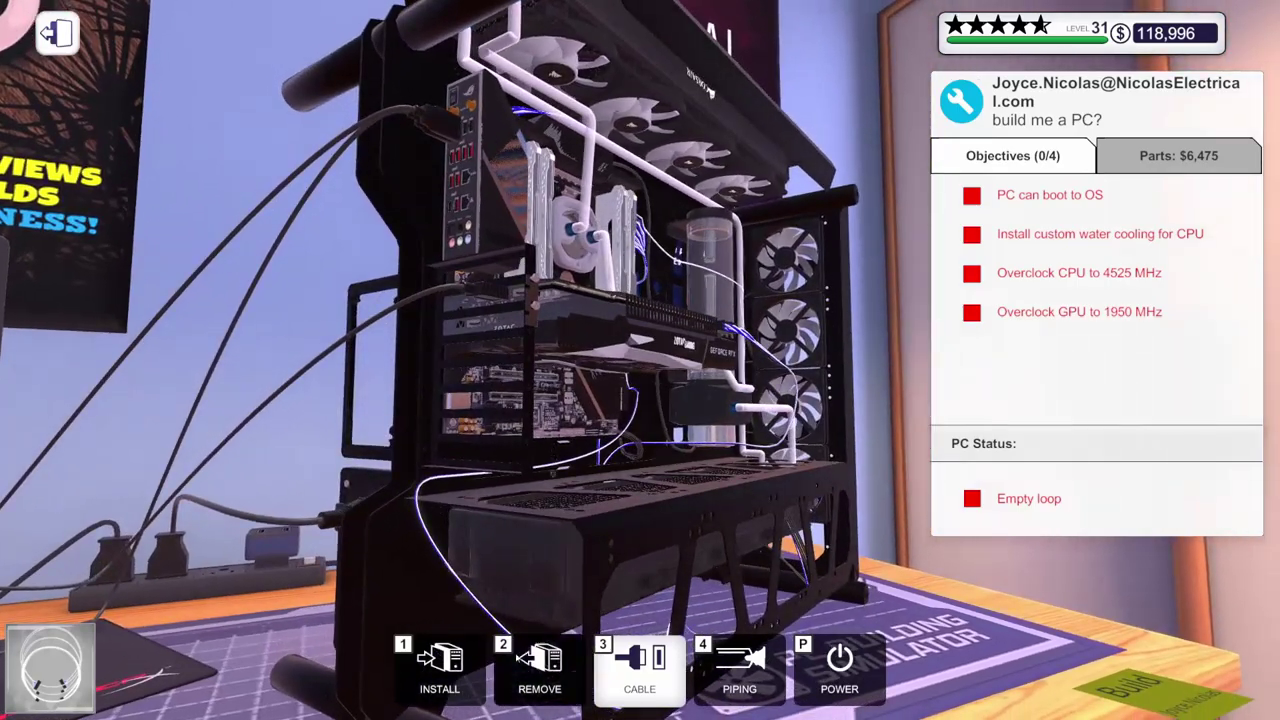
Step: Take the spare USB drive from the inventory and reopen the inventory
{"action": "left_click", "coordinate": [440, 665]}
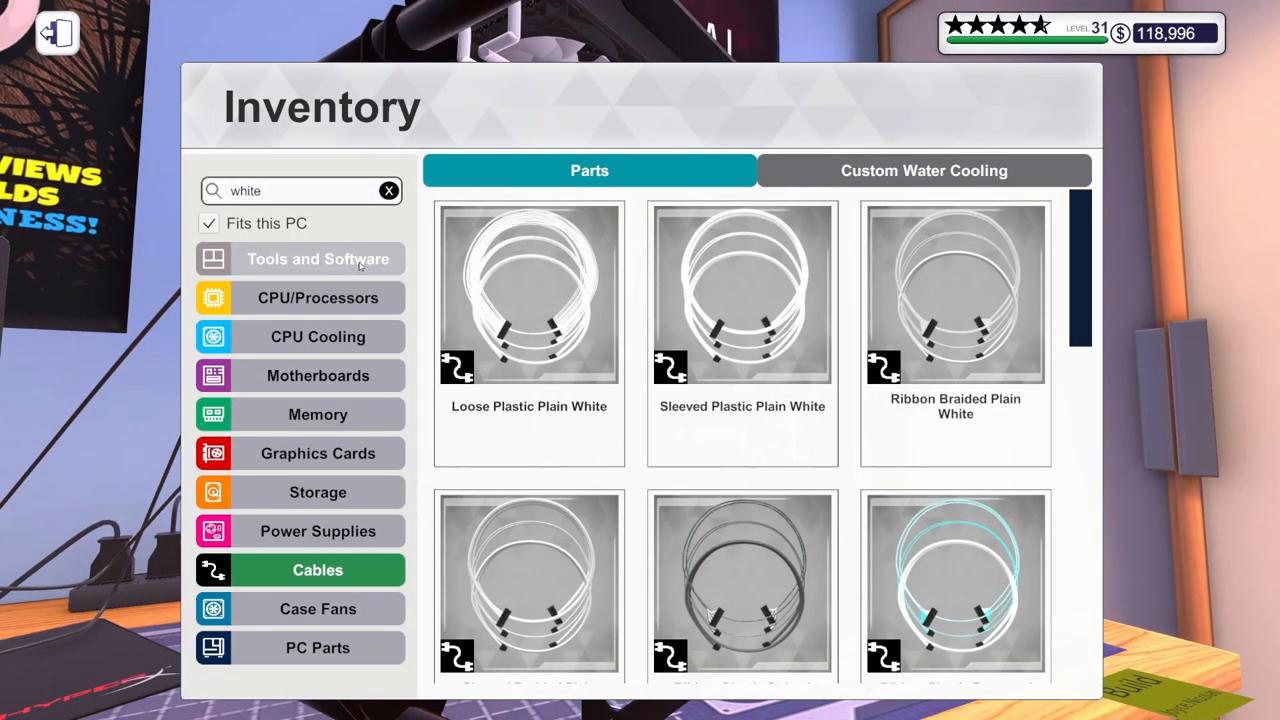
{"action": "key", "text": "BackSpace"}
{"action": "key", "text": "BackSpace"}
{"action": "key", "text": "BackSpace"}
{"action": "left_click", "coordinate": [956, 300]}
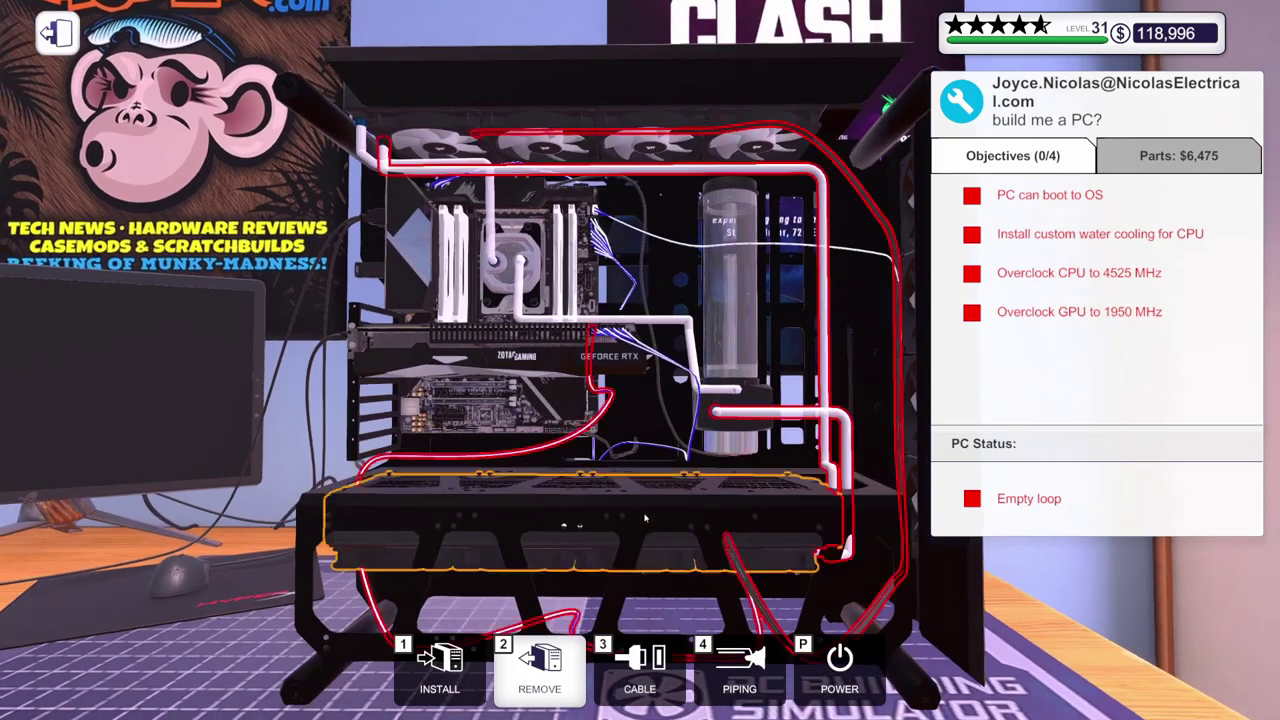
{"action": "left_click", "coordinate": [410, 660]}
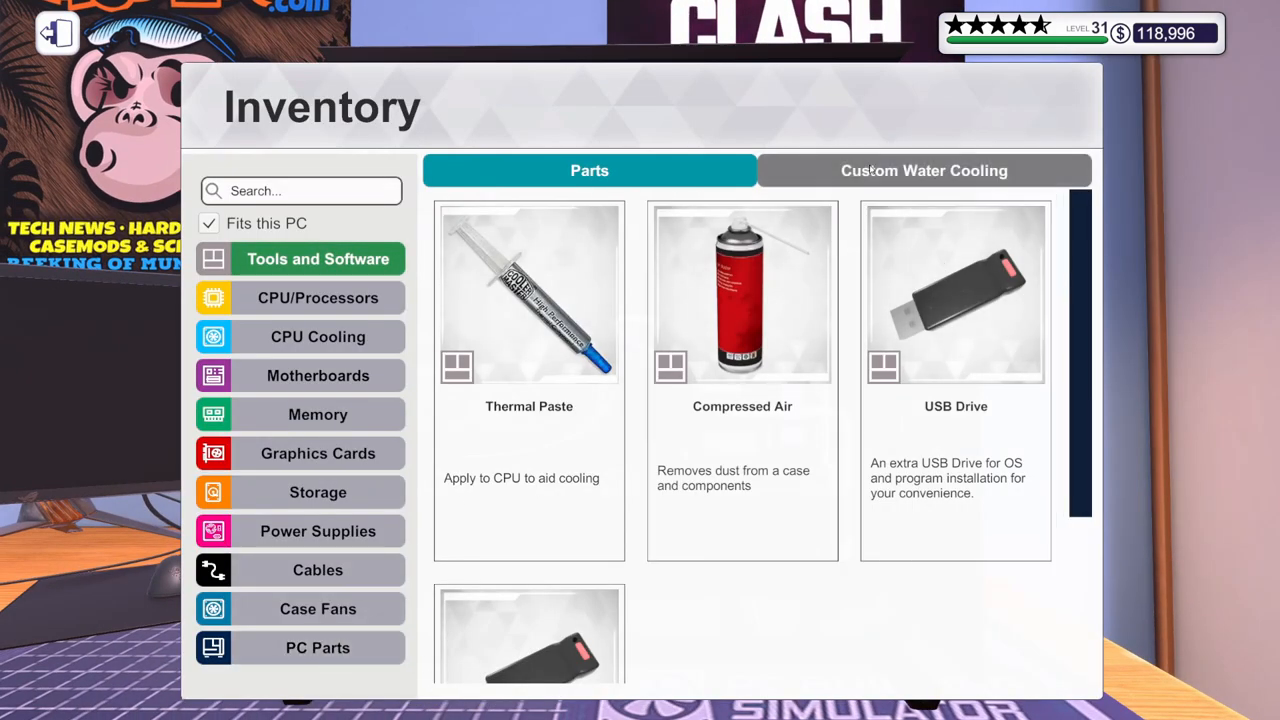
Step: Pour Blue Opaque UV Coolant from the Custom Water Cooling list into the reservoir
{"action": "left_click", "coordinate": [924, 171]}
{"action": "left_click", "coordinate": [318, 492]}
{"action": "scroll", "coordinate": [638, 568], "scroll_direction": "down", "scroll_amount": 3}
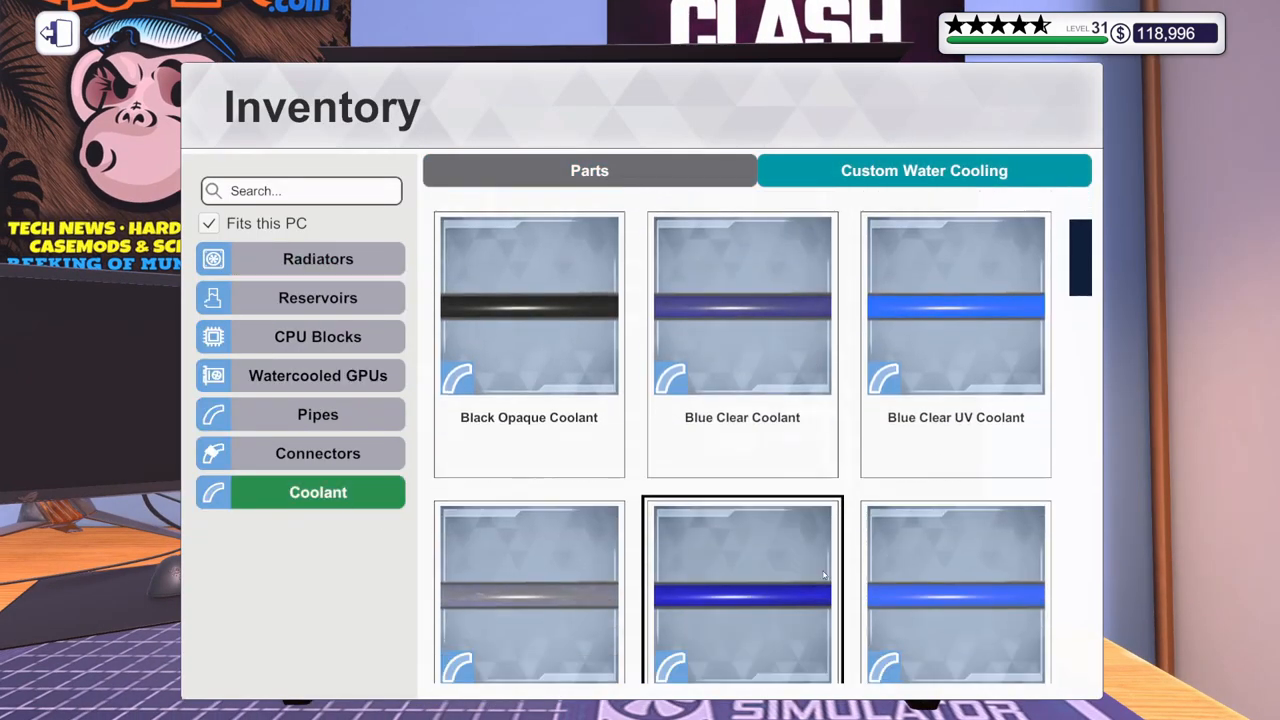
{"action": "scroll", "coordinate": [823, 572], "scroll_direction": "down", "scroll_amount": 2}
{"action": "scroll", "coordinate": [822, 569], "scroll_direction": "down", "scroll_amount": 2}
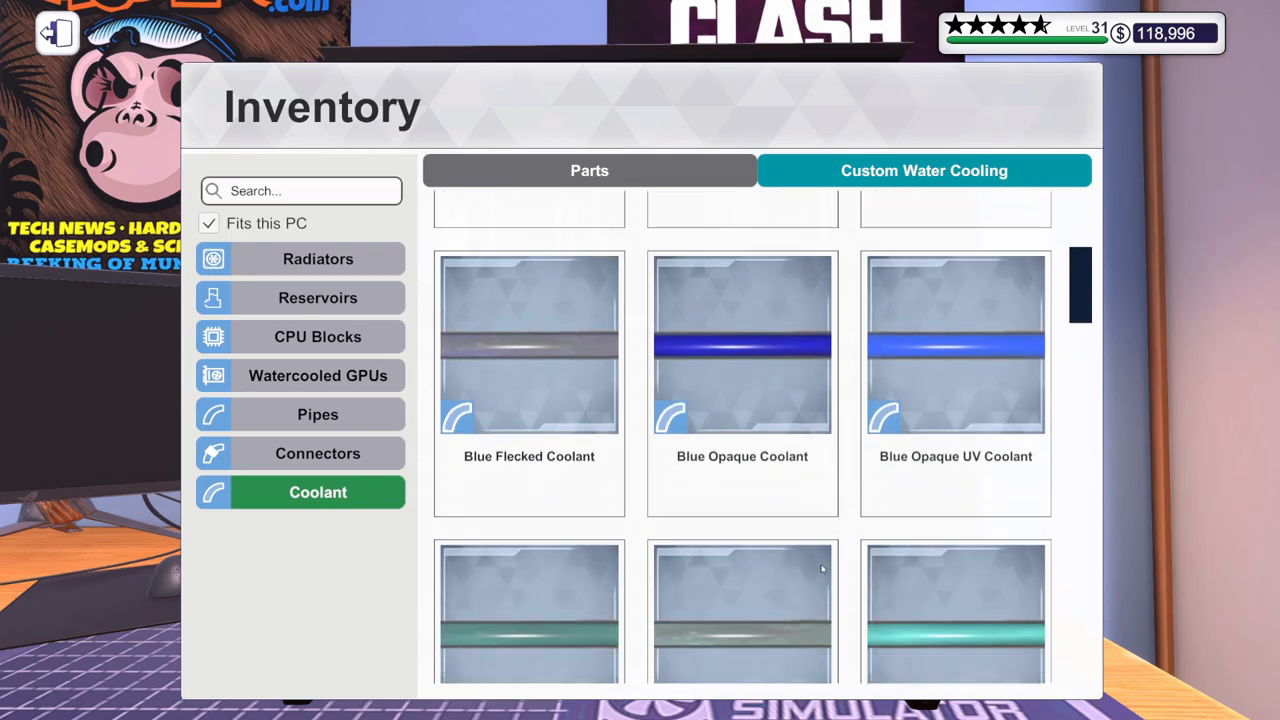
{"action": "scroll", "coordinate": [822, 569], "scroll_direction": "down", "scroll_amount": 1}
{"action": "left_click", "coordinate": [955, 380]}
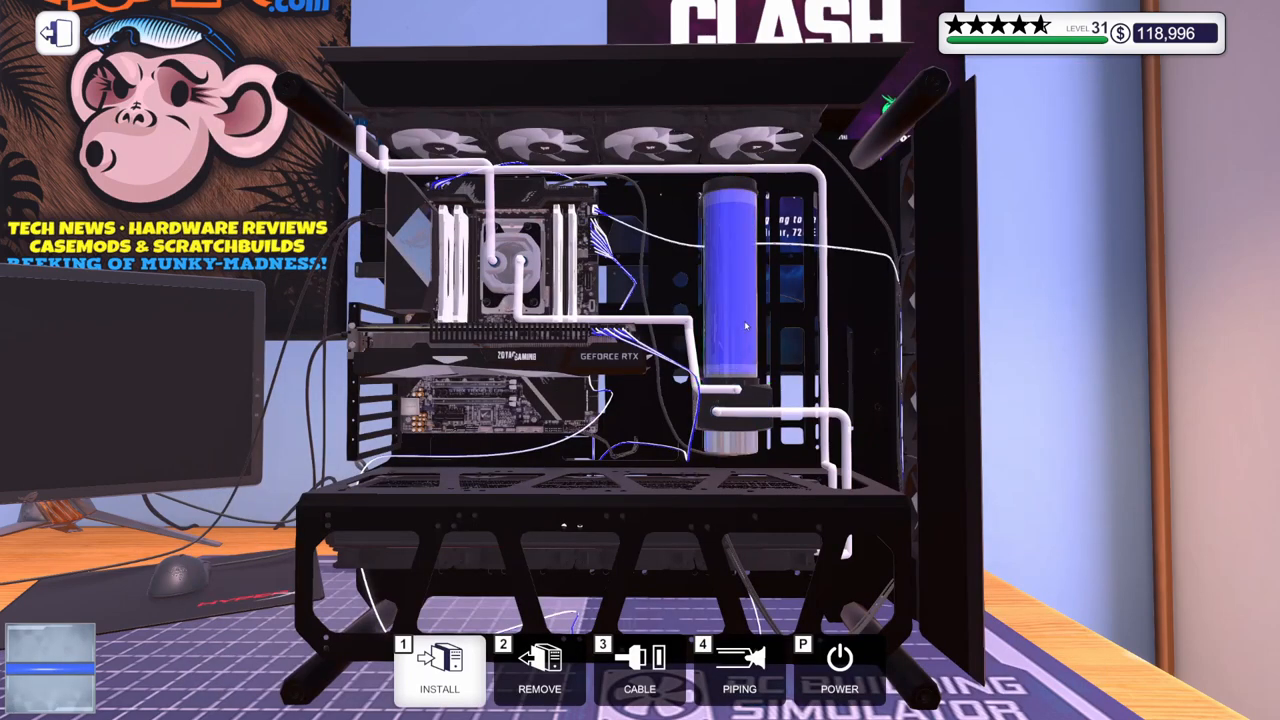
{"action": "left_click_drag", "start_coordinate": [818, 357], "coordinate": [800, 240]}
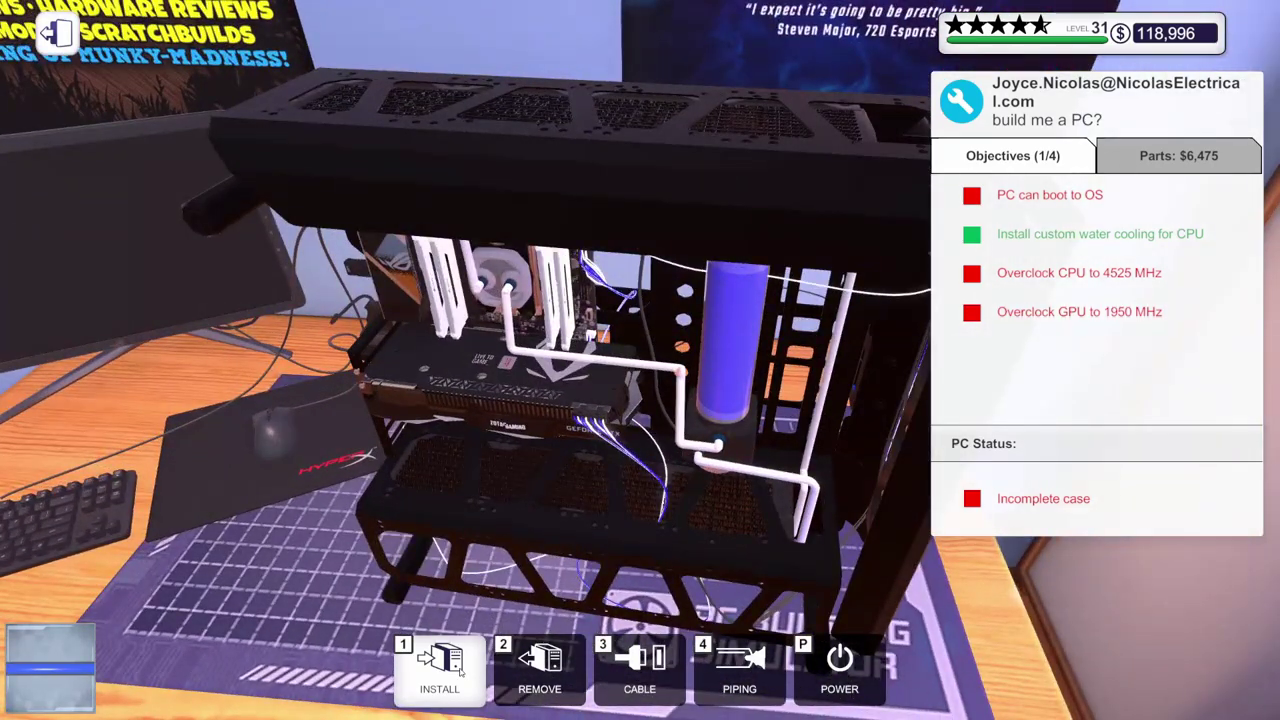
Step: Install the case's front panel from the PC Parts panels list
{"action": "left_click", "coordinate": [460, 672]}
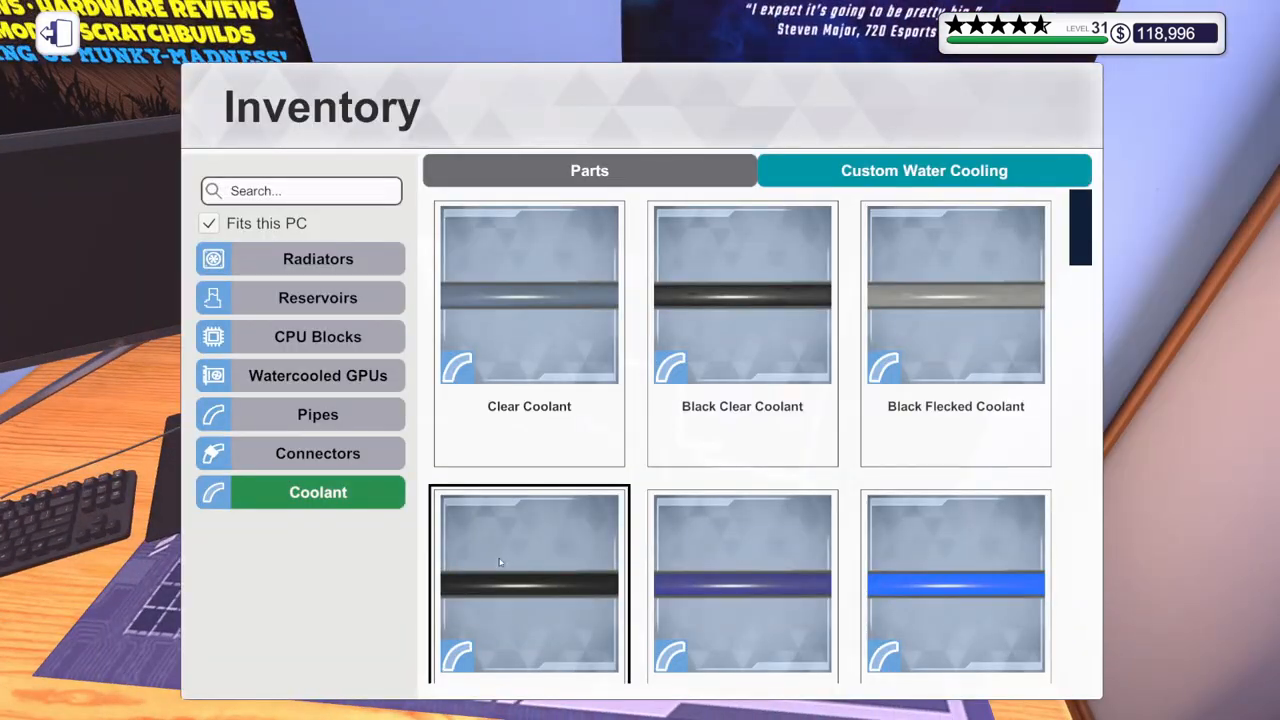
{"action": "left_click", "coordinate": [600, 166]}
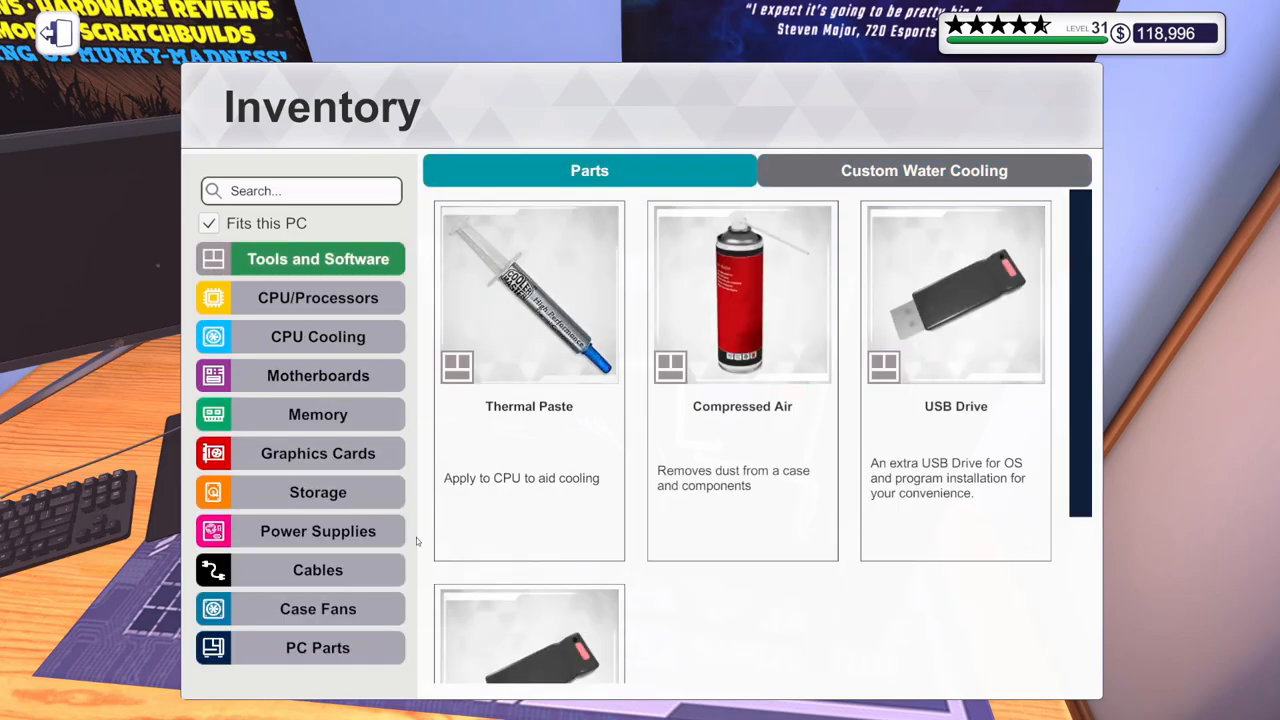
{"action": "left_click", "coordinate": [318, 648]}
{"action": "left_click", "coordinate": [913, 405]}
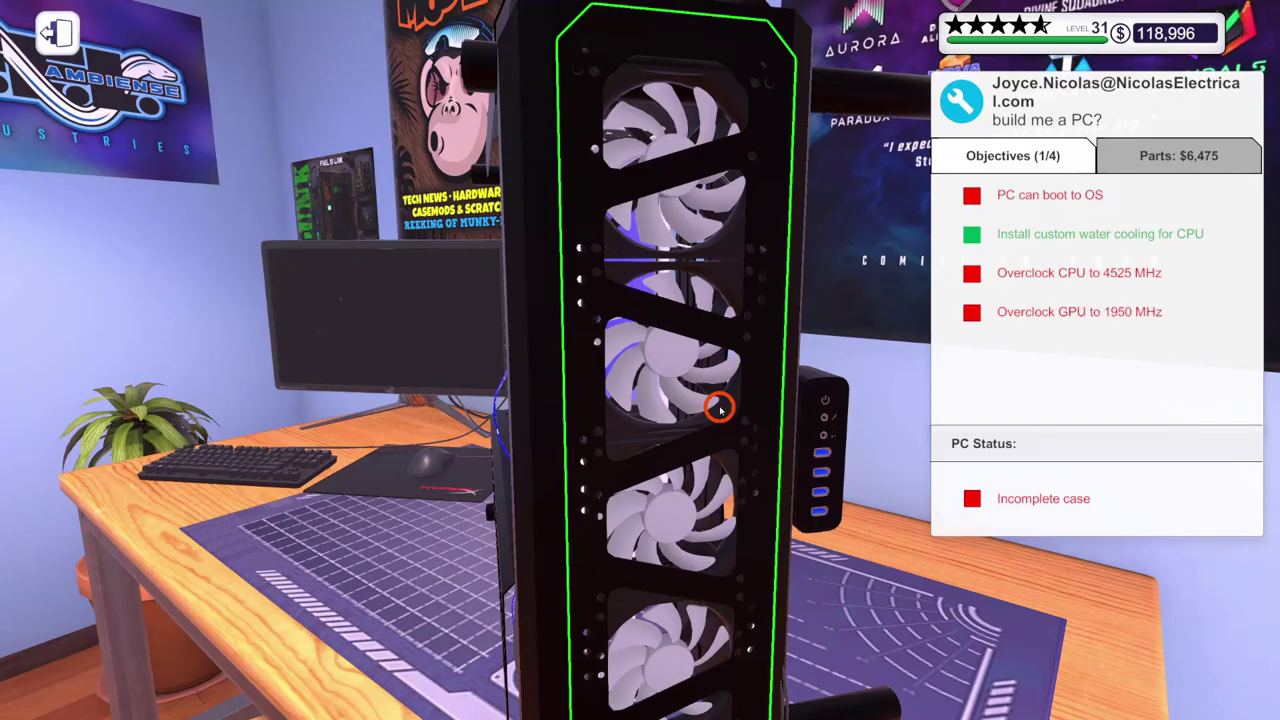
{"action": "left_click", "coordinate": [720, 407]}
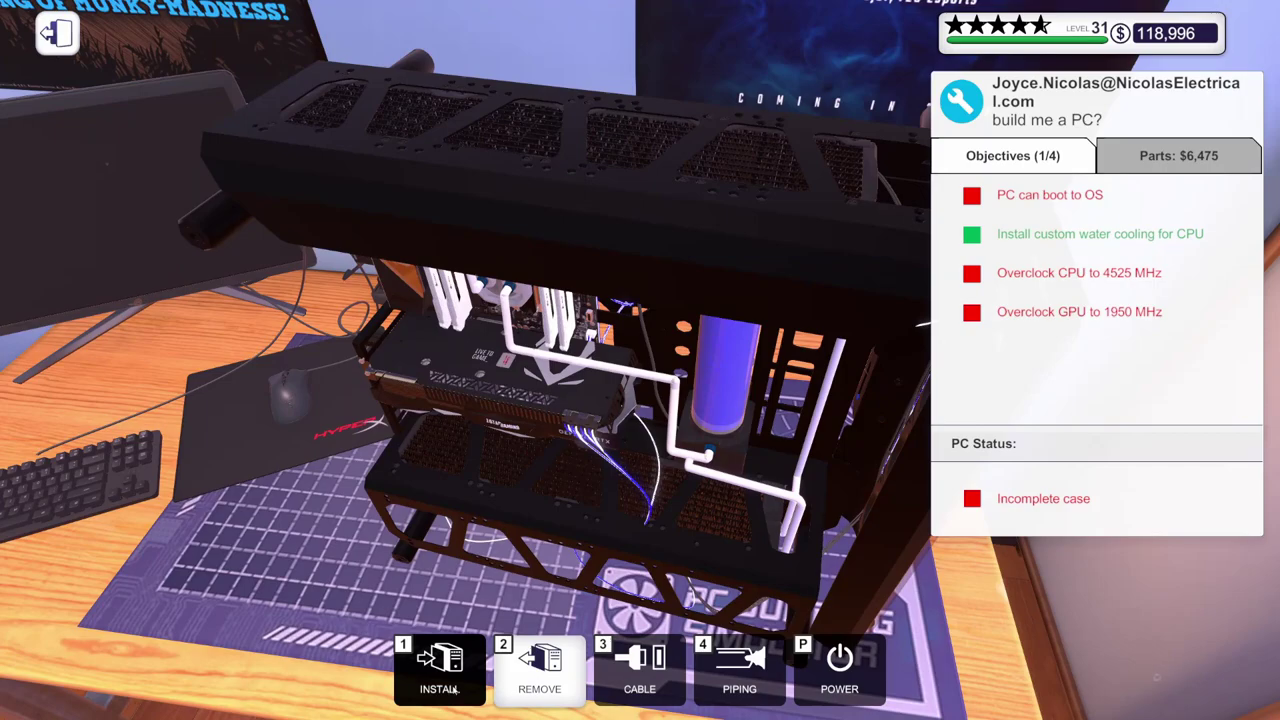
Step: Install the top panel and screw it into place
{"action": "left_click", "coordinate": [440, 665]}
{"action": "left_click", "coordinate": [945, 415]}
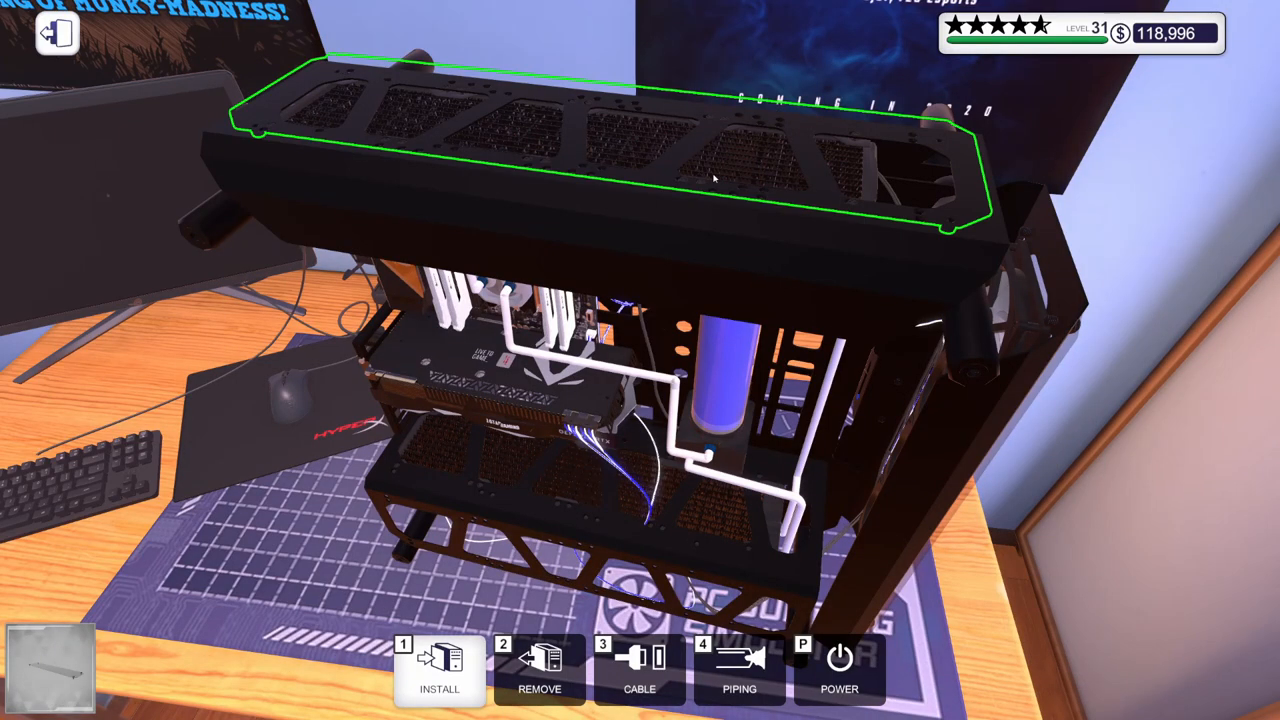
{"action": "left_click", "coordinate": [690, 165]}
{"action": "left_click", "coordinate": [340, 45]}
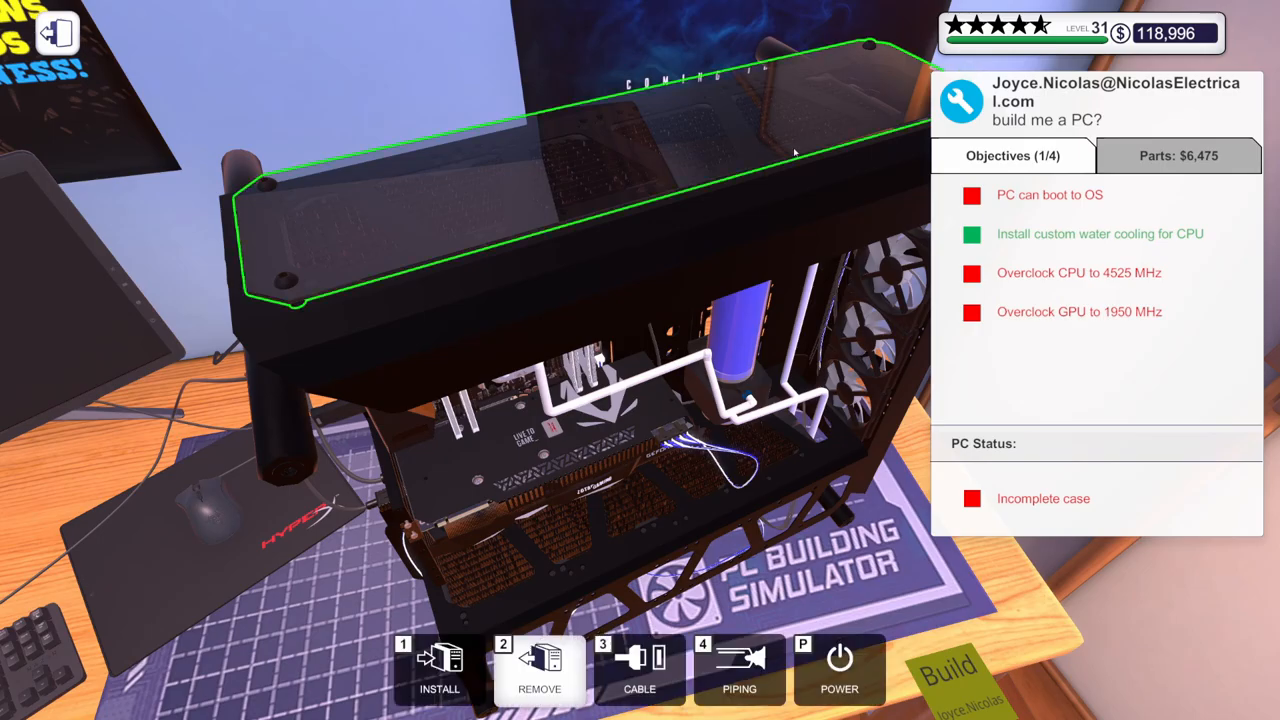
{"action": "key", "text": "Up"}
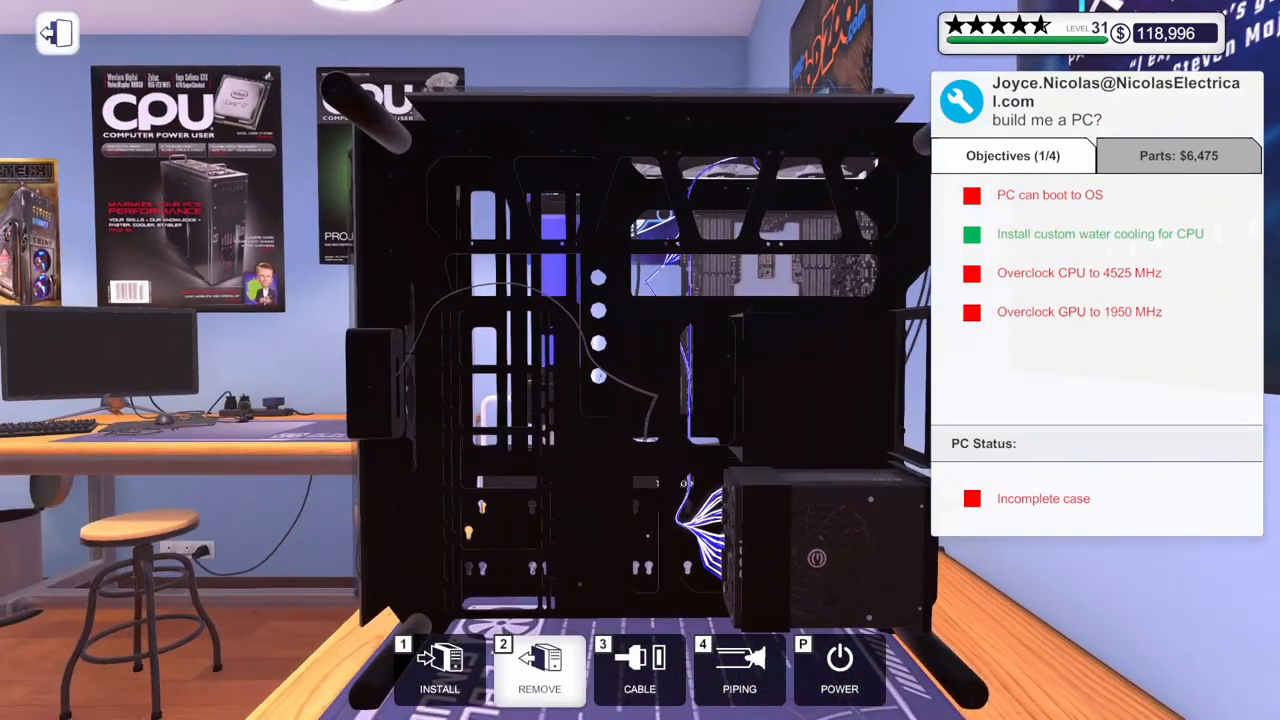
Step: Install a Side Panel onto the case
{"action": "left_click", "coordinate": [439, 659]}
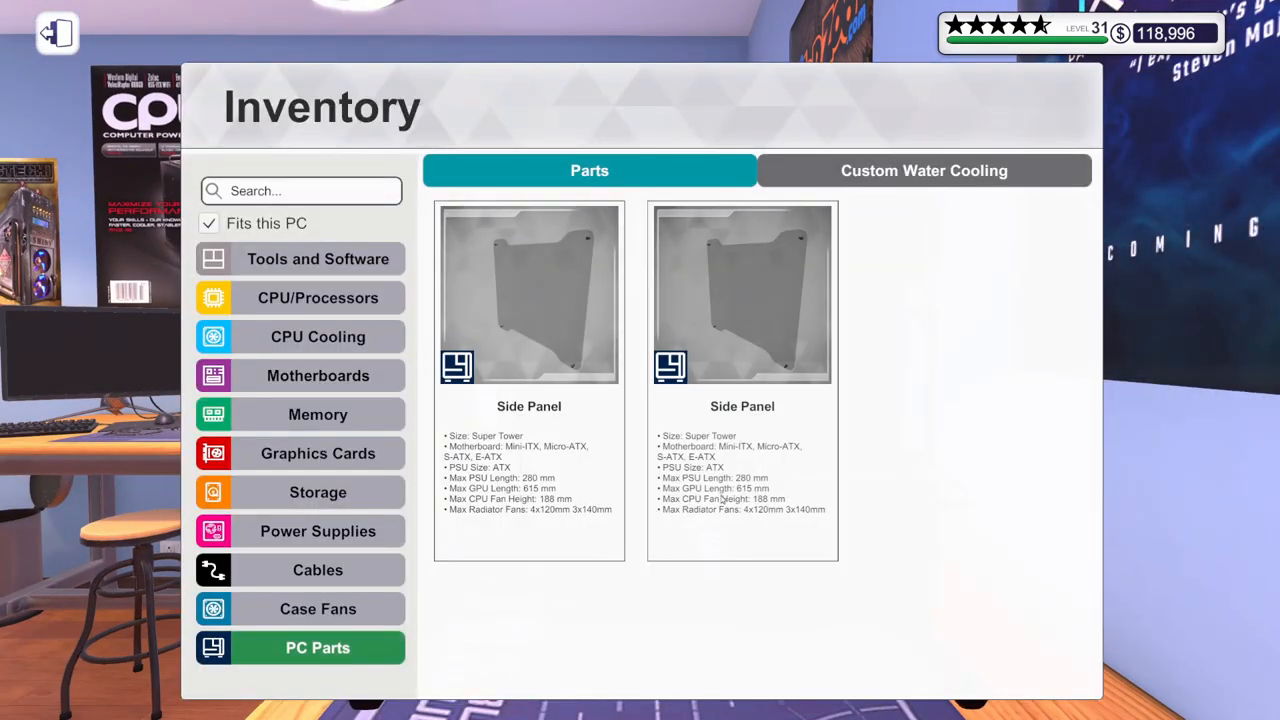
{"action": "left_click", "coordinate": [606, 356]}
{"action": "left_click", "coordinate": [606, 356]}
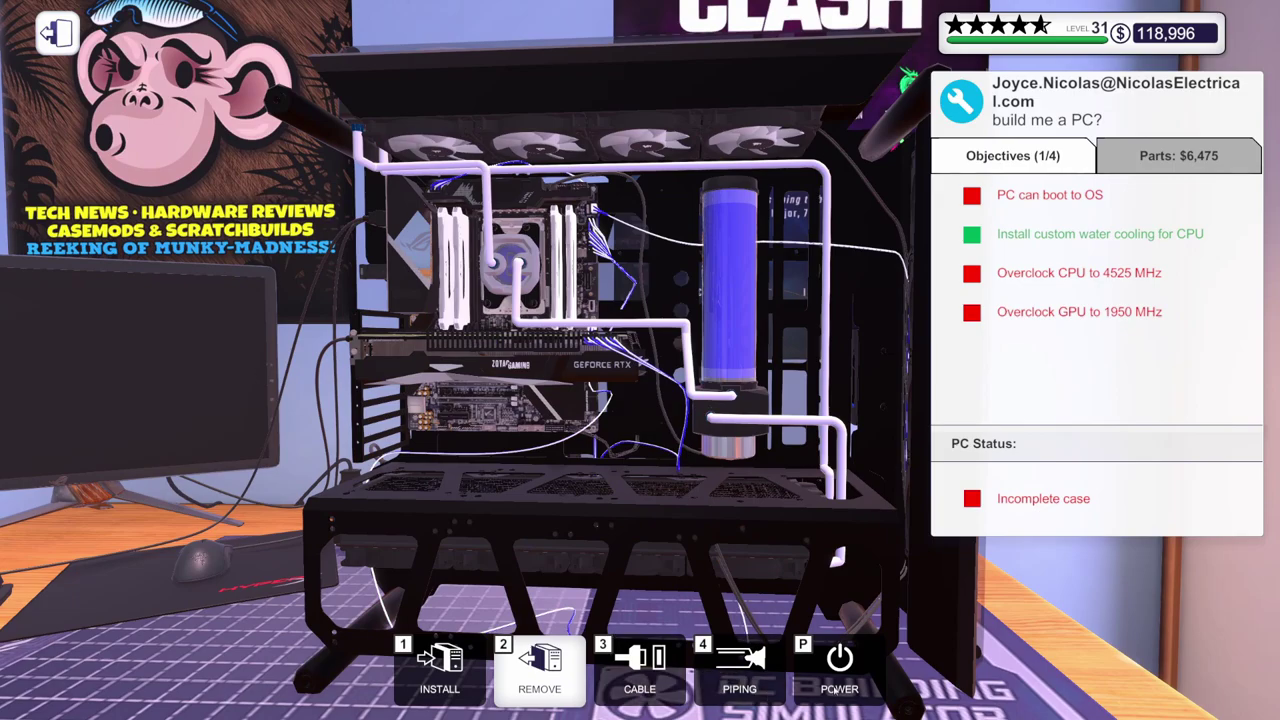
Step: Power on, enter the BIOS and set CPU OC Ratio x45.25 at 1.50 v
{"action": "left_click", "coordinate": [838, 690]}
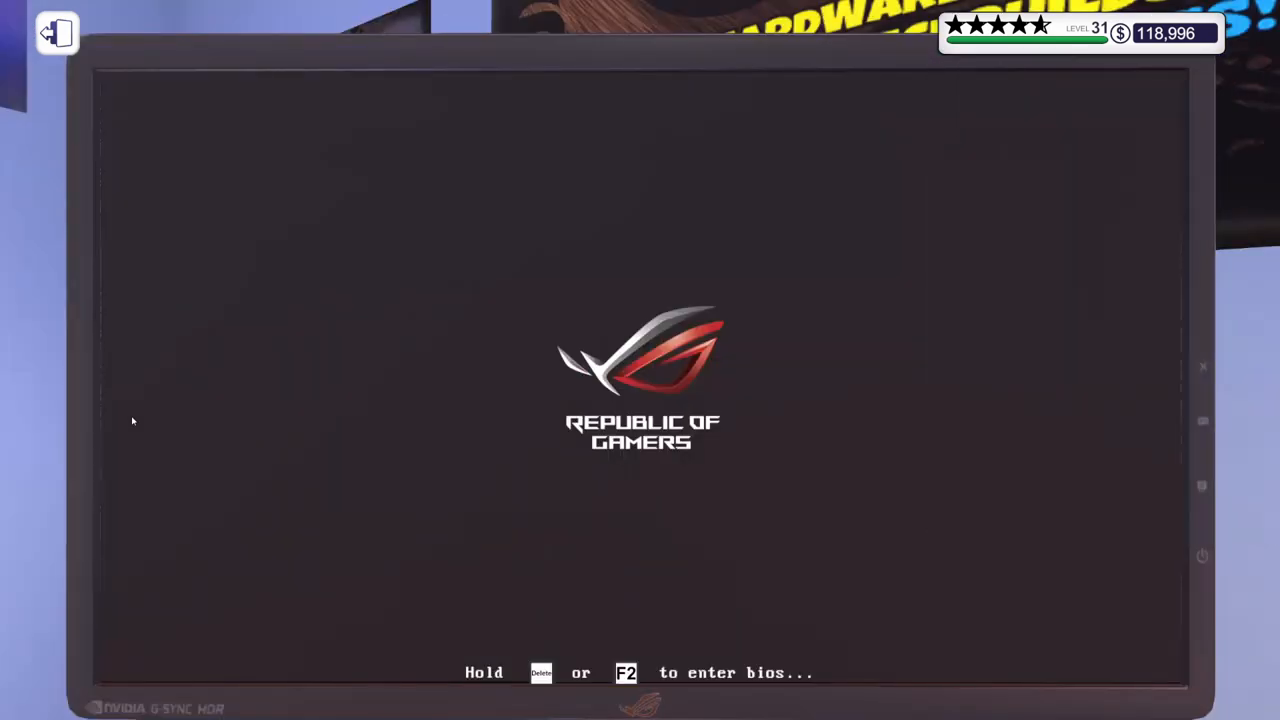
{"action": "key", "text": "Delete"}
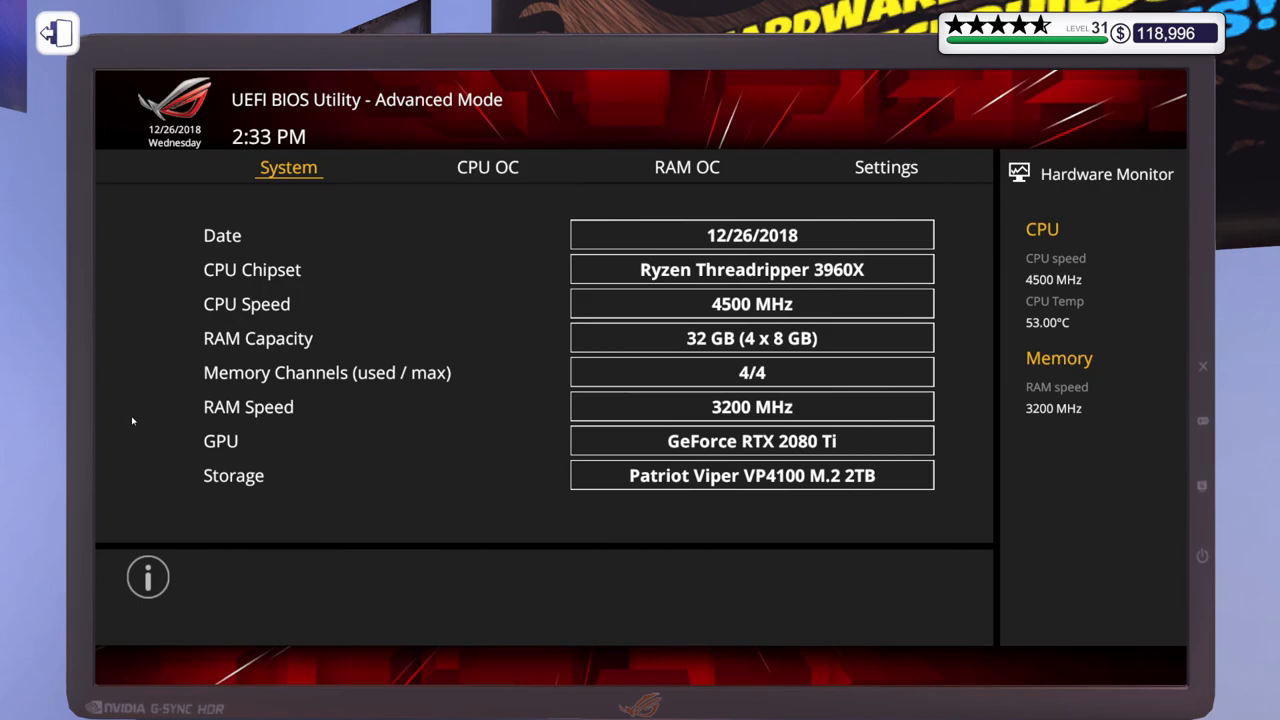
{"action": "left_click", "coordinate": [486, 172]}
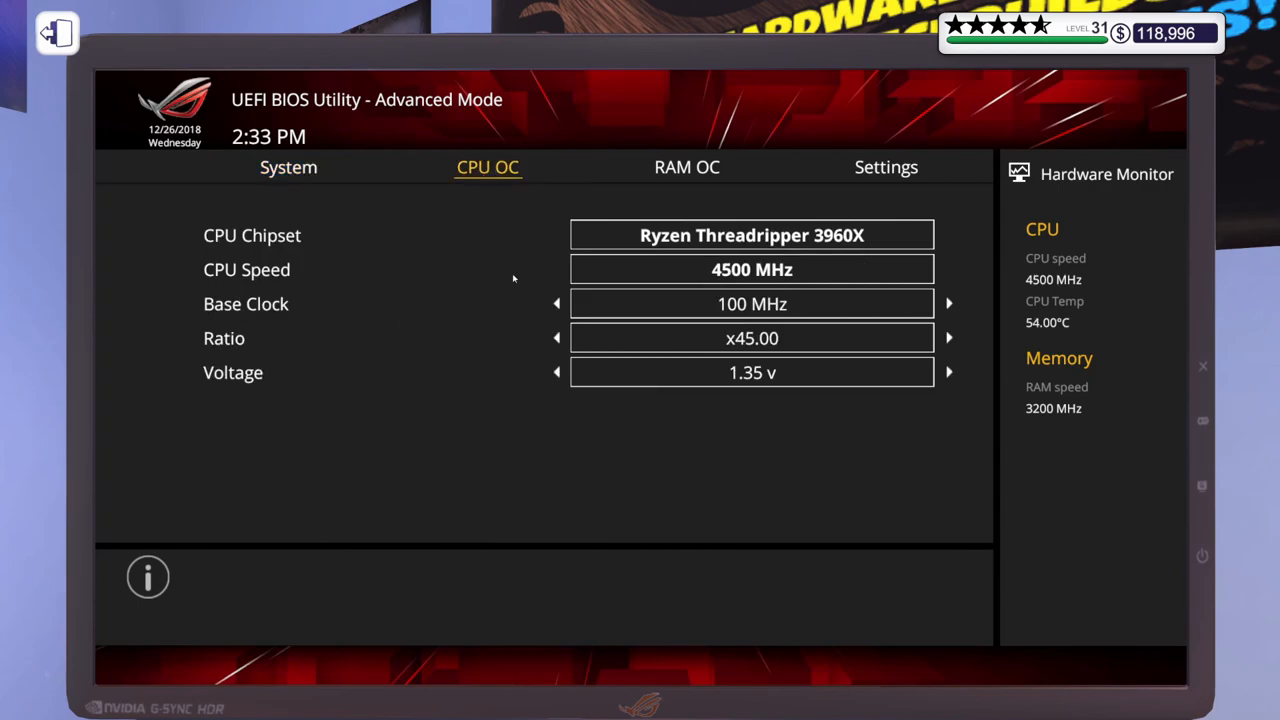
{"action": "mouse_move", "coordinate": [752, 338]}
{"action": "left_click", "coordinate": [949, 339]}
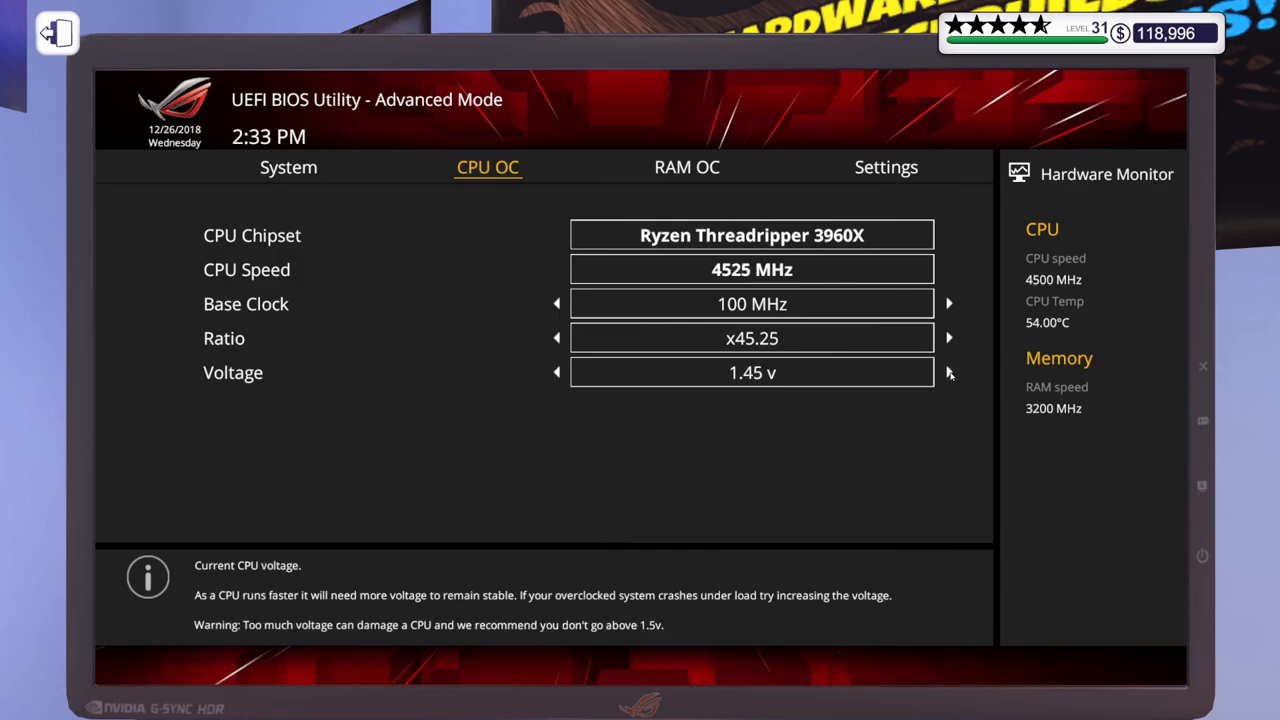
{"action": "left_click", "coordinate": [949, 372]}
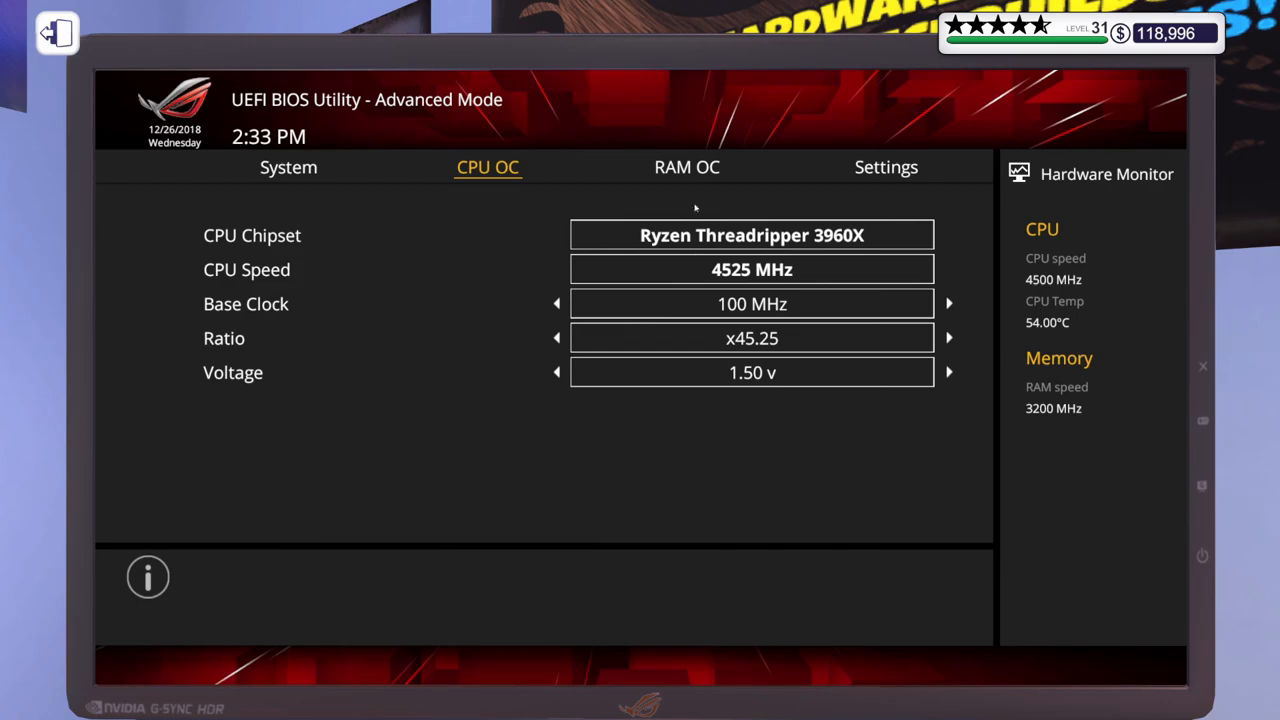
Step: Turn XMP on for the RAM, then apply the changes and restart
{"action": "left_click", "coordinate": [697, 166]}
{"action": "left_click", "coordinate": [949, 235]}
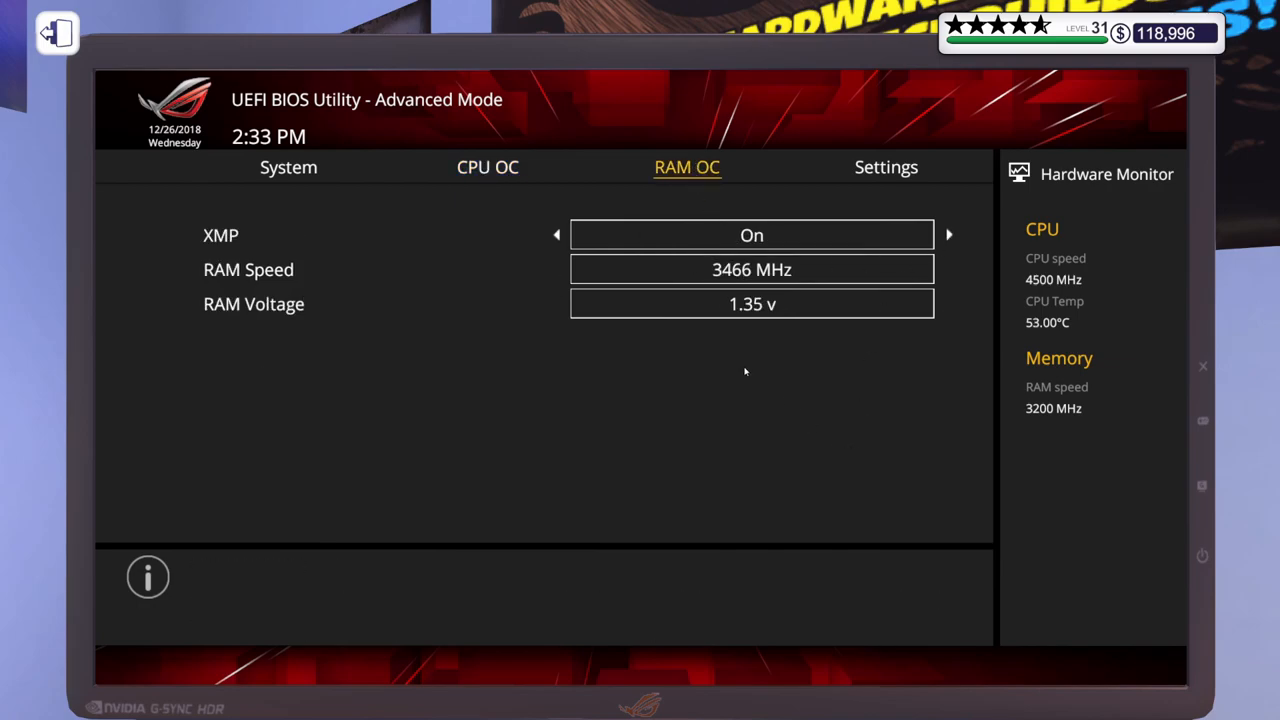
{"action": "left_click", "coordinate": [890, 172]}
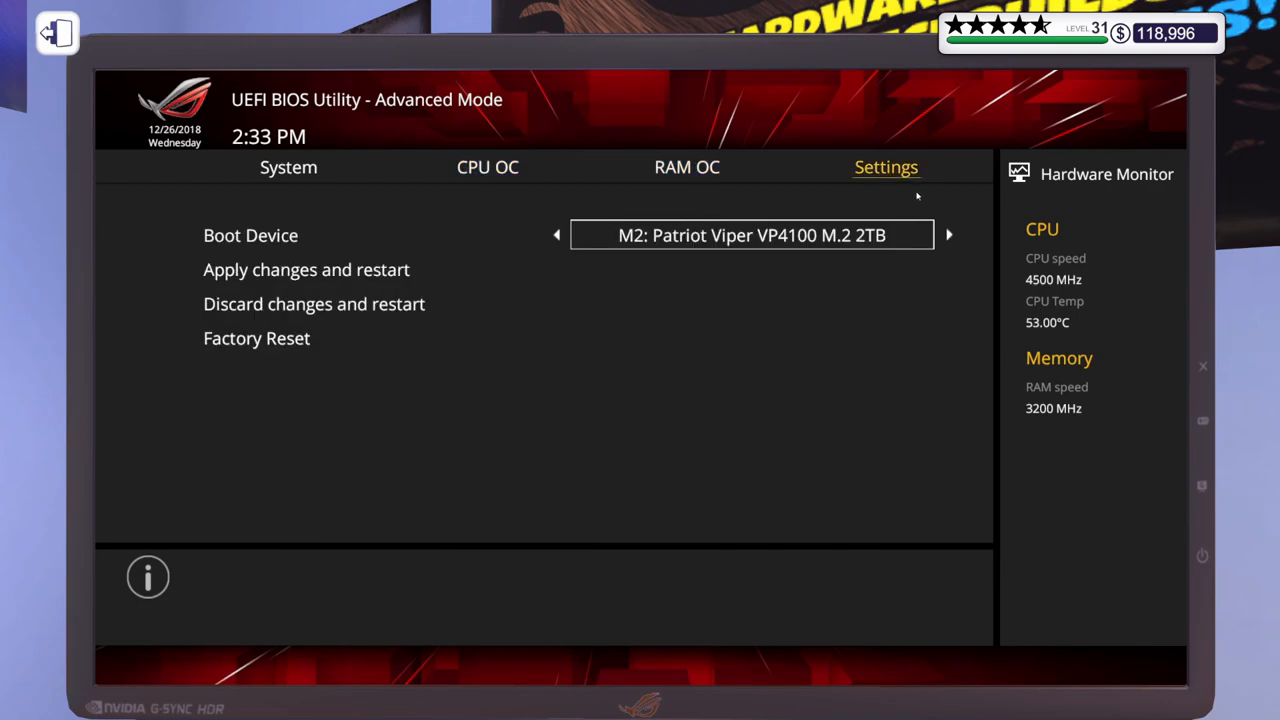
{"action": "left_click", "coordinate": [330, 270]}
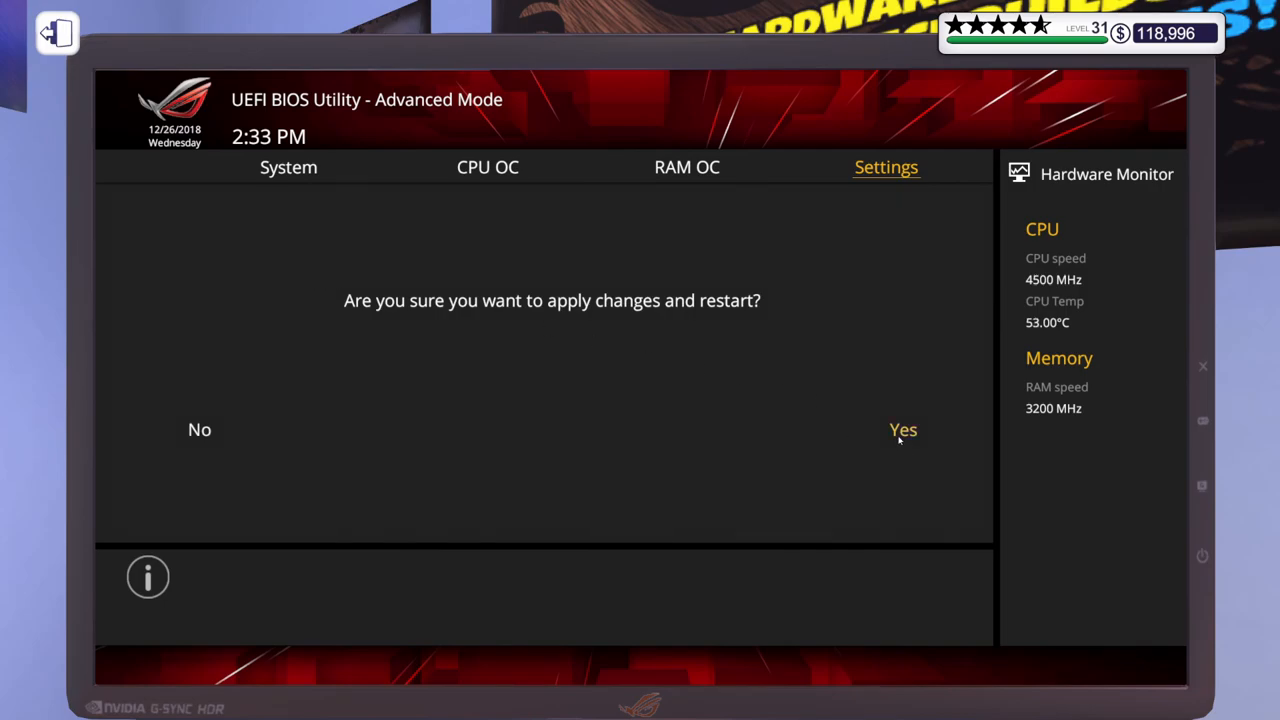
{"action": "left_click", "coordinate": [897, 437]}
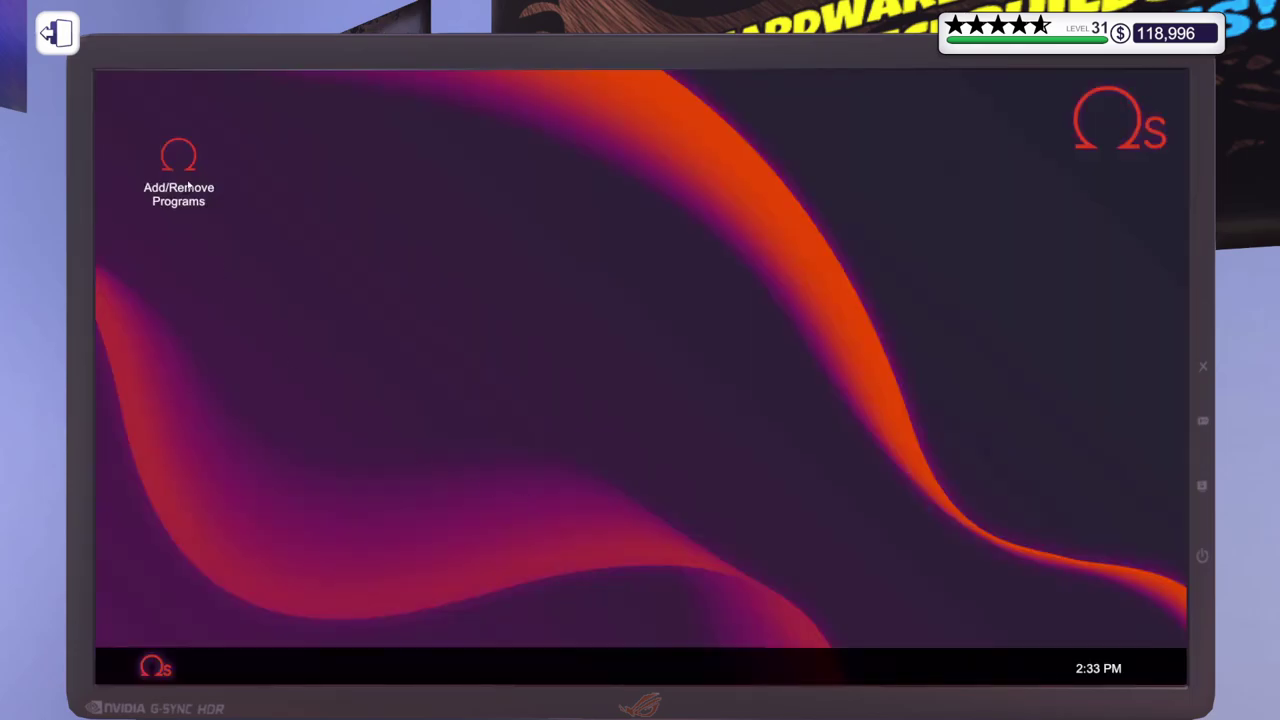
Step: Install Lighting and 3DMark Advanced Edition from Add/Remove Programs, postponing the restart
{"action": "double_click", "coordinate": [188, 186]}
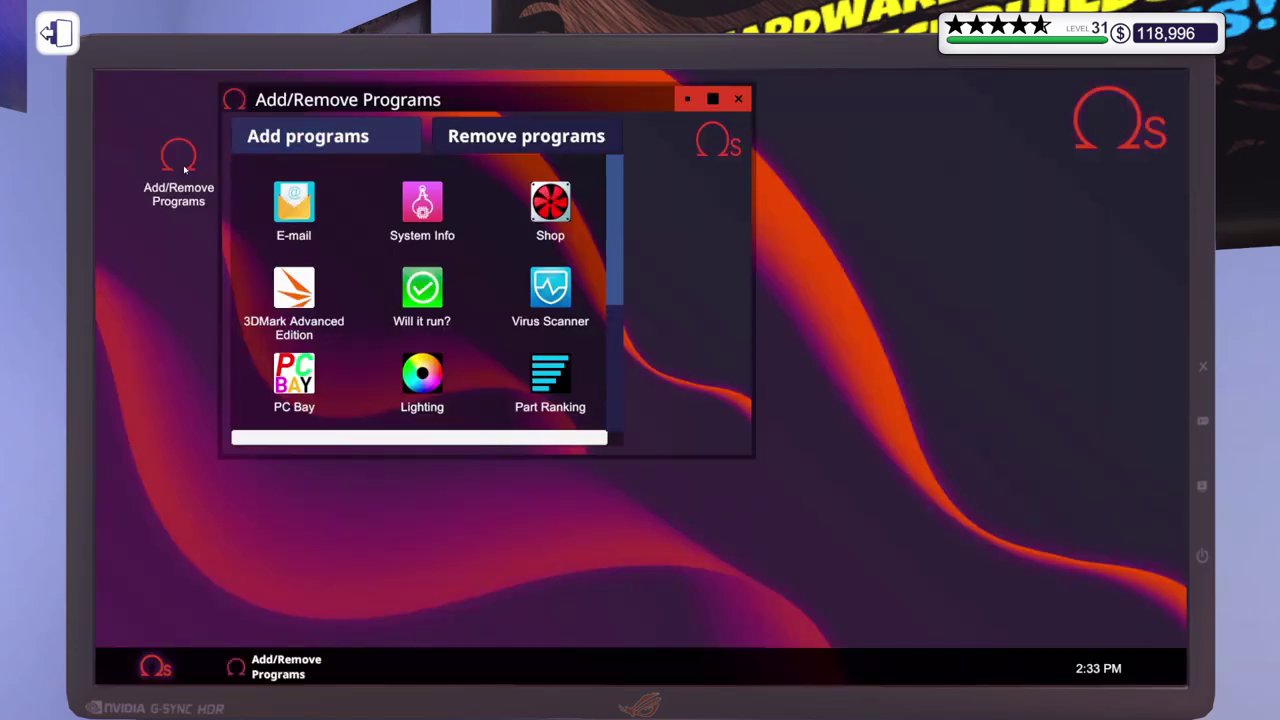
{"action": "left_click", "coordinate": [422, 373]}
{"action": "left_click", "coordinate": [390, 355]}
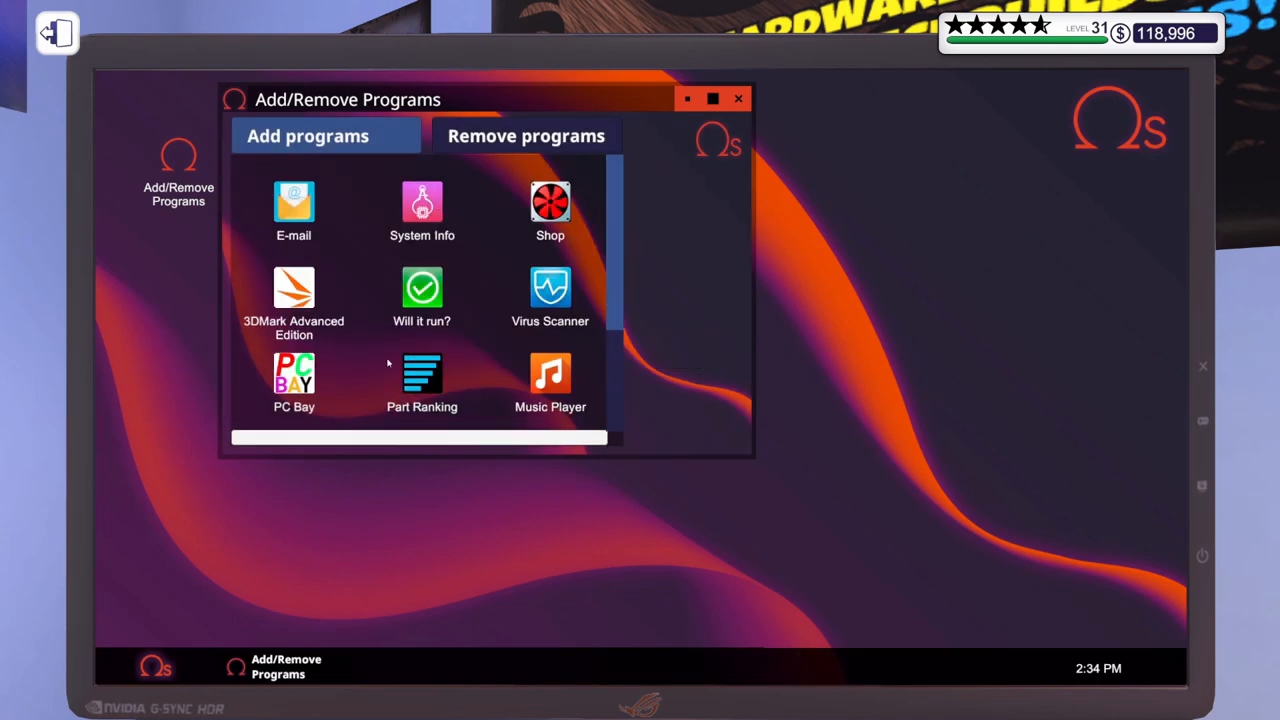
{"action": "left_click", "coordinate": [295, 297]}
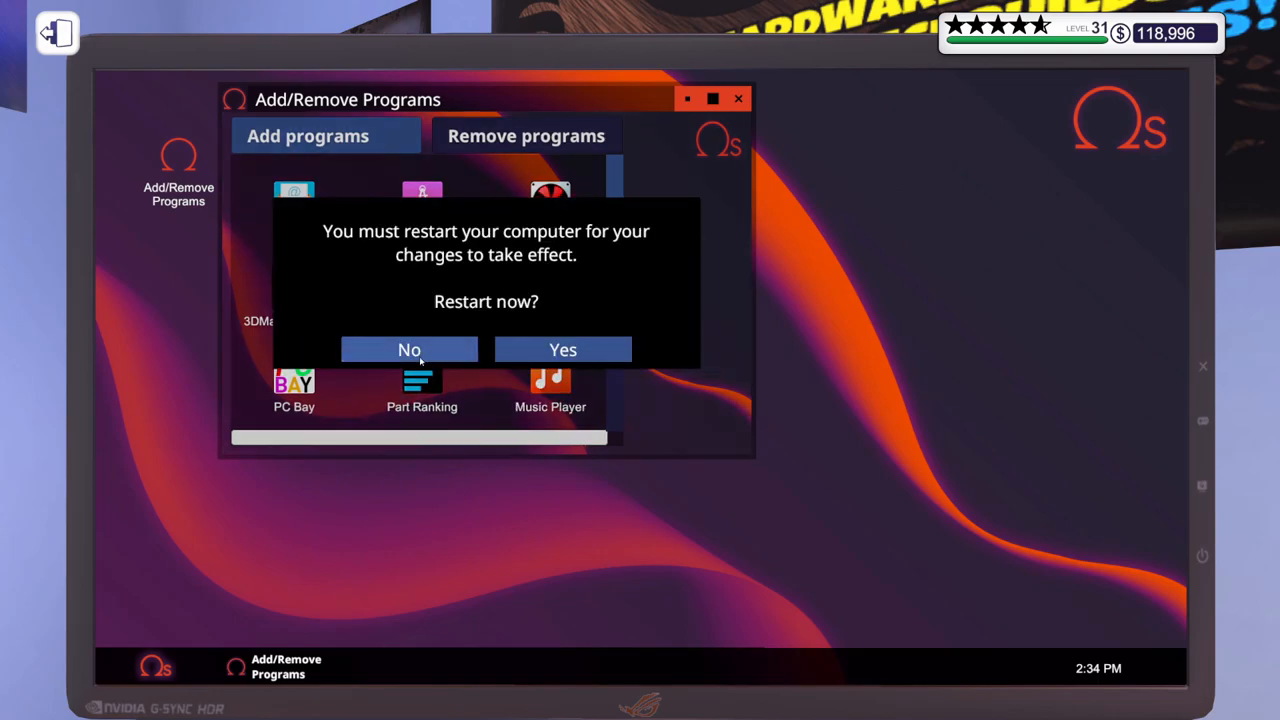
{"action": "left_click", "coordinate": [414, 352]}
Step: Install GPU Tuner and OCCT, then restart the computer
{"action": "left_click", "coordinate": [545, 385]}
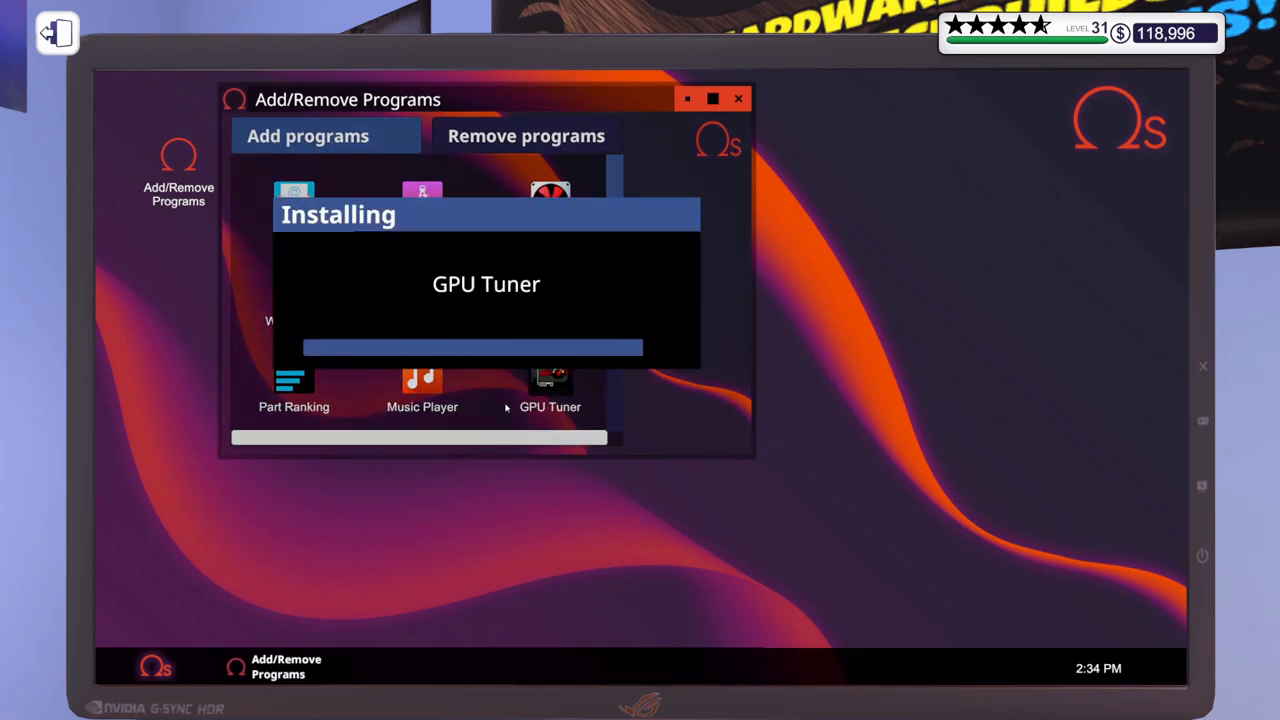
{"action": "left_click", "coordinate": [405, 350]}
{"action": "left_click", "coordinate": [548, 377]}
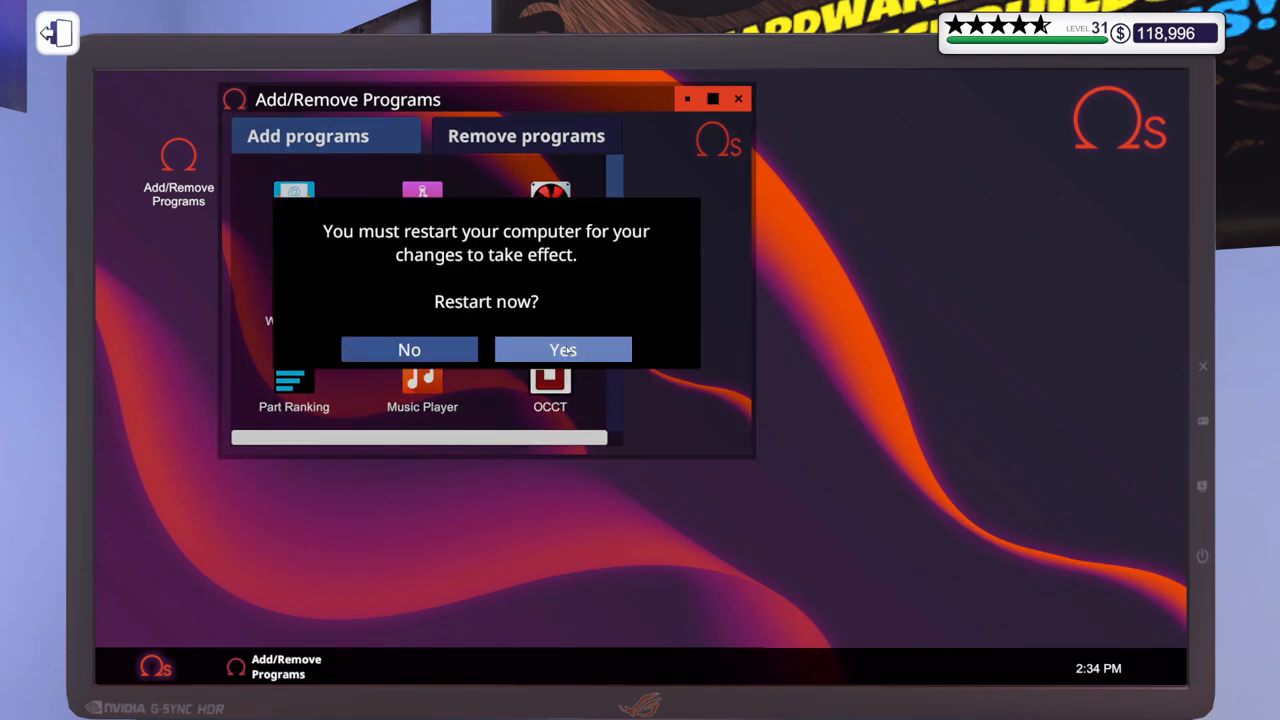
{"action": "left_click", "coordinate": [545, 358]}
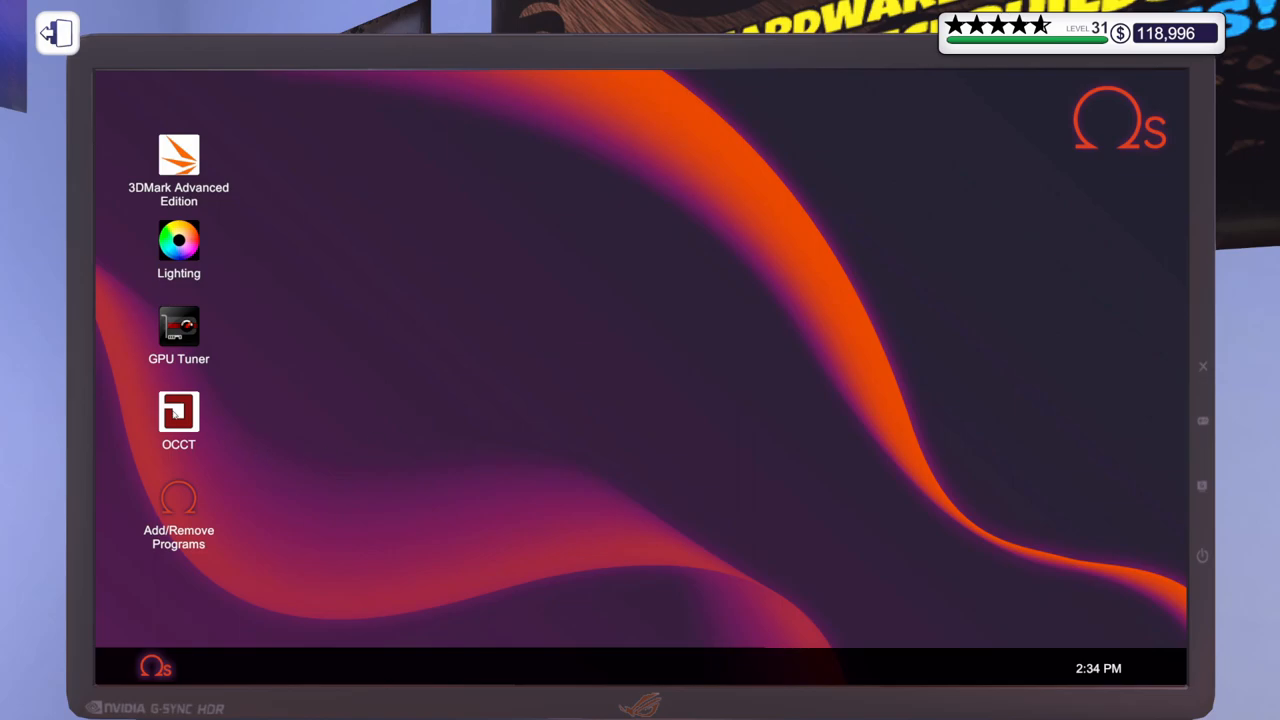
Step: Launch OCCT and run its automatic stress test until it shows Finished
{"action": "double_click", "coordinate": [176, 413]}
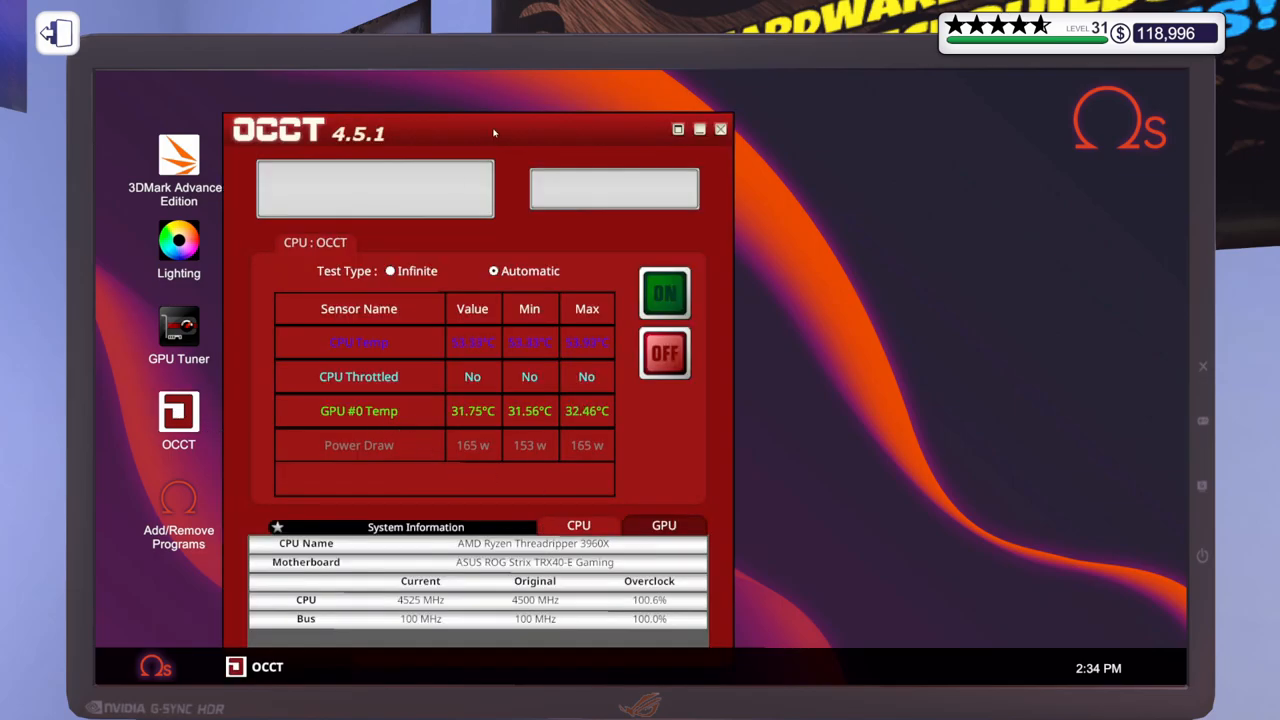
{"action": "left_click_drag", "start_coordinate": [493, 127], "coordinate": [412, 102]}
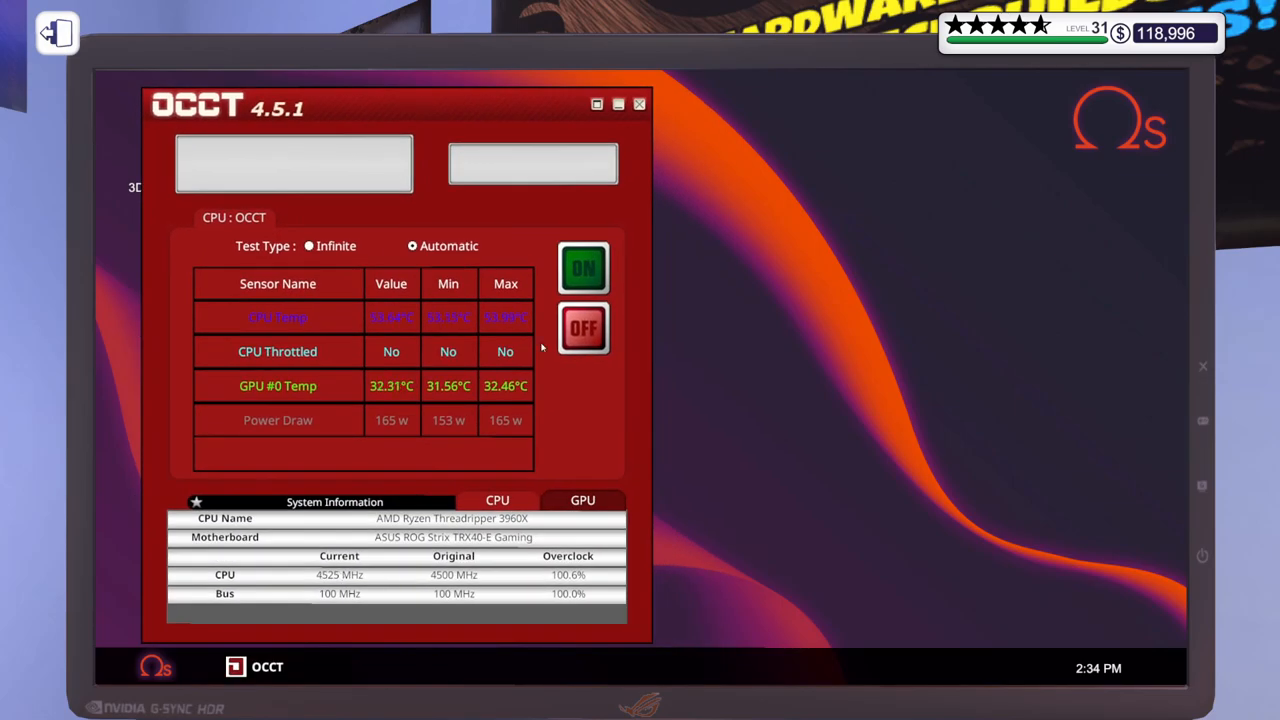
{"action": "left_click", "coordinate": [579, 268]}
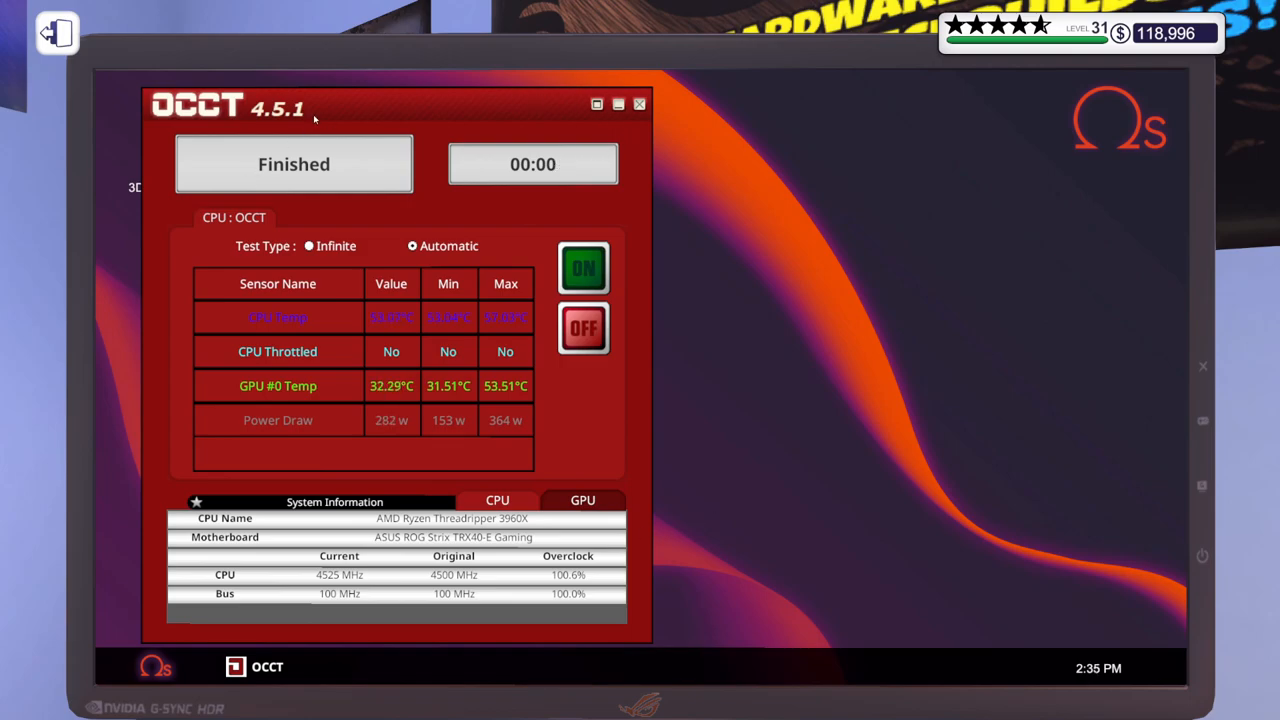
{"action": "mouse_move", "coordinate": [316, 117]}
{"action": "left_mouse_down"}
{"action": "mouse_move", "coordinate": [488, 124]}
{"action": "mouse_move", "coordinate": [929, 96]}
{"action": "left_mouse_up"}
Step: In GPU Tuner, raise core voltage to +20% and core clock to 1950 MHz, then apply
{"action": "double_click", "coordinate": [188, 340]}
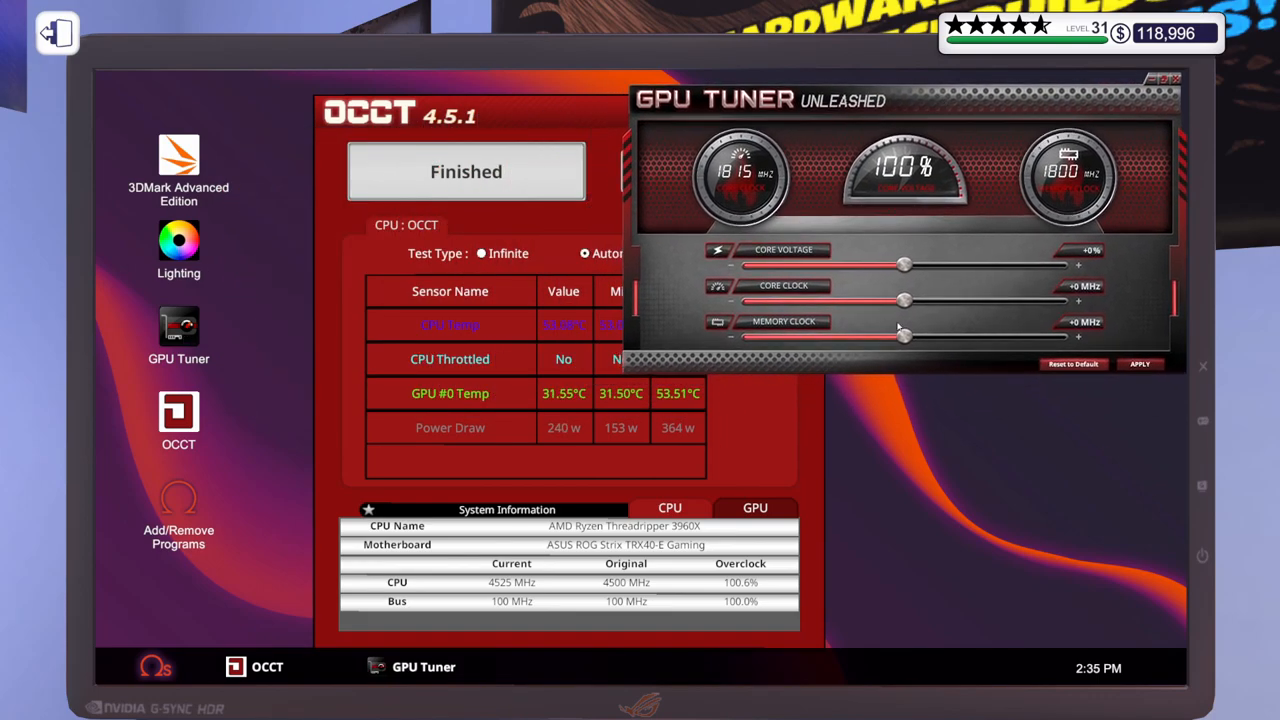
{"action": "left_click_drag", "start_coordinate": [915, 266], "coordinate": [1061, 265]}
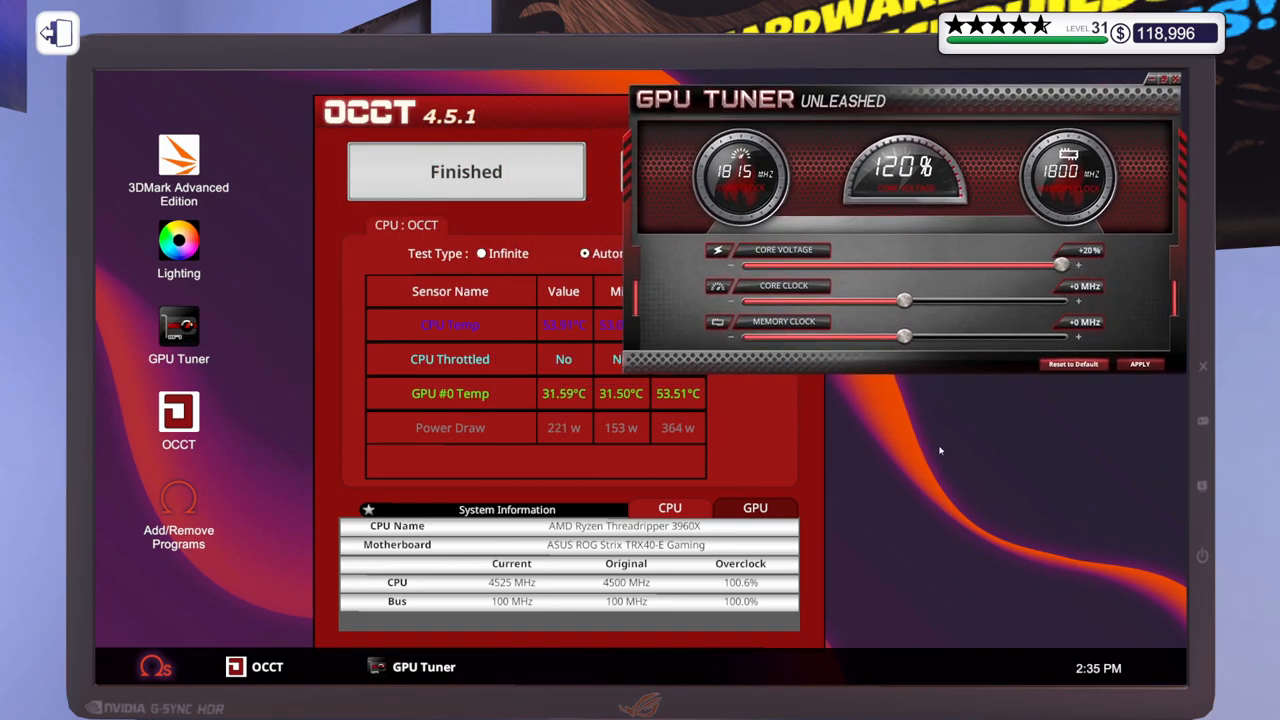
{"action": "left_click_drag", "start_coordinate": [904, 300], "coordinate": [985, 293]}
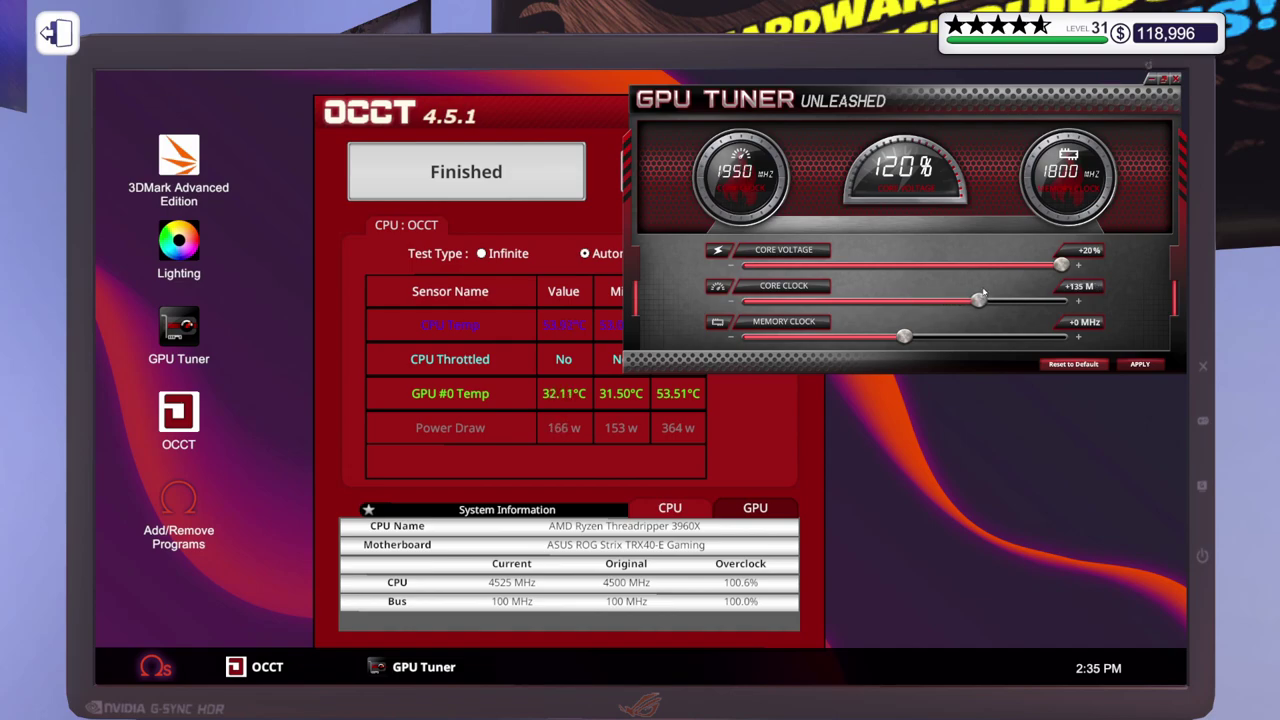
{"action": "left_click", "coordinate": [1142, 366]}
Step: Rerun the OCCT stress test on the overclocked GPU (74.39°C peak) and confirm all objectives are met
{"action": "left_click_drag", "start_coordinate": [555, 111], "coordinate": [339, 93]}
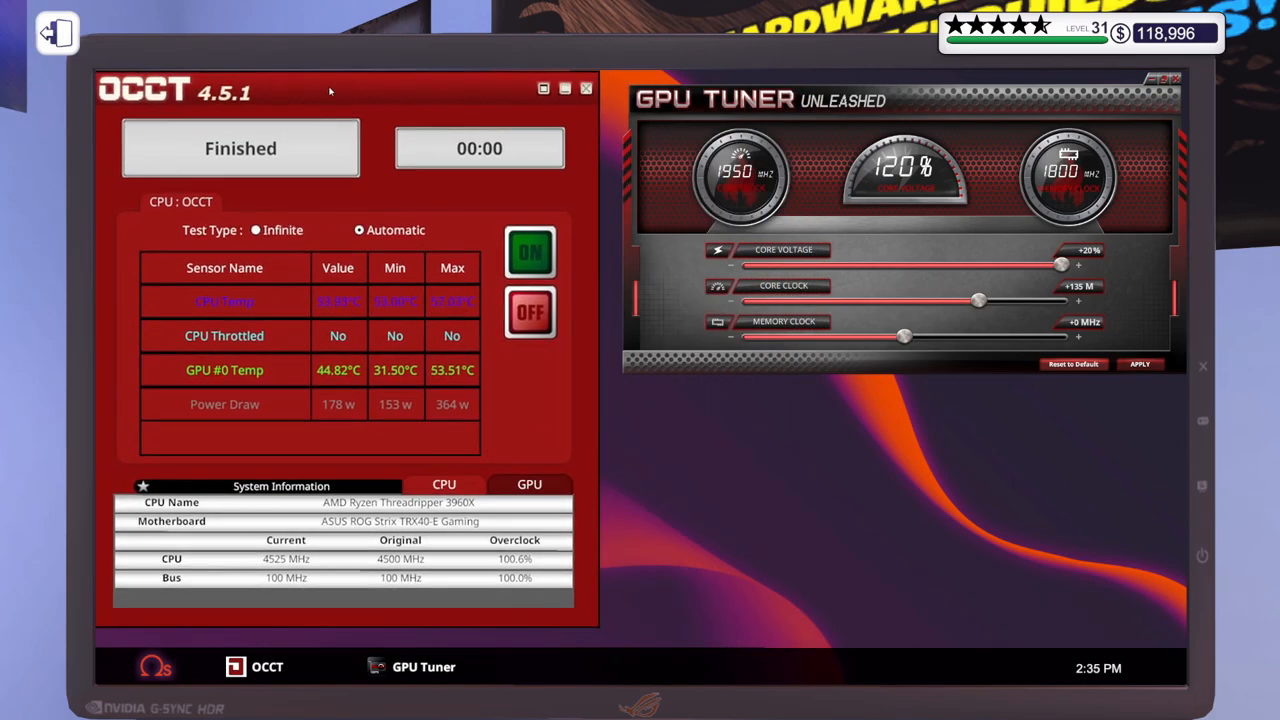
{"action": "left_click", "coordinate": [541, 264]}
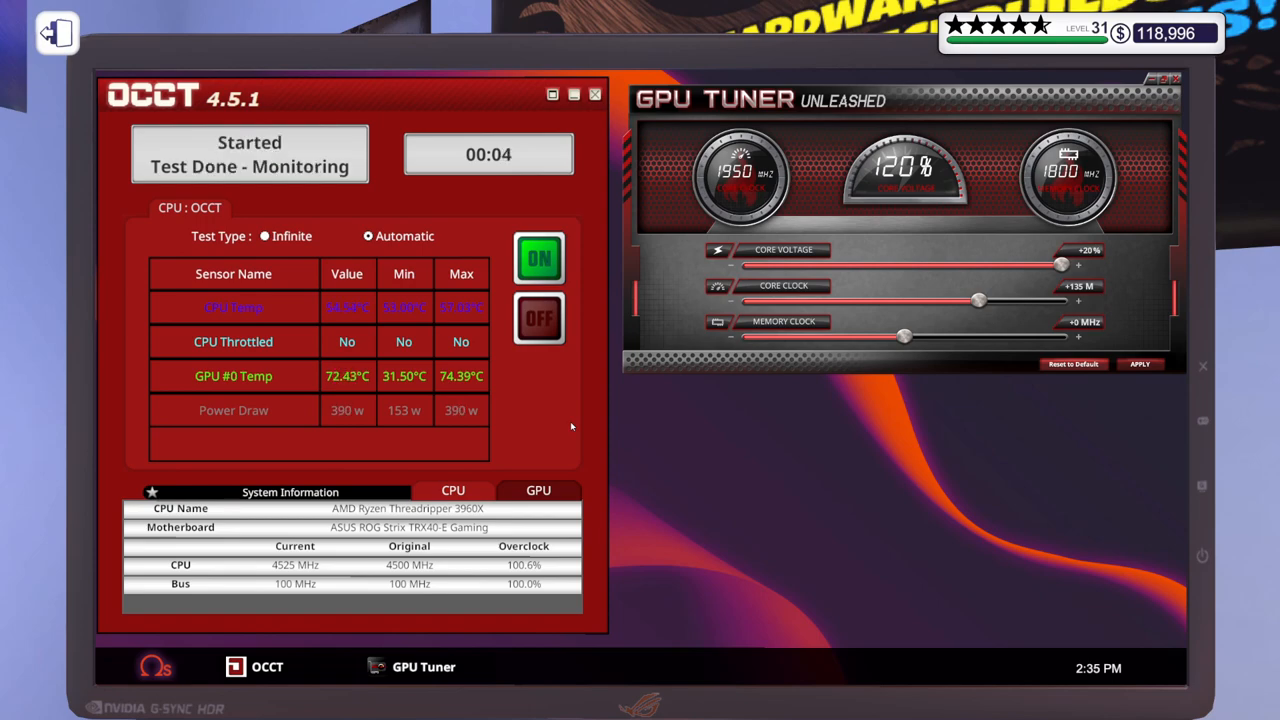
{"action": "left_click", "coordinate": [58, 40]}
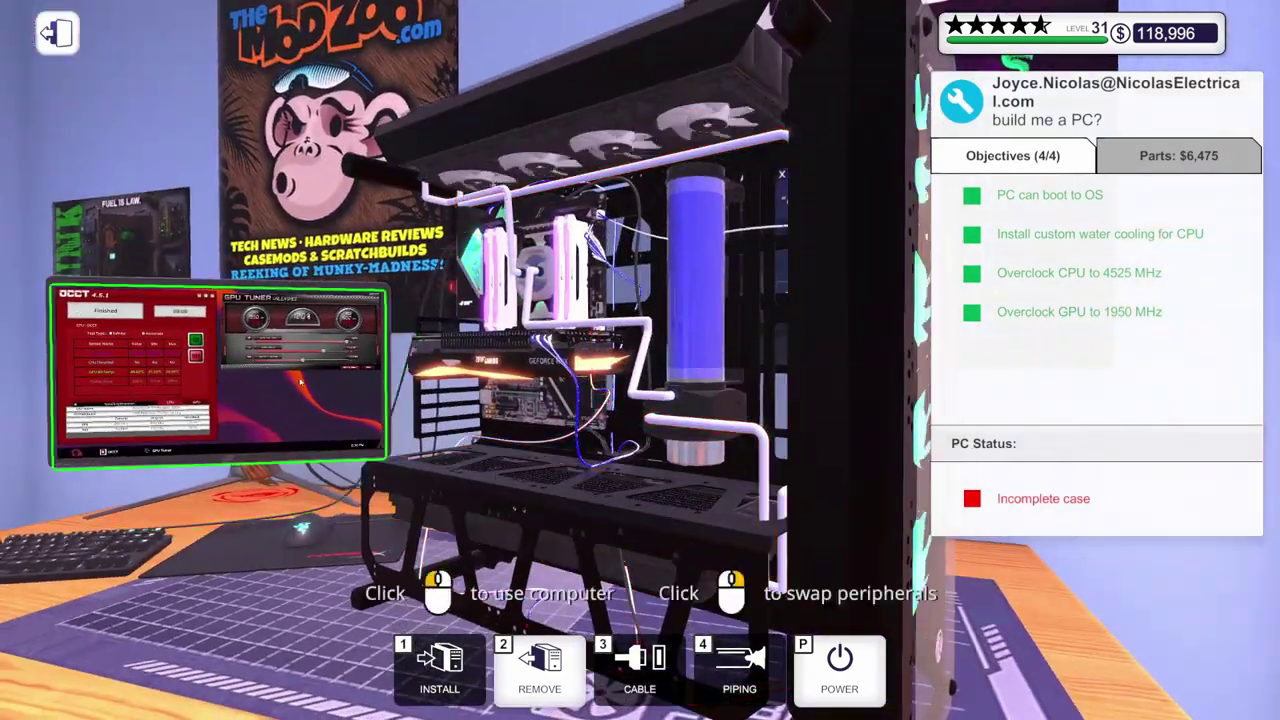
{"action": "left_click", "coordinate": [300, 381]}
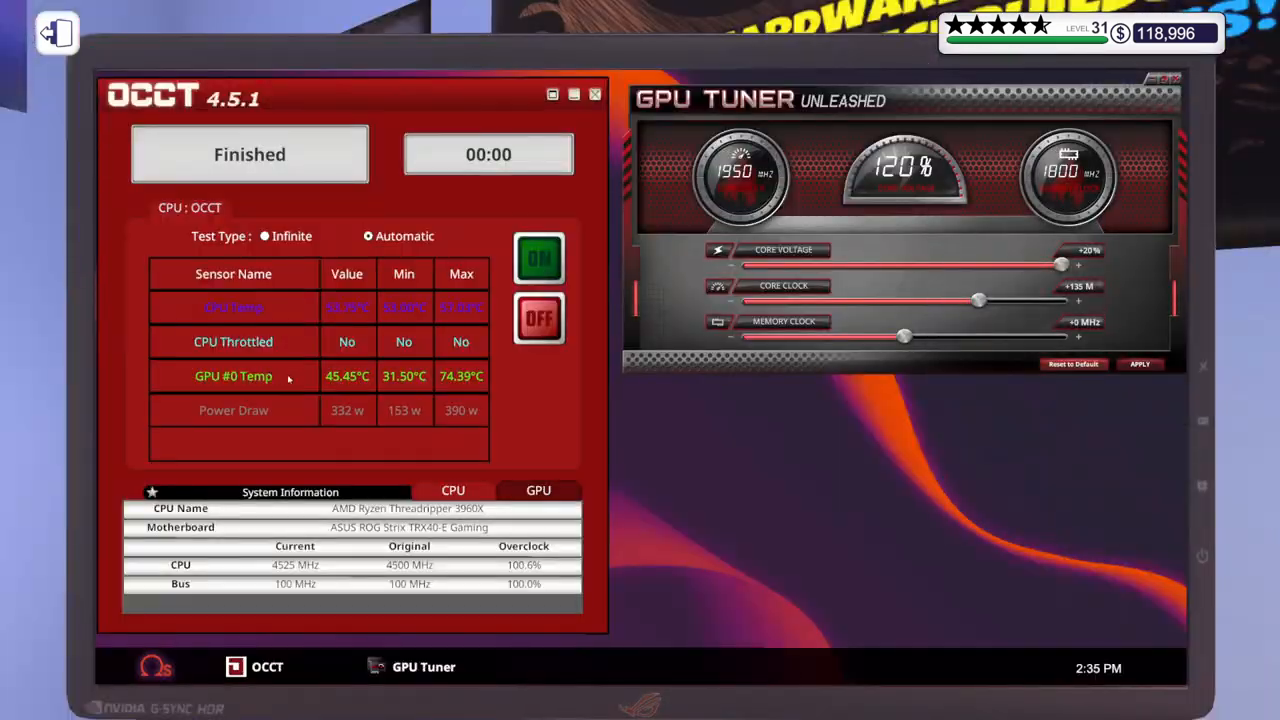
Step: In Lighting, select all lights except the Razer DeathAdder mouse and ASUS ROG SWIFT monitor for the Rainbow effect
{"action": "left_click", "coordinate": [595, 95]}
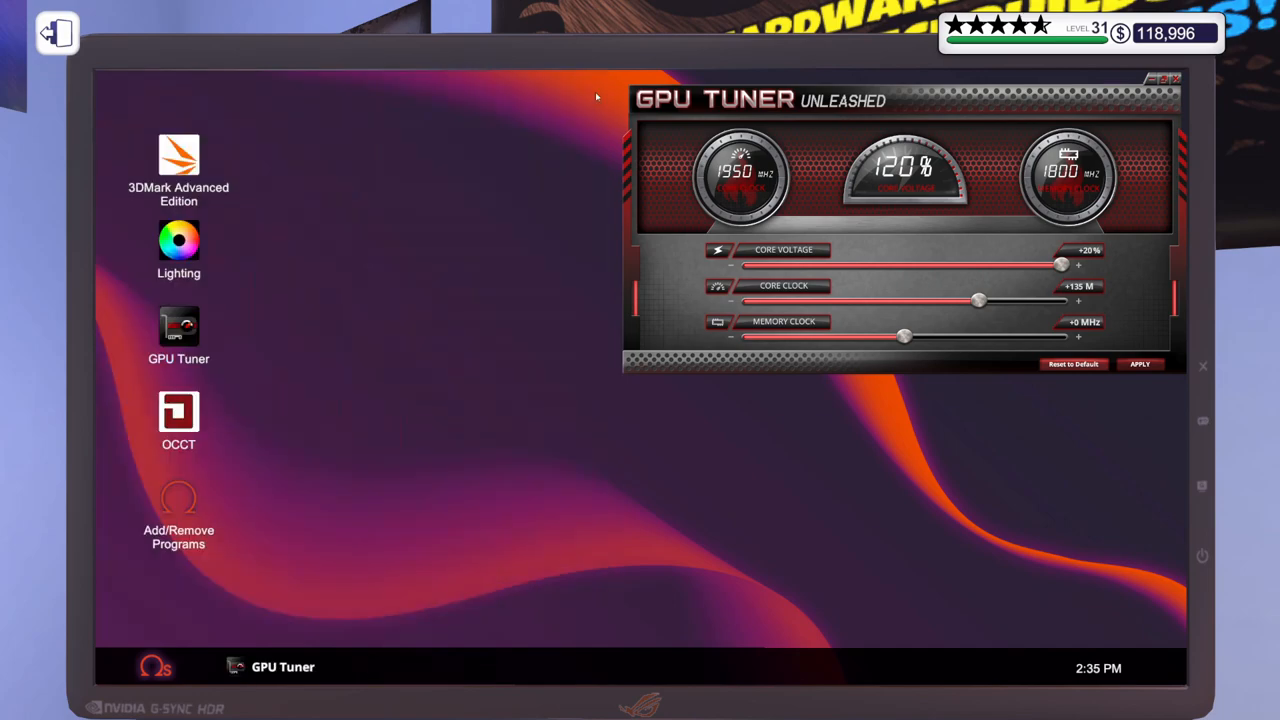
{"action": "double_click", "coordinate": [184, 255]}
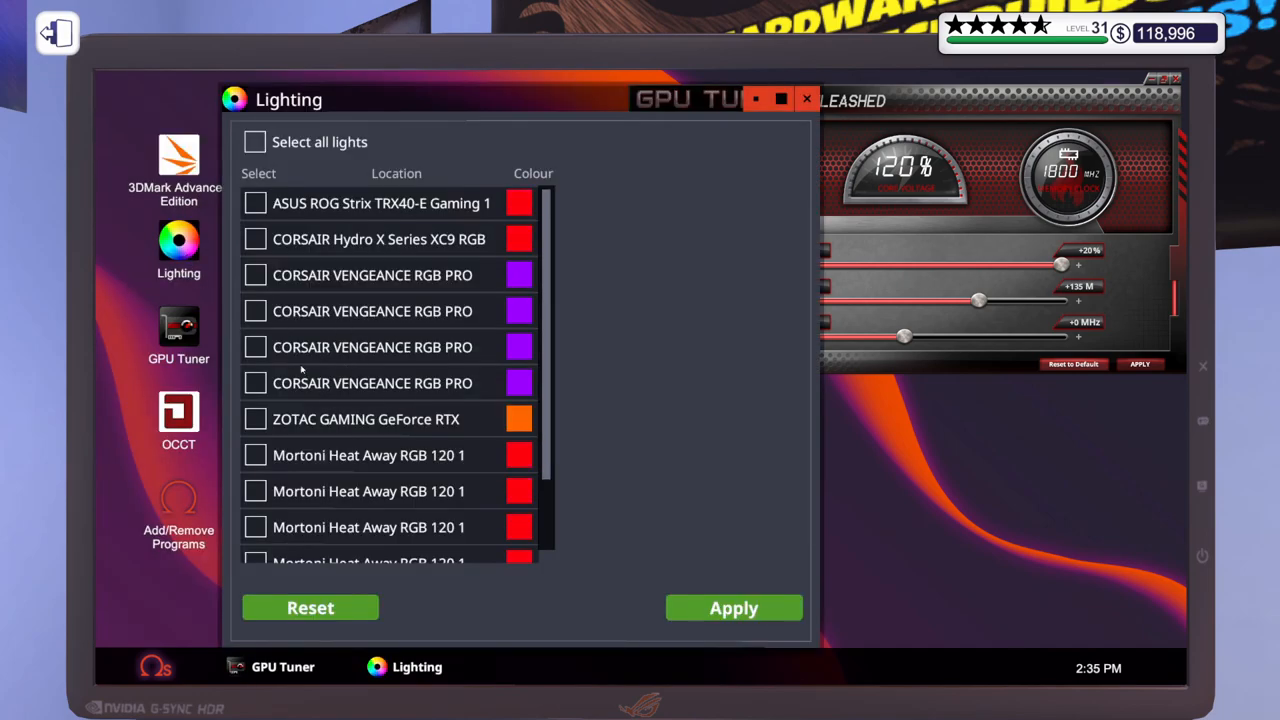
{"action": "scroll", "coordinate": [310, 355], "scroll_direction": "down", "scroll_amount": 3}
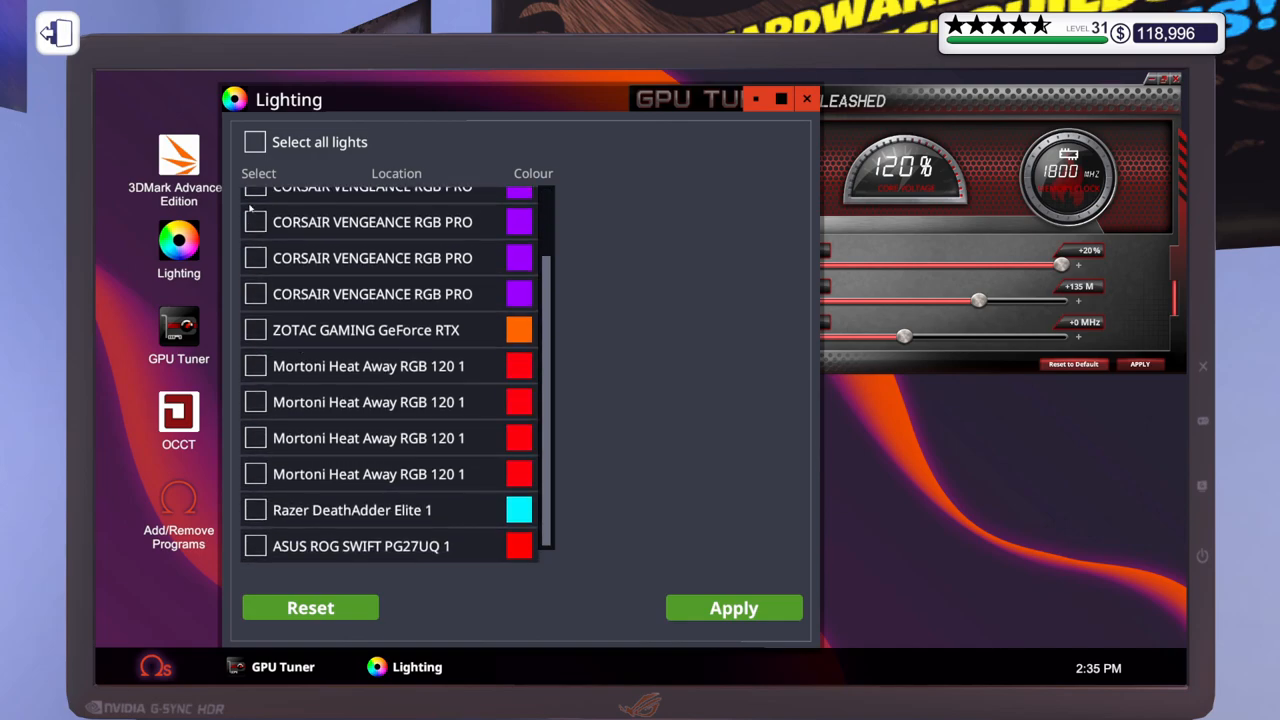
{"action": "left_click", "coordinate": [255, 142]}
{"action": "left_click", "coordinate": [300, 546]}
{"action": "left_click", "coordinate": [300, 510]}
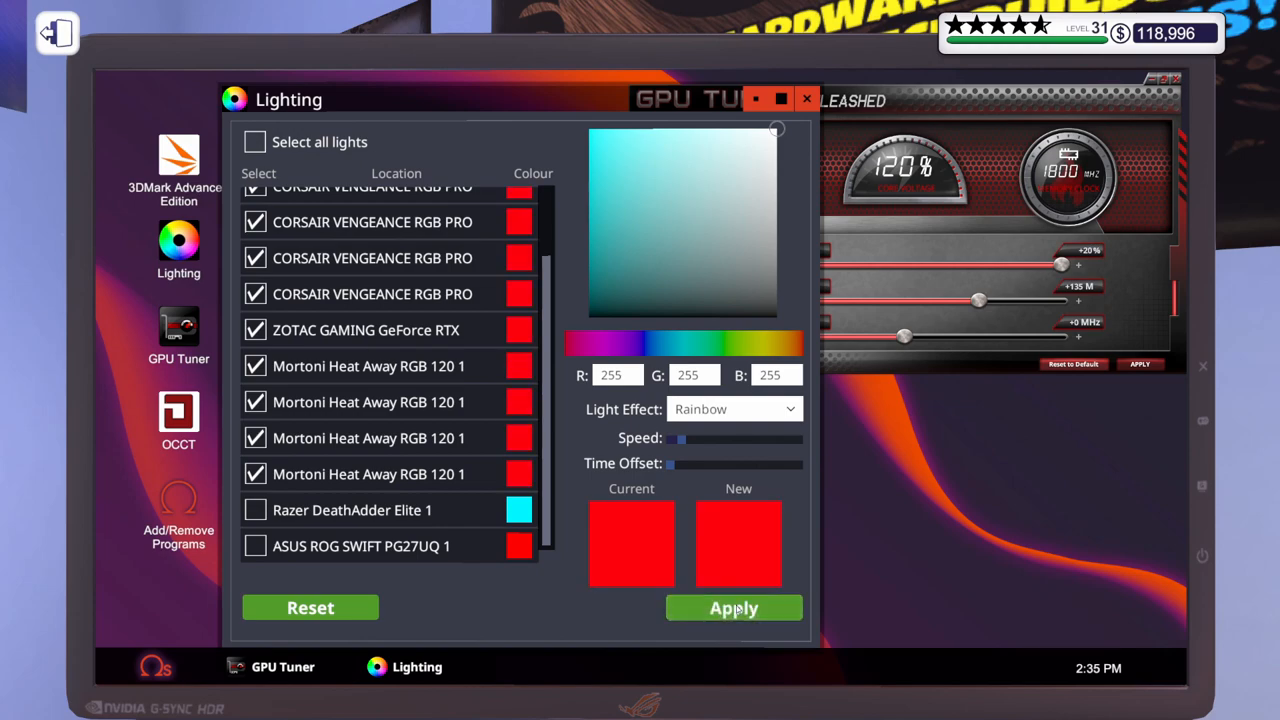
Step: Step back and orbit the case to view the lit RAM, GPU and fans, then close Lighting
{"action": "left_click", "coordinate": [60, 35]}
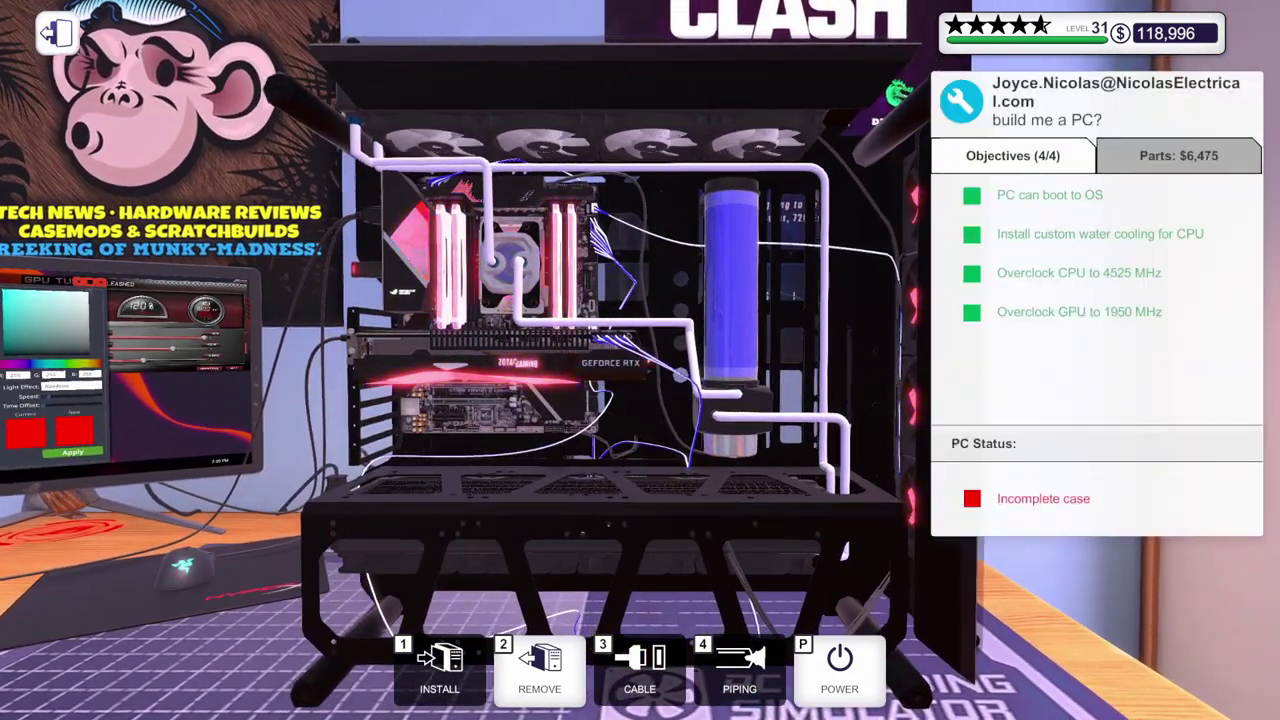
{"action": "key", "text": "a"}
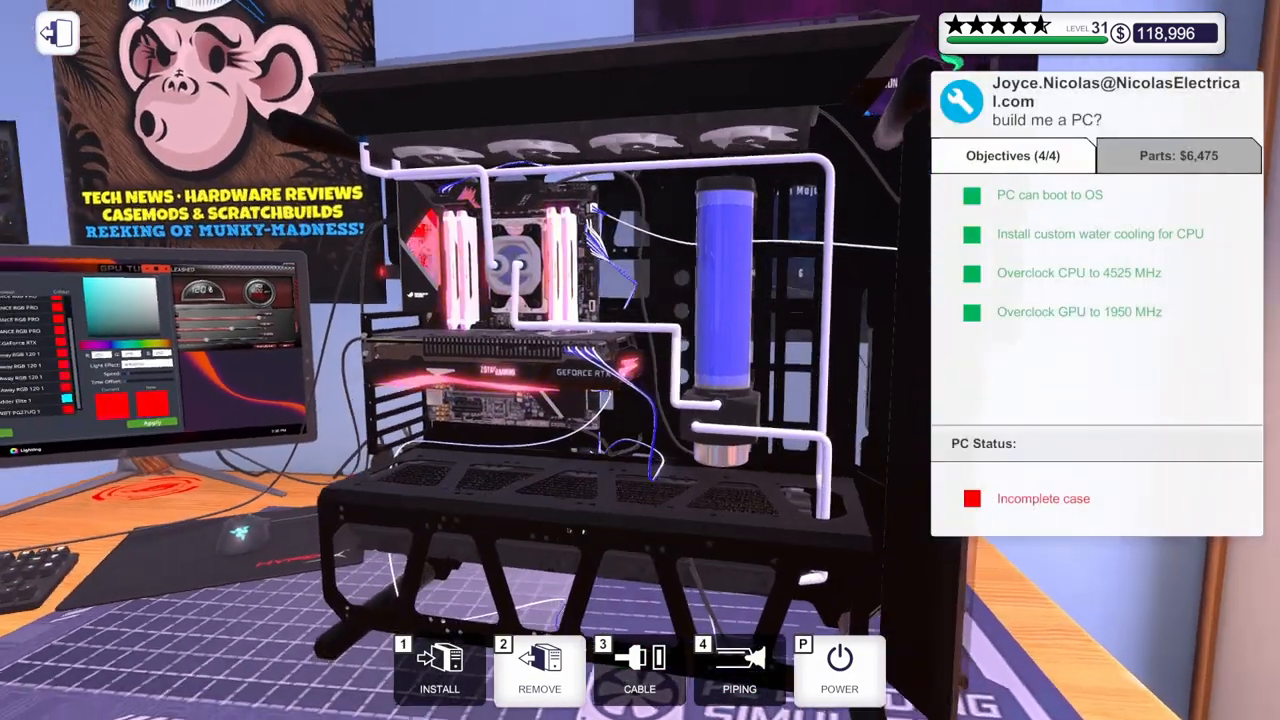
{"action": "key", "text": "a"}
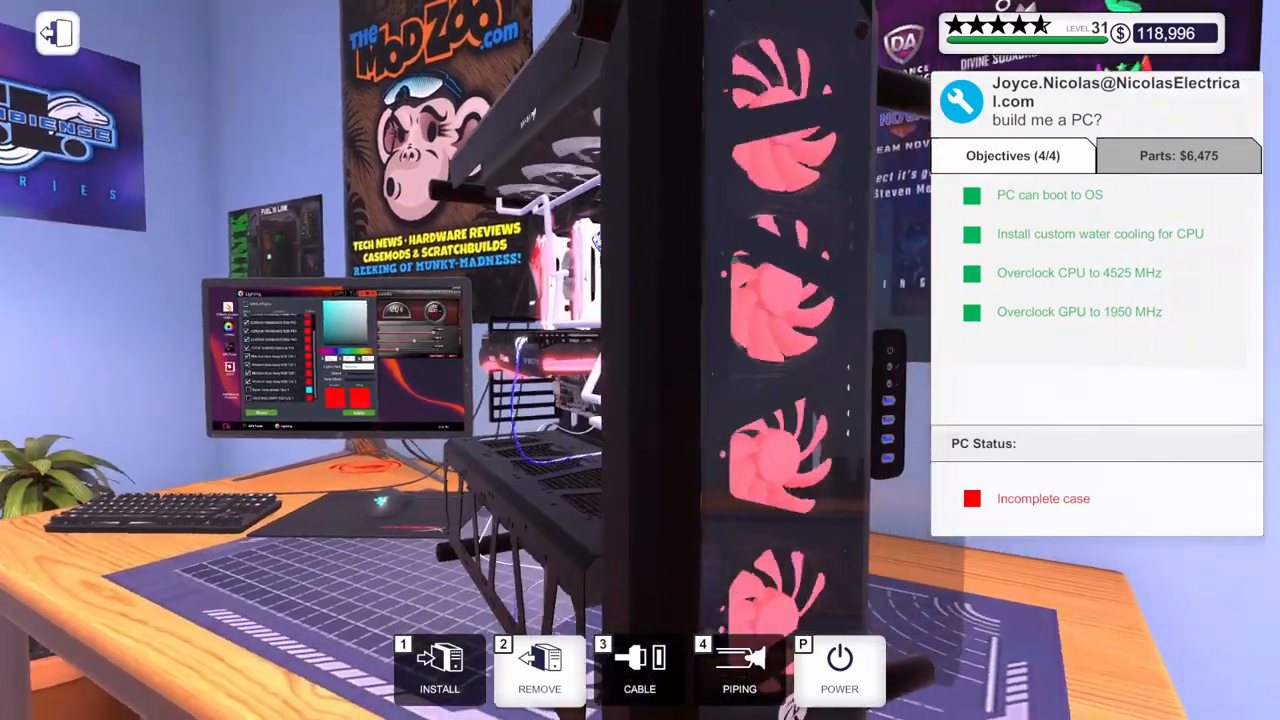
{"action": "key", "text": "d"}
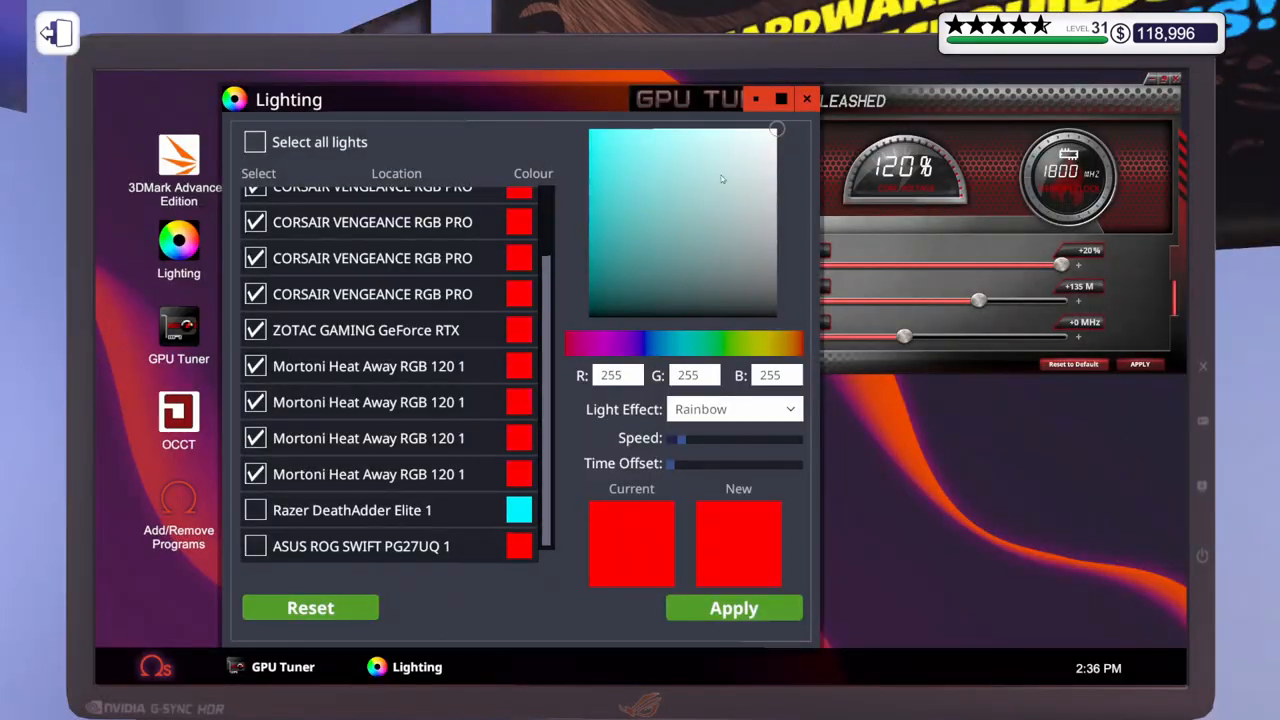
{"action": "left_click", "coordinate": [806, 100]}
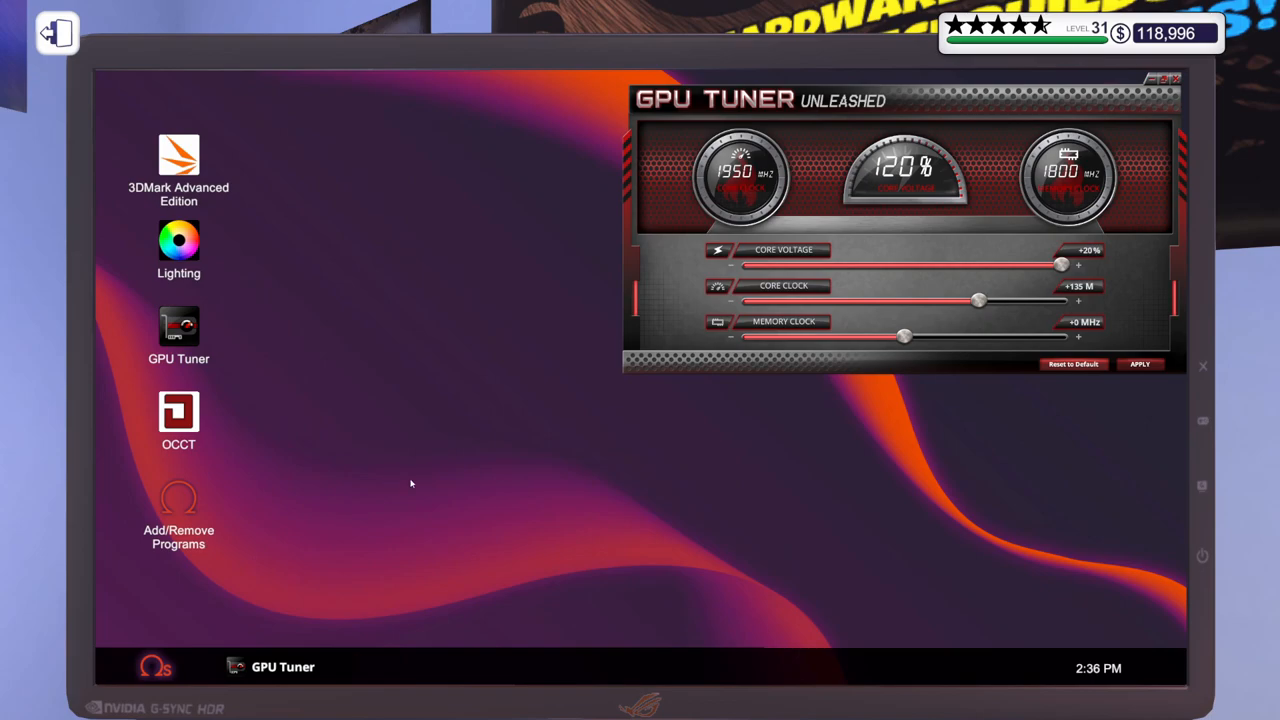
Step: Run 3DMark Time Spy Extreme for a score of 13,693 and close 3DMark
{"action": "left_click", "coordinate": [1176, 79]}
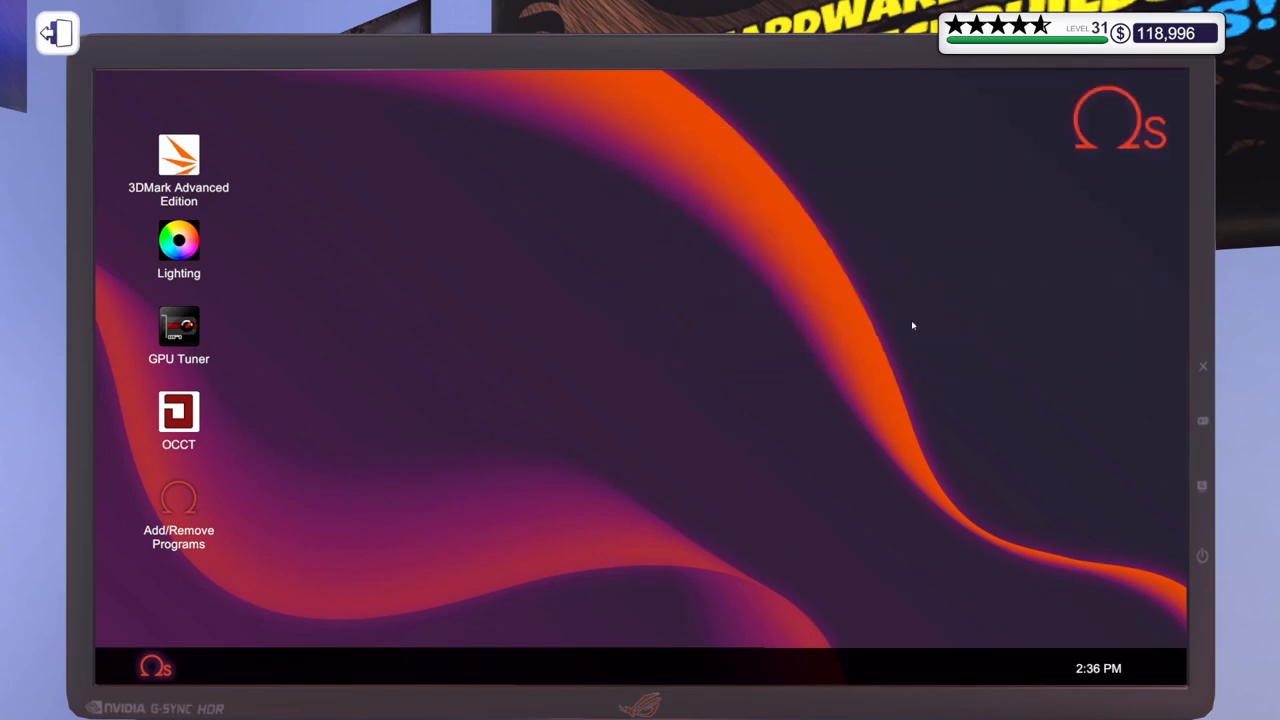
{"action": "left_click", "coordinate": [190, 163]}
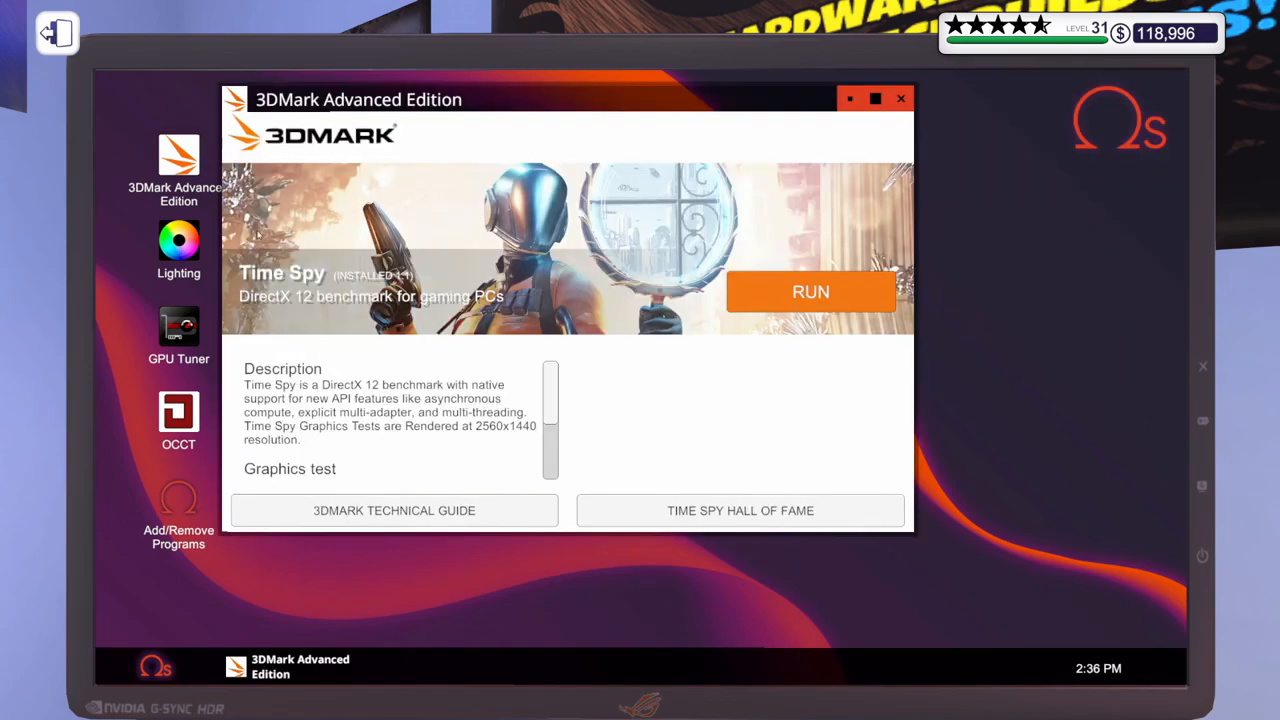
{"action": "left_click", "coordinate": [786, 297]}
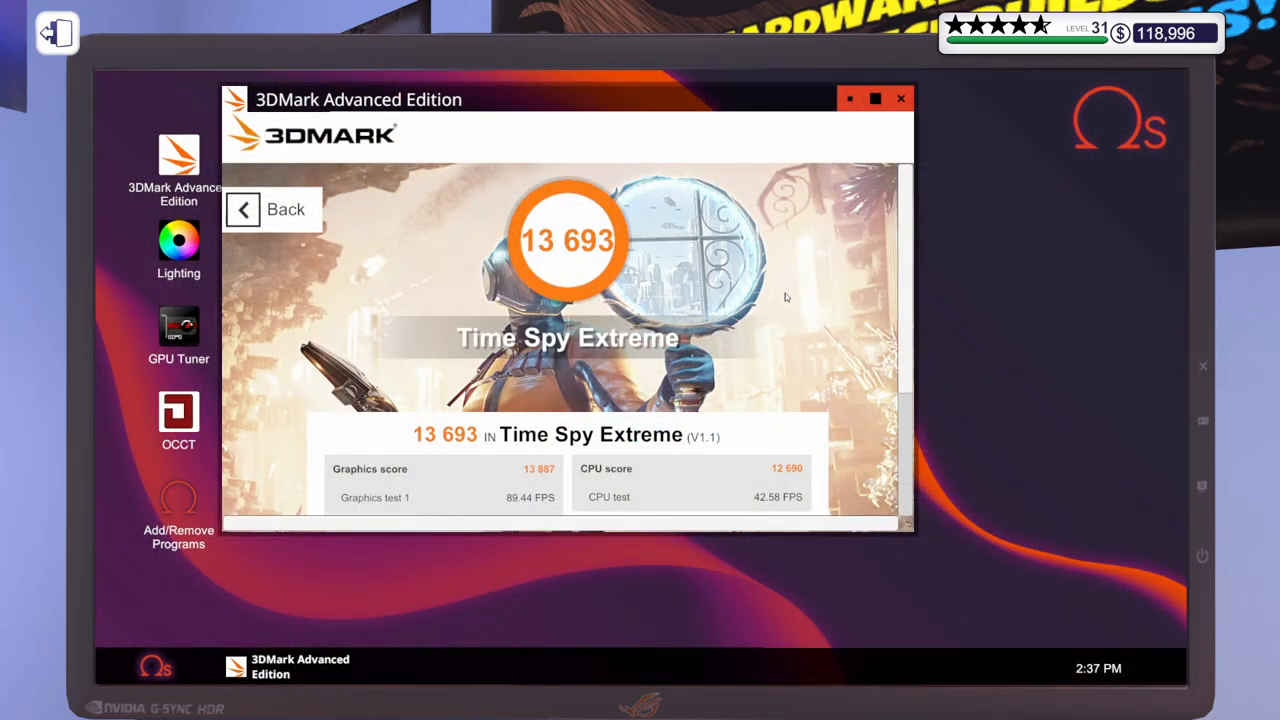
{"action": "left_click", "coordinate": [903, 99]}
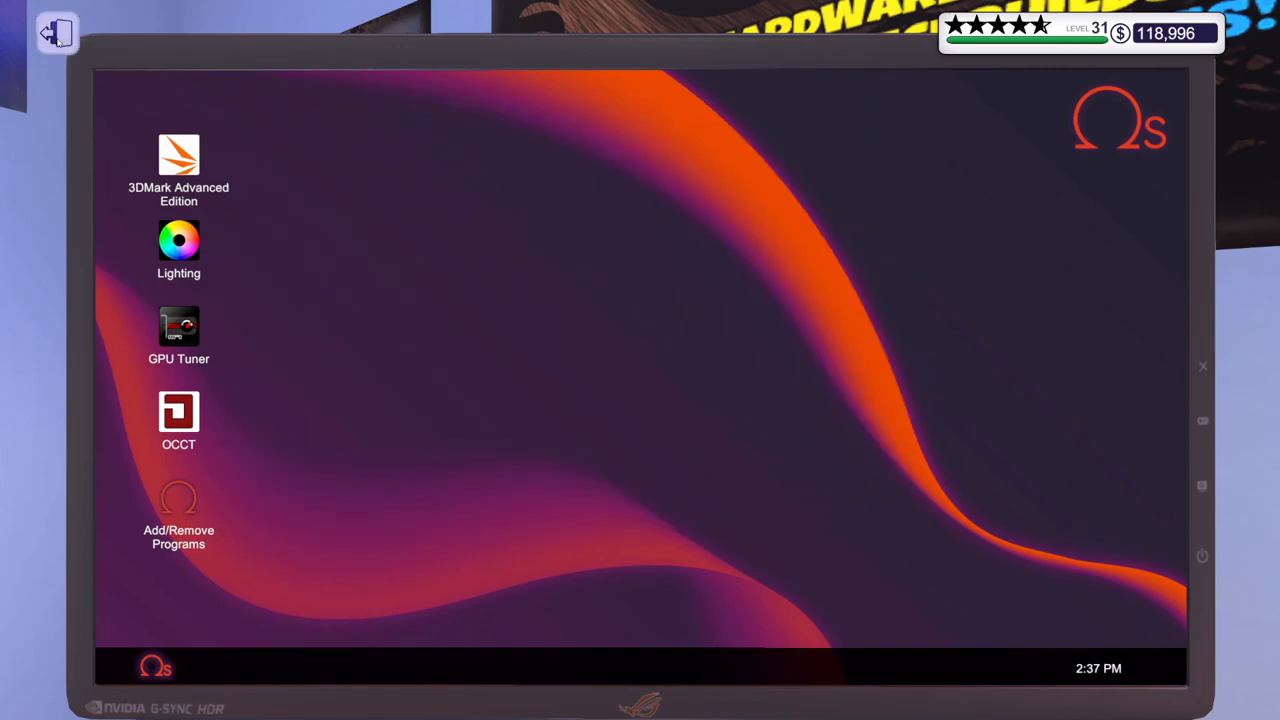
Step: Return to the workshop and attach the Side Panel to the case from the inventory
{"action": "left_click", "coordinate": [57, 36]}
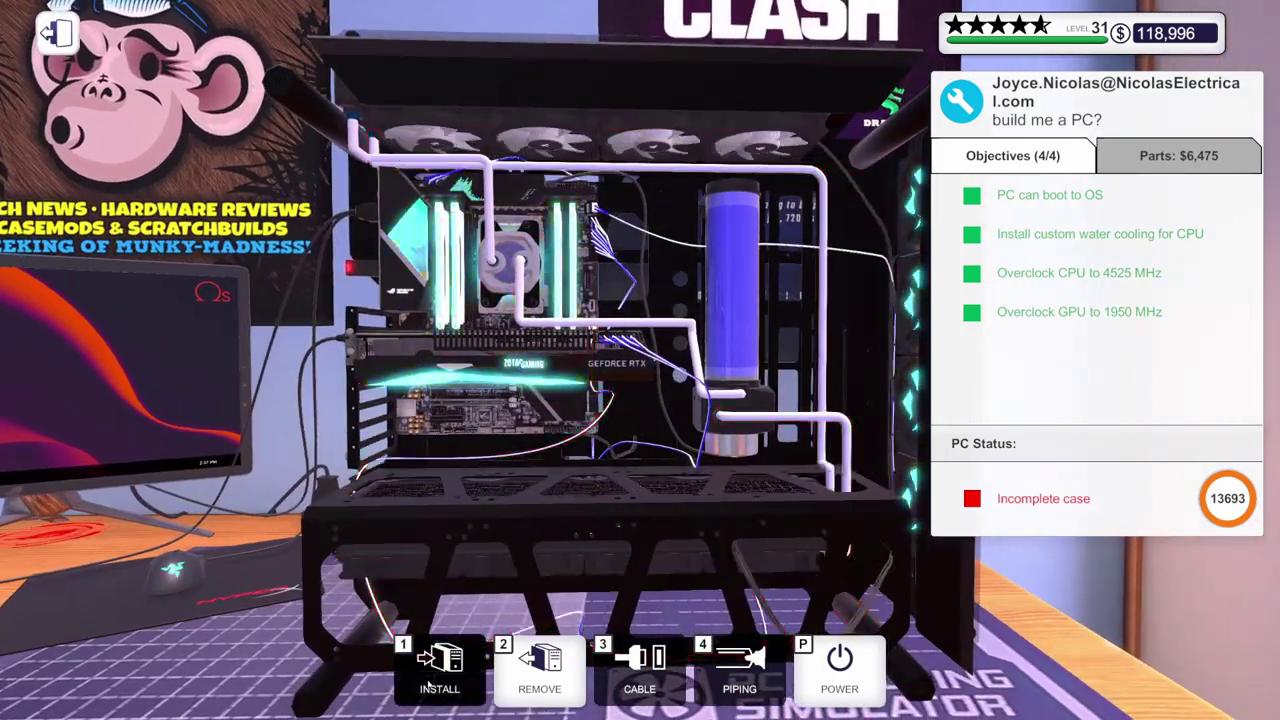
{"action": "left_click", "coordinate": [645, 489]}
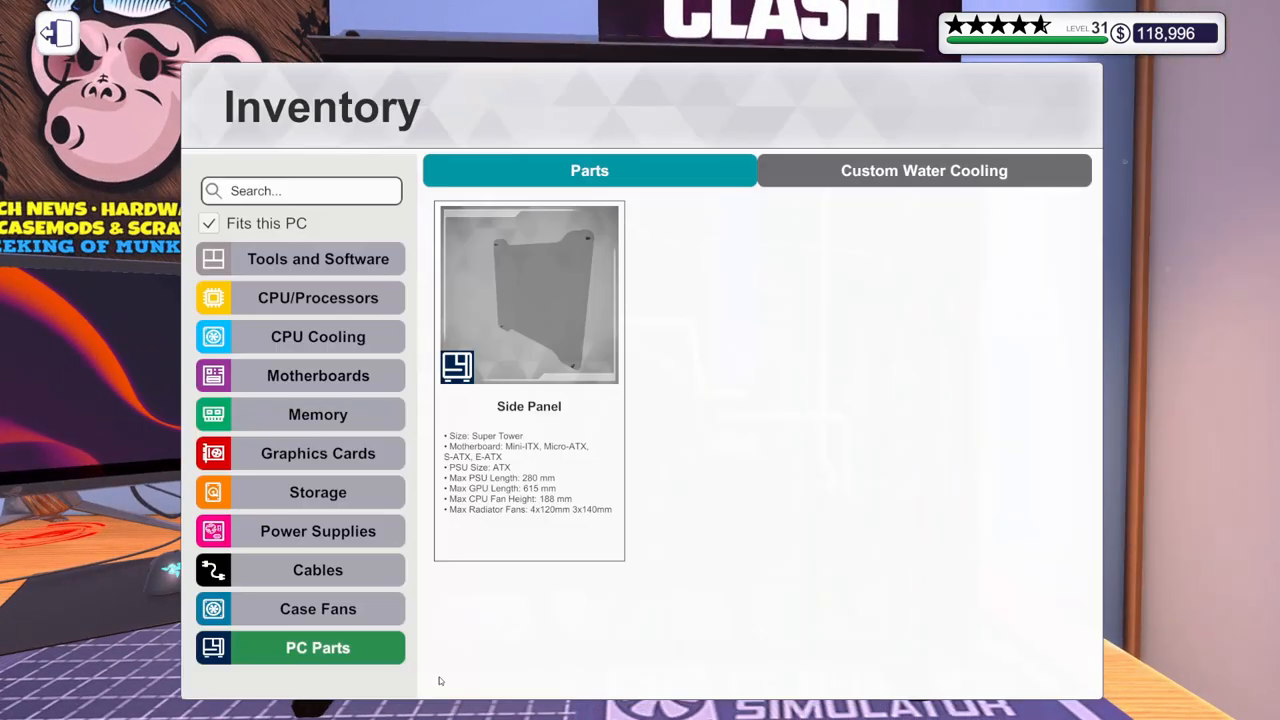
{"action": "left_click", "coordinate": [524, 391]}
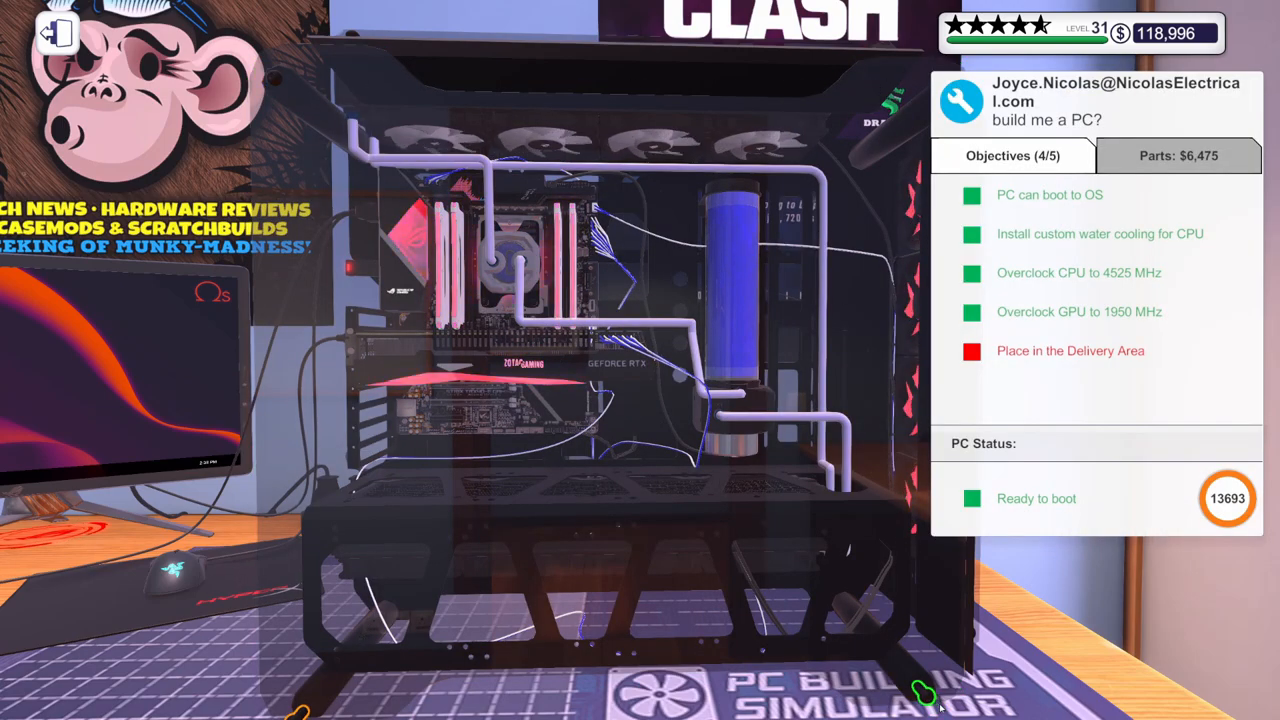
{"action": "left_click", "coordinate": [485, 565]}
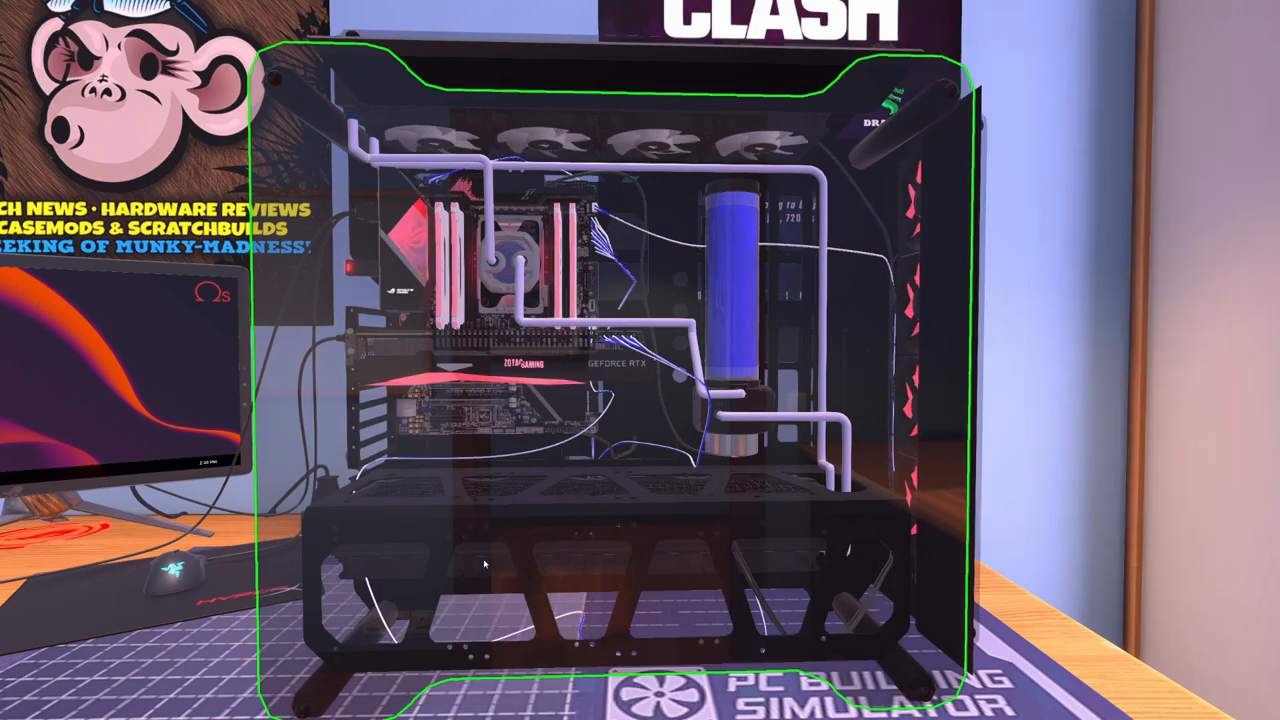
Step: Orbit the finished case to inspect it from the front and both sides
{"action": "left_click_drag", "start_coordinate": [962, 630], "coordinate": [965, 690]}
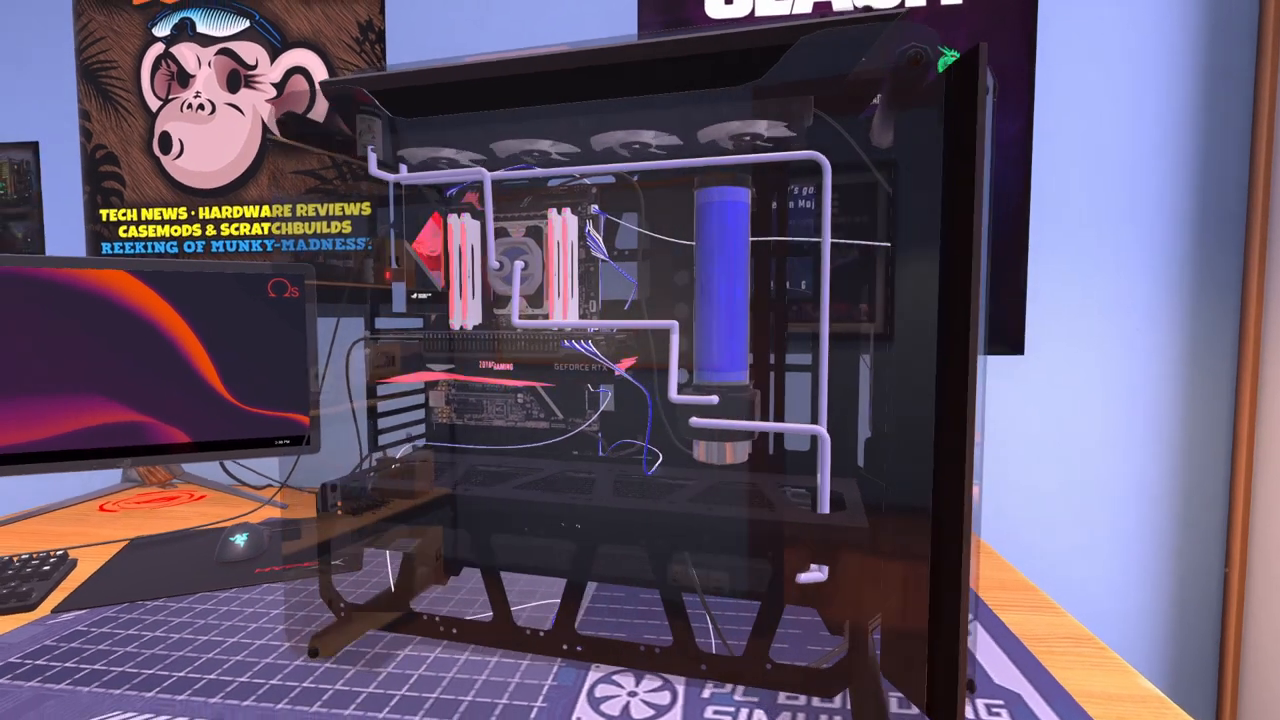
{"action": "left_click_drag", "start_coordinate": [1007, 641], "coordinate": [843, 555]}
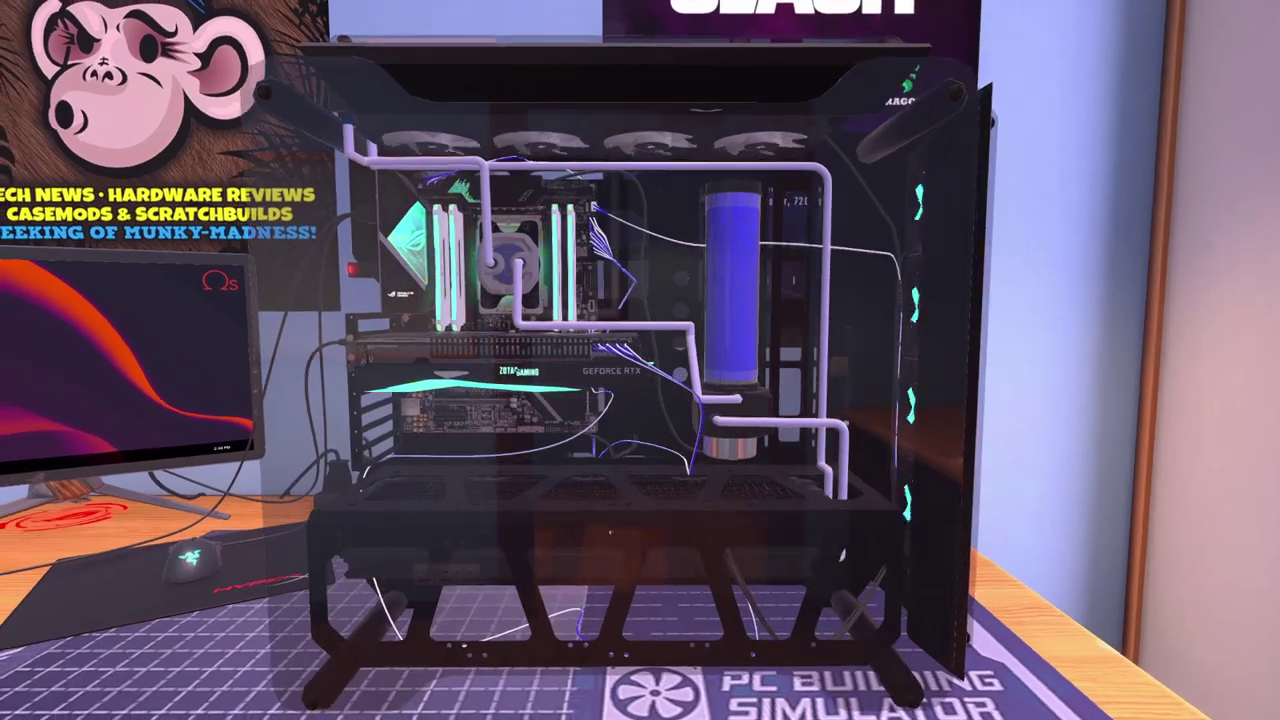
{"action": "left_click_drag", "start_coordinate": [640, 360], "coordinate": [400, 360]}
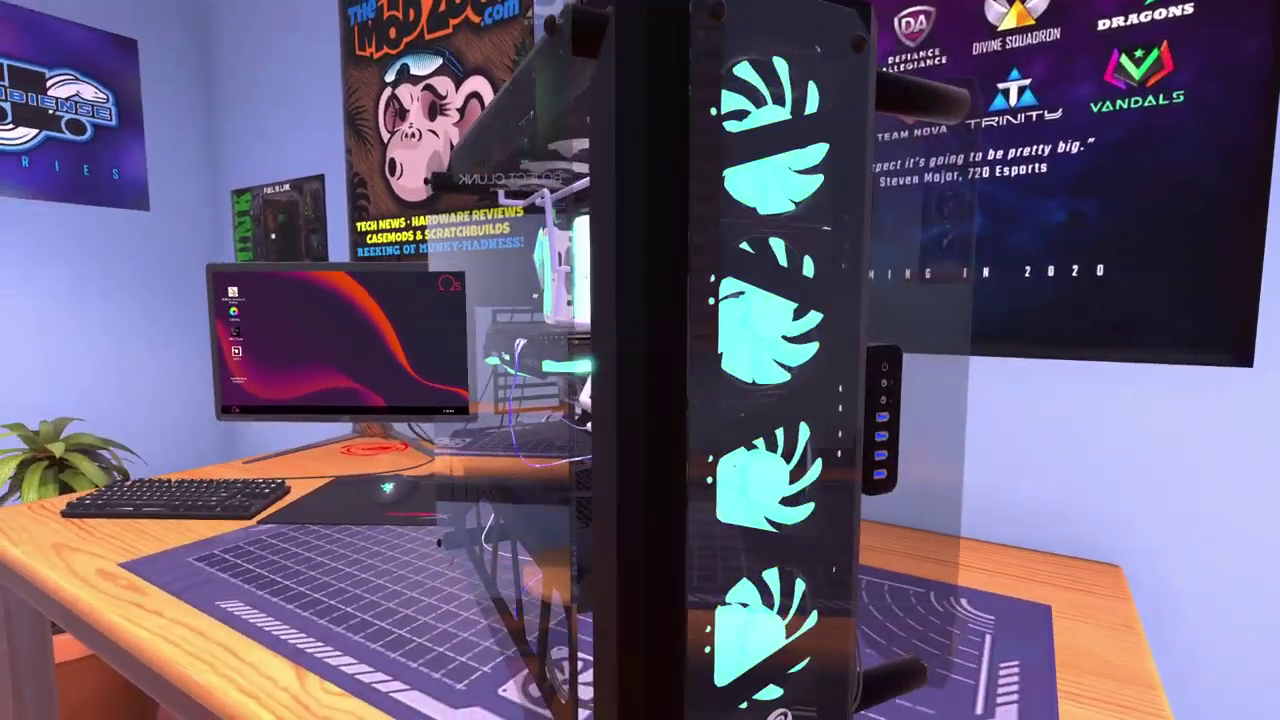
{"action": "left_click_drag", "start_coordinate": [640, 360], "coordinate": [400, 360]}
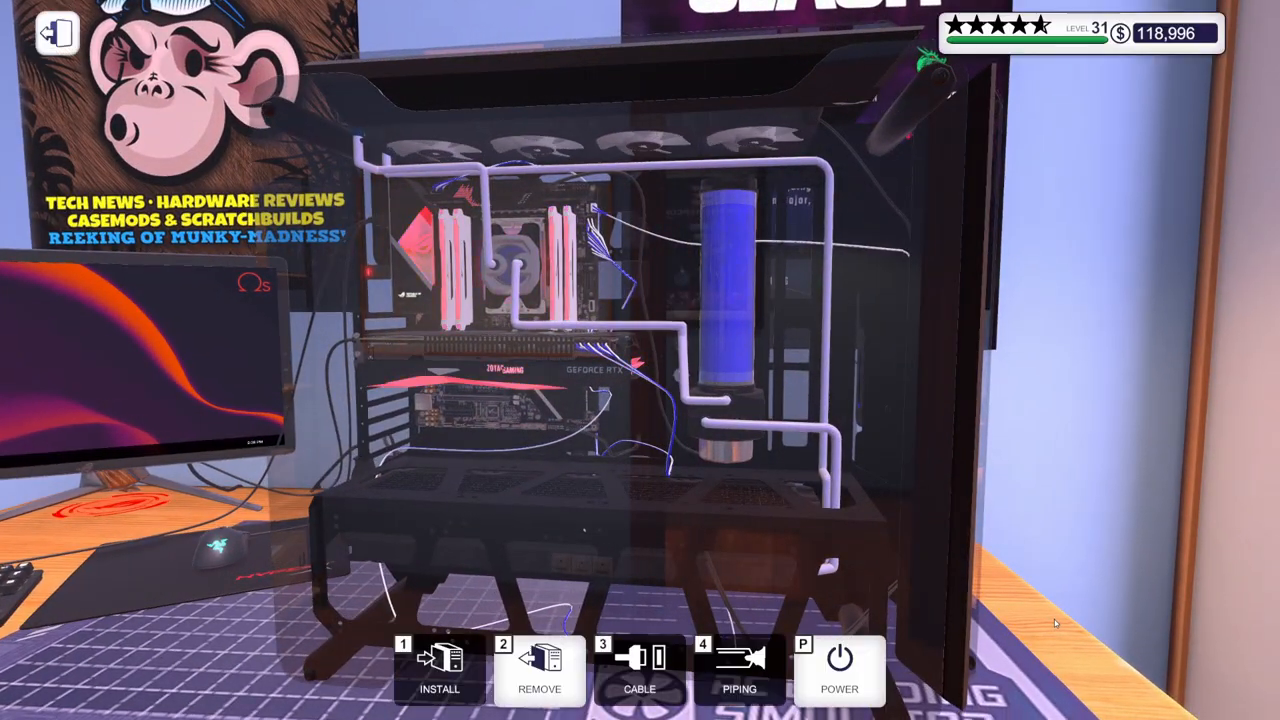
Step: Pick up the finished PC, carry it out and set it down in the delivery area
{"action": "key", "text": "Escape"}
{"action": "left_click", "coordinate": [640, 360]}
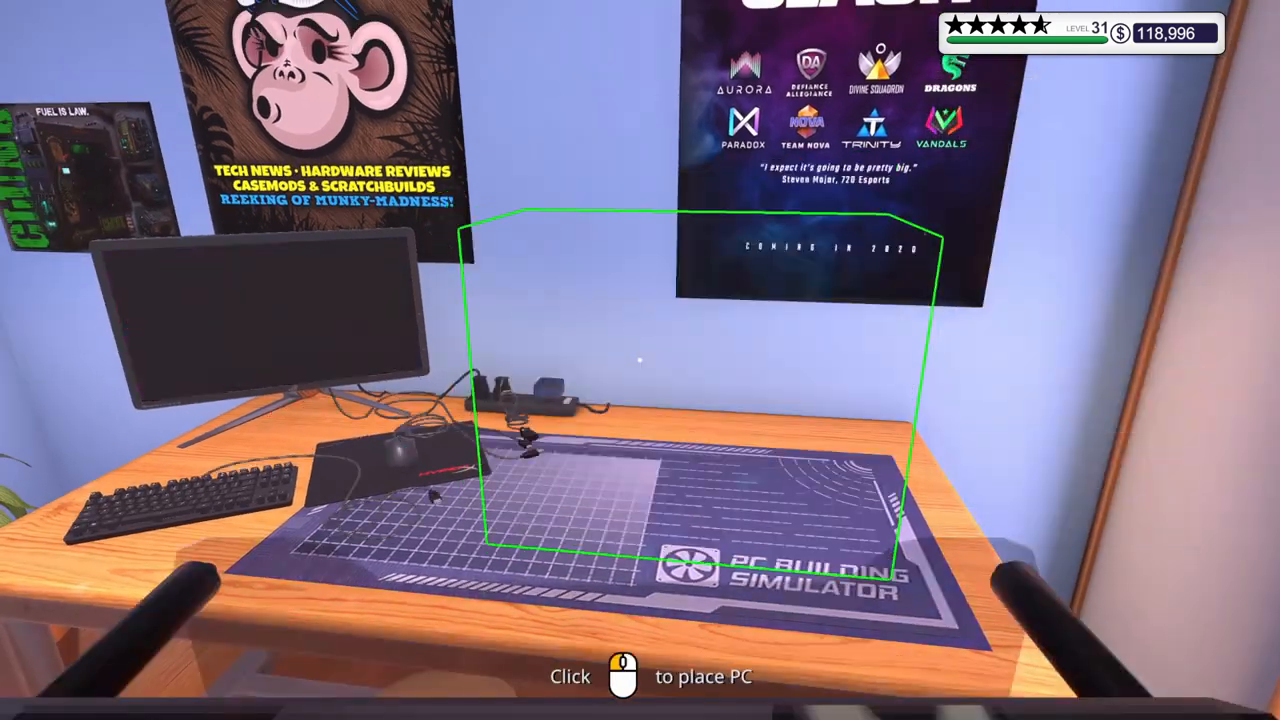
{"action": "key", "text": "w"}
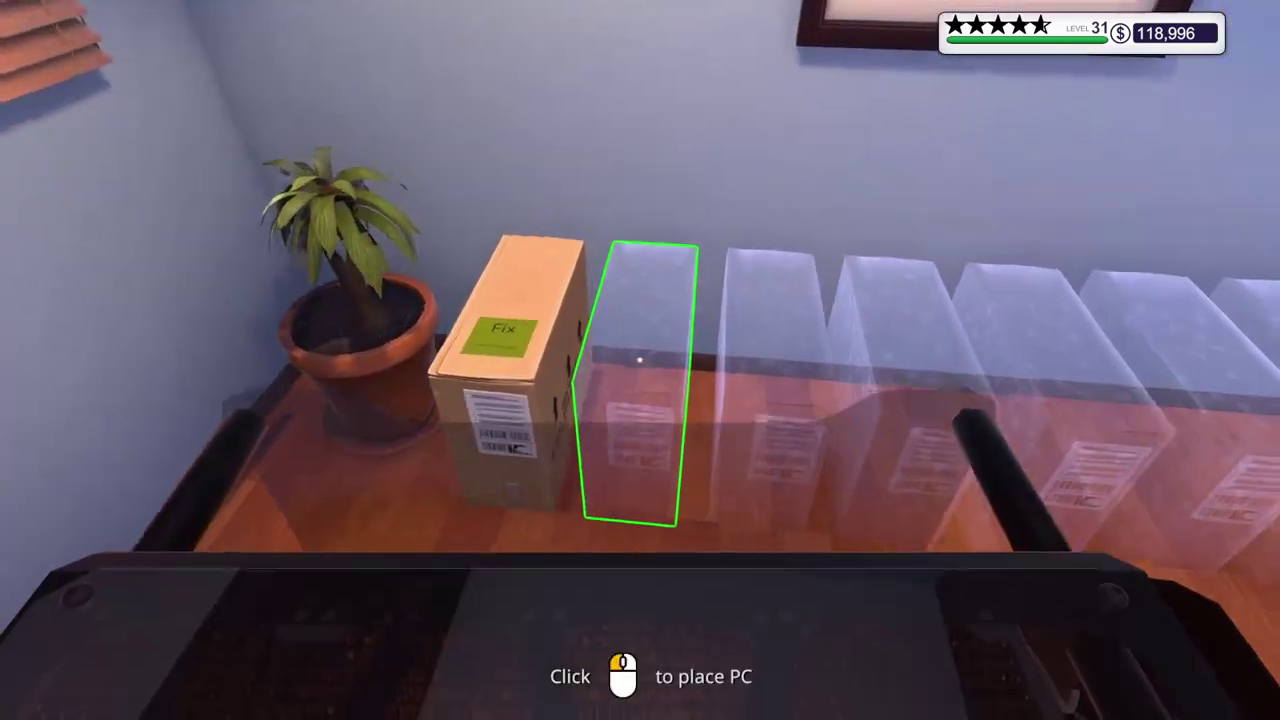
{"action": "left_click", "coordinate": [640, 360]}
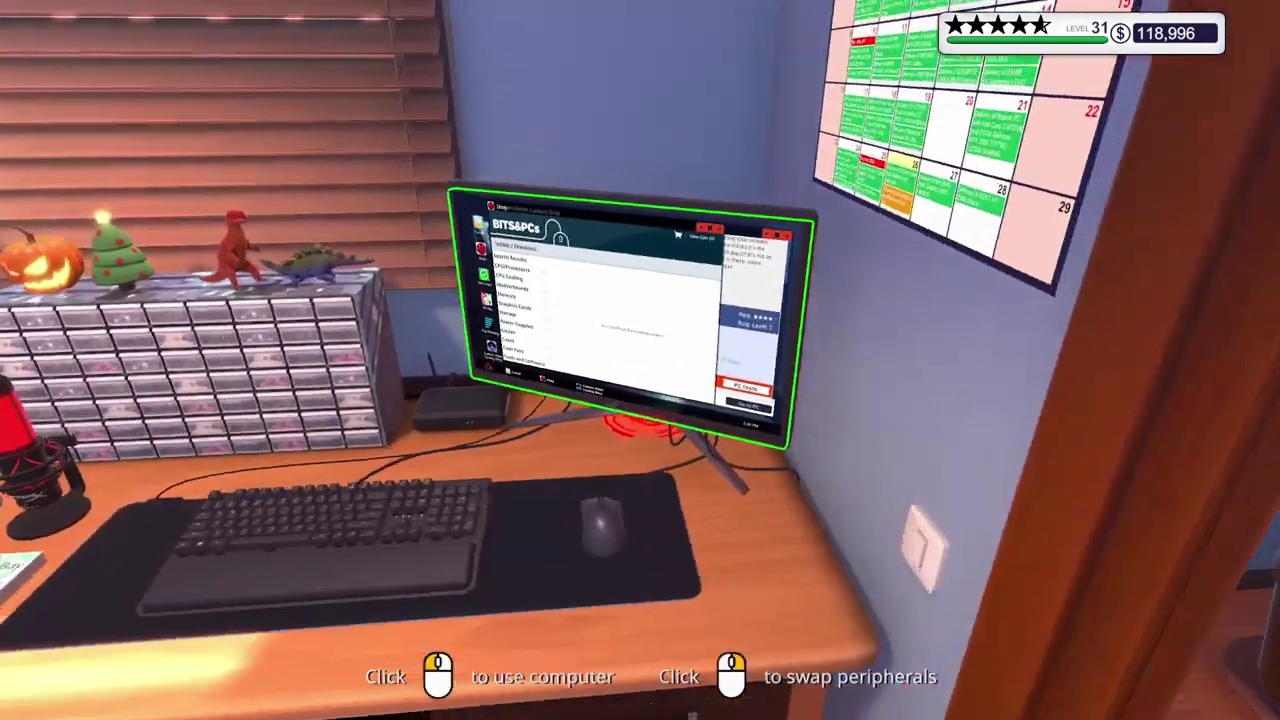
Step: In E-mail, collect payment for the CPU repair job and discard its email
{"action": "left_click", "coordinate": [640, 360]}
{"action": "left_click", "coordinate": [1078, 400]}
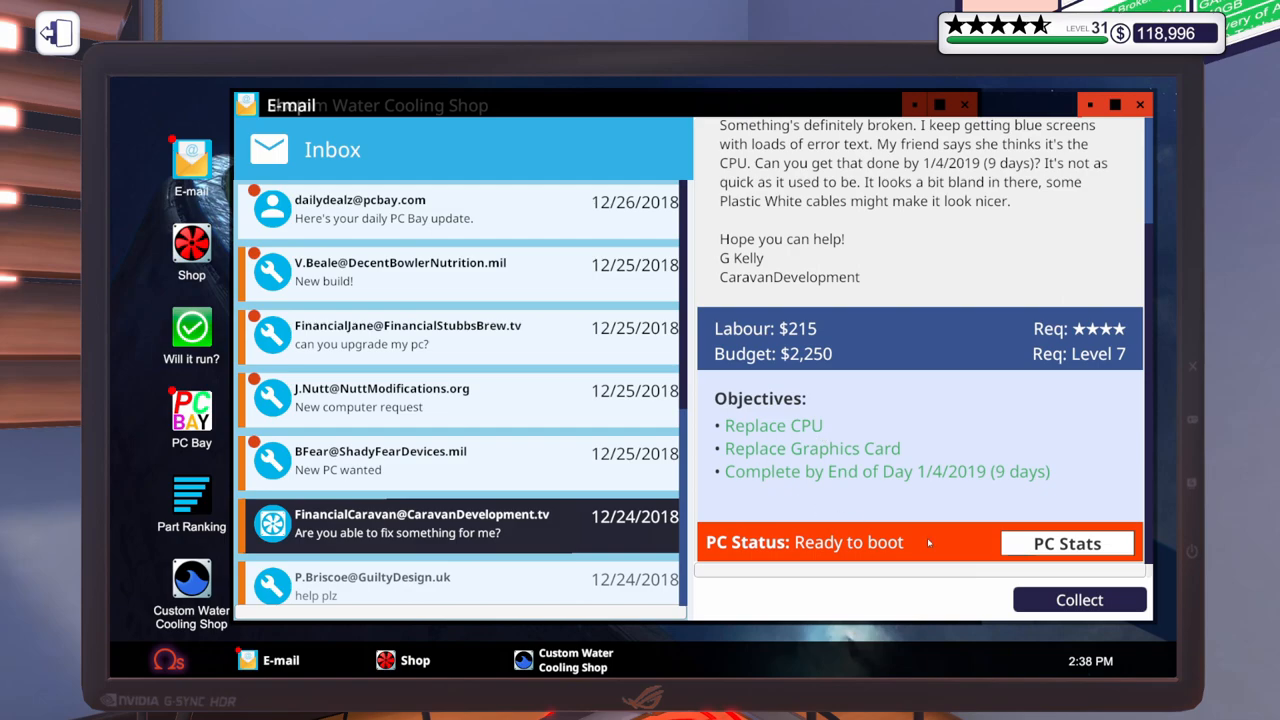
{"action": "left_click", "coordinate": [1080, 600]}
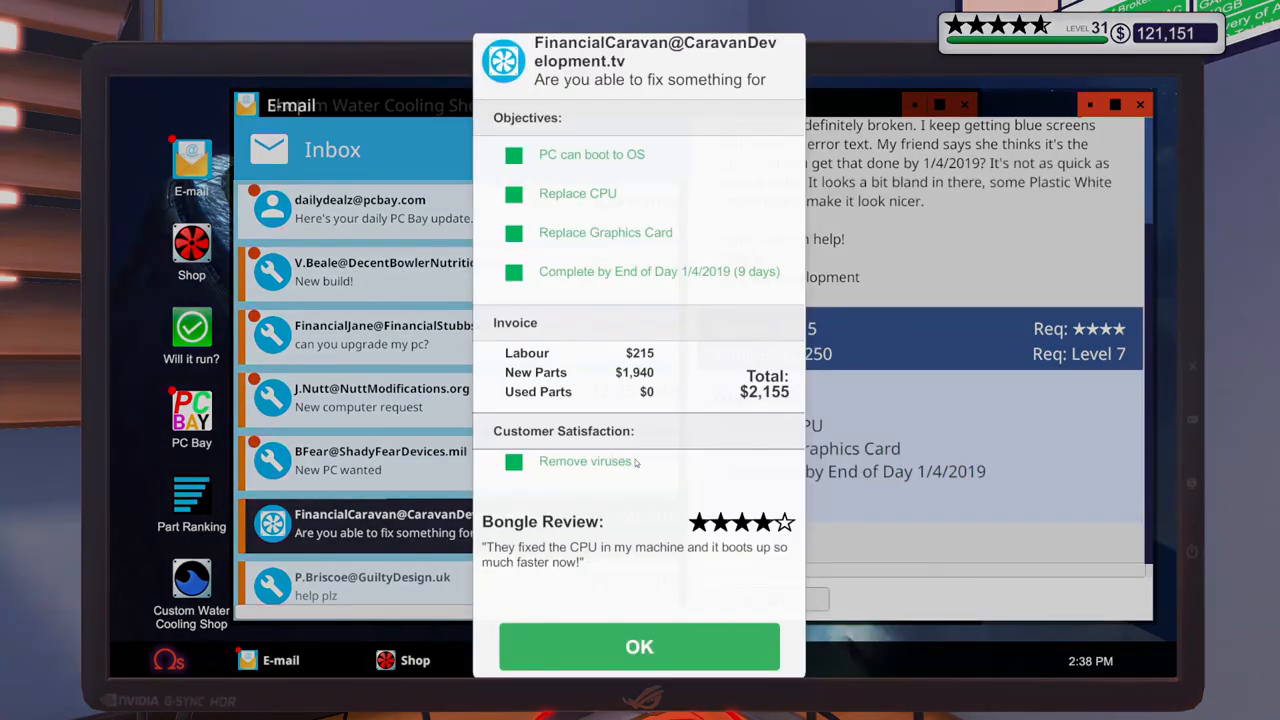
{"action": "left_click", "coordinate": [648, 647]}
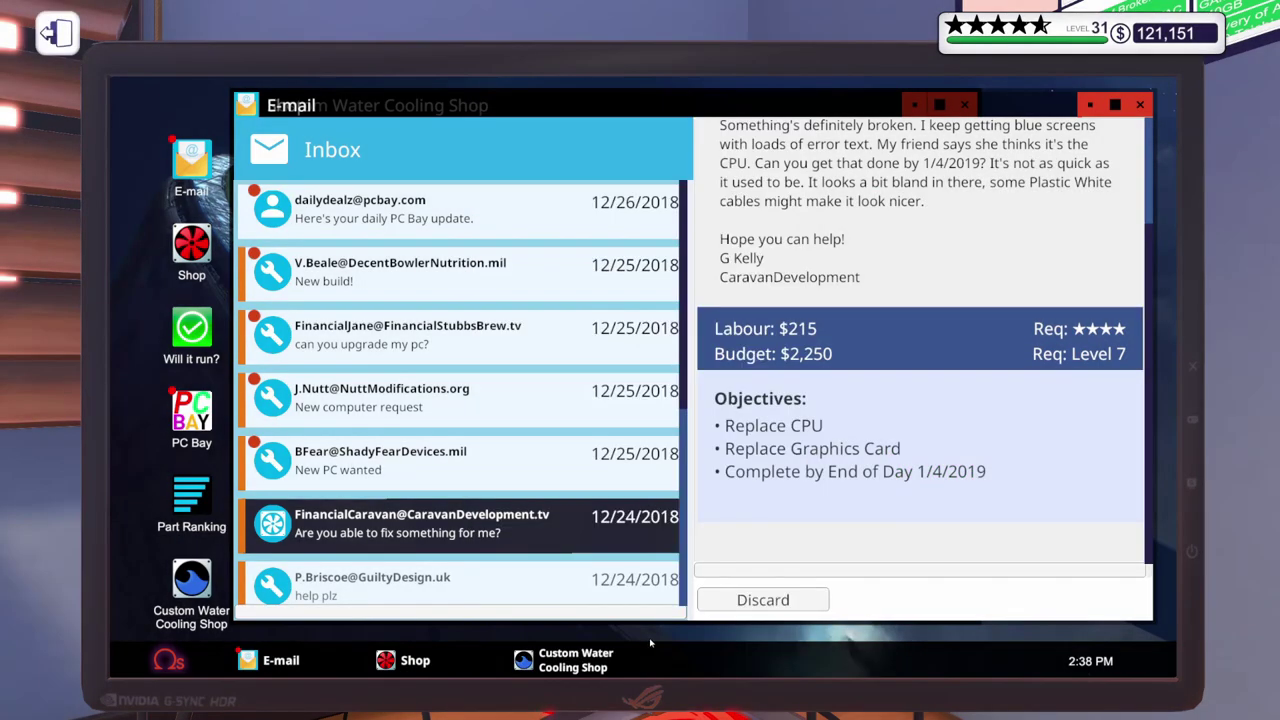
{"action": "left_click", "coordinate": [782, 607]}
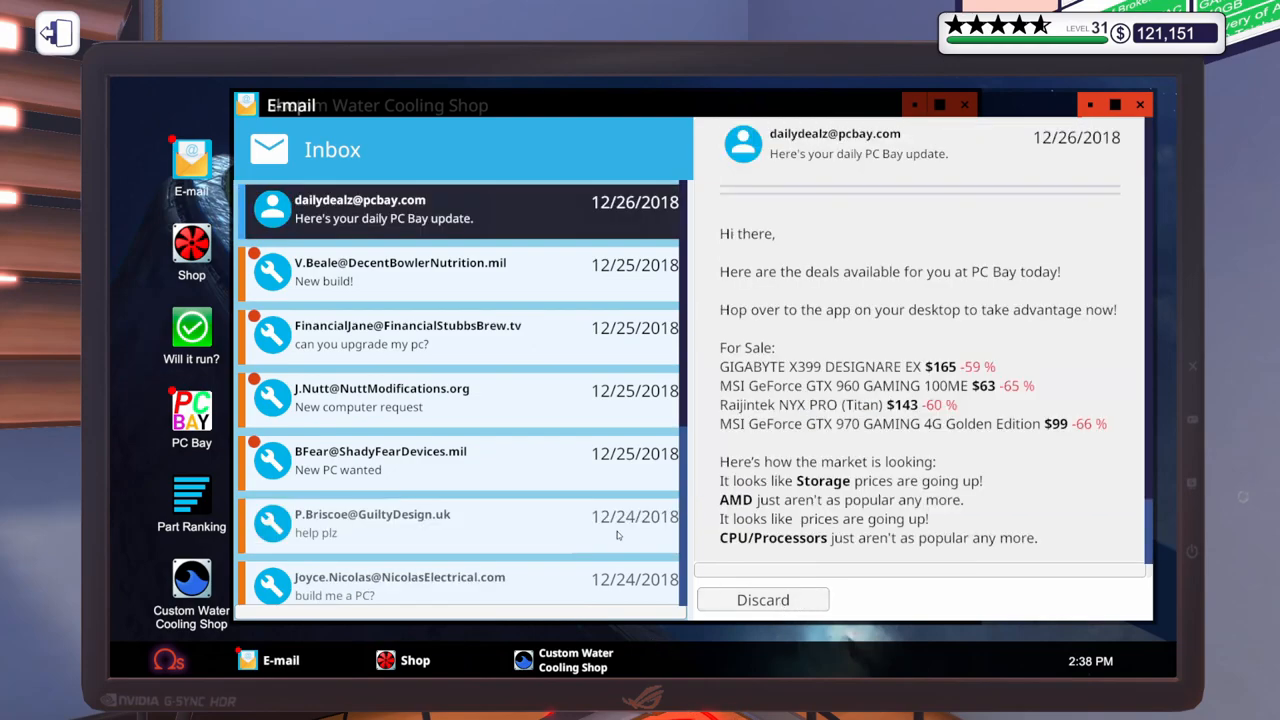
{"action": "scroll", "coordinate": [465, 482], "scroll_direction": "down", "scroll_amount": 3}
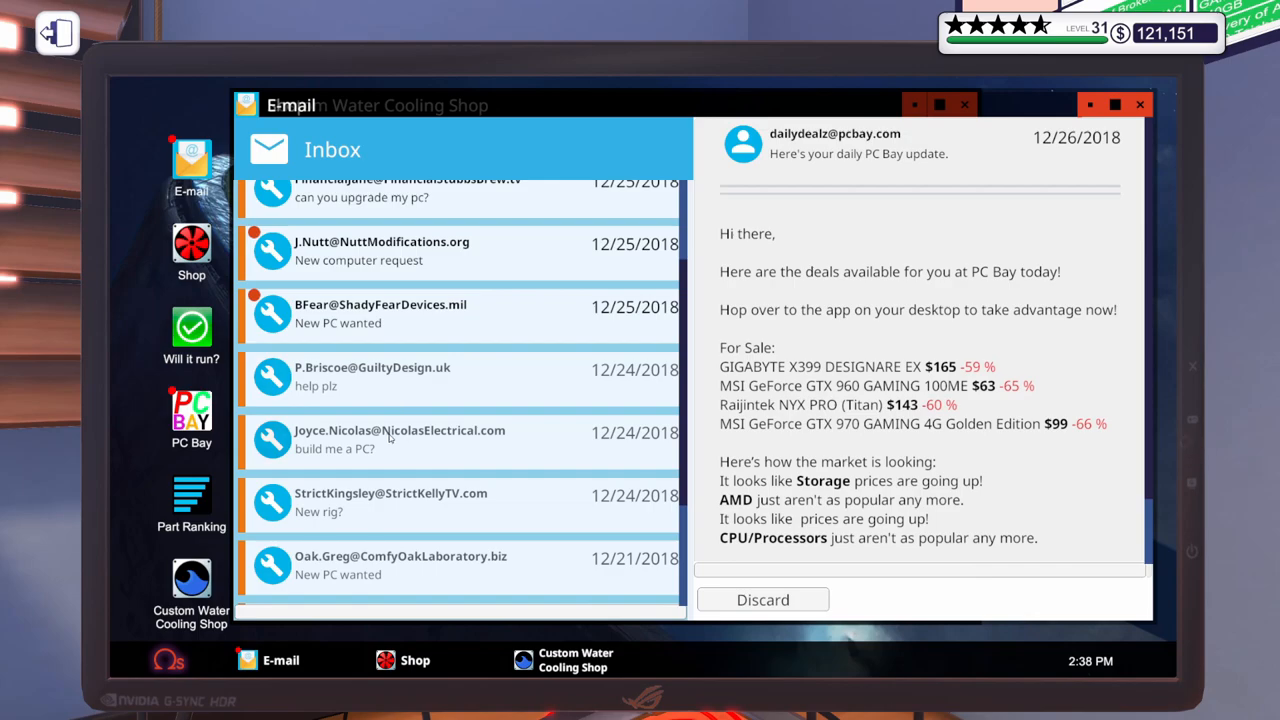
Step: Collect the $7,110 payment for the Nicolas Joyce water-cooled build and discard its email
{"action": "left_click", "coordinate": [390, 437]}
{"action": "scroll", "coordinate": [882, 466], "scroll_direction": "down", "scroll_amount": 3}
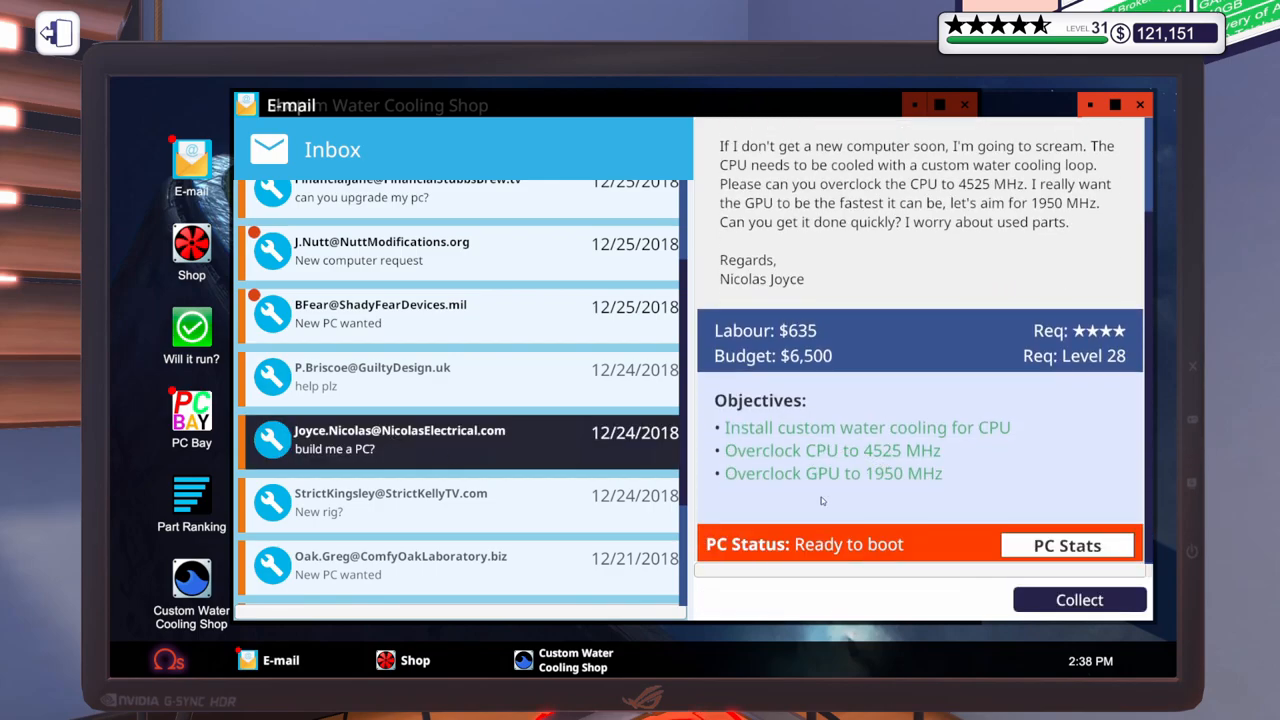
{"action": "left_click", "coordinate": [1085, 602]}
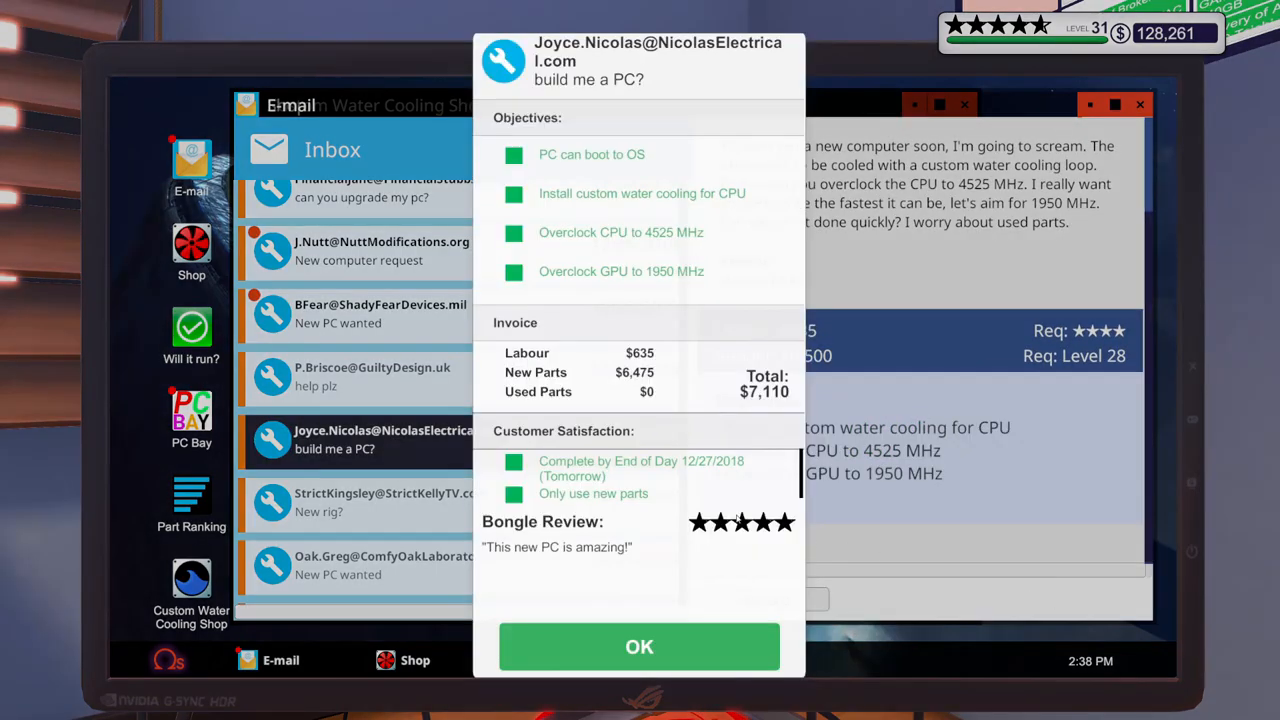
{"action": "left_click", "coordinate": [639, 646]}
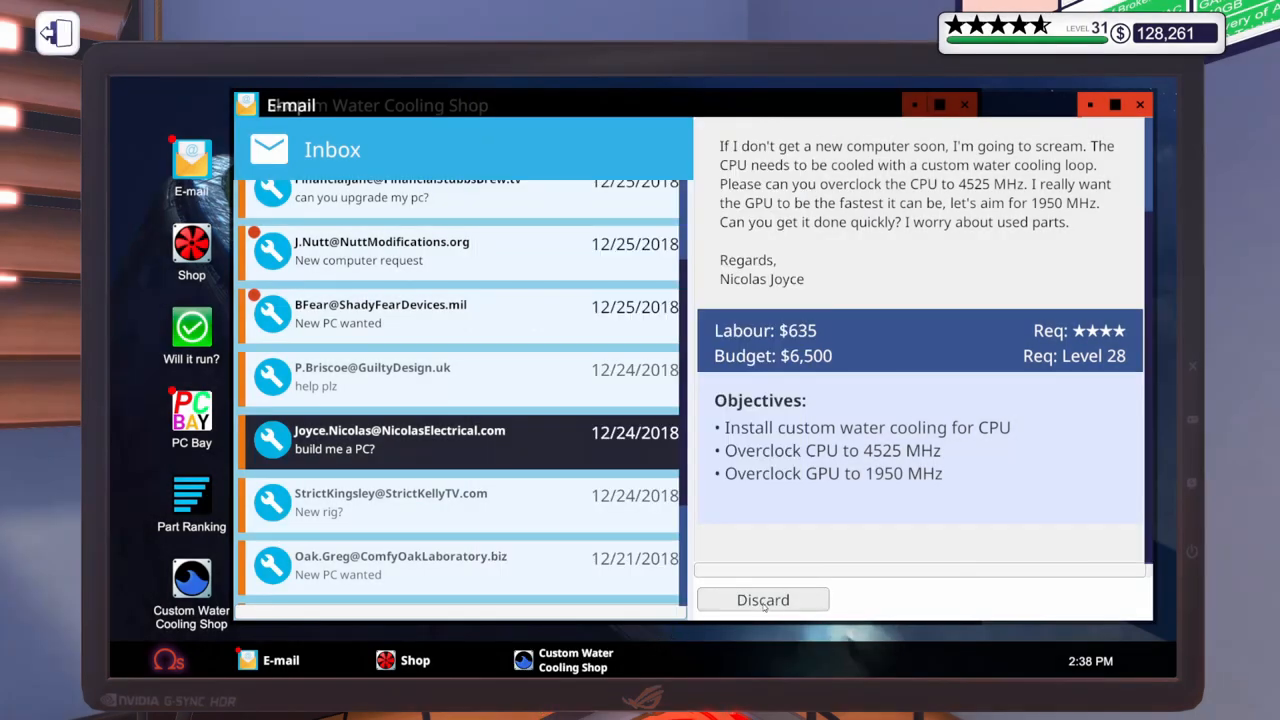
{"action": "left_click", "coordinate": [479, 505]}
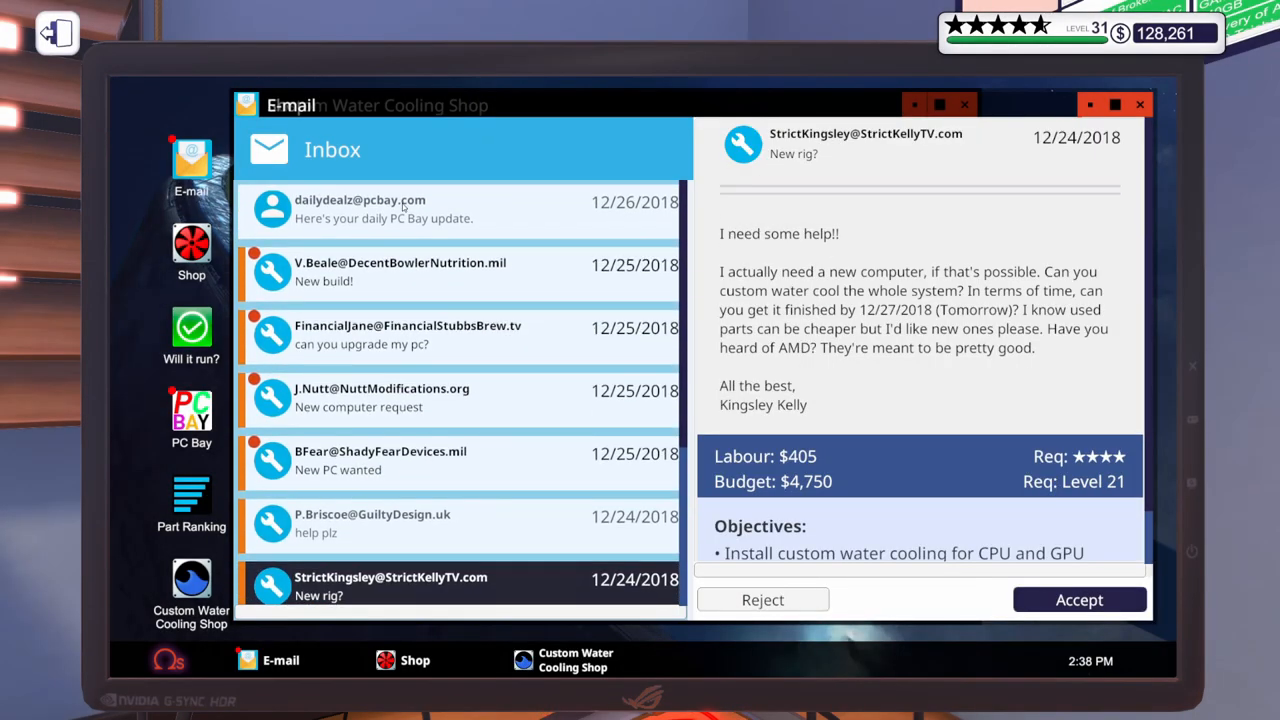
Step: Discard the daily deals email and close the E-mail window
{"action": "left_click", "coordinate": [403, 207]}
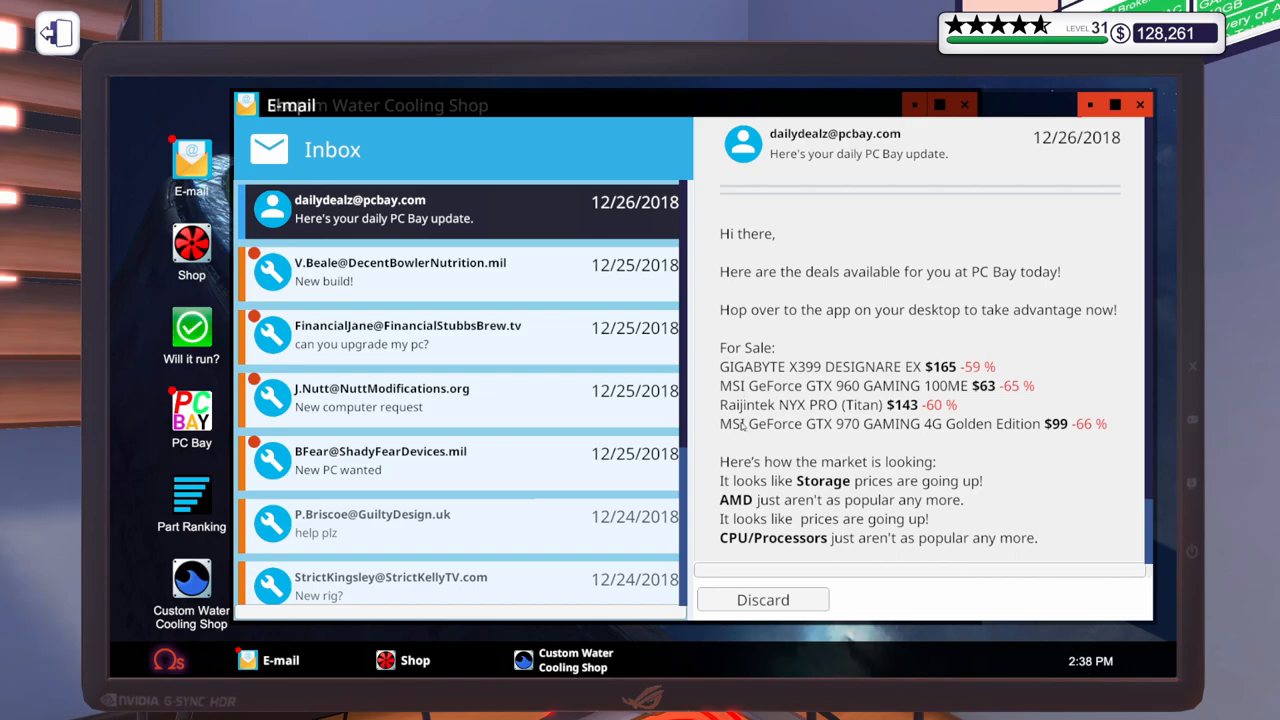
{"action": "left_click", "coordinate": [775, 606]}
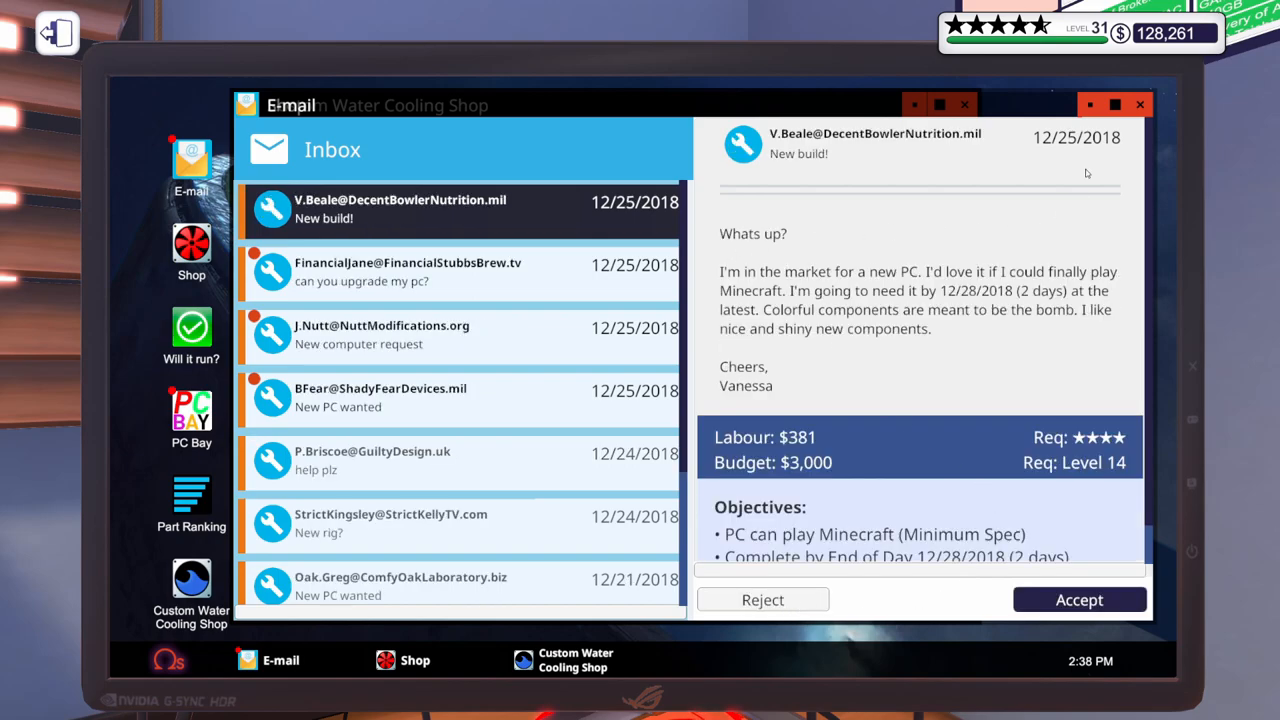
{"action": "left_click", "coordinate": [1139, 105]}
Step: Close the water cooling shop and view the four PCs listed on PC Bay's SELL tab
{"action": "left_click", "coordinate": [964, 105]}
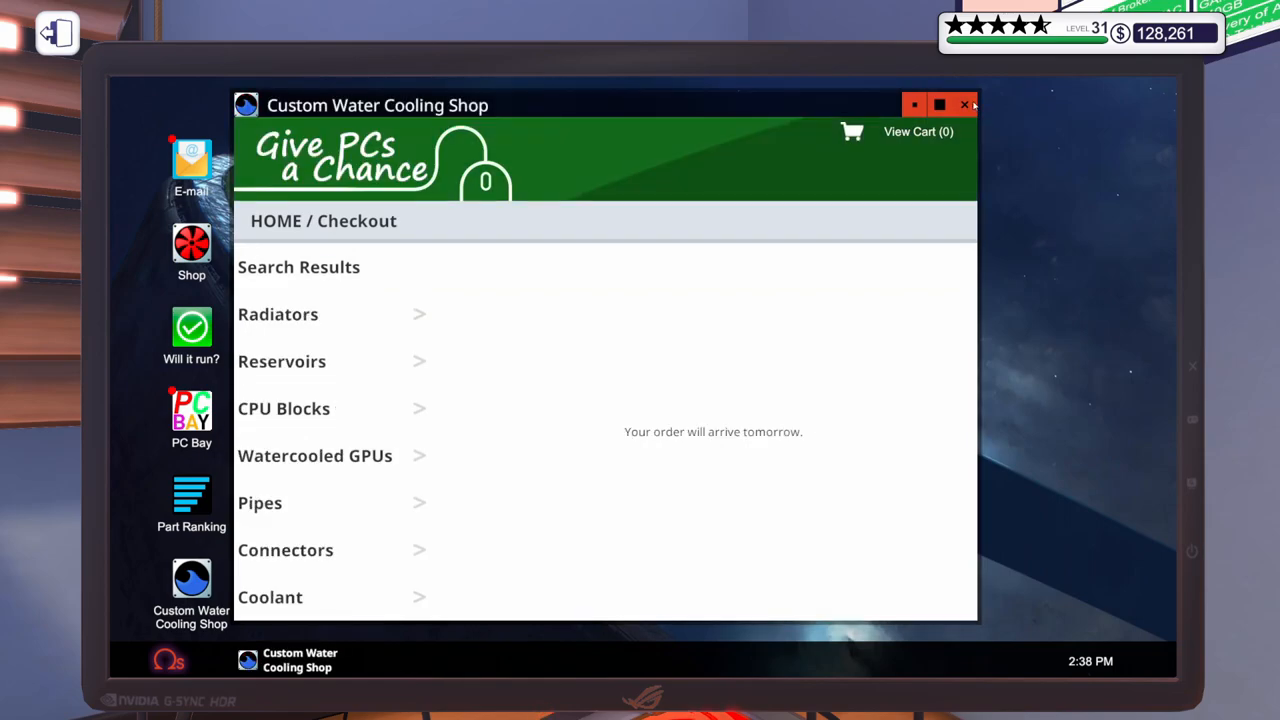
{"action": "left_click", "coordinate": [966, 105]}
{"action": "left_click", "coordinate": [180, 418]}
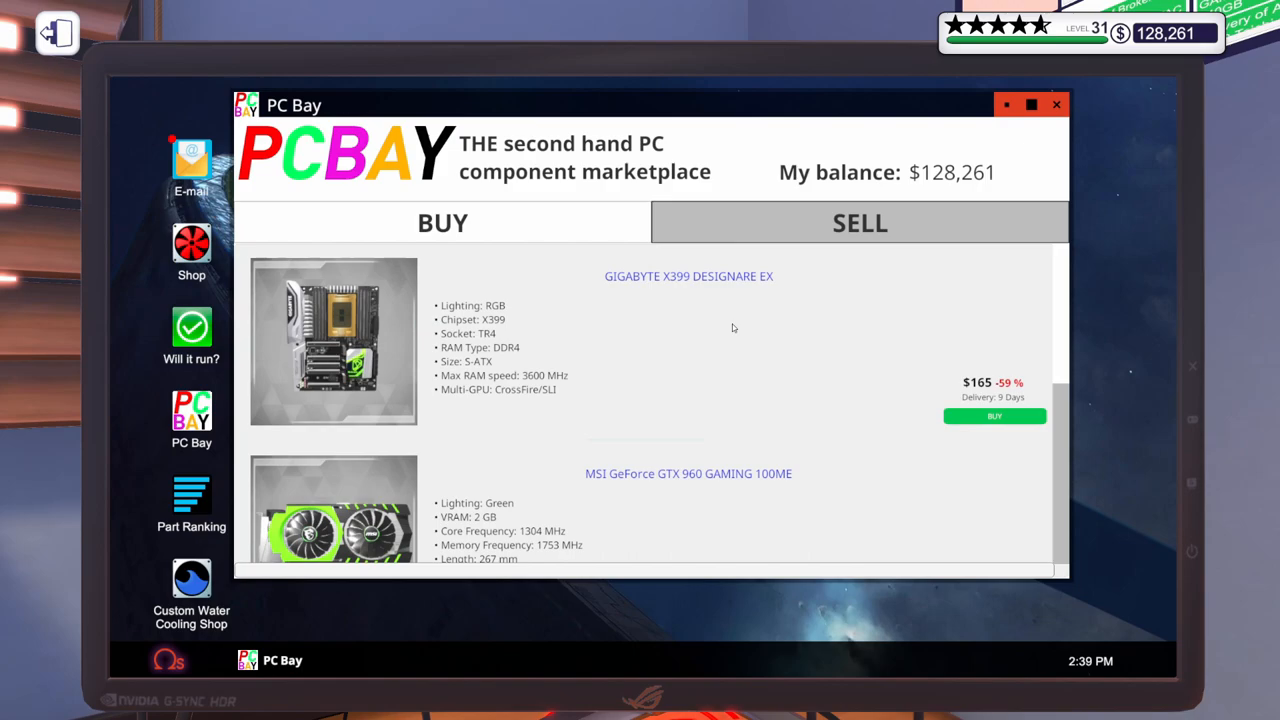
{"action": "left_click", "coordinate": [785, 232]}
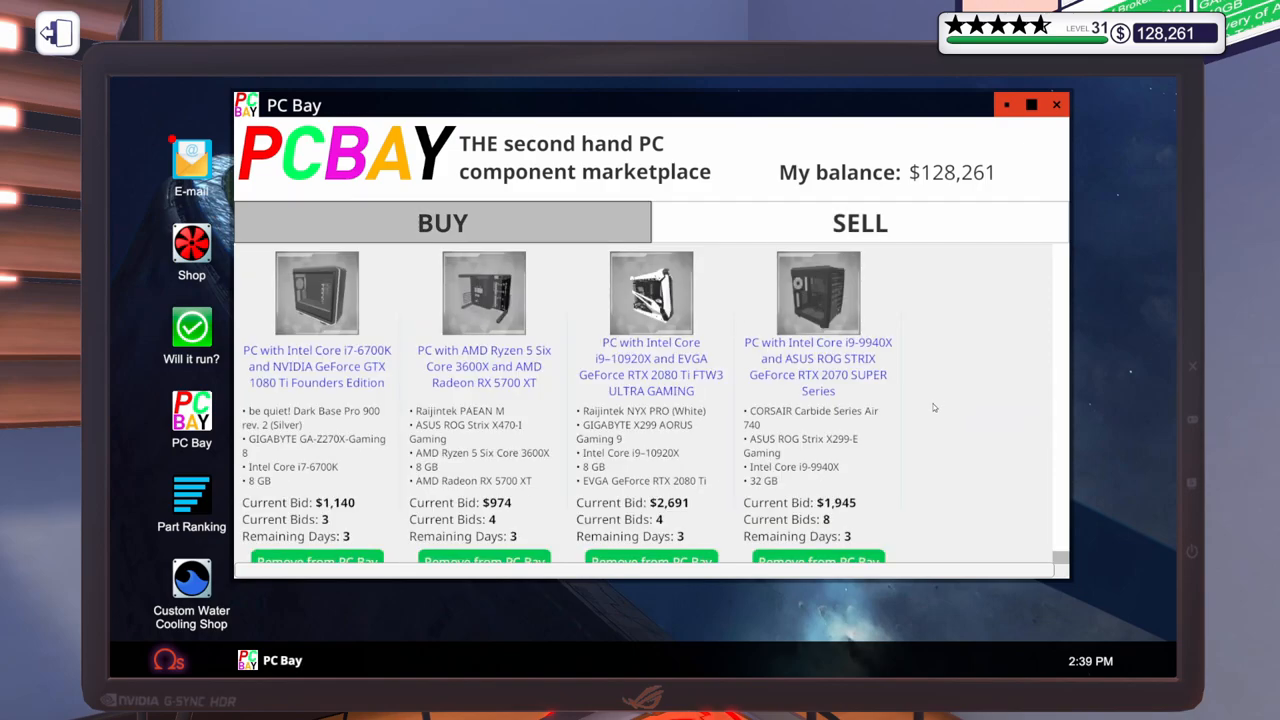
{"action": "scroll", "coordinate": [934, 407], "scroll_direction": "down", "scroll_amount": 1}
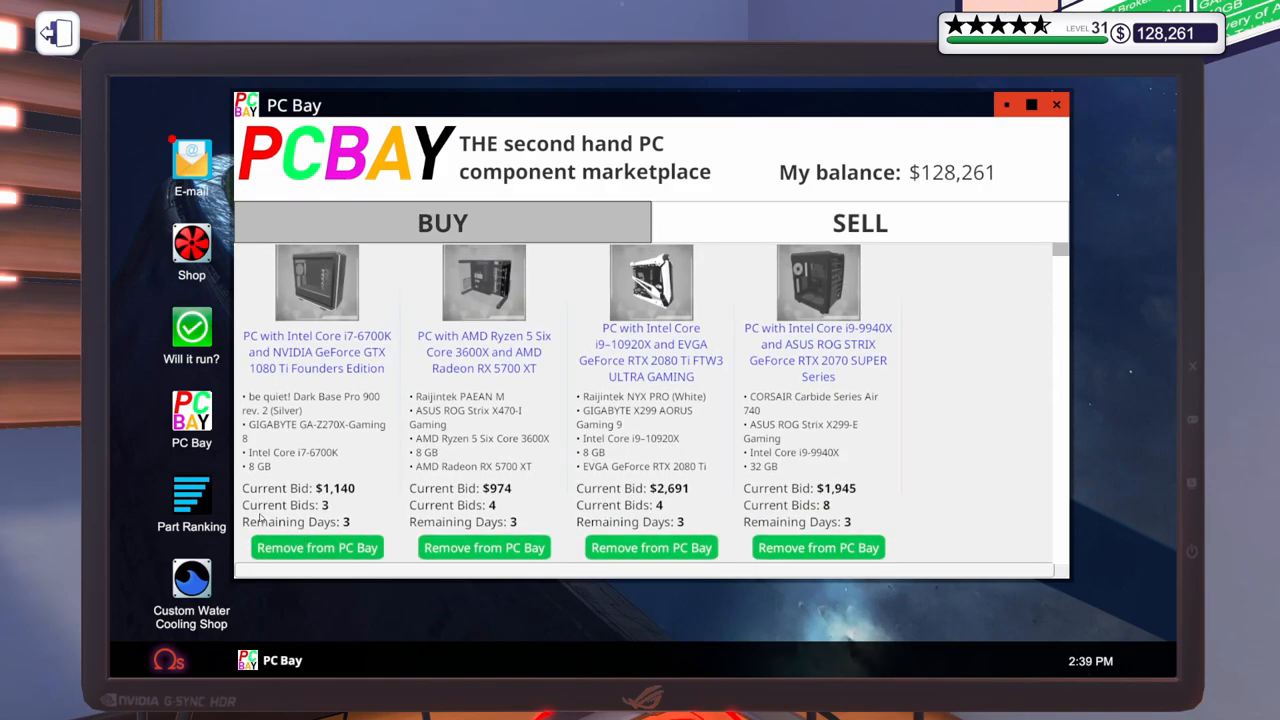